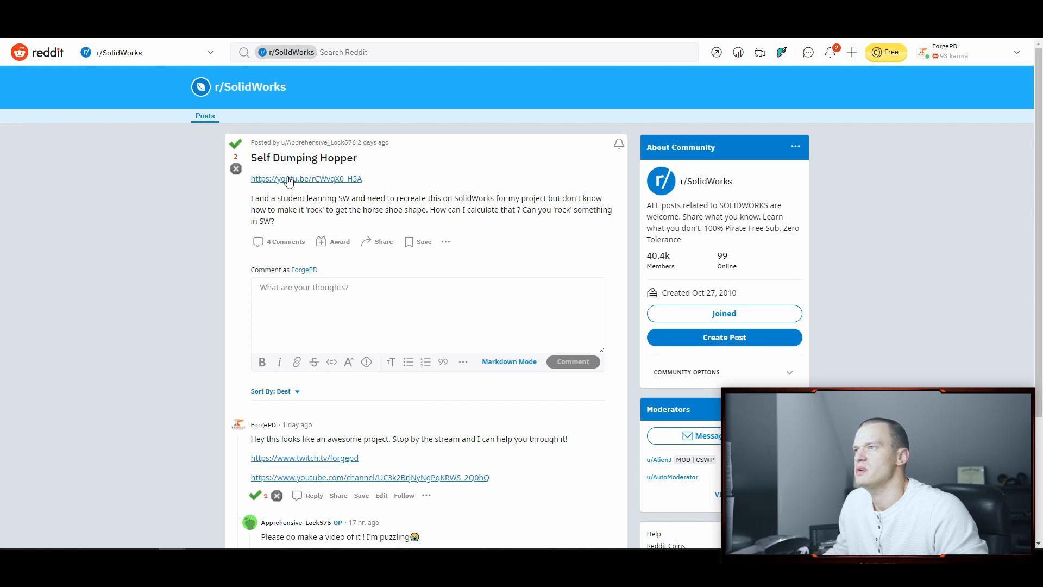
# Play the Steel Dumping Hoppers video and skip forward through the loading and forklift scenes to the dumping scene.
pyautogui.click(633, 9)
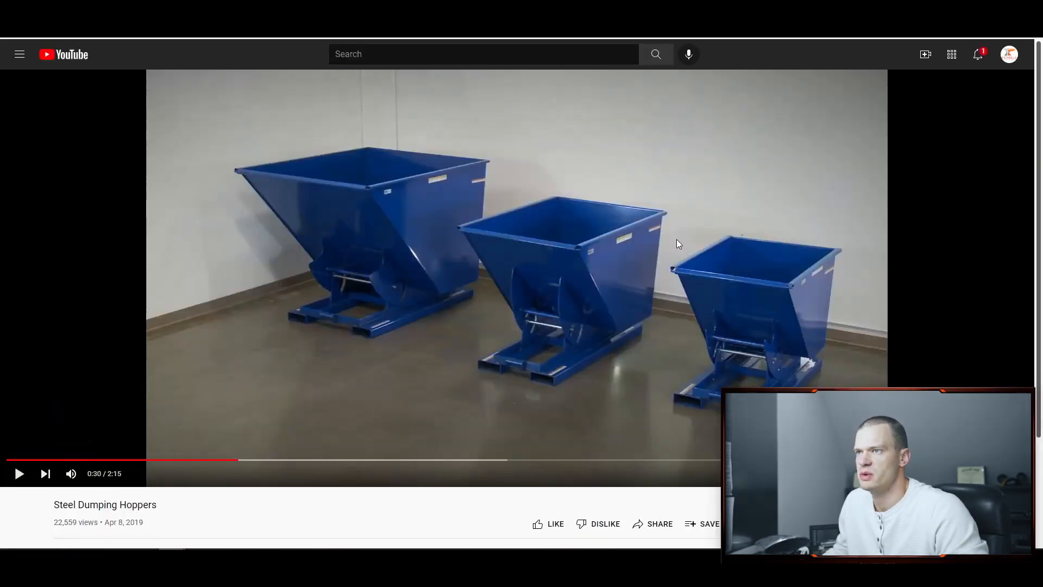
pyautogui.click(19, 474)
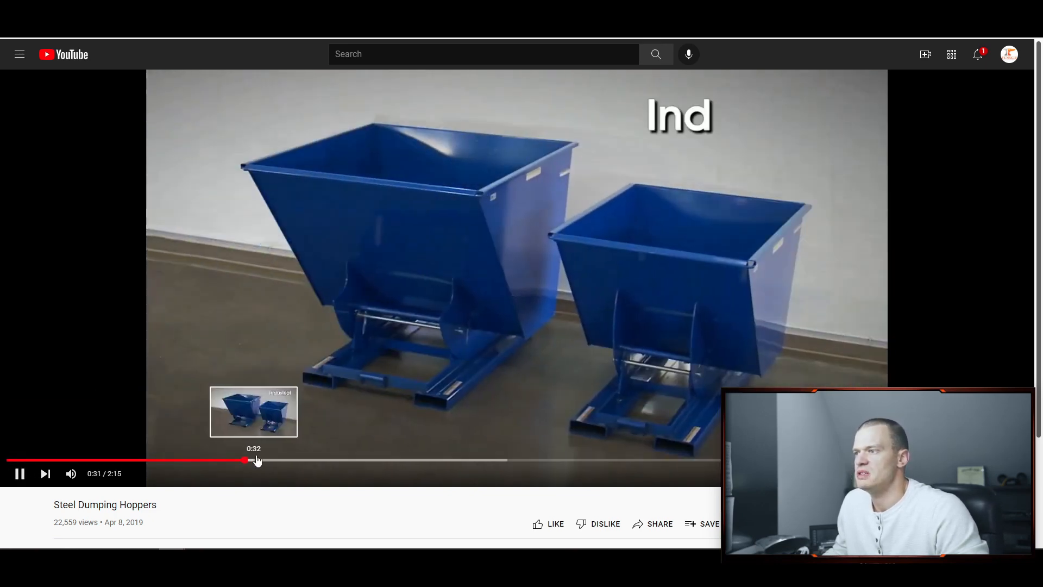
pyautogui.click(300, 461)
pyautogui.click(342, 464)
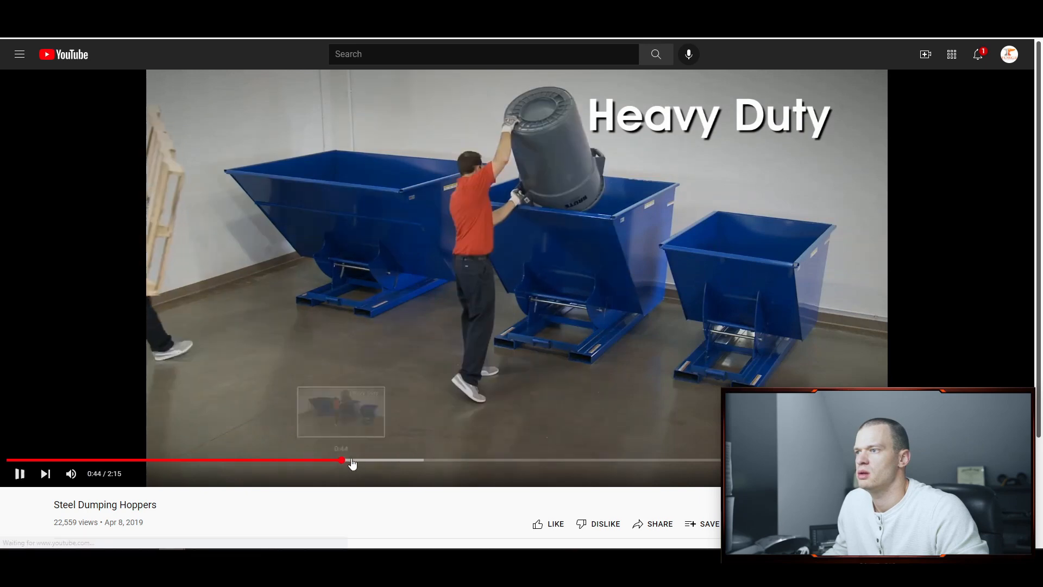
pyautogui.click(393, 463)
pyautogui.click(421, 463)
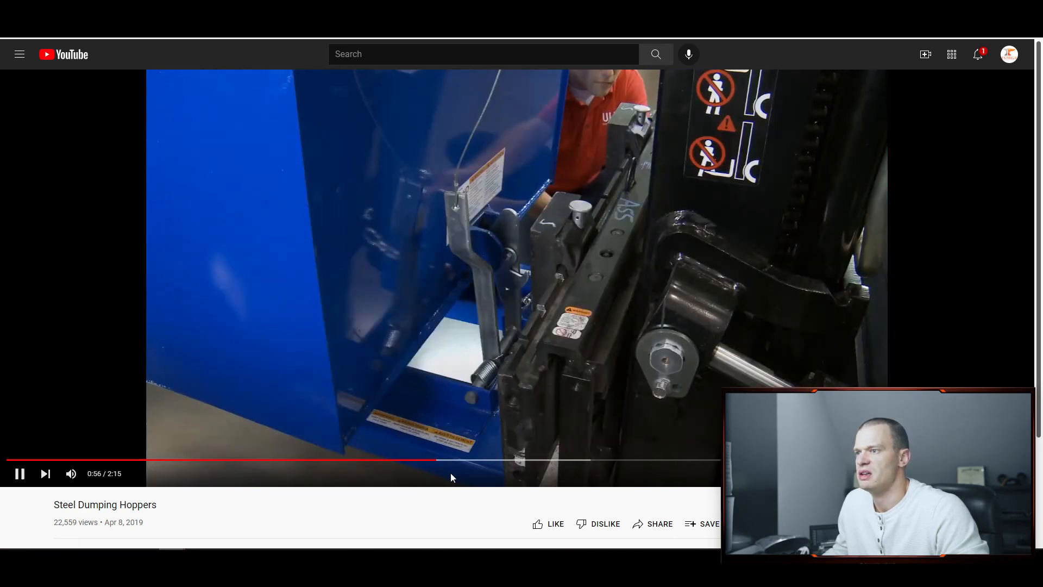
pyautogui.click(413, 461)
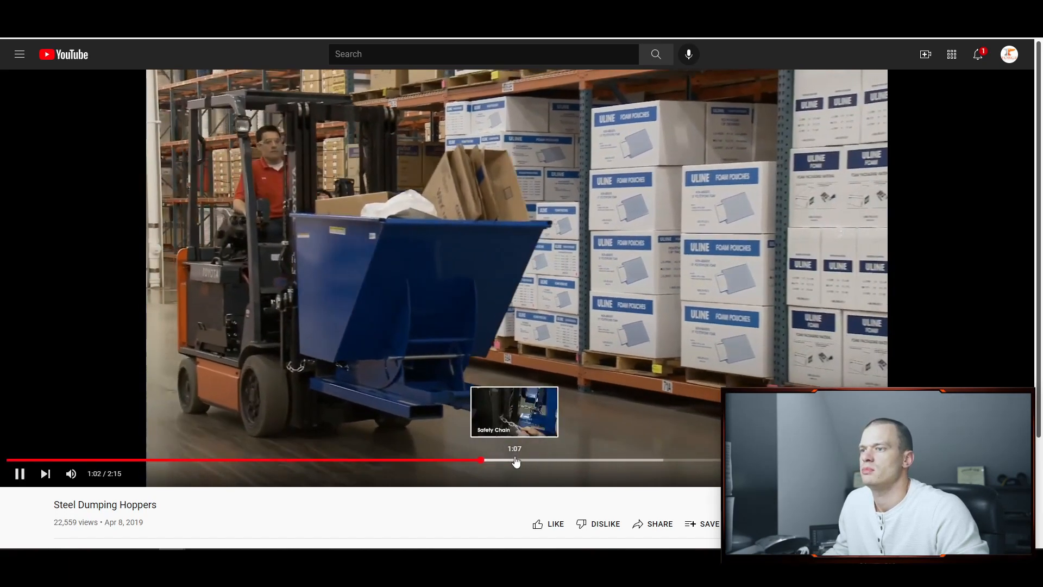
pyautogui.click(517, 460)
pyautogui.click(547, 460)
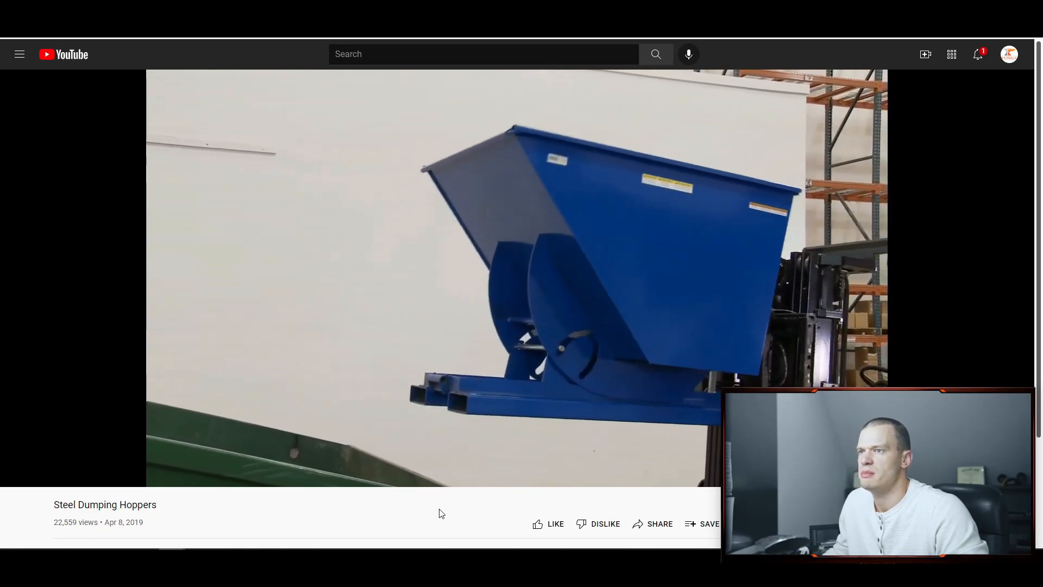
# Pause and replay the dumping scene to examine the hopper's curved rockers, pivot pin and latch around 1:26.
pyautogui.click(400, 345)
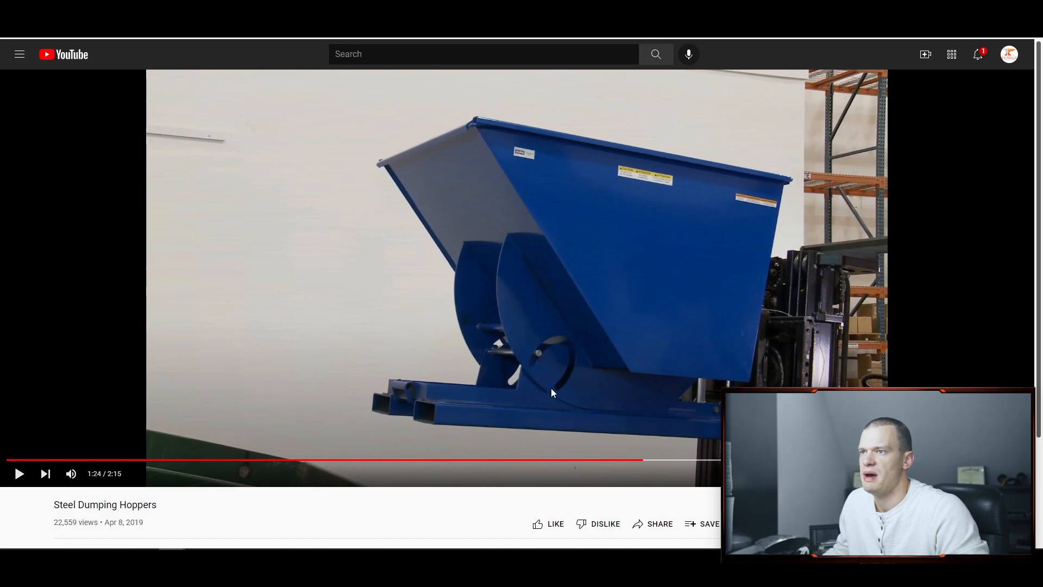
pyautogui.click(610, 461)
pyautogui.click(592, 461)
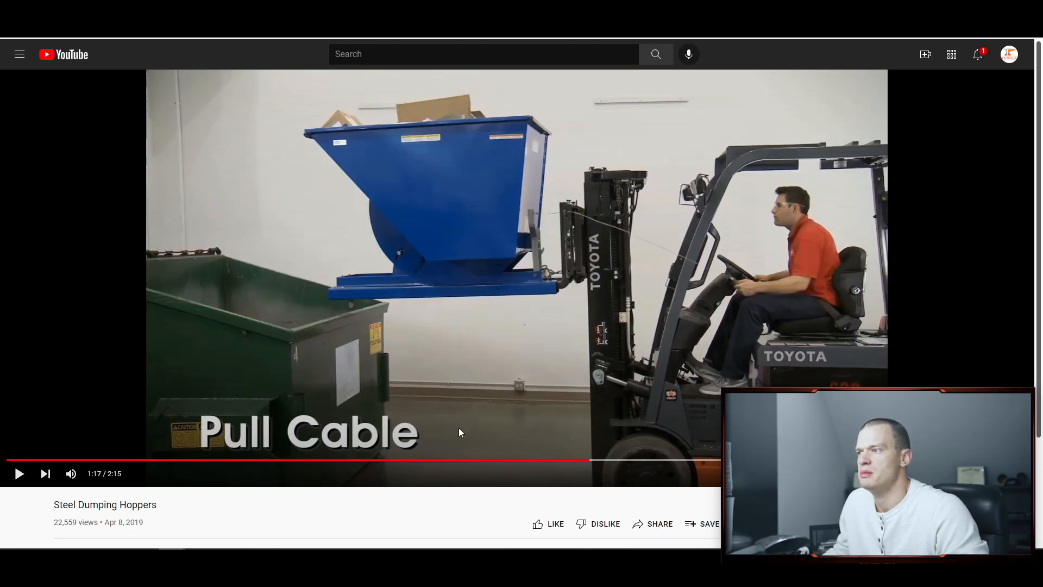
pyautogui.click(574, 460)
pyautogui.click(568, 414)
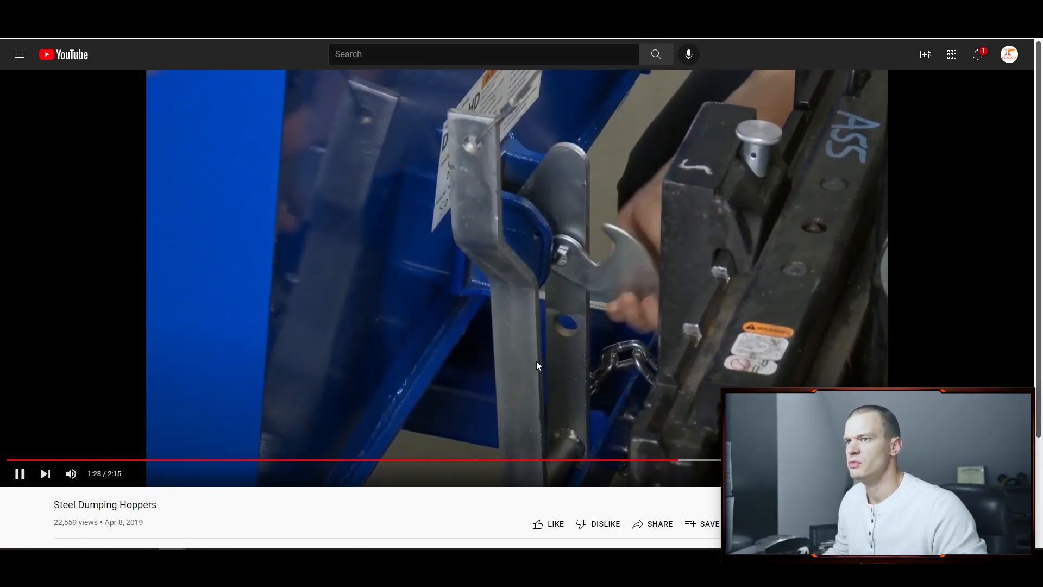
pyautogui.click(565, 293)
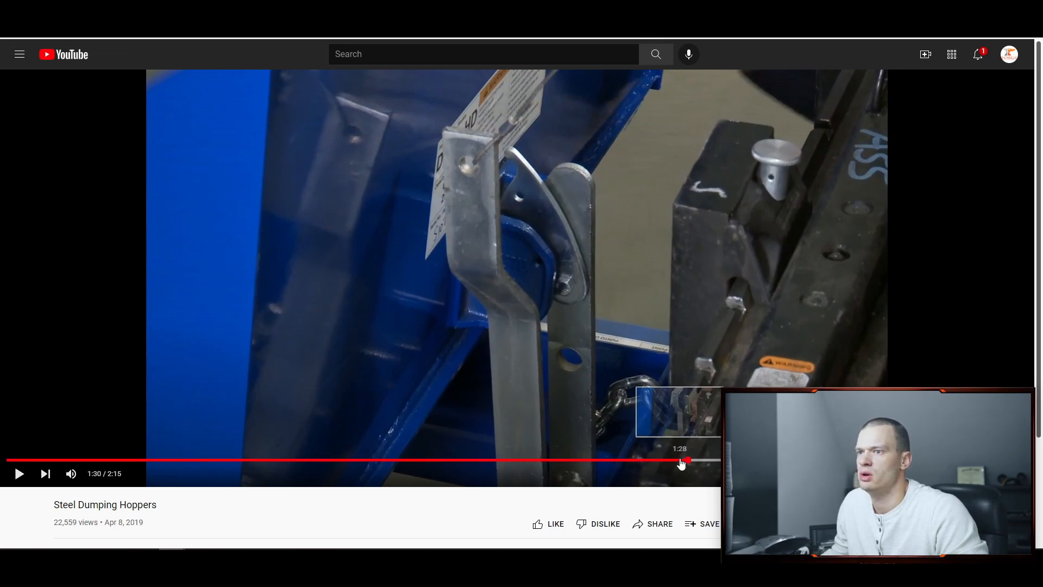
pyautogui.moveTo(671, 461); pyautogui.dragTo(662, 460)
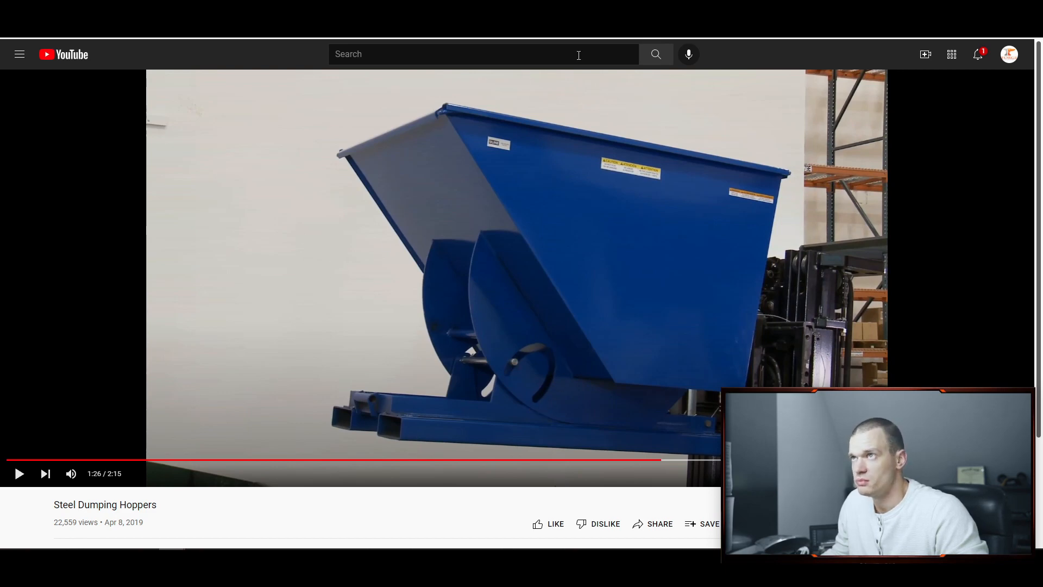
# Switch to SOLIDWORKS and create a new empty assembly from the Forge21 template without inserting an existing component.
pyautogui.moveTo(326, 38); pyautogui.dragTo(0, 239)
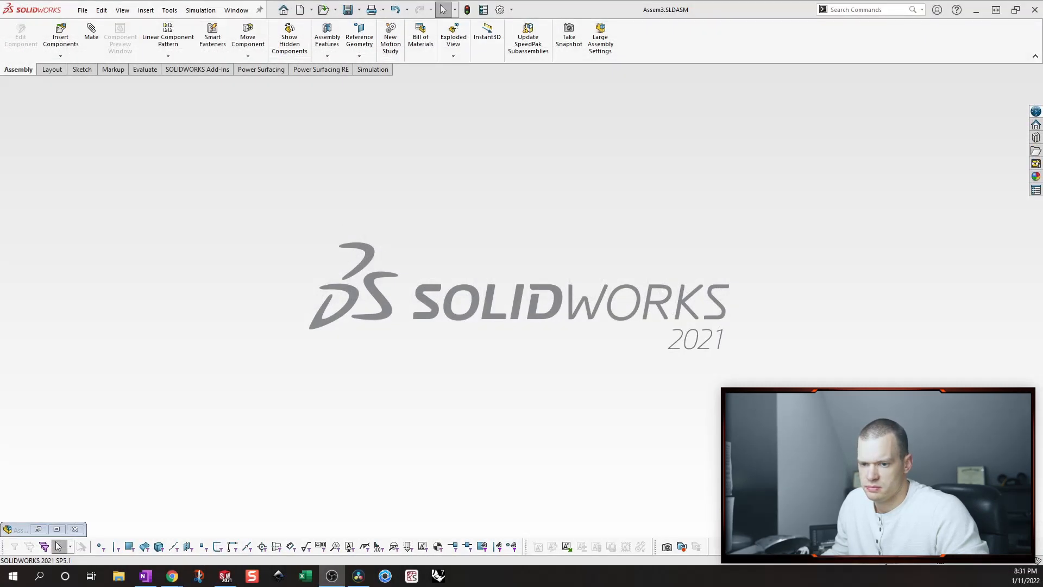
pyautogui.click(277, 211)
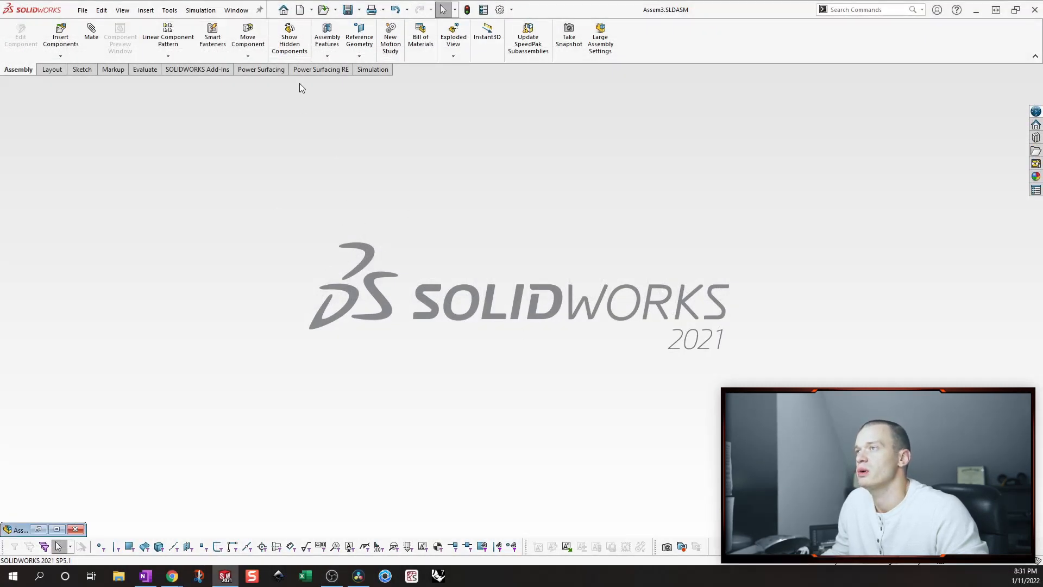
pyautogui.click(300, 10)
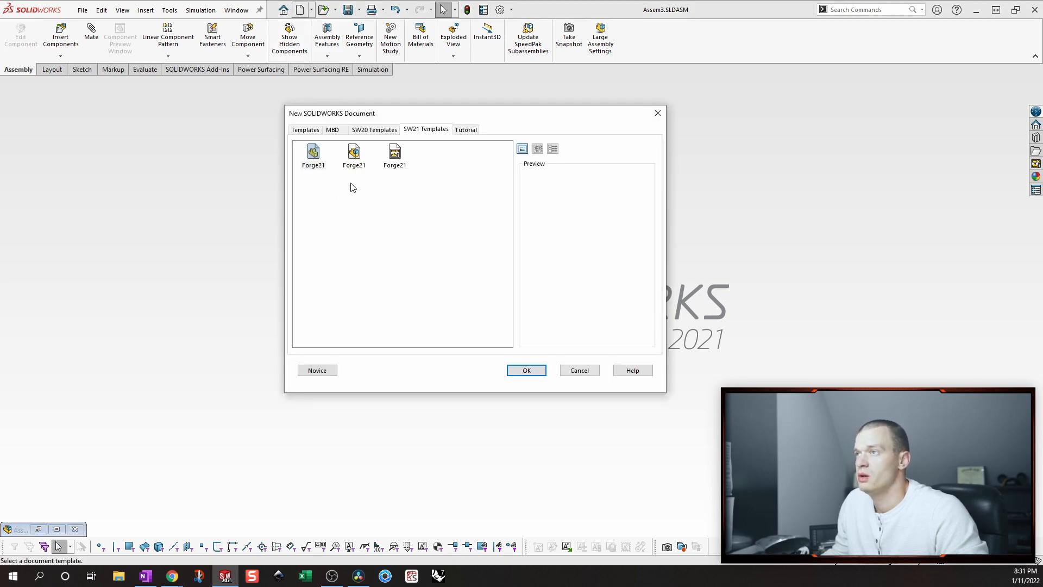
pyautogui.click(525, 371)
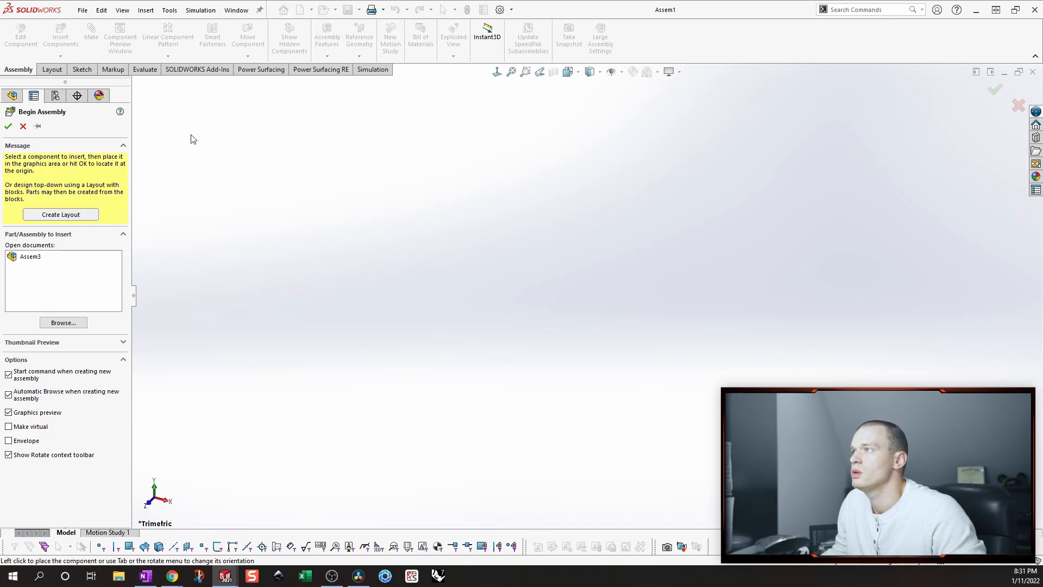
pyautogui.click(23, 126)
# Insert a new part into the assembly on the Front Plane.
pyautogui.click(60, 56)
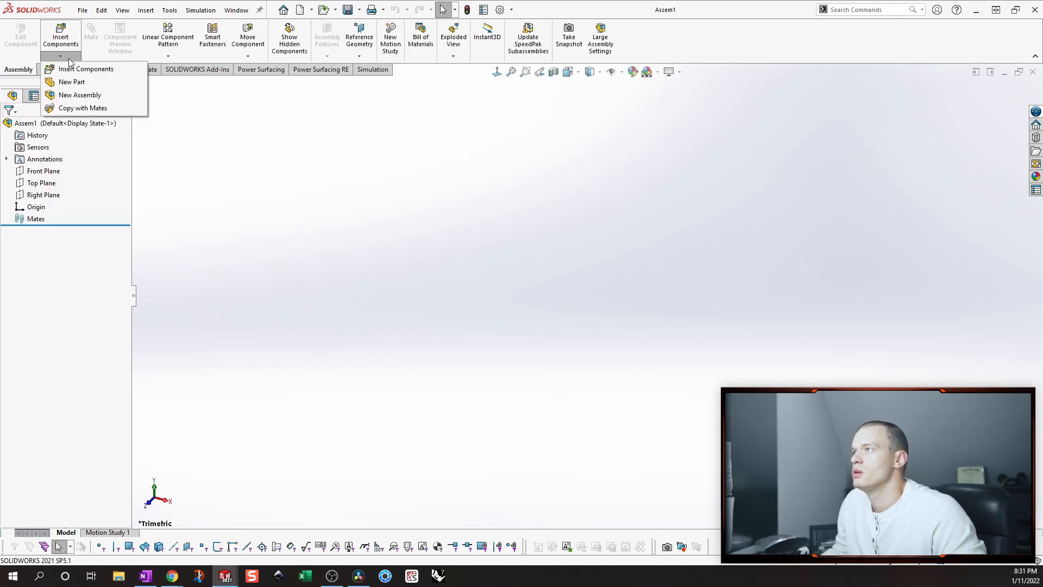
pyautogui.click(71, 82)
pyautogui.click(44, 171)
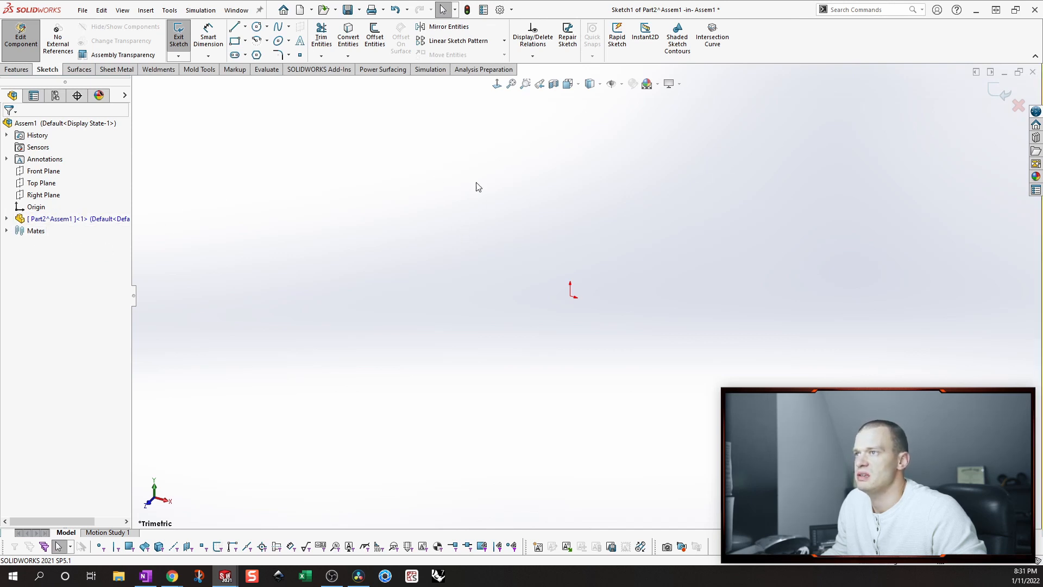
# Sketch a small circle with a radius of about 0.135 in, up and to the left of the origin.
pyautogui.press('s')
pyautogui.click(507, 260)
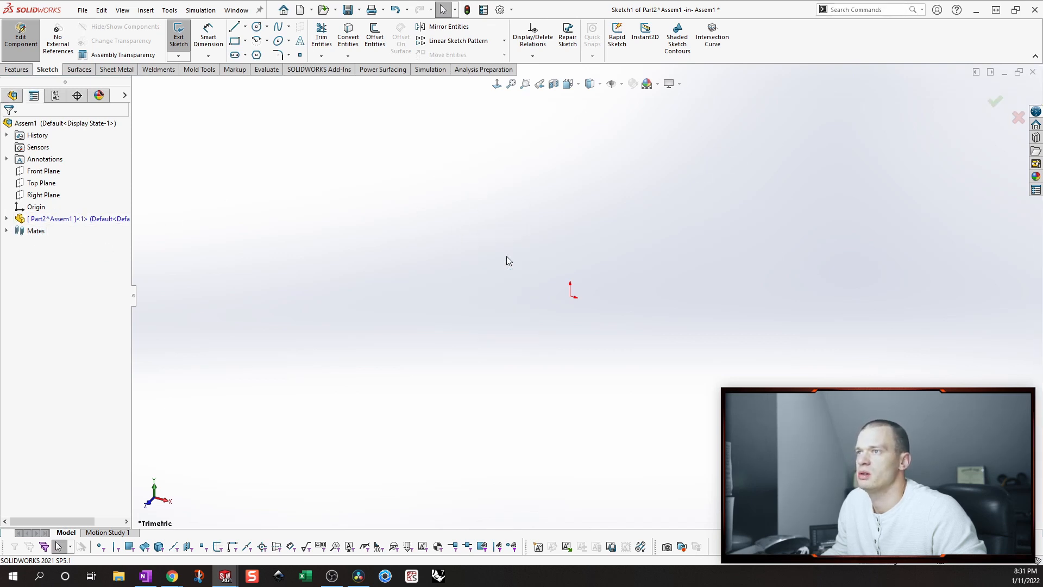
pyautogui.click(497, 84)
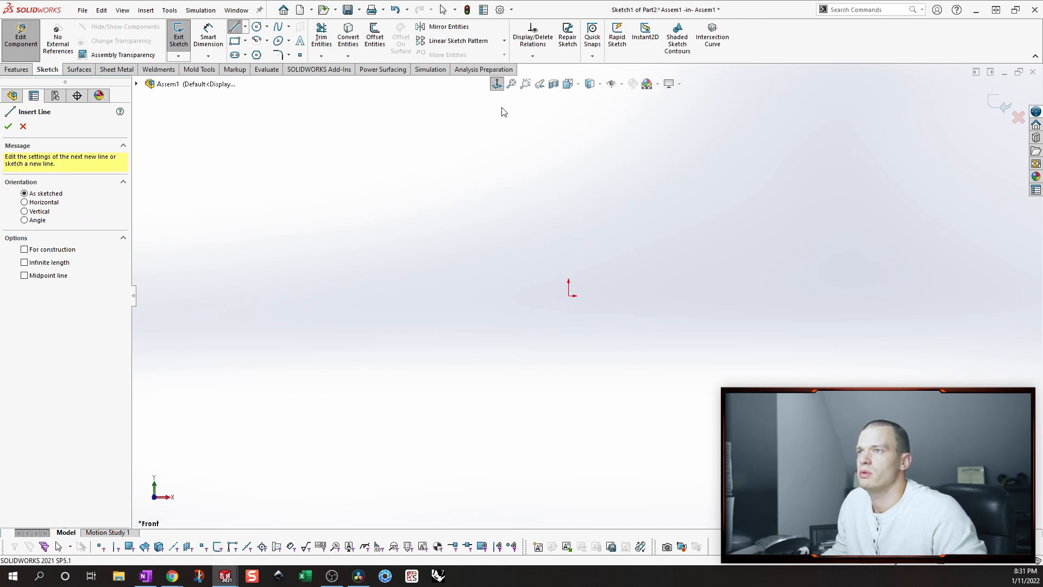
pyautogui.press('Escape')
pyautogui.press('s')
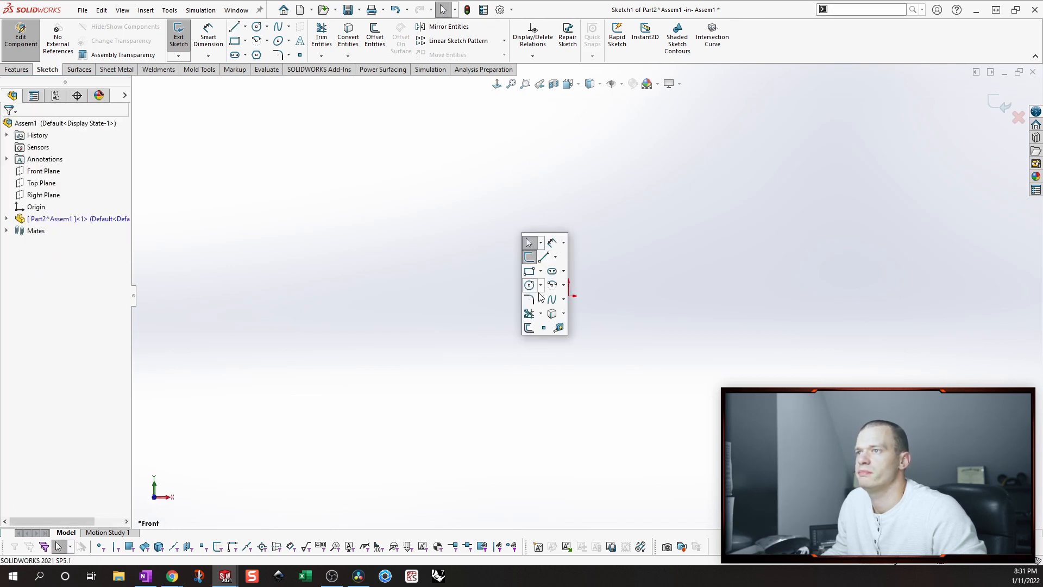
pyautogui.click(528, 286)
pyautogui.click(525, 252)
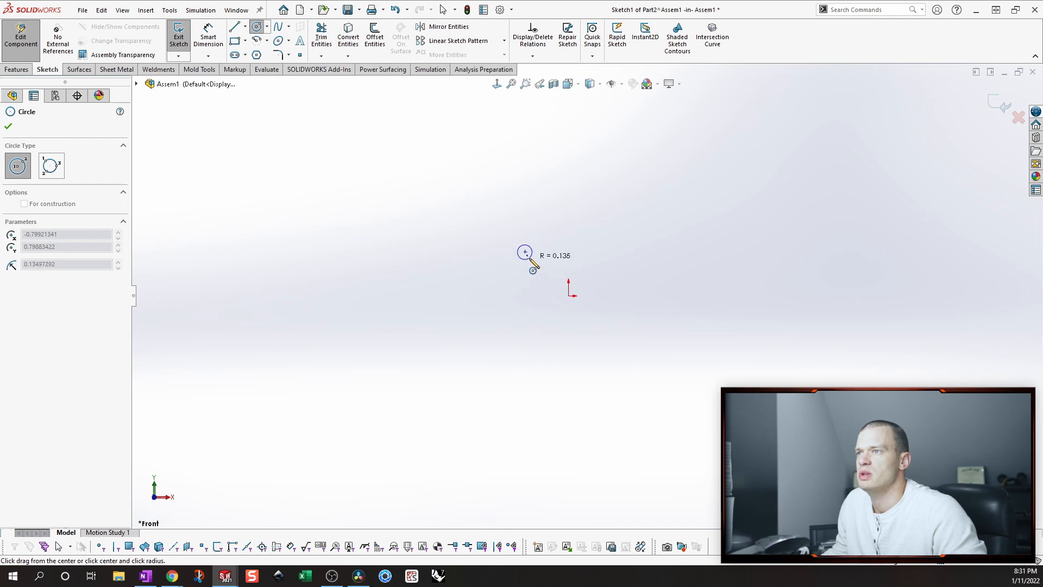
pyautogui.click(532, 261)
pyautogui.press('Escape')
pyautogui.press('s')
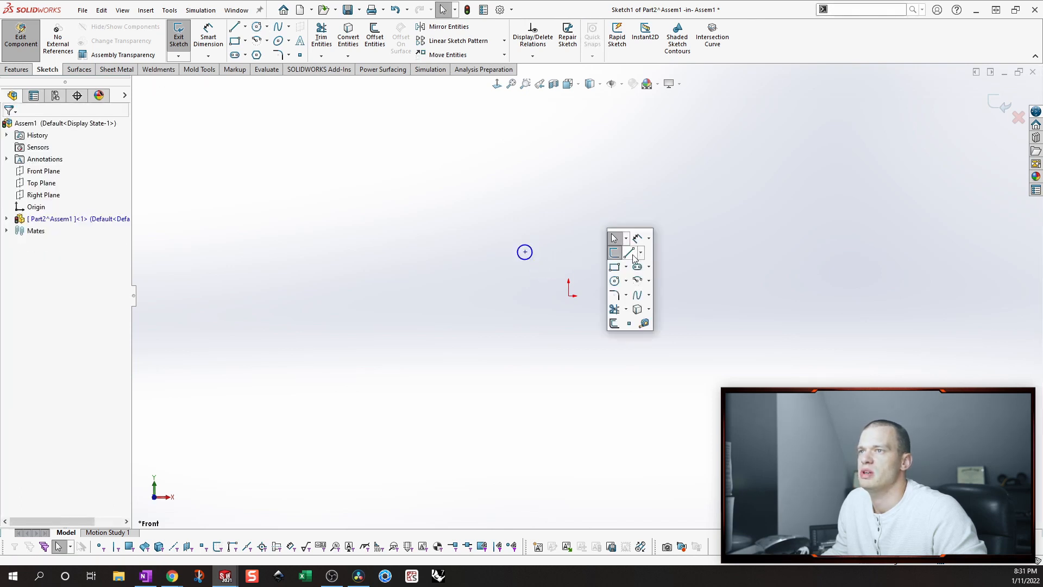
pyautogui.click(630, 252)
pyautogui.press('Escape')
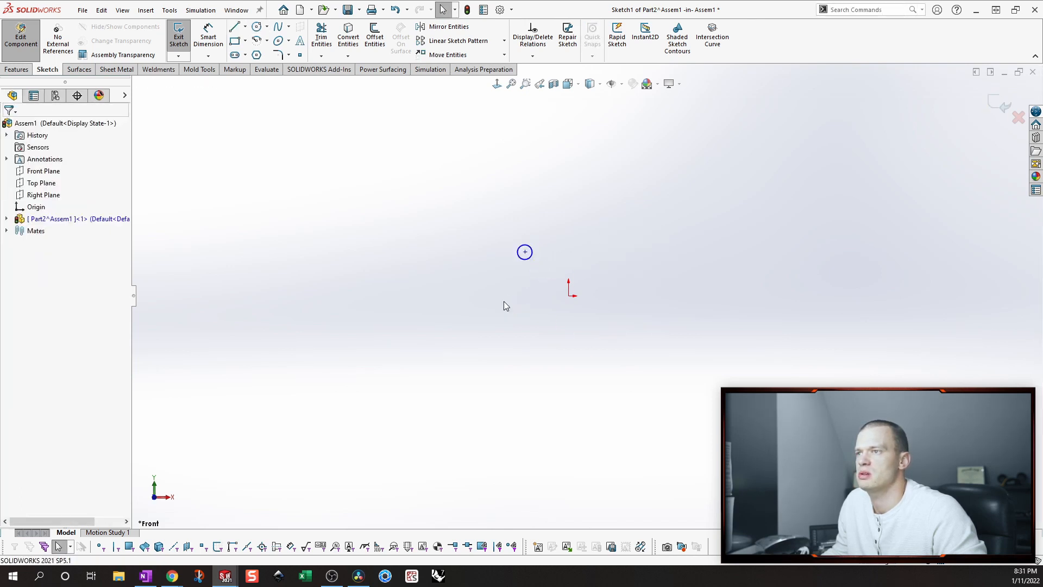
# Sketch a corner rectangle about 3.86 in wide below the circle, with construction lines from its midpoints.
pyautogui.press('s')
pyautogui.click(516, 341)
pyautogui.click(466, 357)
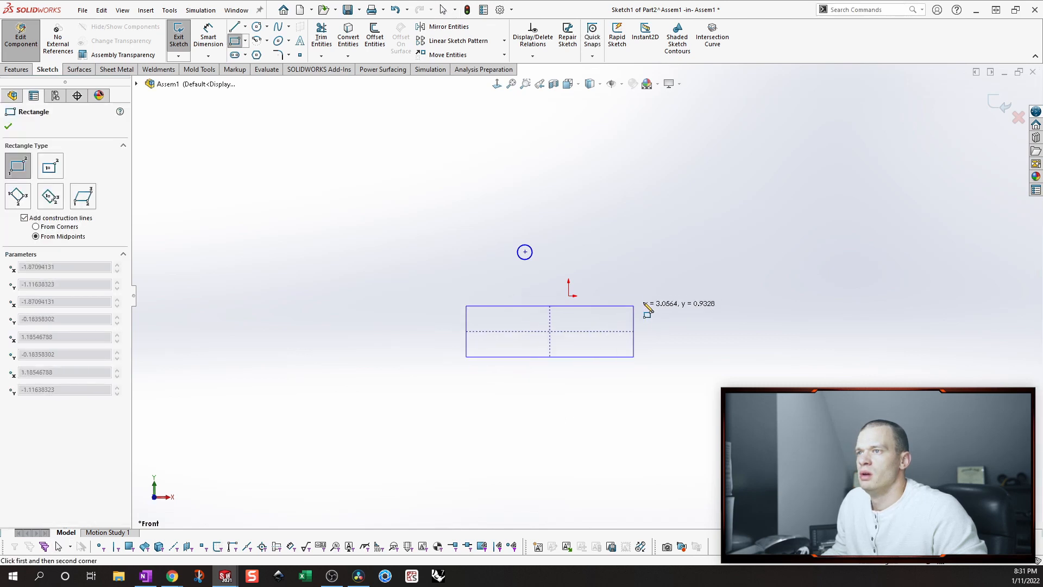
pyautogui.click(679, 297)
pyautogui.press('Escape')
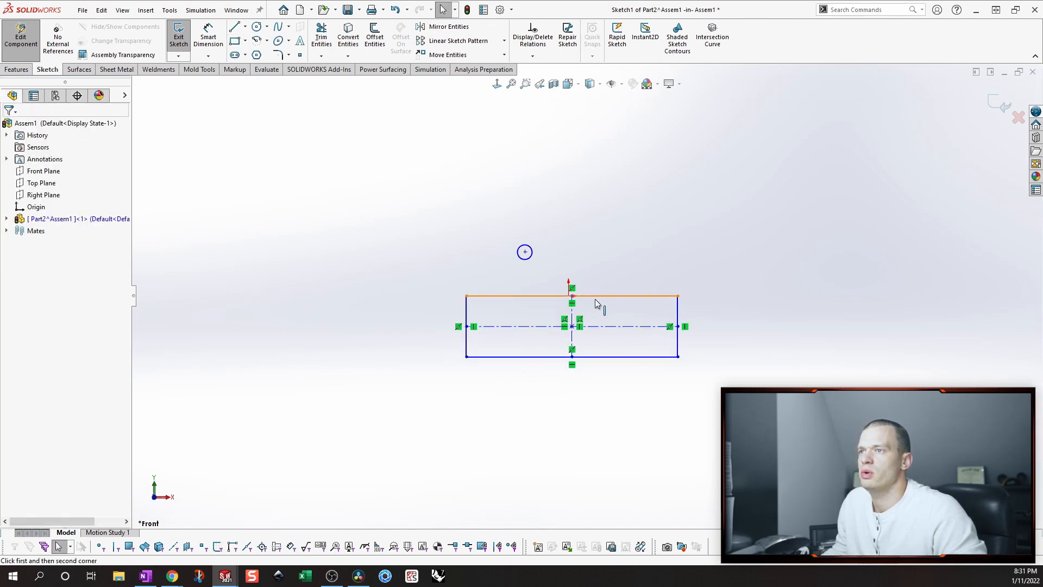
# Lower the rectangle's top edge slightly and make its midpoint coincident with the origin.
pyautogui.moveTo(583, 306); pyautogui.dragTo(571, 314)
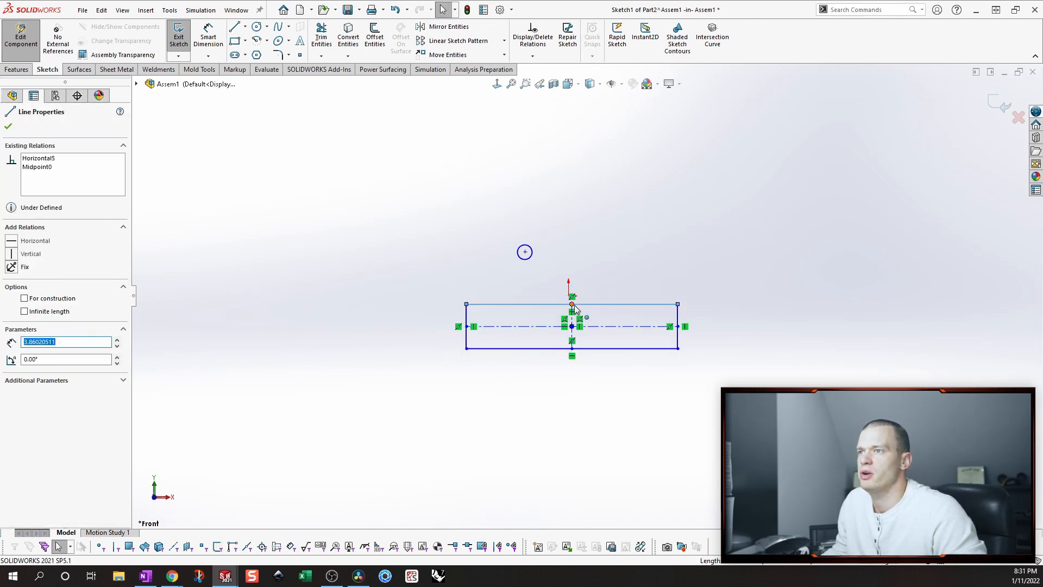
pyautogui.click(573, 304)
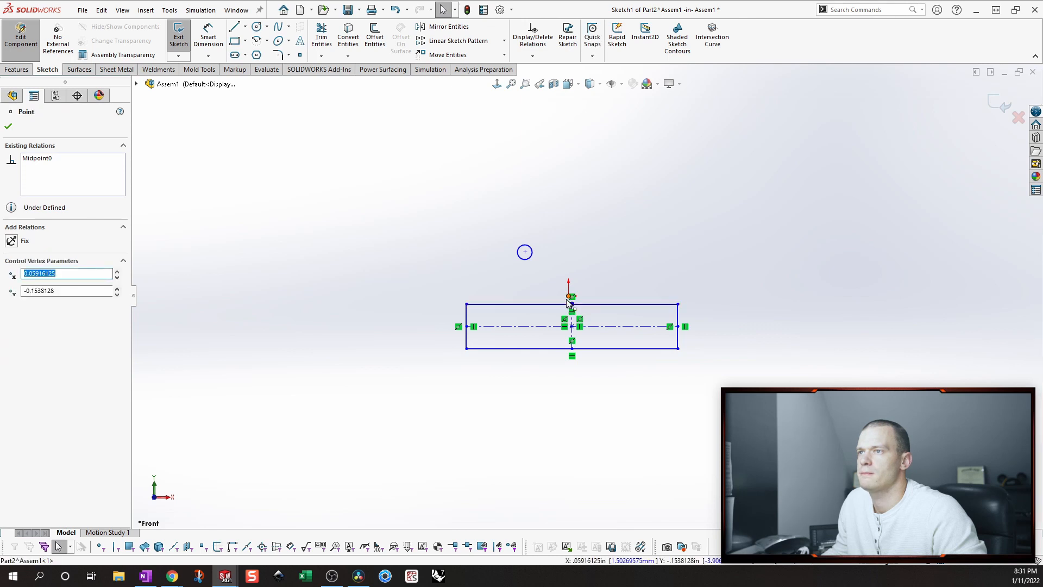
pyautogui.keyDown('ctrl'); pyautogui.click(569, 297); pyautogui.keyUp('ctrl')
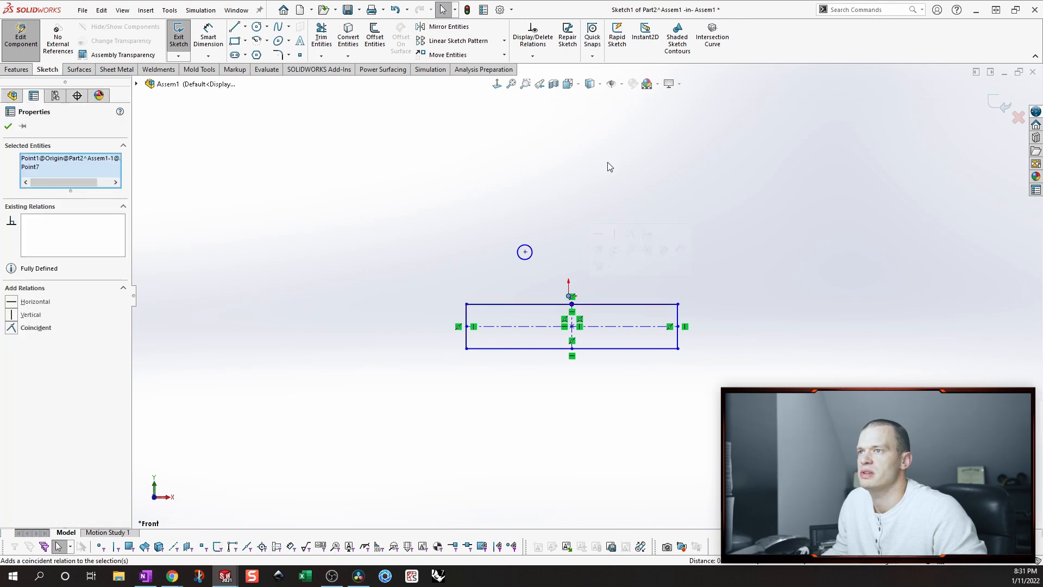
# Sketch a closed rocker profile on the rectangle's top edge with a tangent arc of about 1.41 in radius, a 3.38 in top line and a 1.38 in vertical side.
pyautogui.press('s')
pyautogui.click(712, 213)
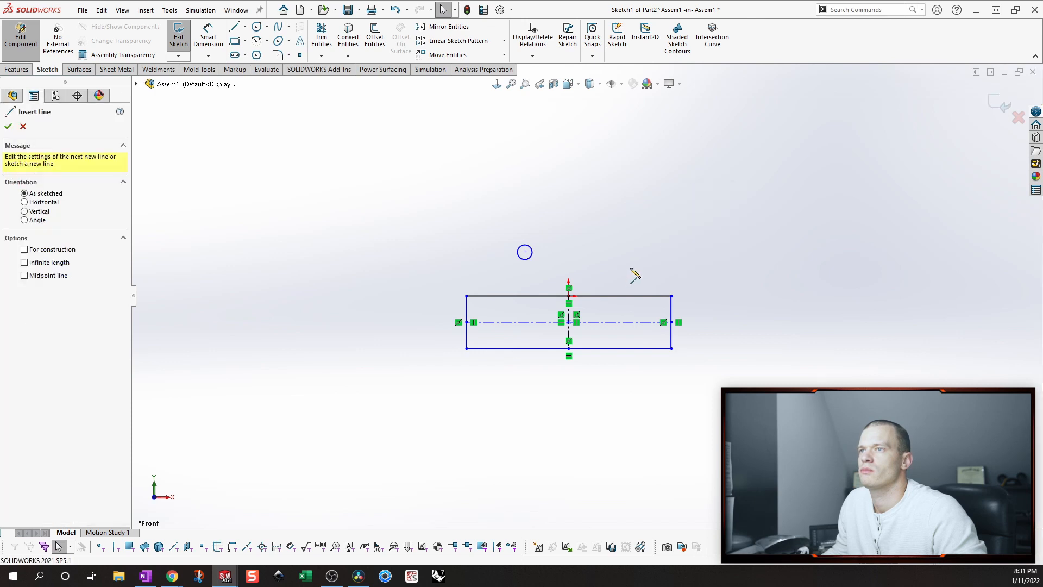
pyautogui.click(645, 296)
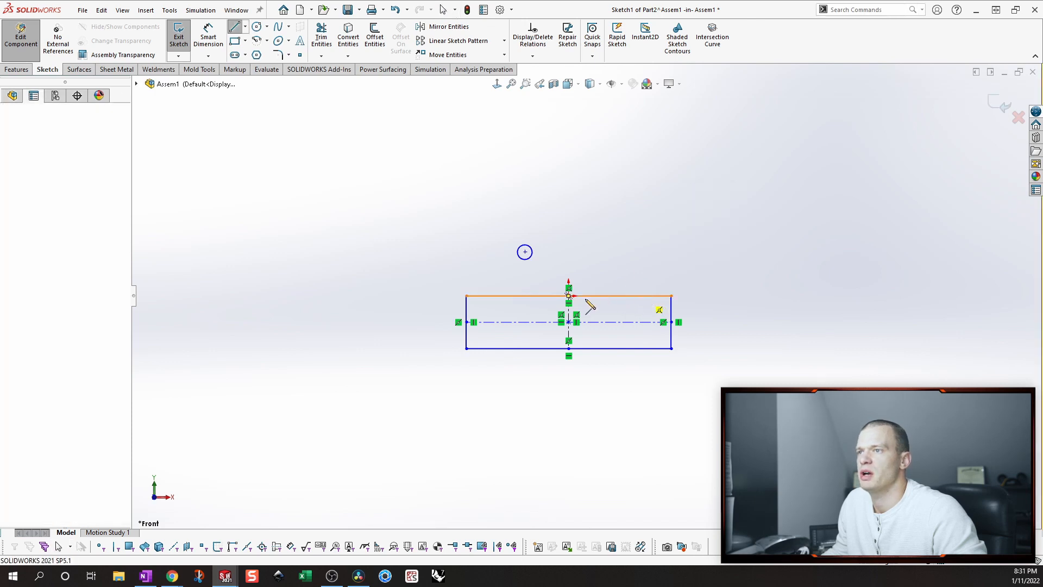
pyautogui.click(535, 296)
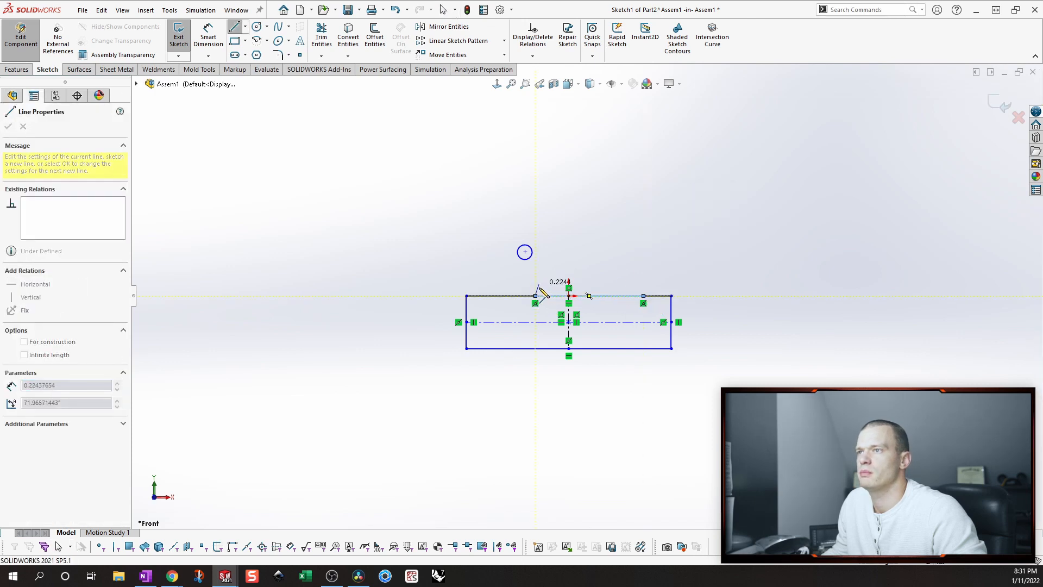
pyautogui.click(458, 220)
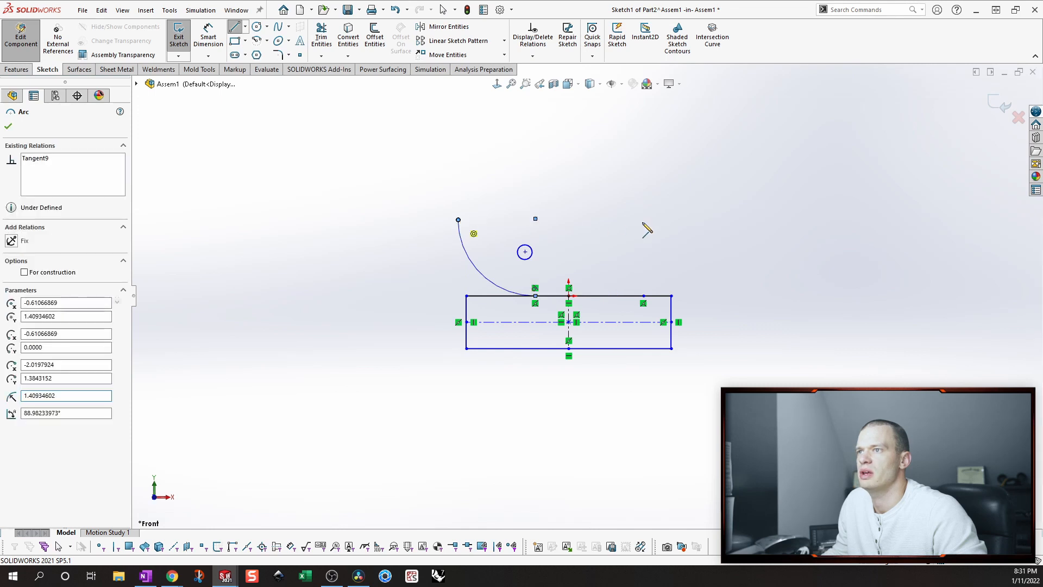
pyautogui.click(645, 220)
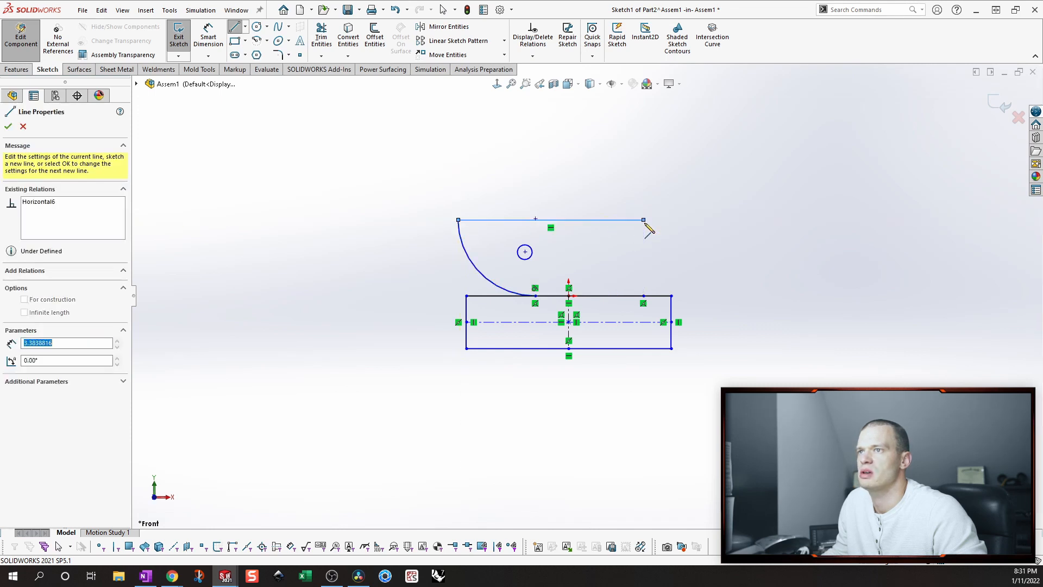
pyautogui.click(644, 297)
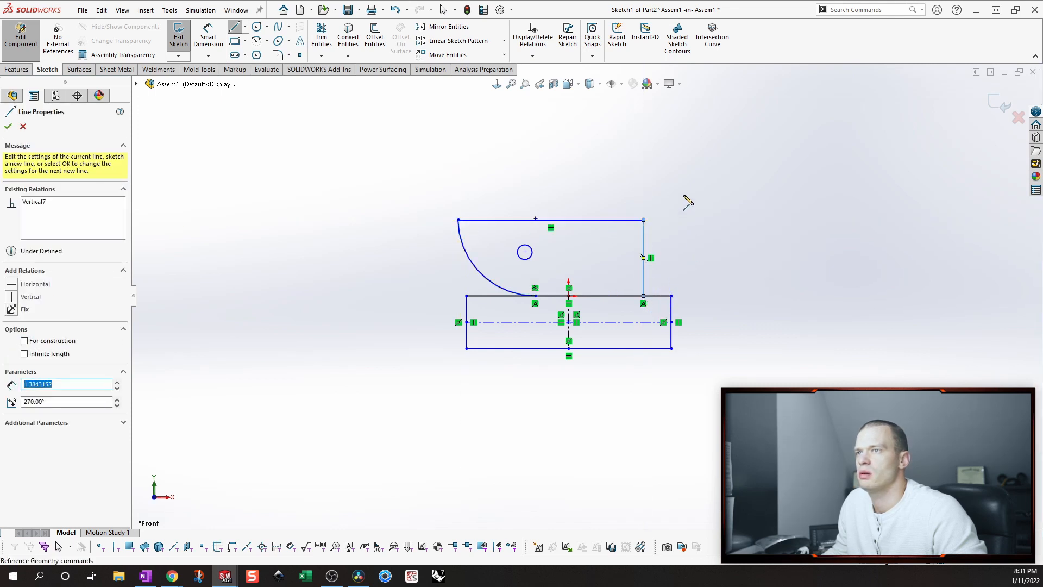
pyautogui.press('Escape')
pyautogui.press('Escape')
# Dimension the radius of the rocker profile's arc to 10 in.
pyautogui.press('s')
pyautogui.click(724, 200)
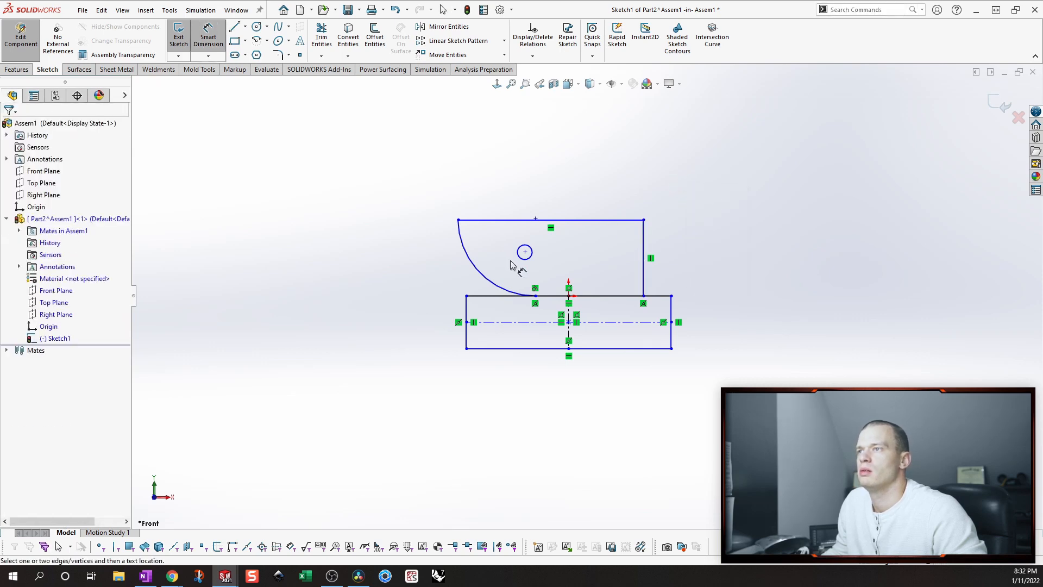
pyautogui.click(485, 280)
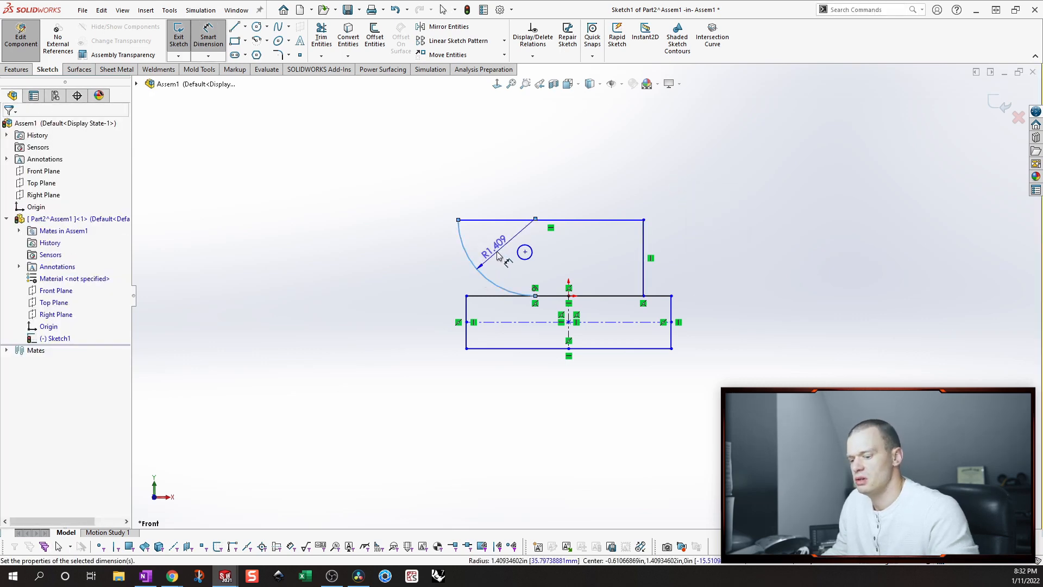
pyautogui.click(491, 242)
pyautogui.write('10')
pyautogui.press('Return')
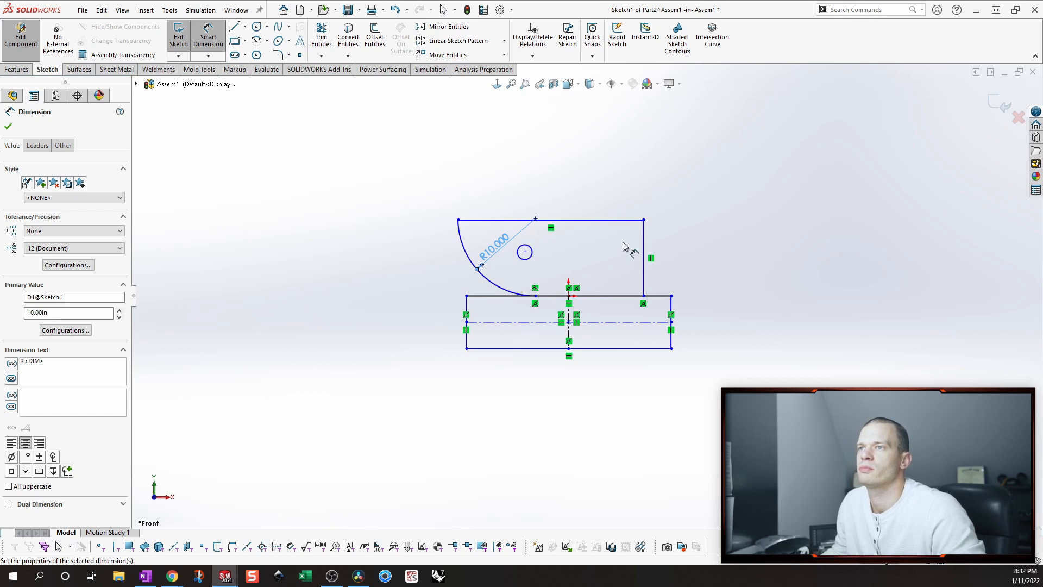
# Dimension the flat bottom line of the rocker profile, from the arc's end to the vertical side, to 10 in.
pyautogui.click(598, 299)
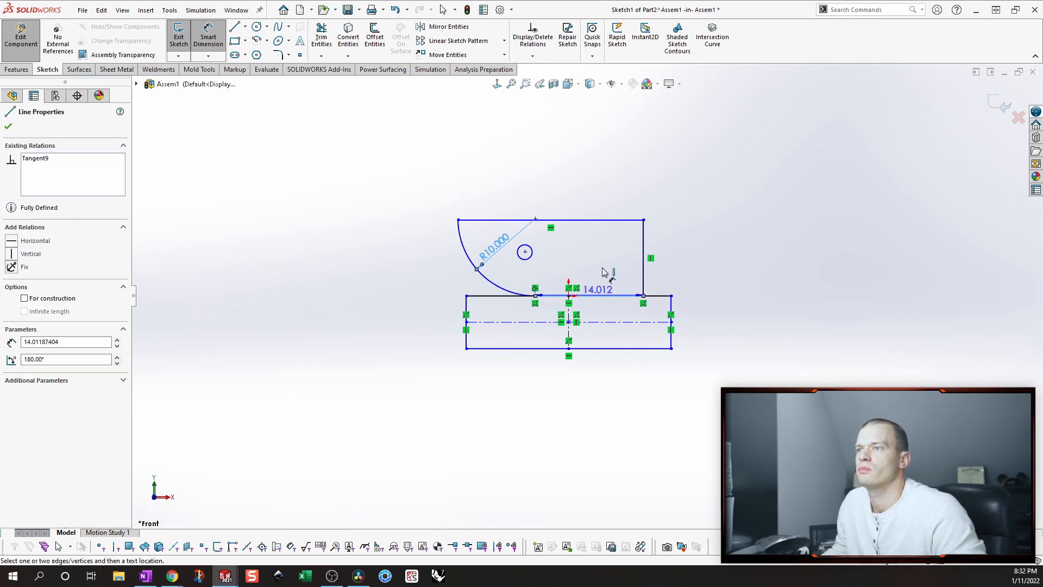
pyautogui.click(591, 182)
pyautogui.write('10')
pyautogui.press('Return')
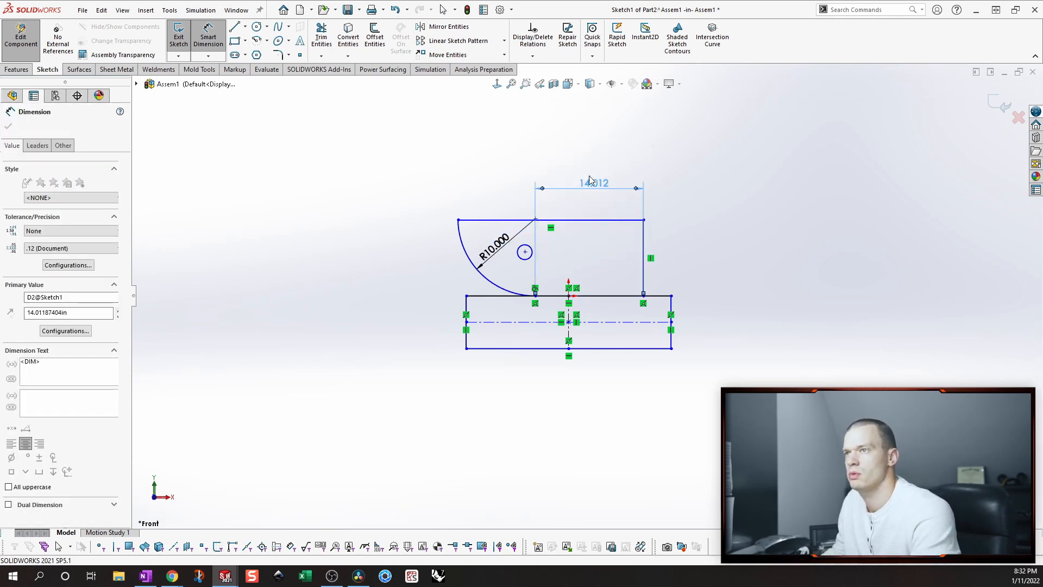
pyautogui.press('Escape')
# Dimension the diameter of the small circle inside the rocker profile to 0.5 in.
pyautogui.press('s')
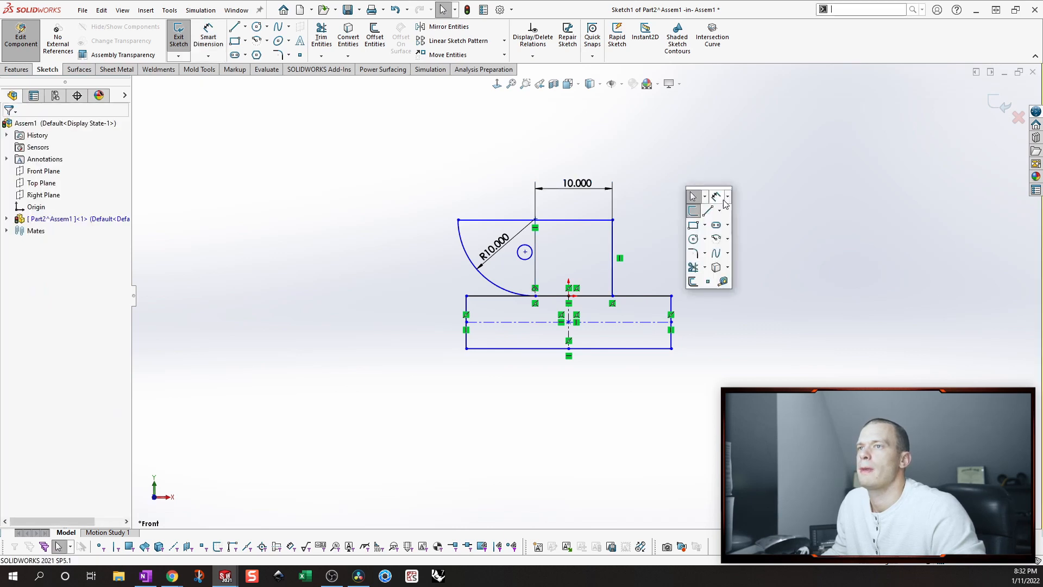
pyautogui.click(720, 200)
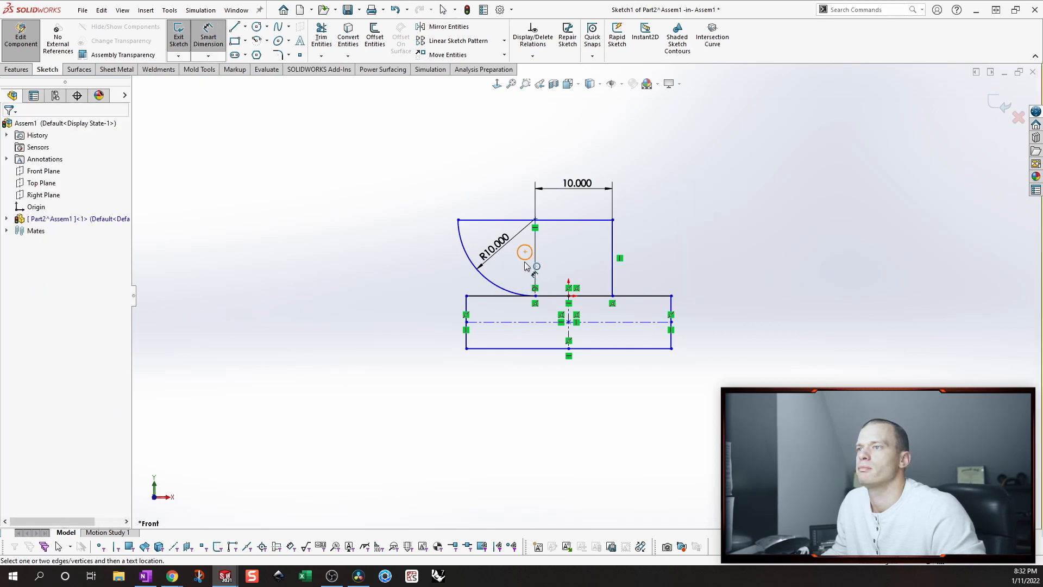
pyautogui.click(526, 265)
pyautogui.click(562, 243)
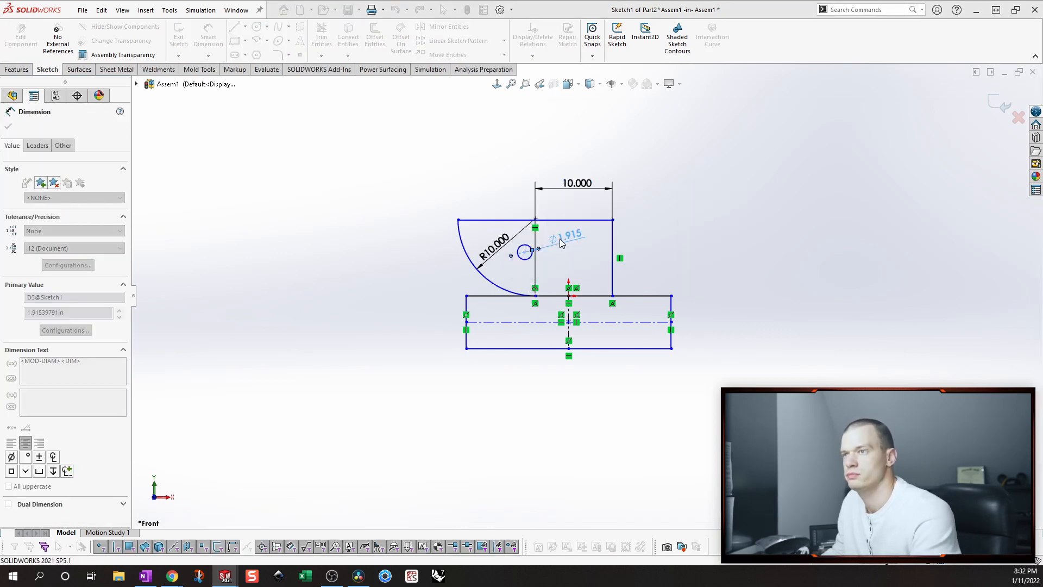
pyautogui.write('0.5')
pyautogui.press('Return')
pyautogui.press('Escape')
pyautogui.press('f')
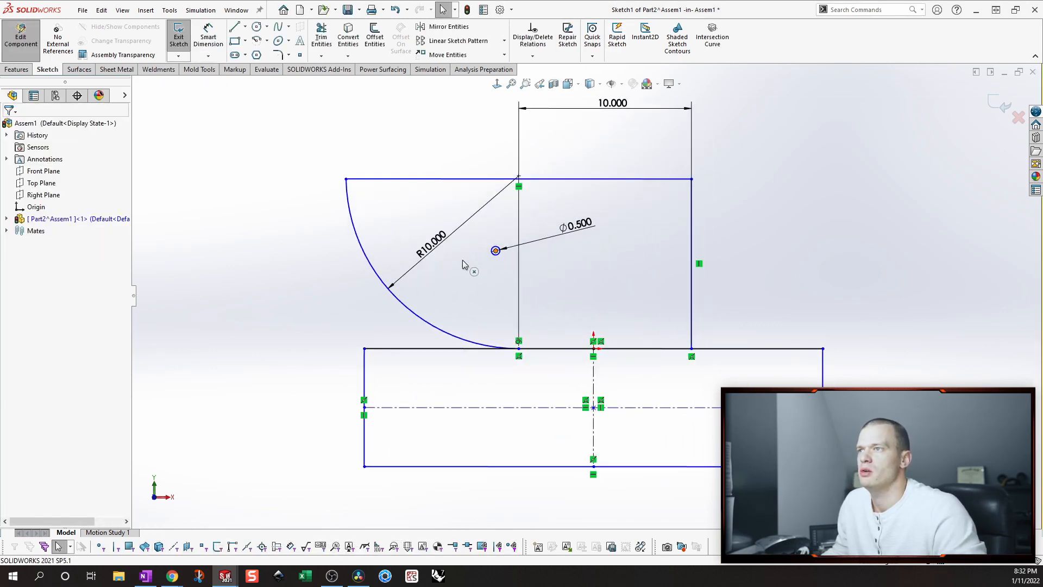
# Move the small circle down and to the left, closer to the rocker arc.
pyautogui.moveTo(462, 262); pyautogui.dragTo(407, 278)
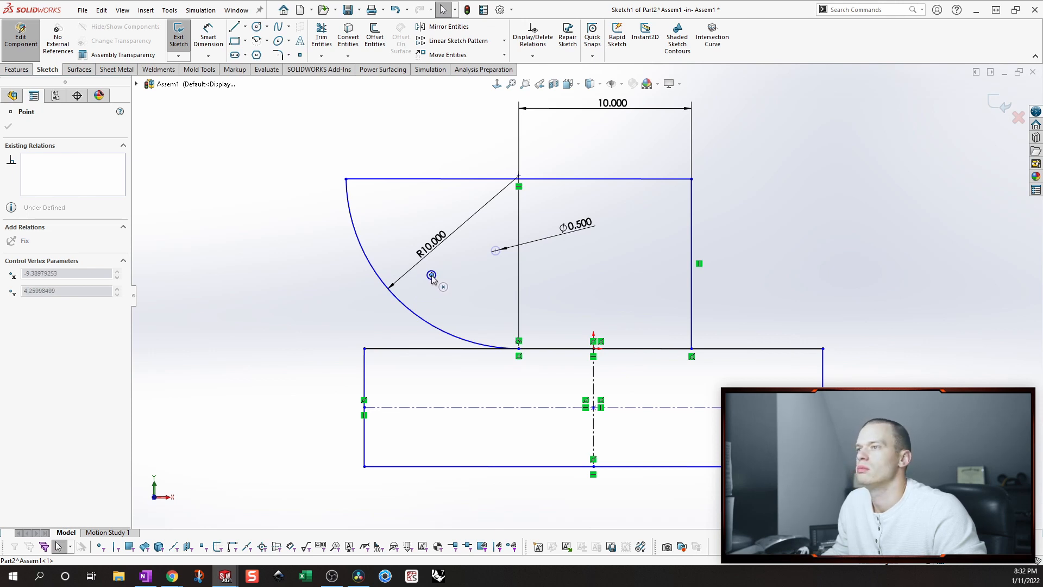
pyautogui.moveTo(427, 278); pyautogui.dragTo(428, 277)
pyautogui.click(429, 132)
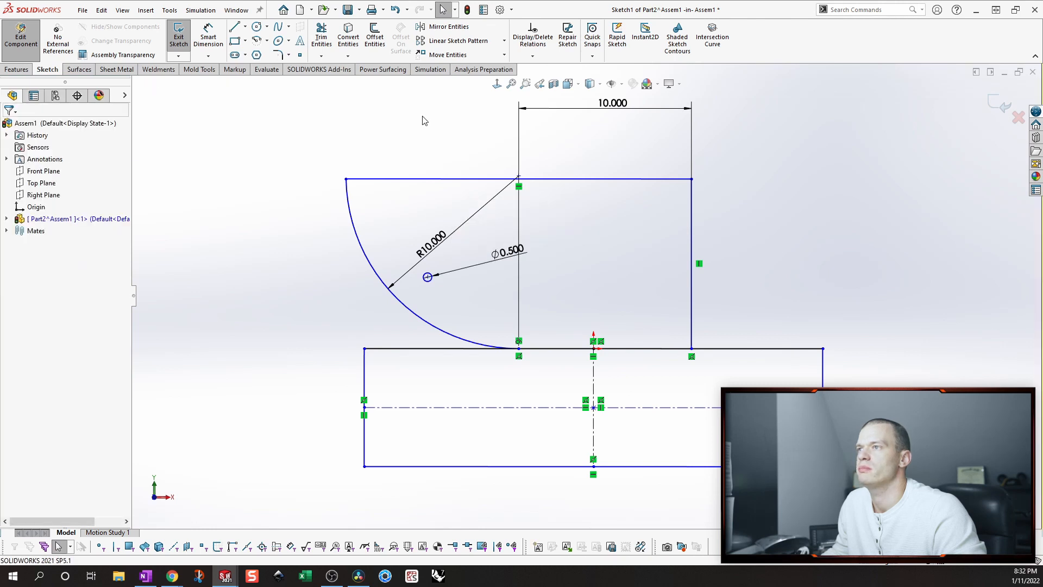
# Dimension the horizontal distance between the small circle's center and the origin to 10 in.
pyautogui.press('s')
pyautogui.click(459, 126)
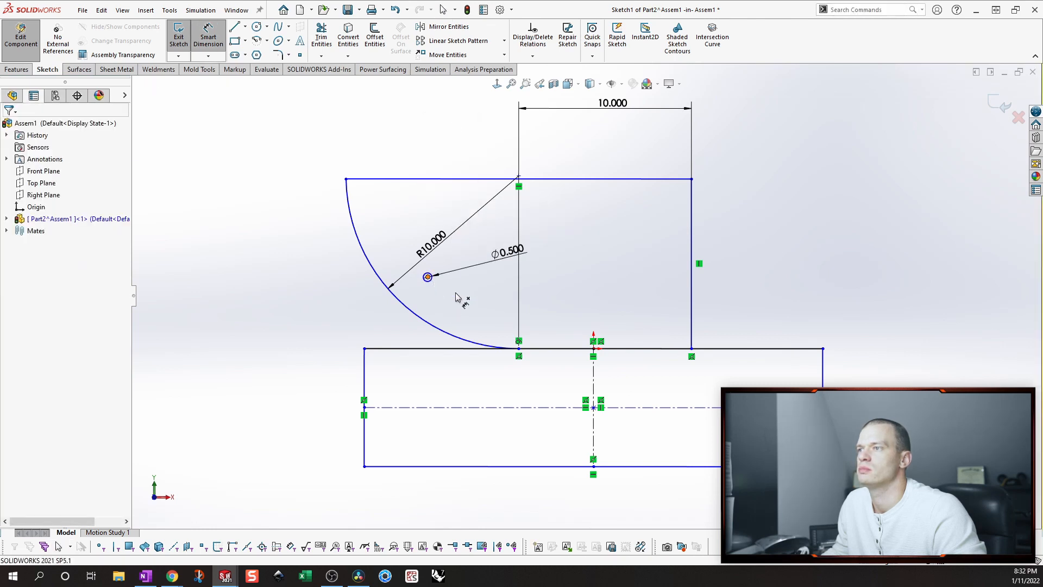
pyautogui.click(427, 277)
pyautogui.click(593, 349)
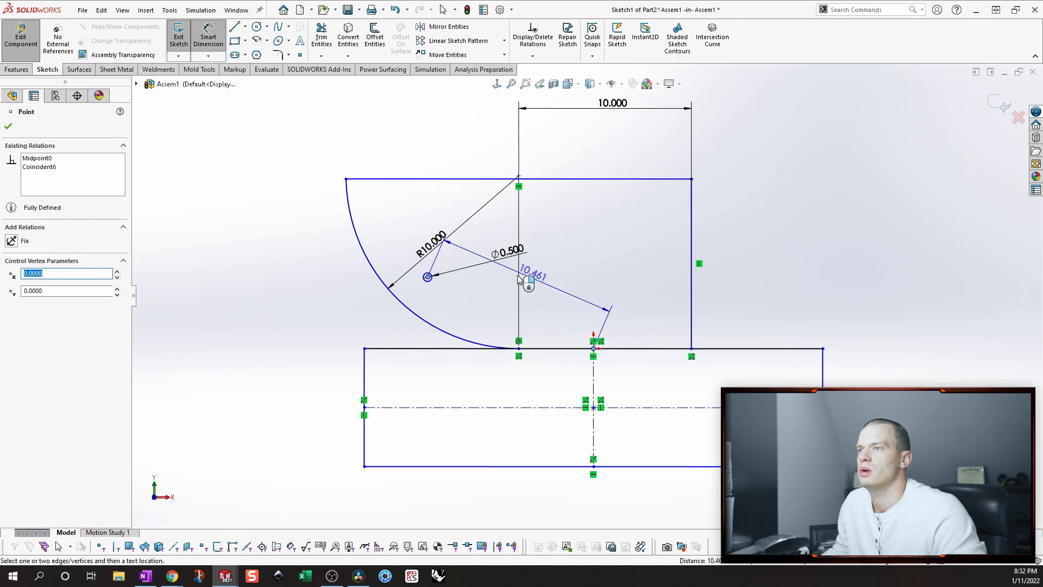
pyautogui.click(507, 141)
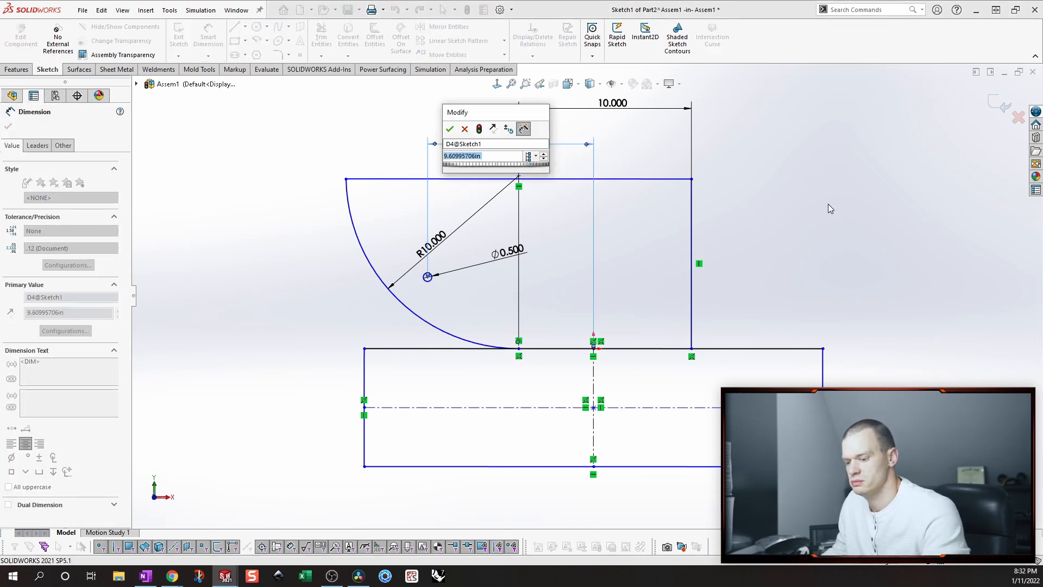
pyautogui.write('10')
pyautogui.press('Return')
pyautogui.press('Escape')
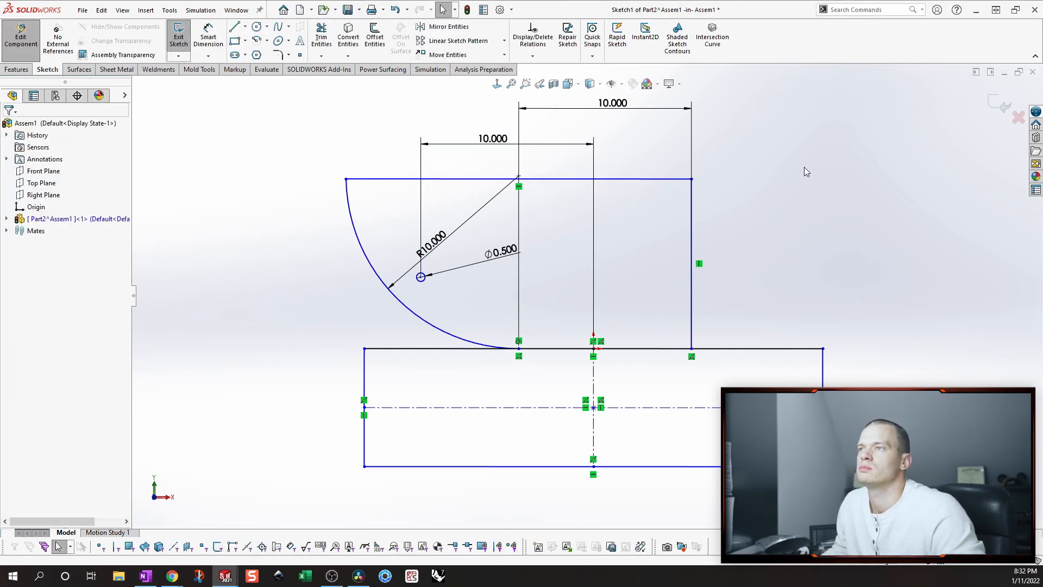
# Dimension the vertical distance between the small circle's center and the origin to 4 in.
pyautogui.press('s')
pyautogui.click(839, 178)
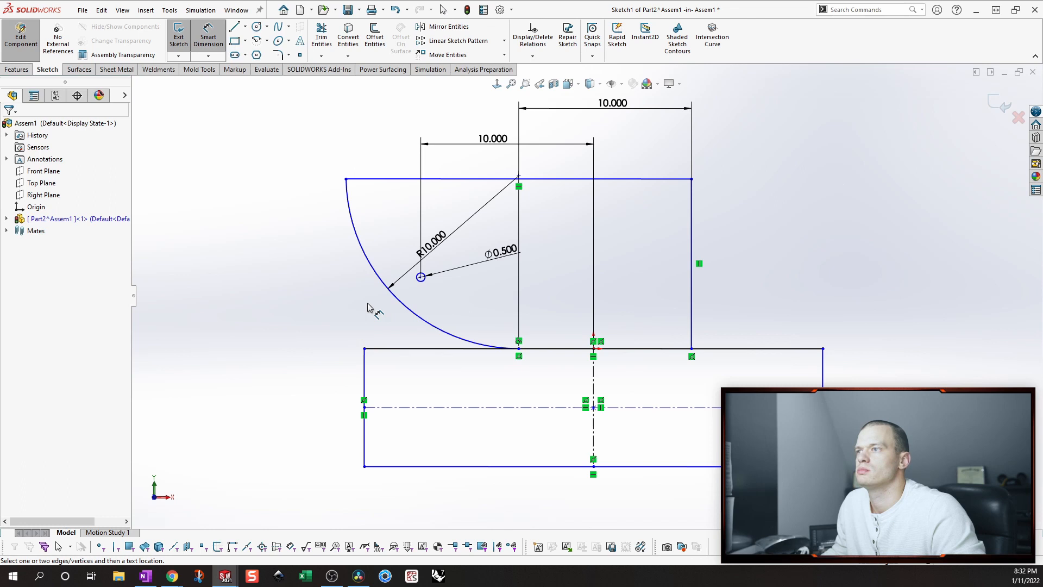
pyautogui.click(421, 277)
pyautogui.click(594, 350)
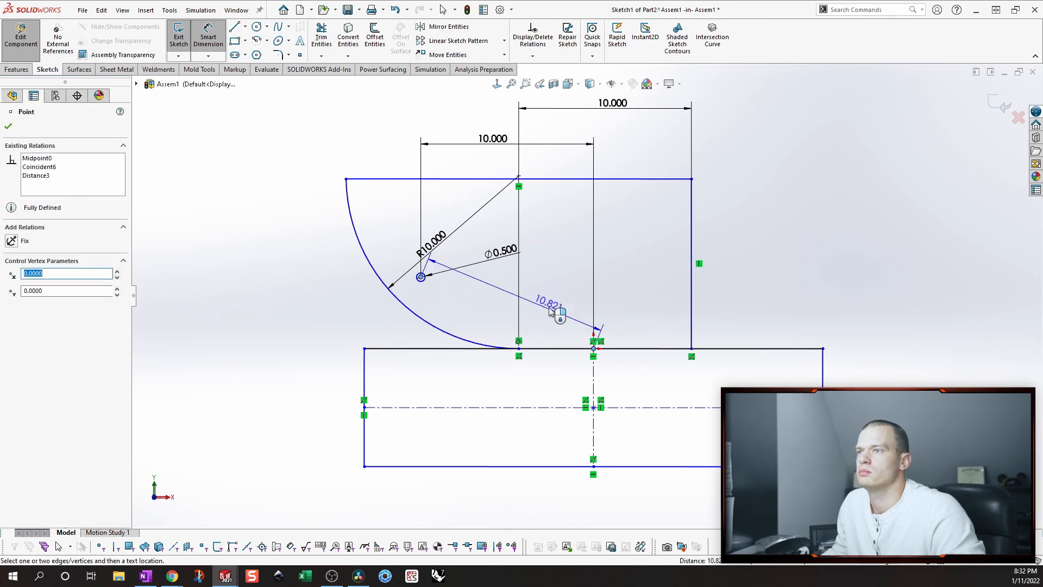
pyautogui.click(743, 314)
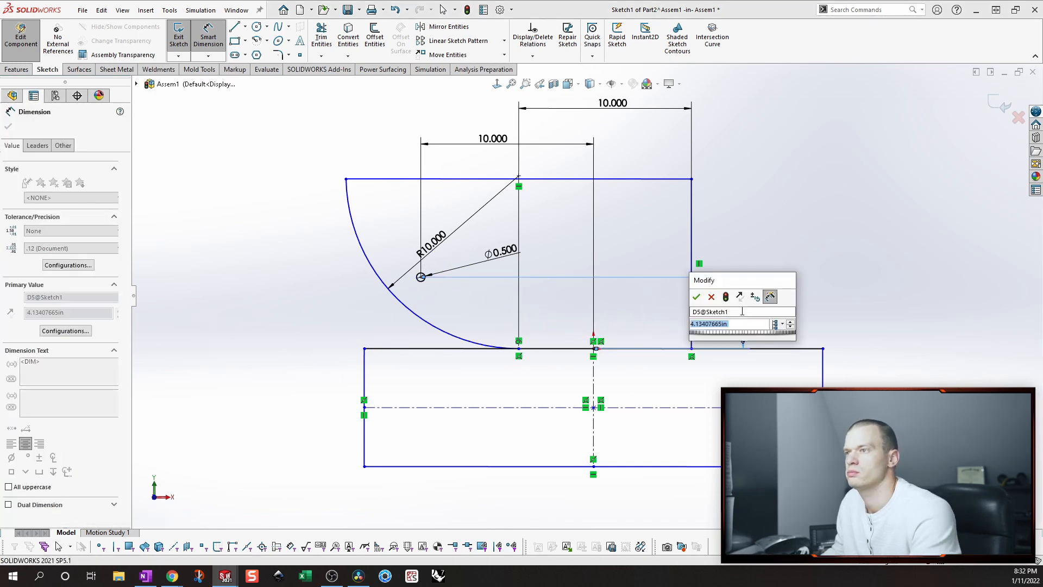
pyautogui.write('4')
pyautogui.press('Return')
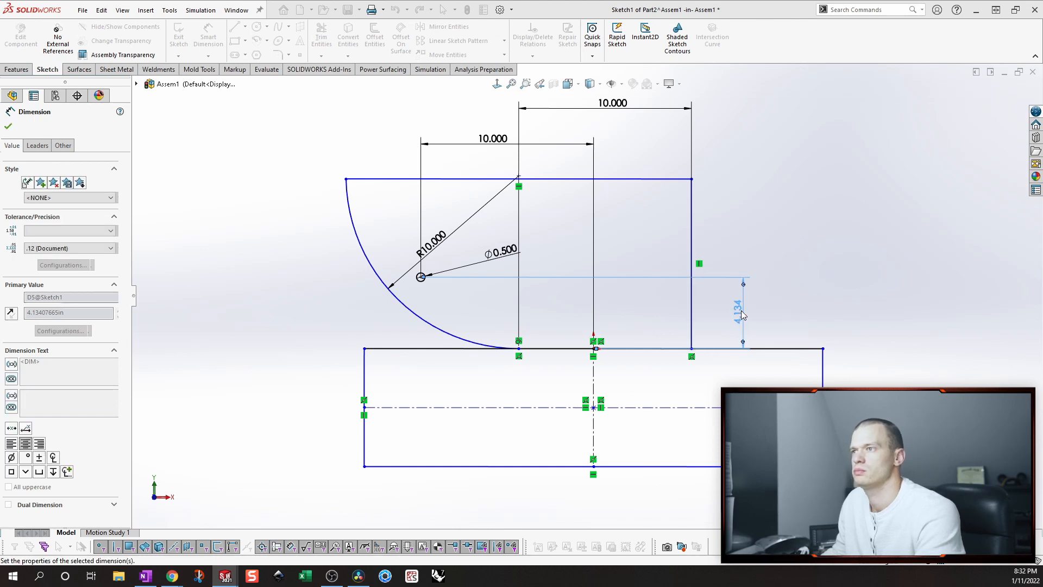
pyautogui.click(825, 235)
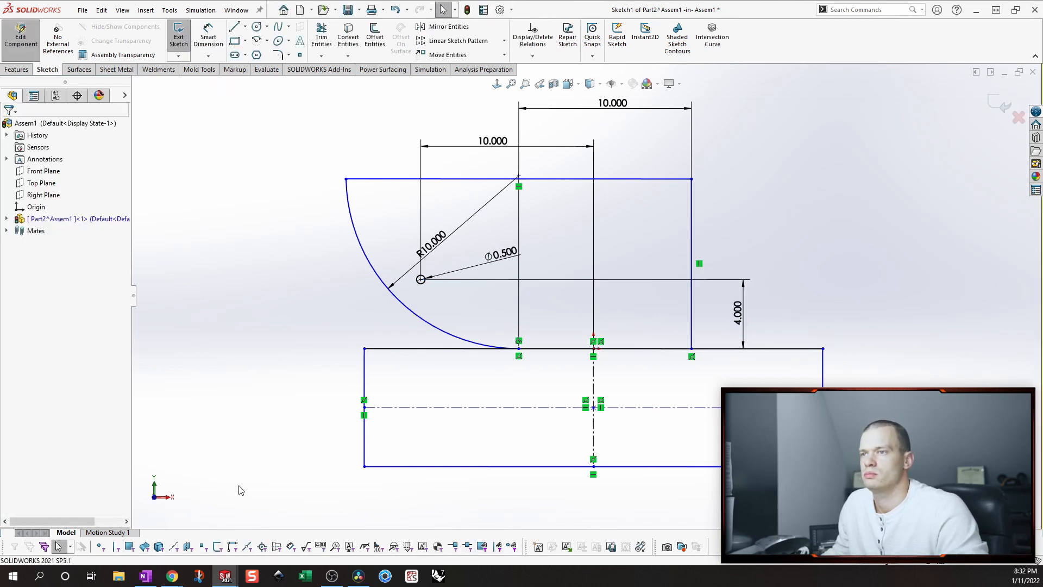
# Widen the base rectangle so it extends well beyond both ends of the rocker profile, and exit the sketch.
pyautogui.moveTo(364, 379); pyautogui.dragTo(226, 381)
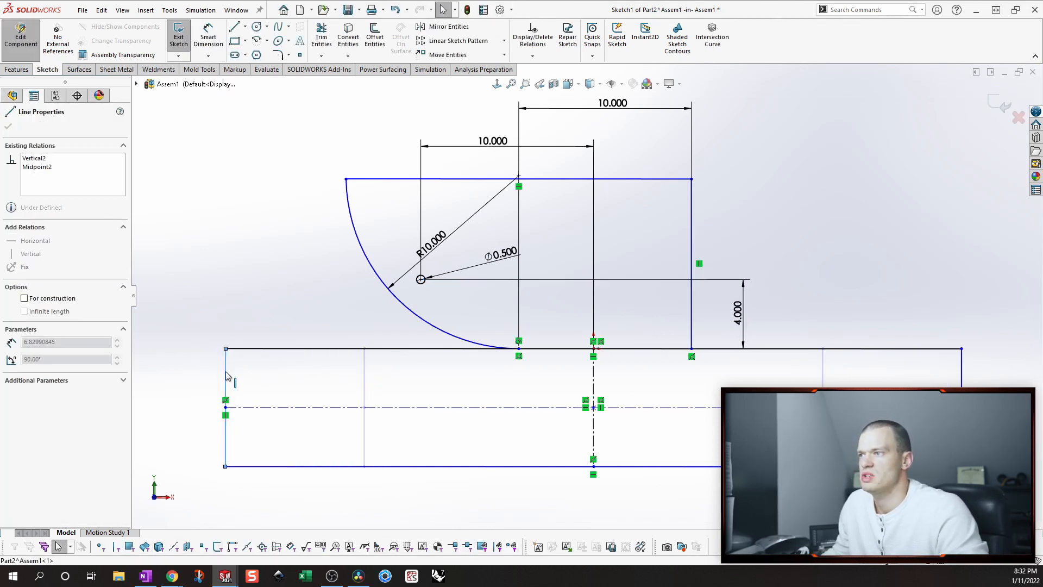
pyautogui.click(799, 195)
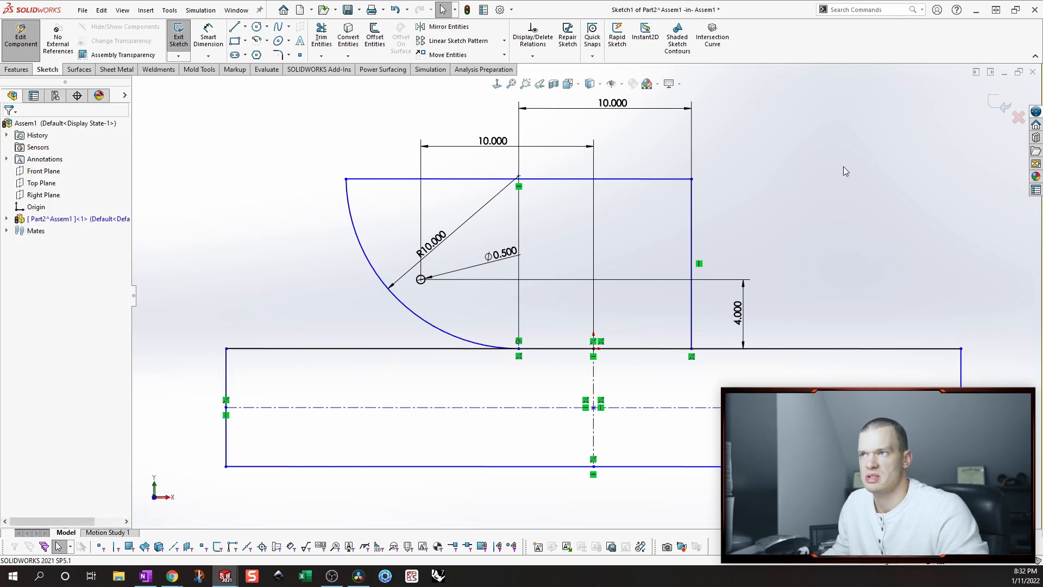
pyautogui.click(1001, 104)
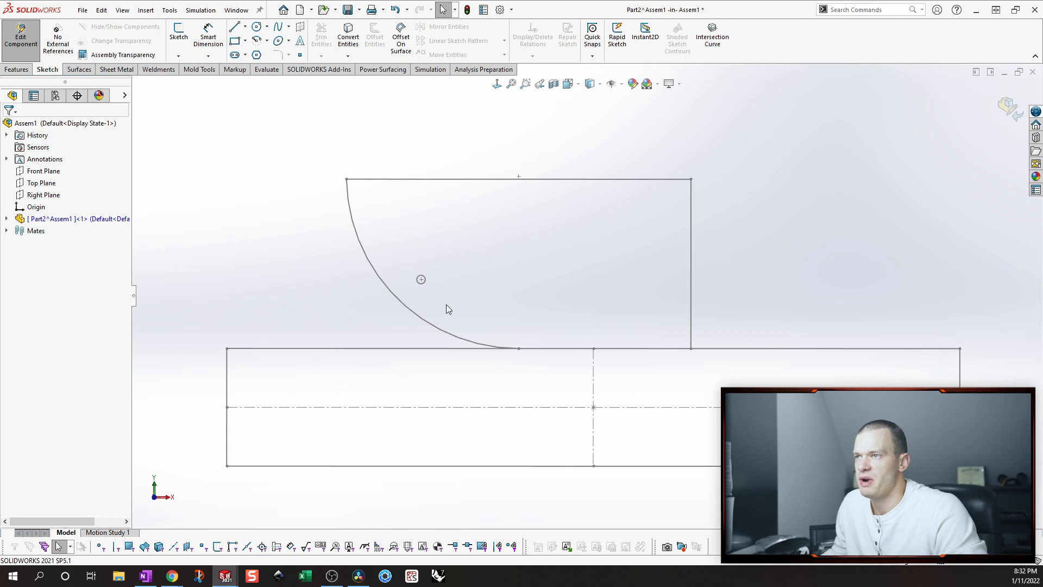
# Locate the layout sketch in the part's feature list, and finish editing the part to return to the assembly.
pyautogui.click(8, 219)
pyautogui.click(57, 338)
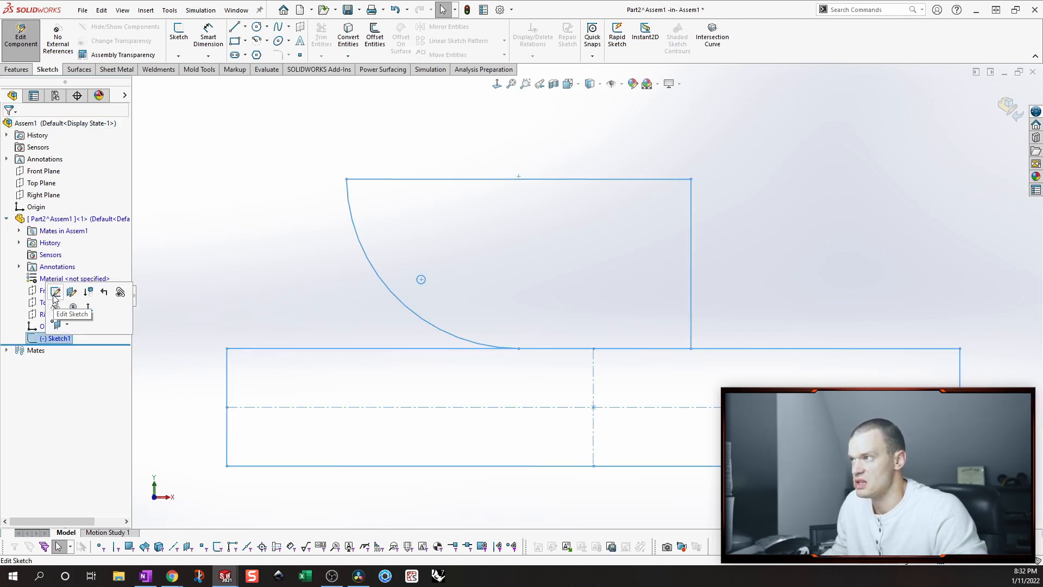
pyautogui.click(90, 288)
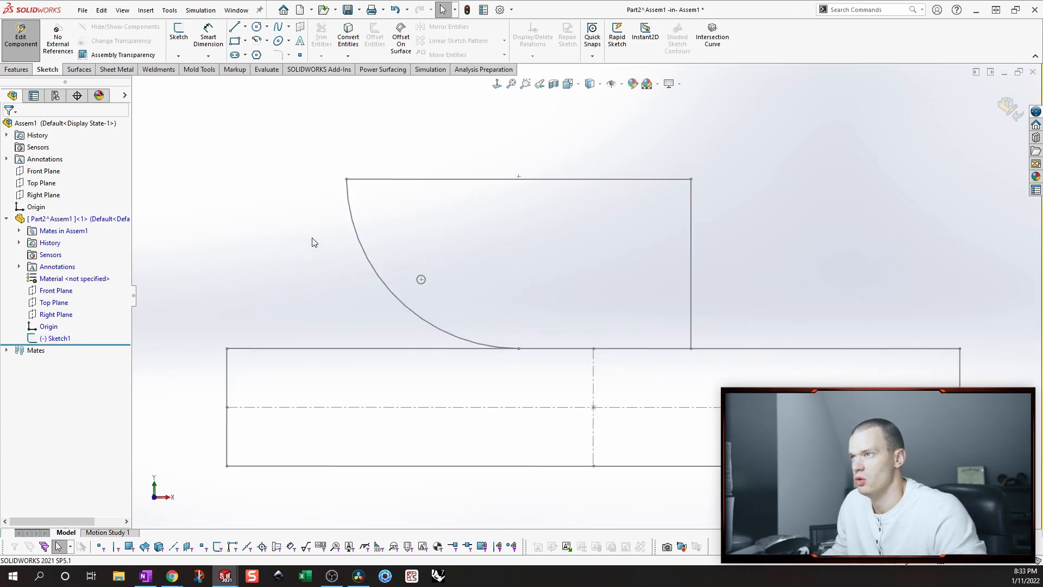
pyautogui.scroll(2, 777, 202)
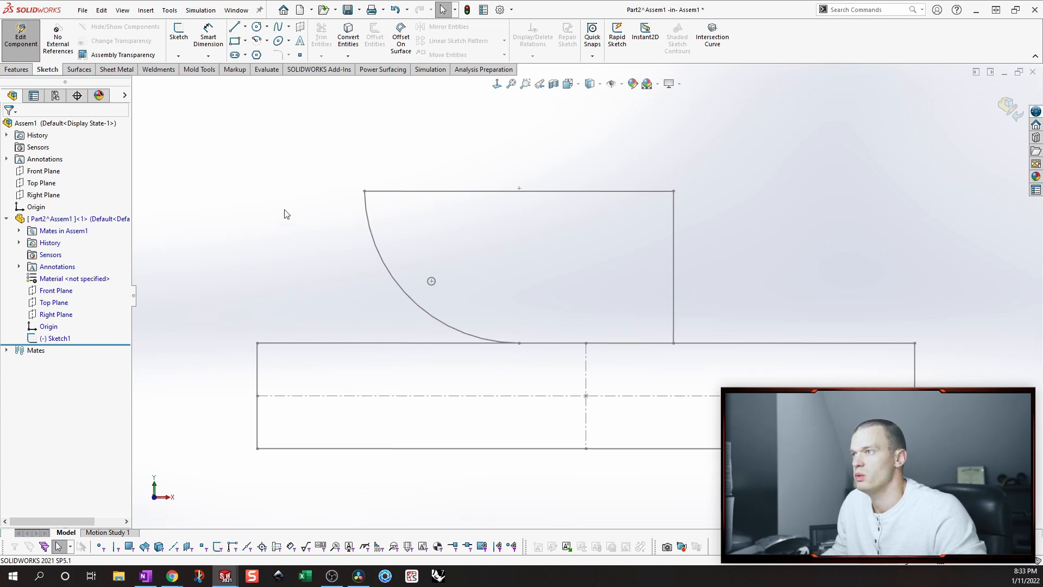
pyautogui.click(1007, 112)
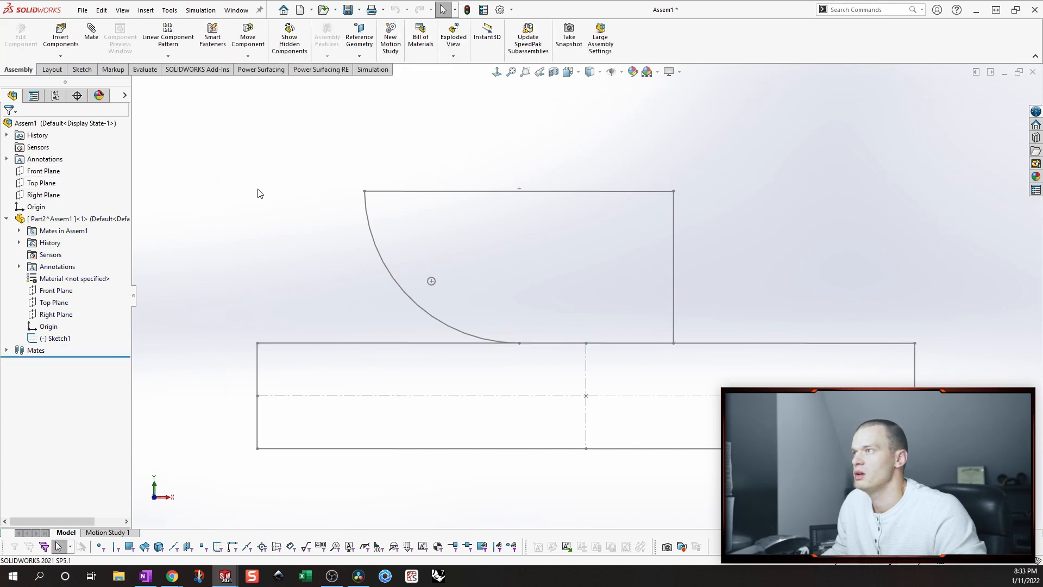
# Insert a new in-context part placed on the assembly's Front Plane.
pyautogui.press('s')
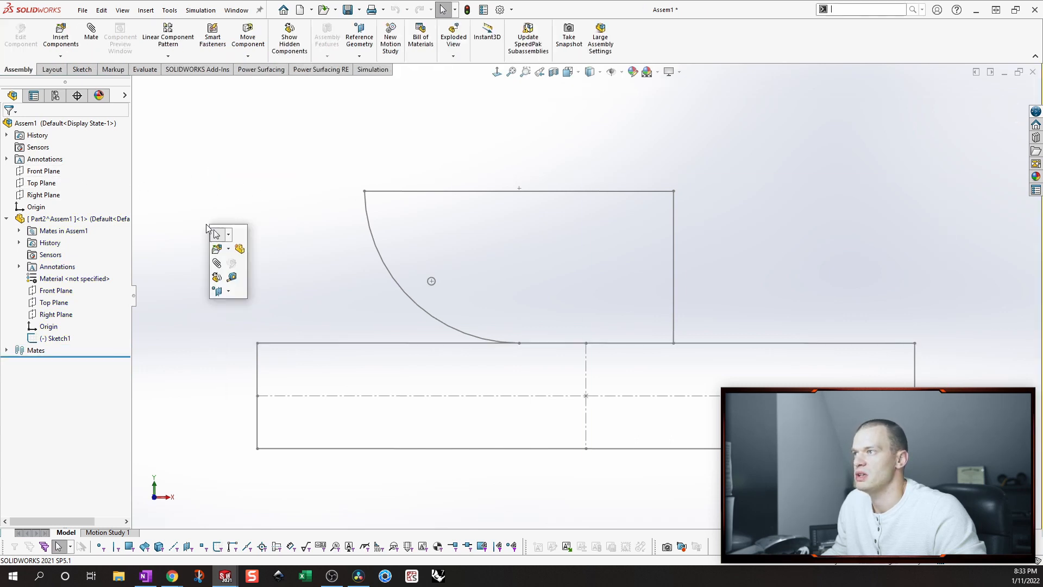
pyautogui.click(228, 249)
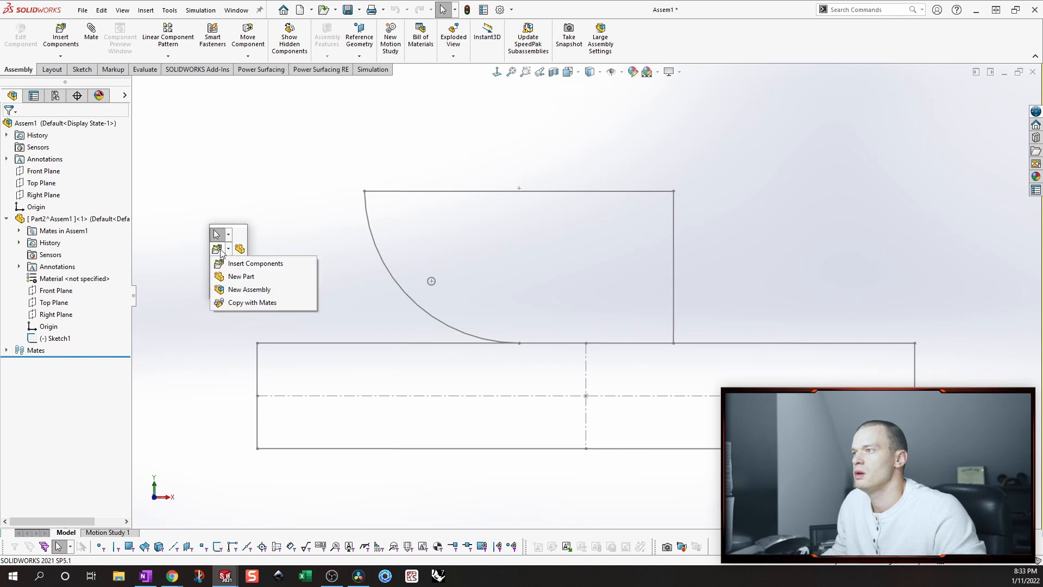
pyautogui.click(234, 275)
pyautogui.click(43, 170)
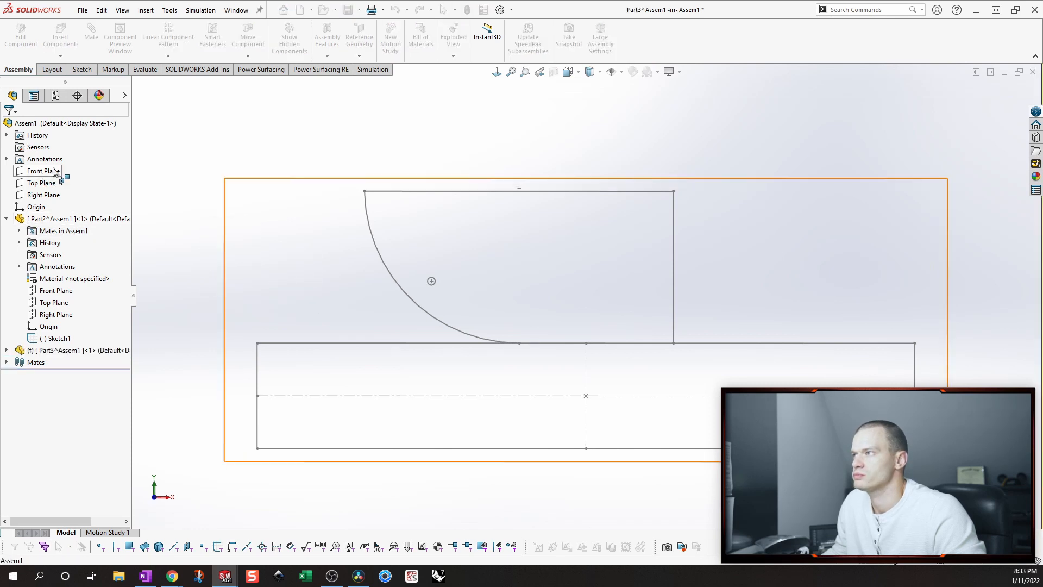
# Convert the rocker profile's top line, arc, vertical side and bottom line from the layout into the new part's sketch.
pyautogui.click(352, 44)
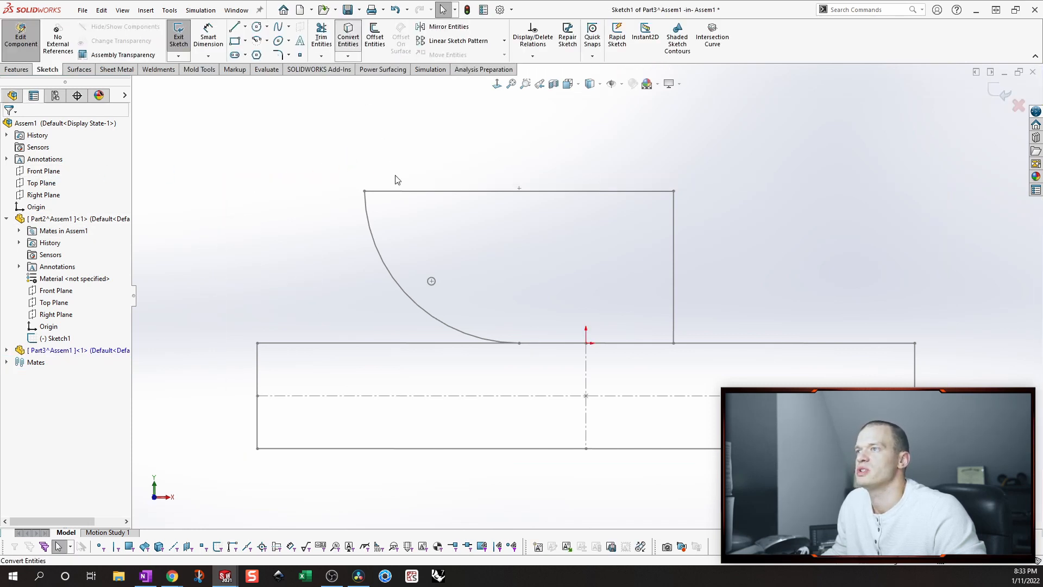
pyautogui.click(407, 191)
pyautogui.click(382, 265)
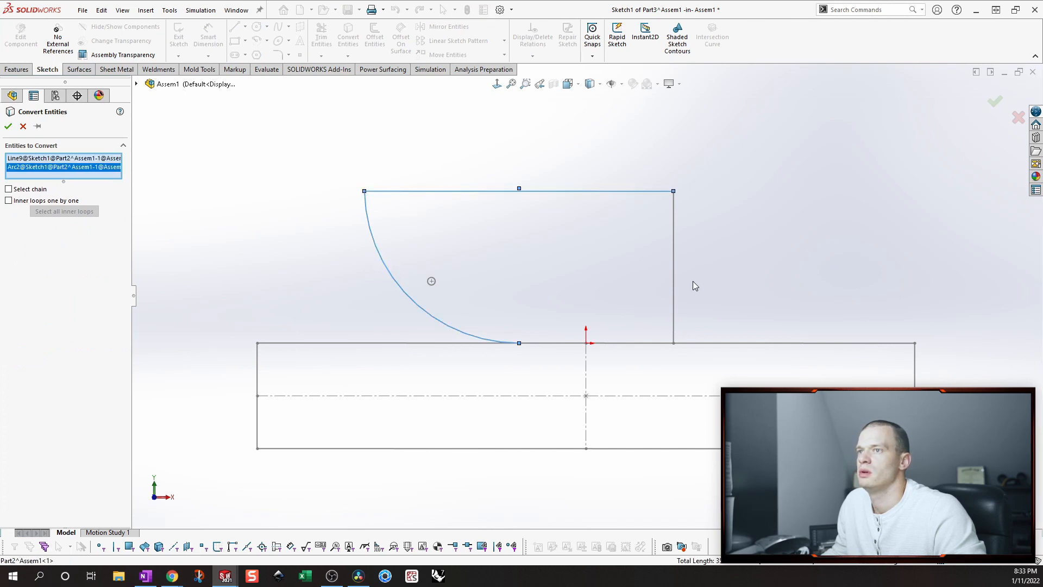
pyautogui.click(674, 287)
pyautogui.click(648, 349)
pyautogui.press('Return')
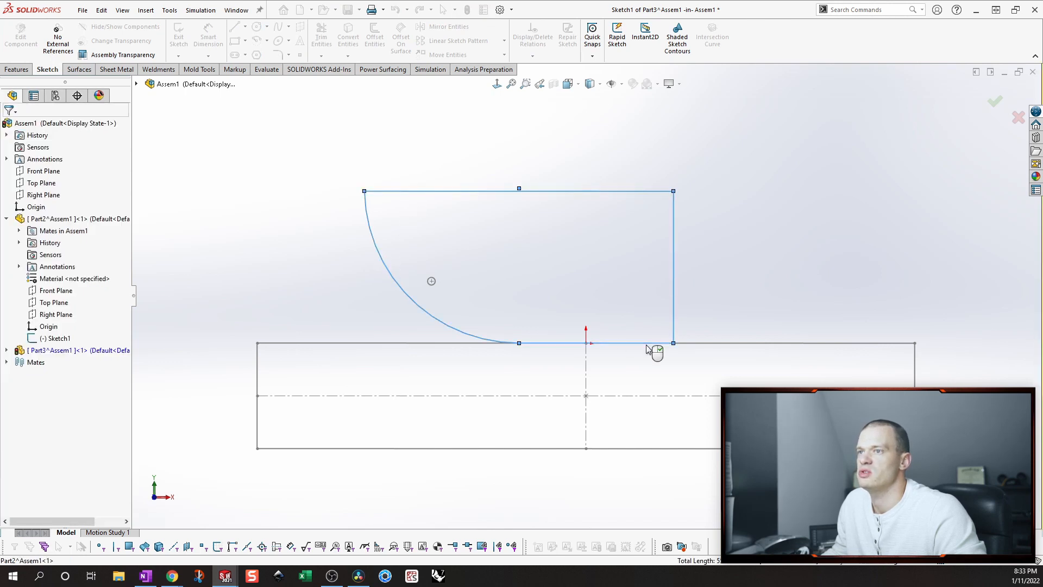
# Extrude the new part's converted rocker profile 10 in with the Mid Plane end condition.
pyautogui.click(19, 70)
pyautogui.click(183, 37)
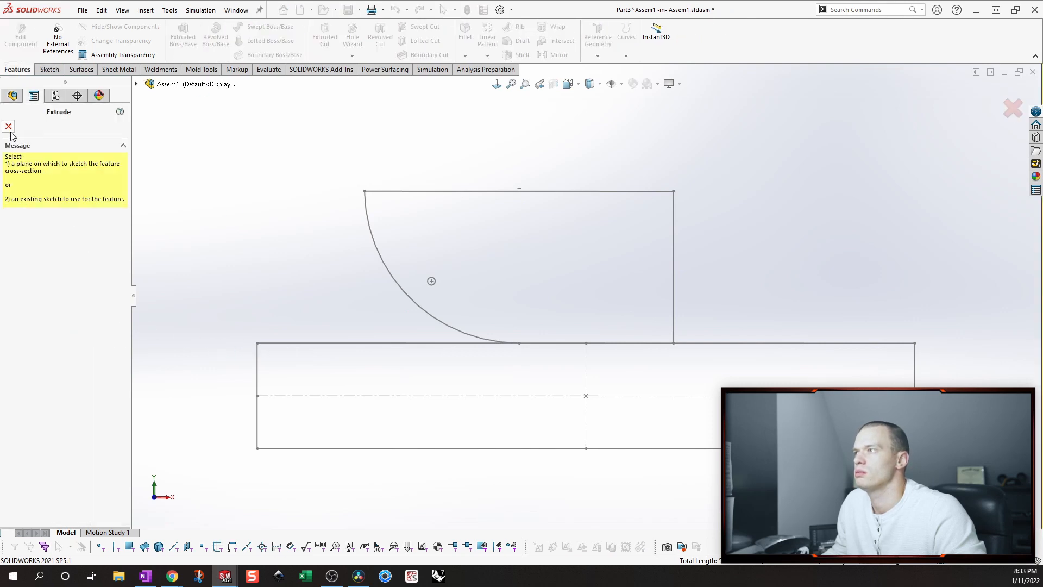
pyautogui.click(137, 85)
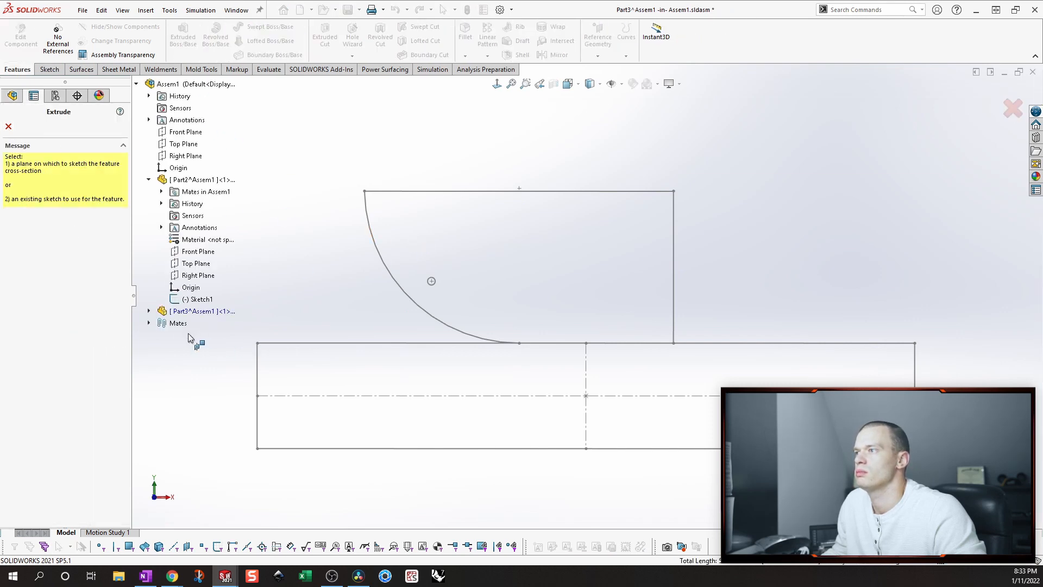
pyautogui.click(148, 312)
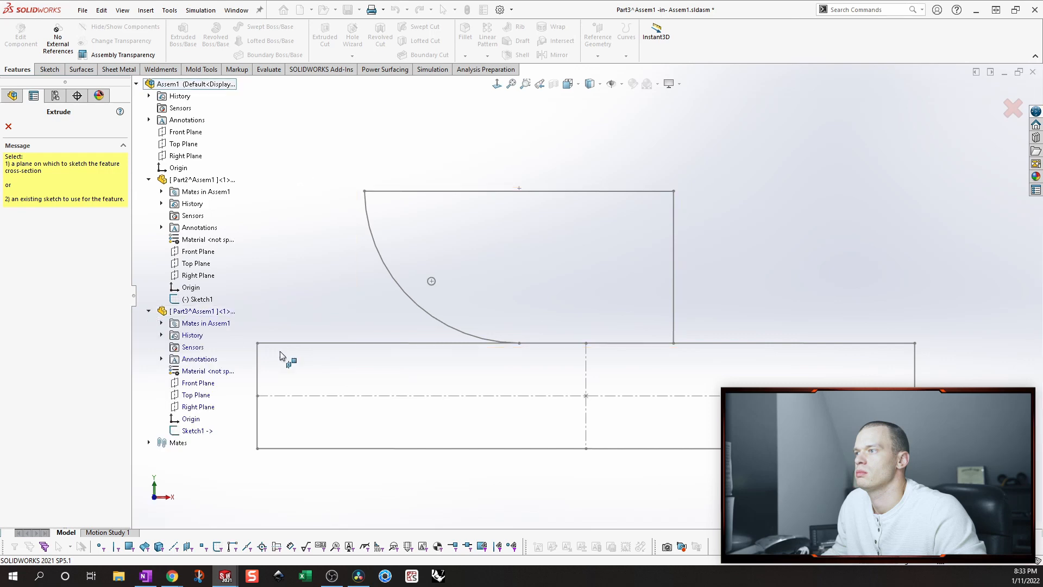
pyautogui.click(195, 431)
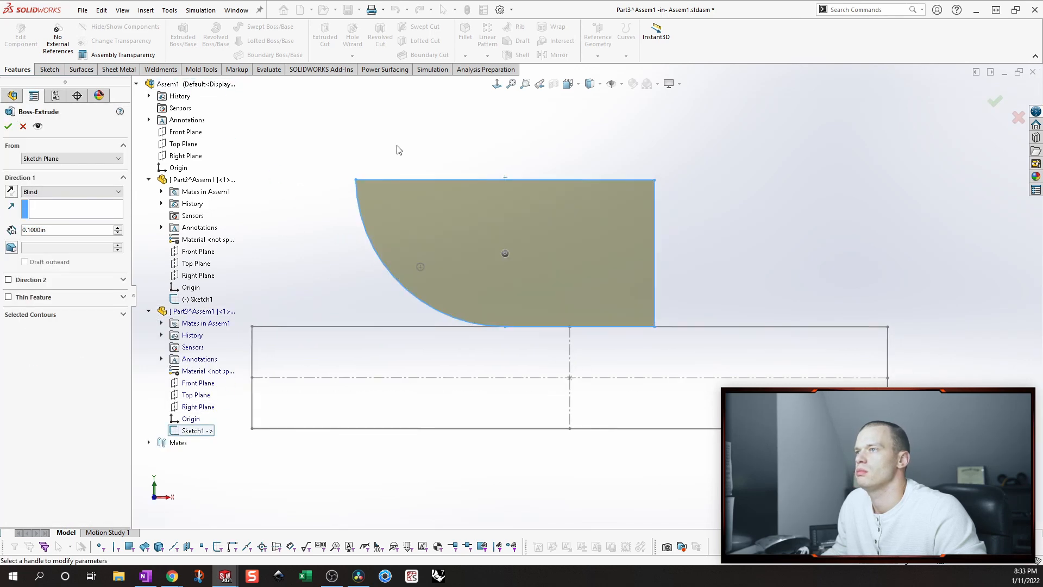
pyautogui.click(59, 191)
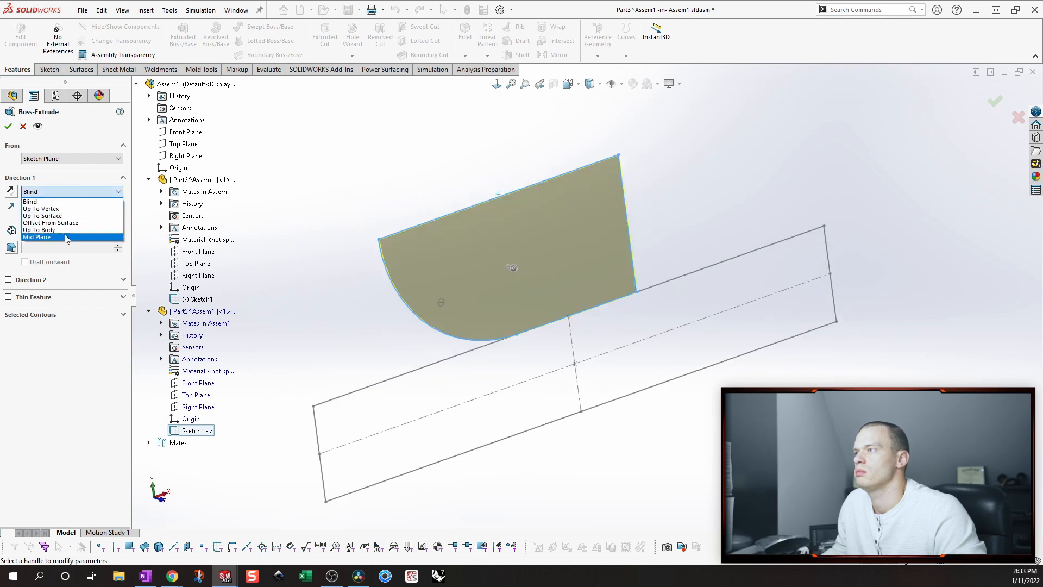
pyautogui.click(65, 238)
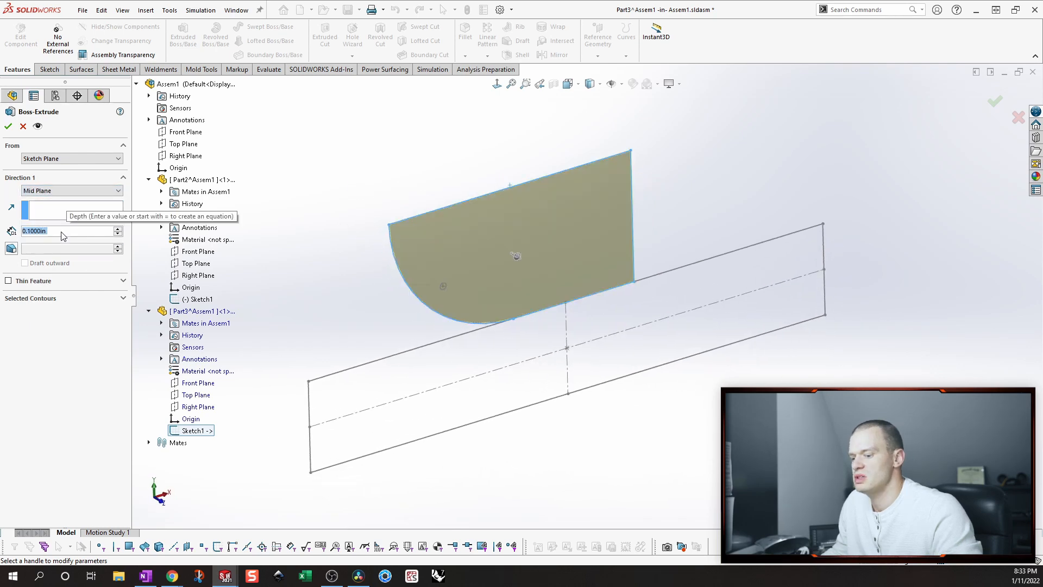
pyautogui.write('10')
pyautogui.press('Return')
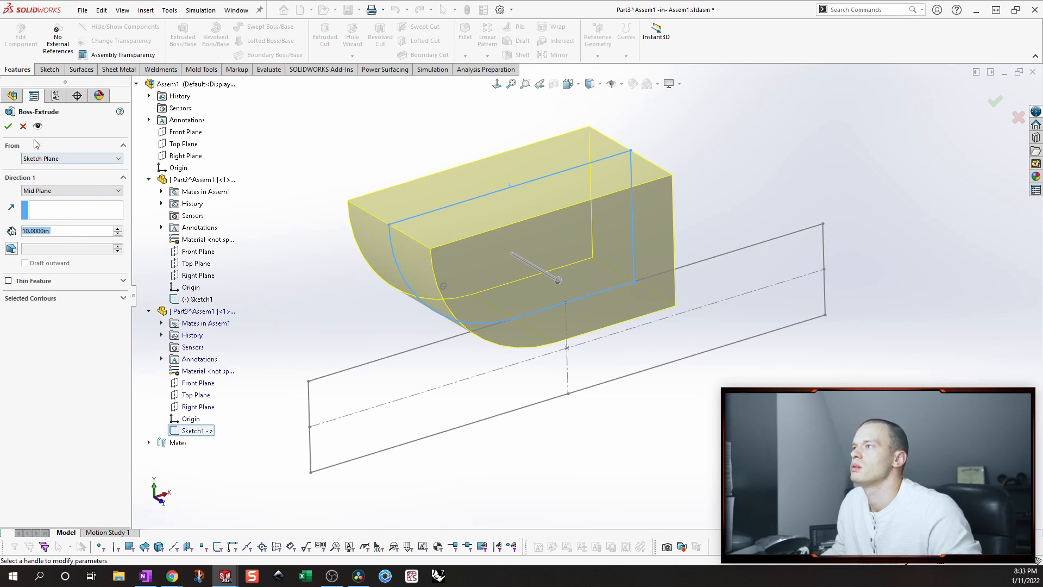
pyautogui.click(8, 127)
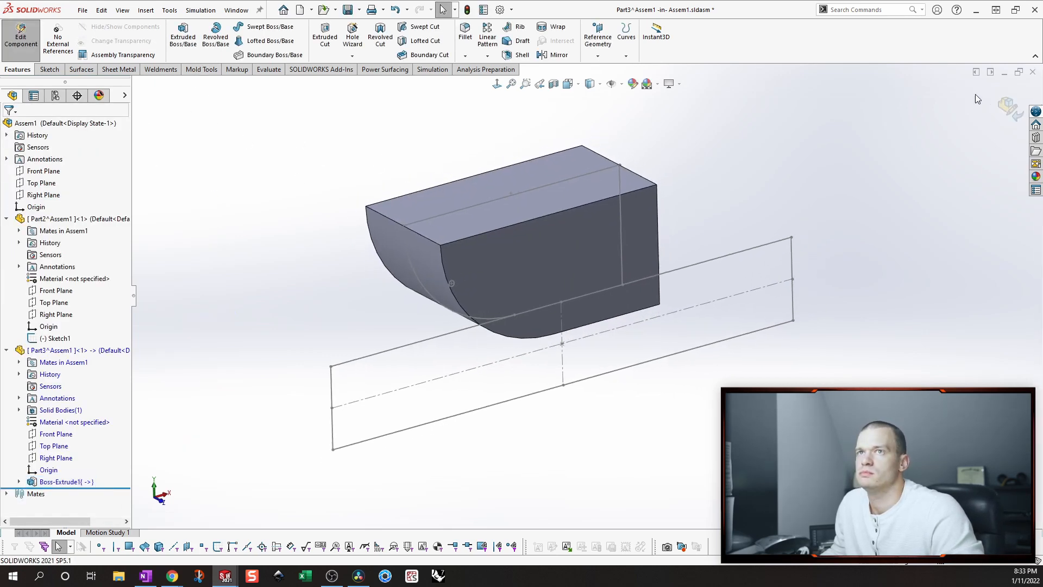
# Insert another new in-context part in the assembly with its sketch open, and hide the rocker part.
pyautogui.click(61, 56)
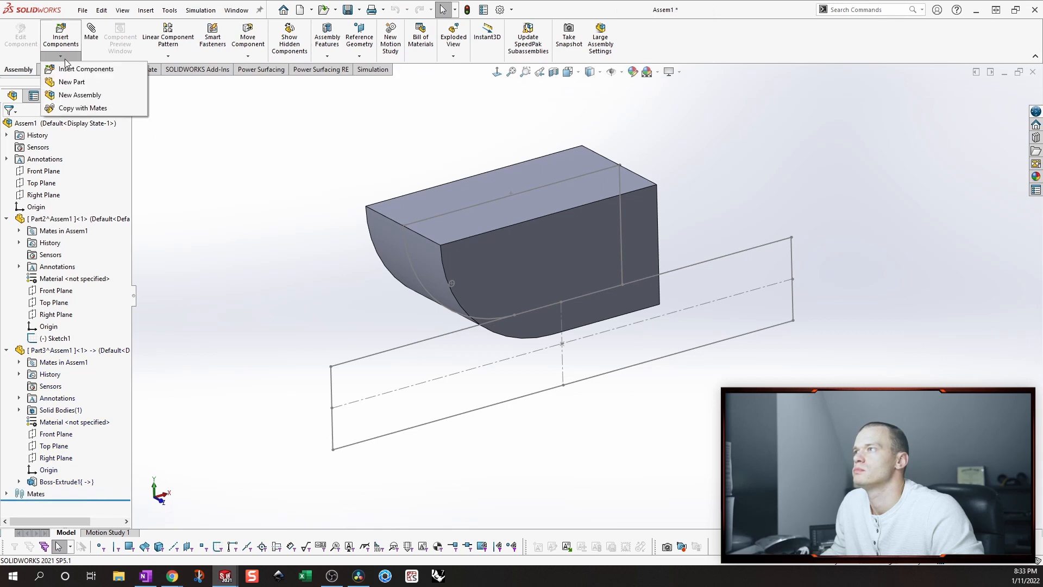
pyautogui.click(62, 82)
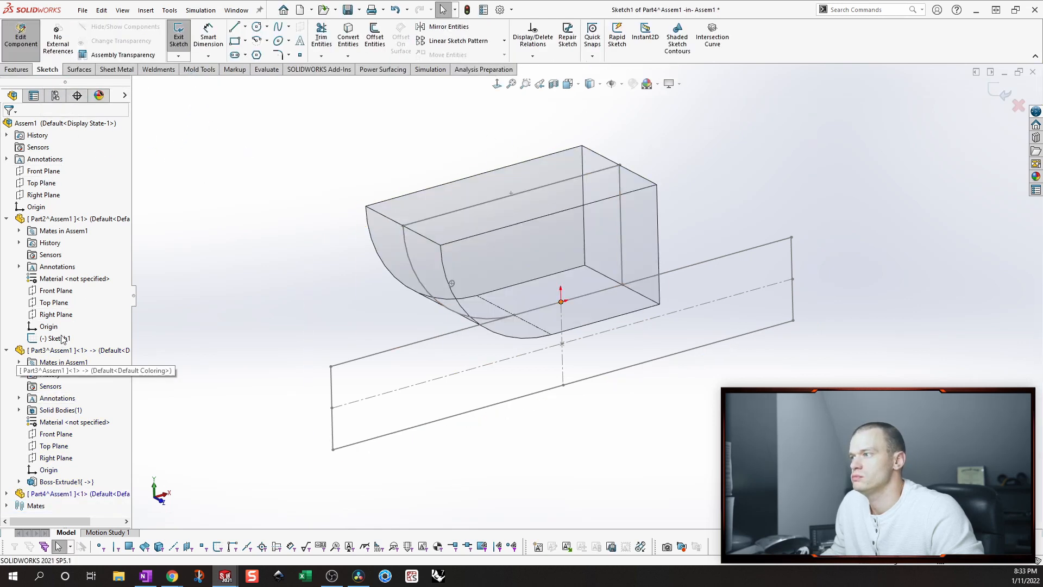
pyautogui.click(124, 98)
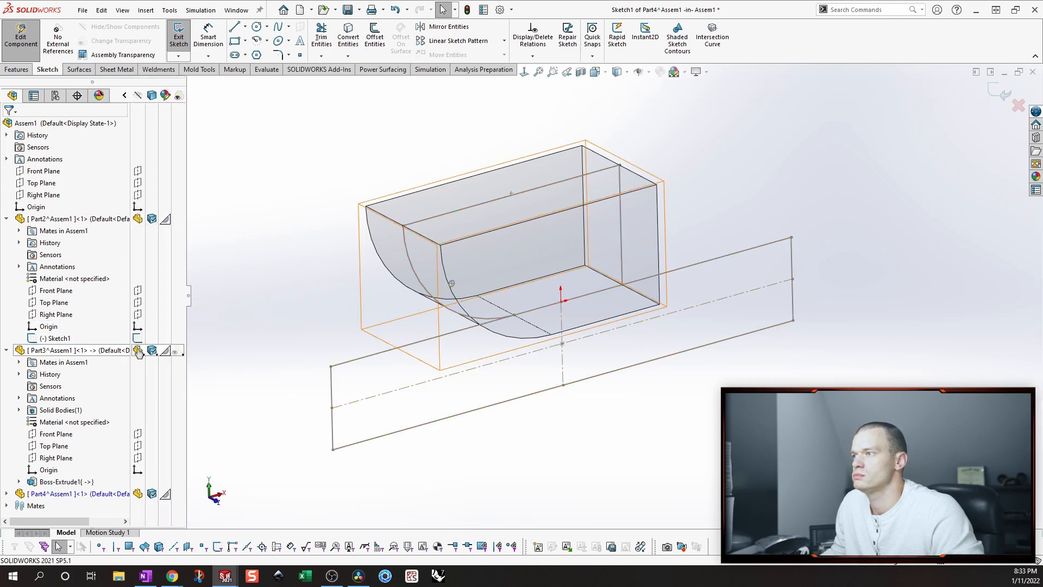
pyautogui.click(138, 350)
# Convert the layout's base rectangle outline into the new part's sketch.
pyautogui.click(348, 36)
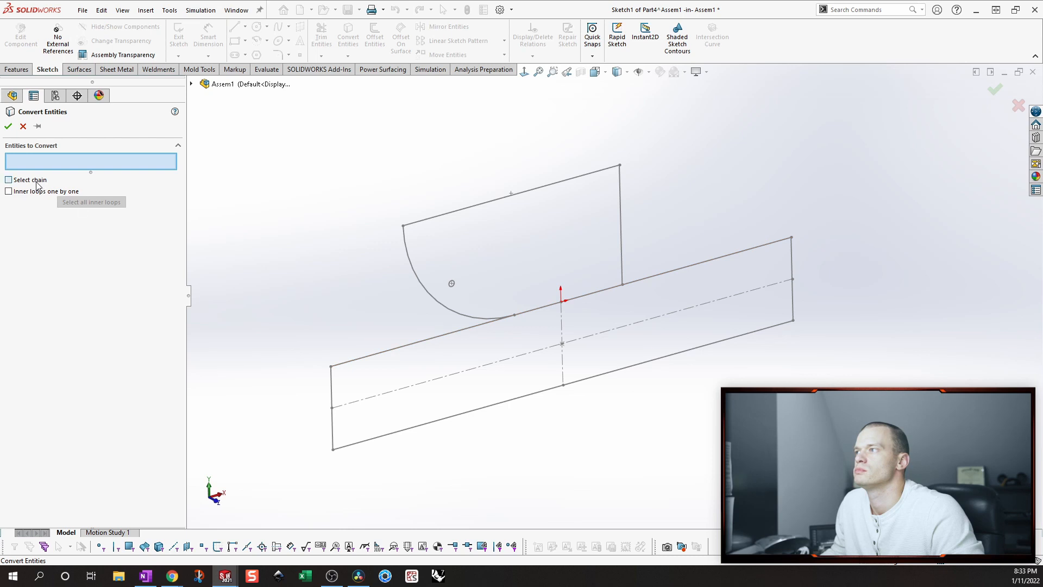
pyautogui.click(358, 366)
pyautogui.press('Return')
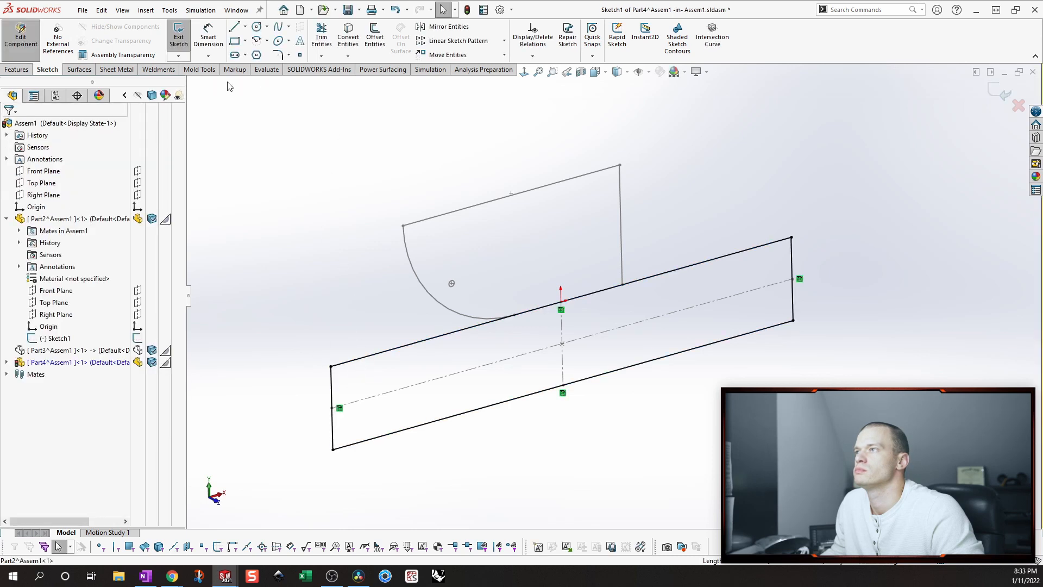
# Extrude the base rectangle 10 in with the Mid Plane end condition, and finish editing the part to return to the assembly.
pyautogui.click(27, 69)
pyautogui.click(183, 36)
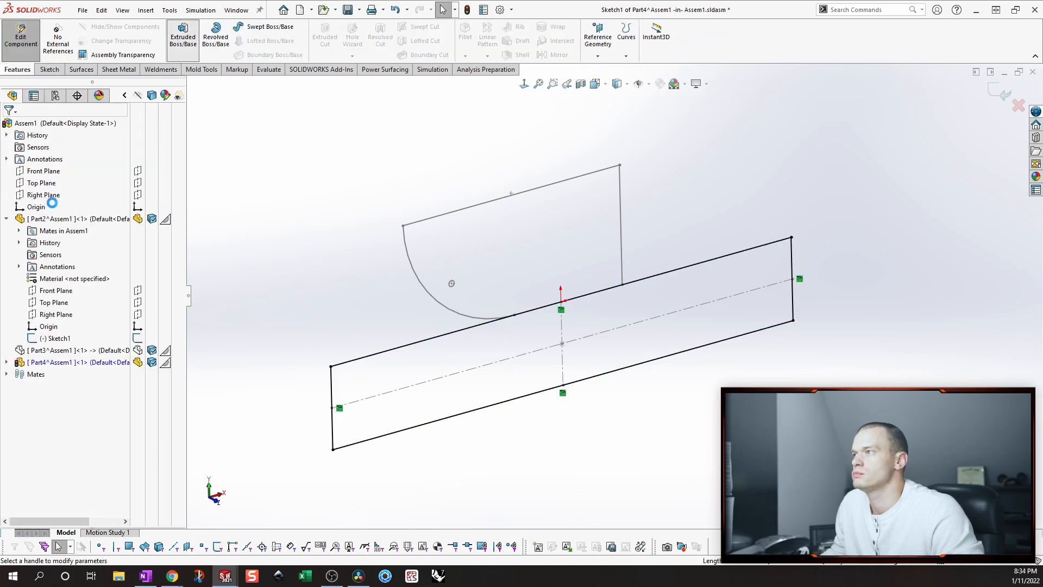
pyautogui.click(65, 192)
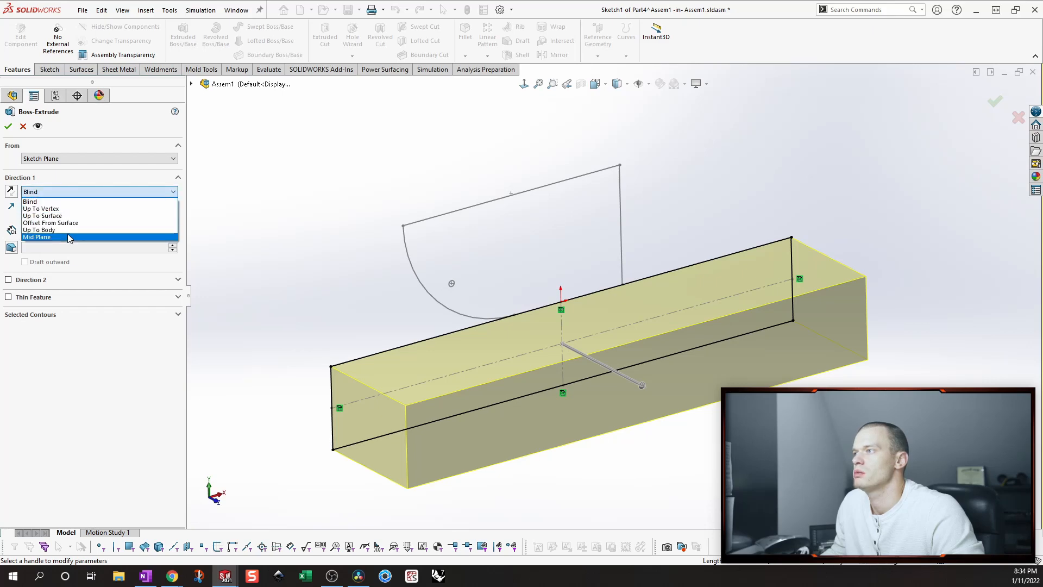
pyautogui.click(60, 234)
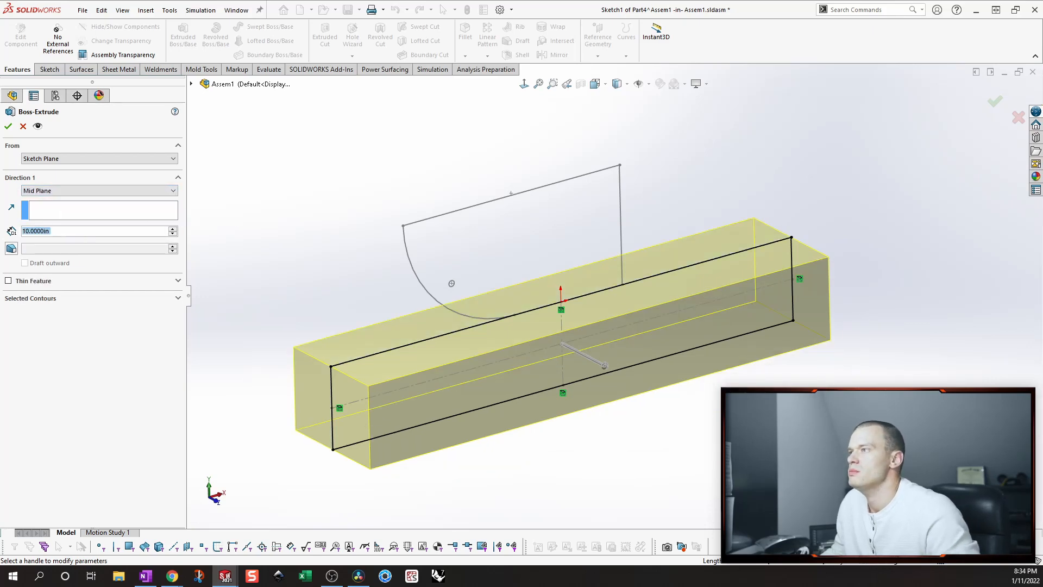
pyautogui.click(9, 127)
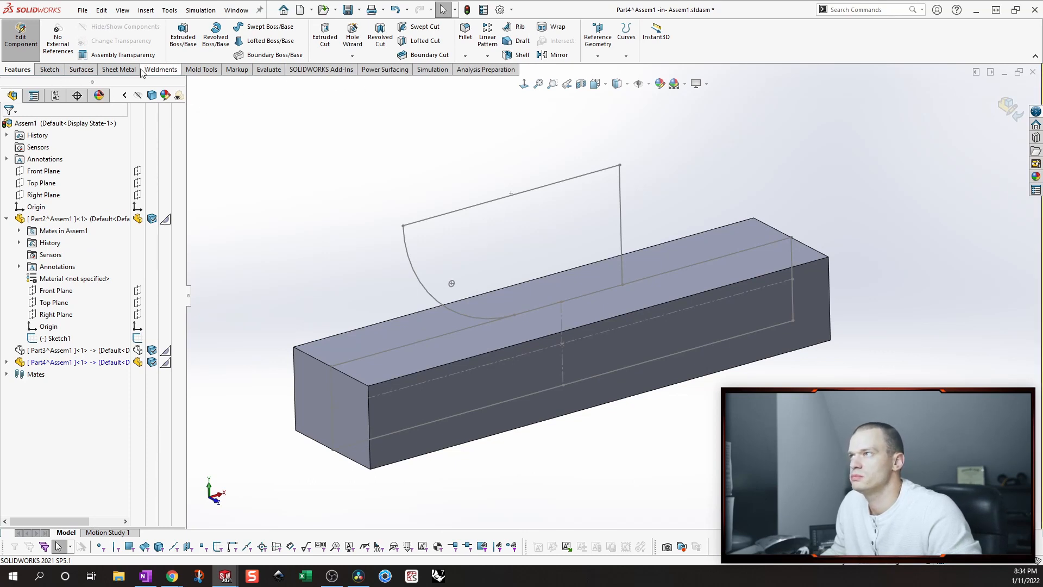
pyautogui.click(1010, 107)
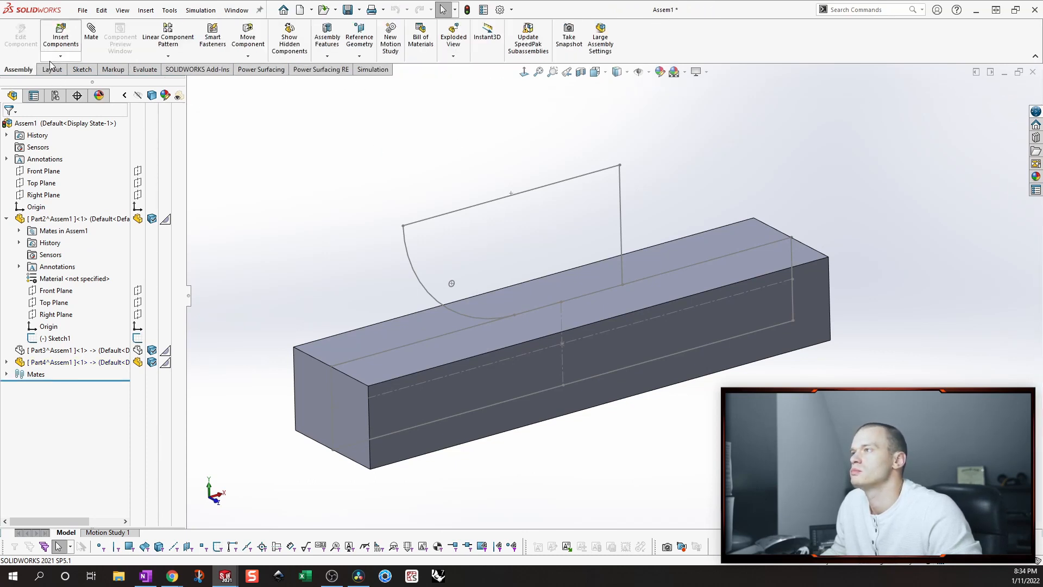
# Insert a new in-context part on the assembly's Front Plane and convert the layout's small pivot circle into its sketch.
pyautogui.click(61, 56)
pyautogui.click(57, 89)
pyautogui.click(44, 170)
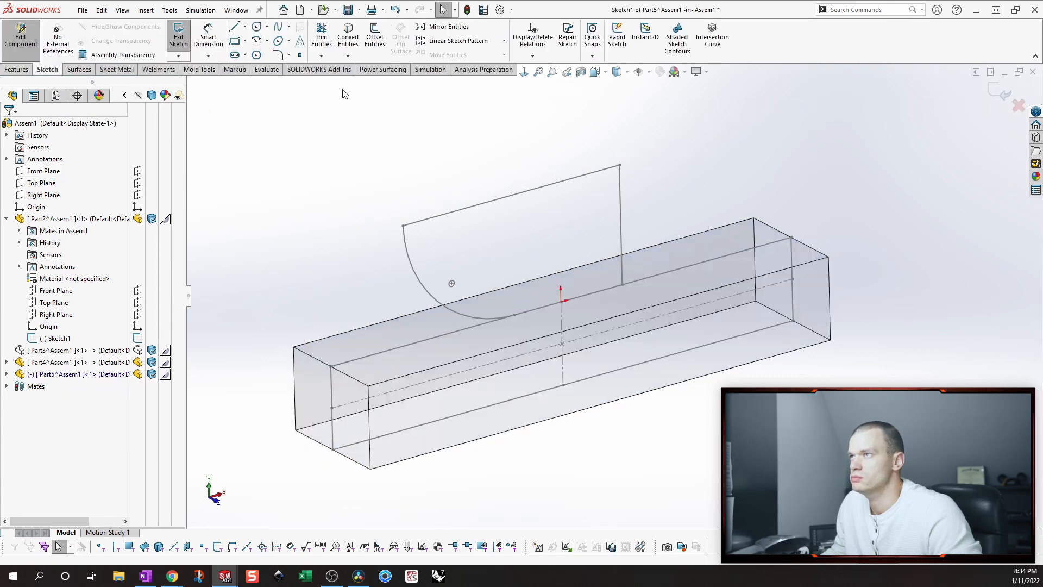
pyautogui.click(348, 34)
pyautogui.click(448, 287)
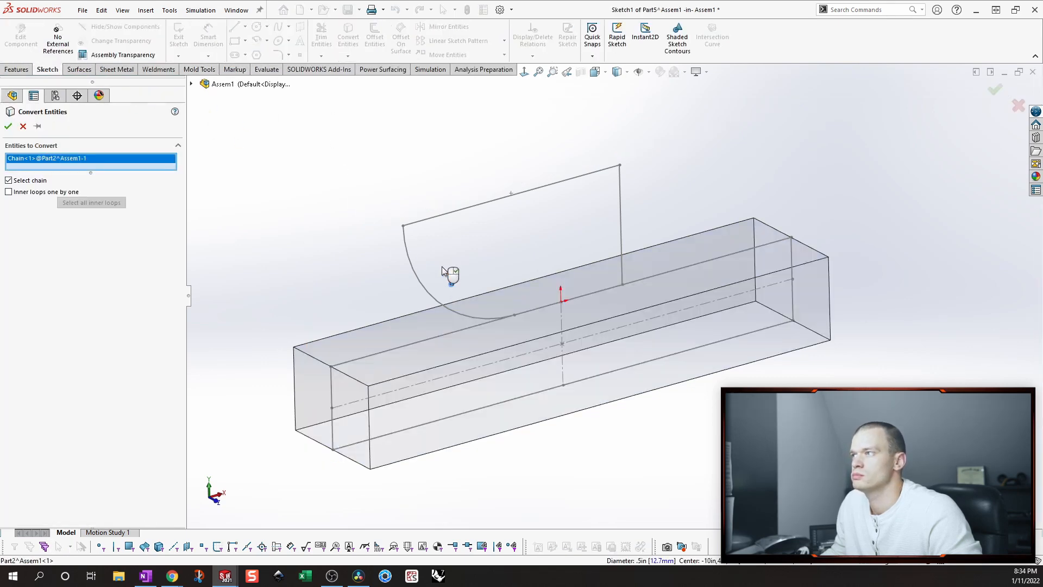
pyautogui.click(9, 126)
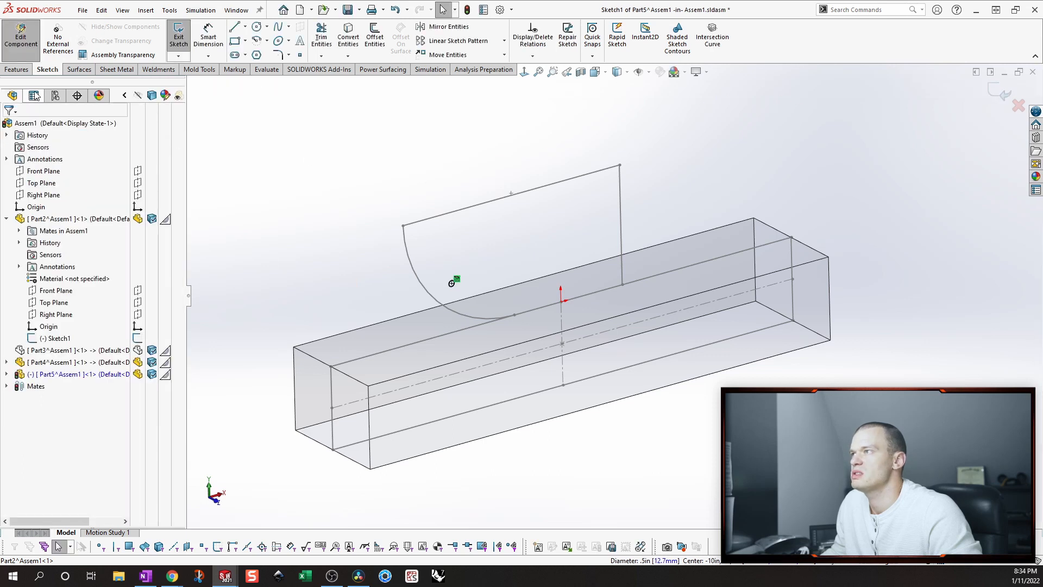
# Extrude the pivot circle 11 in with the Mid Plane end condition, and show the hidden rocker part.
pyautogui.click(16, 70)
pyautogui.click(183, 37)
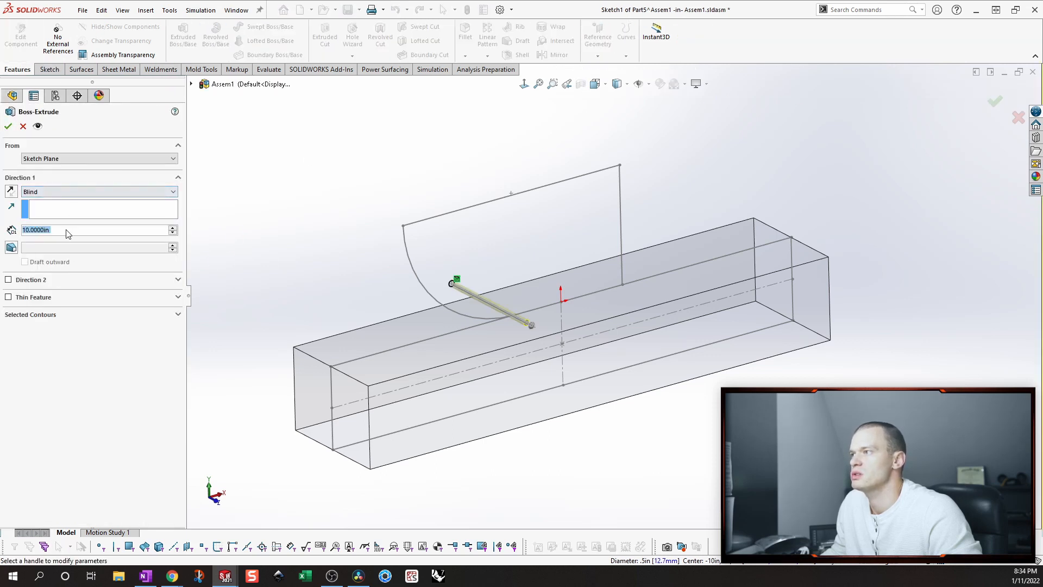
pyautogui.write('11')
pyautogui.press('Return')
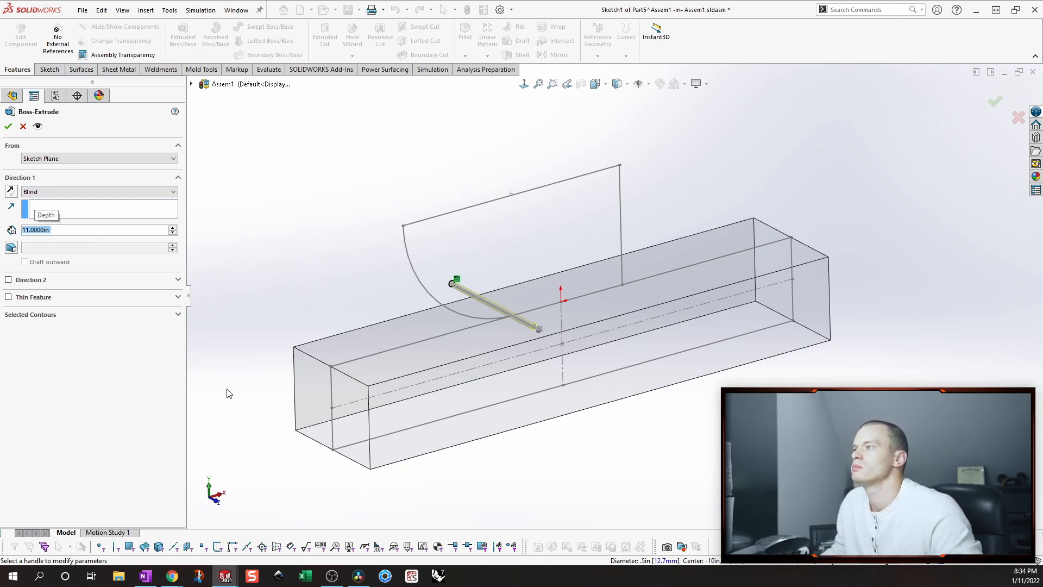
pyautogui.click(161, 193)
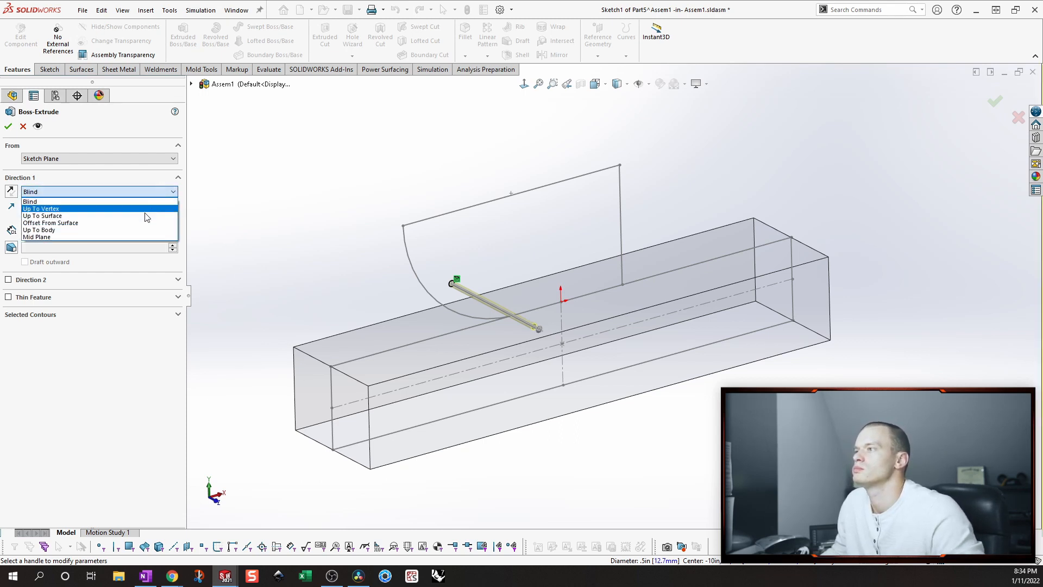
pyautogui.click(118, 233)
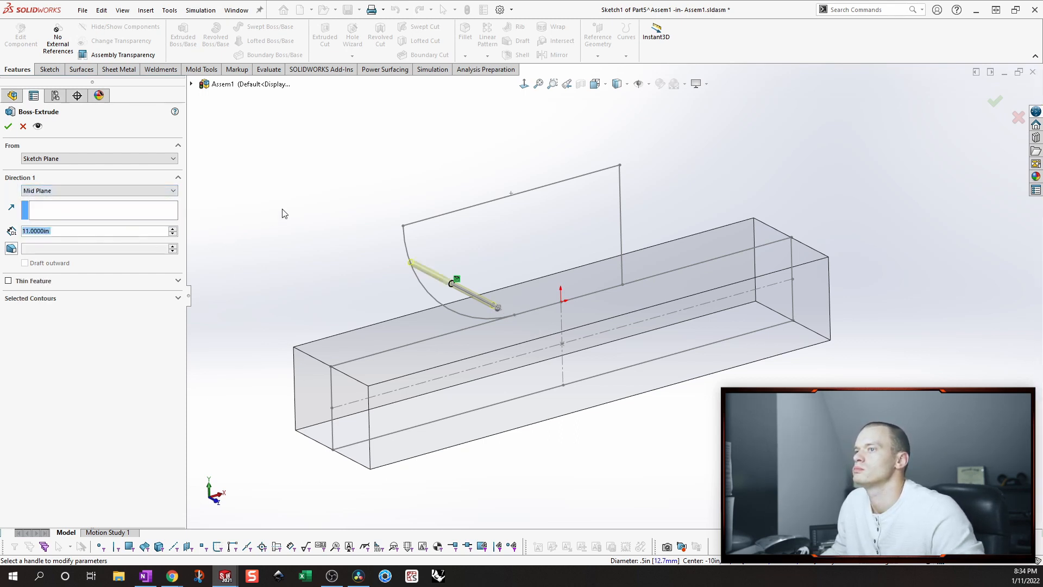
pyautogui.click(9, 128)
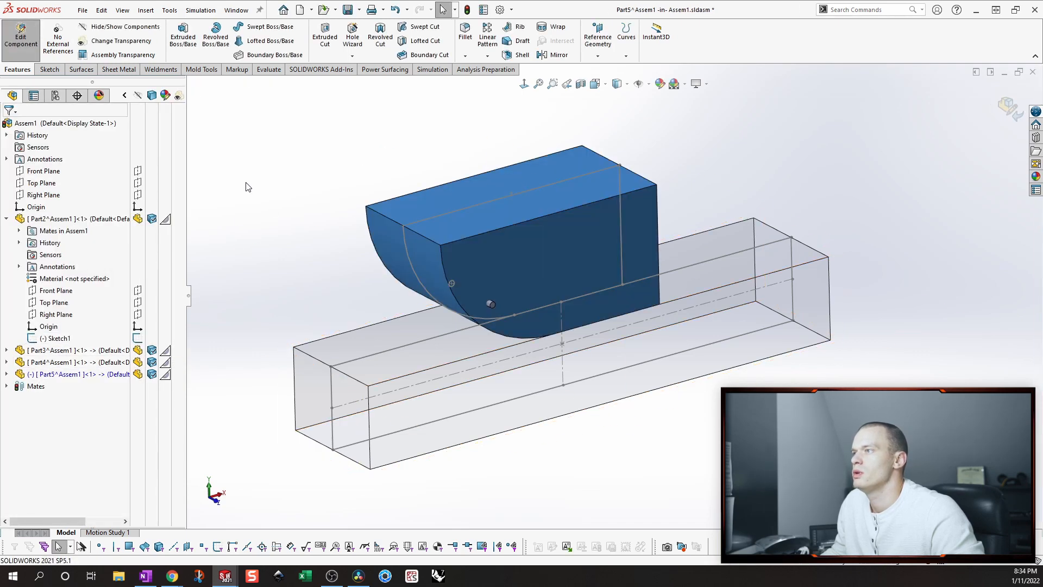
# Hide the layout sketch part, and finish editing the pin part to return to the assembly.
pyautogui.click(138, 219)
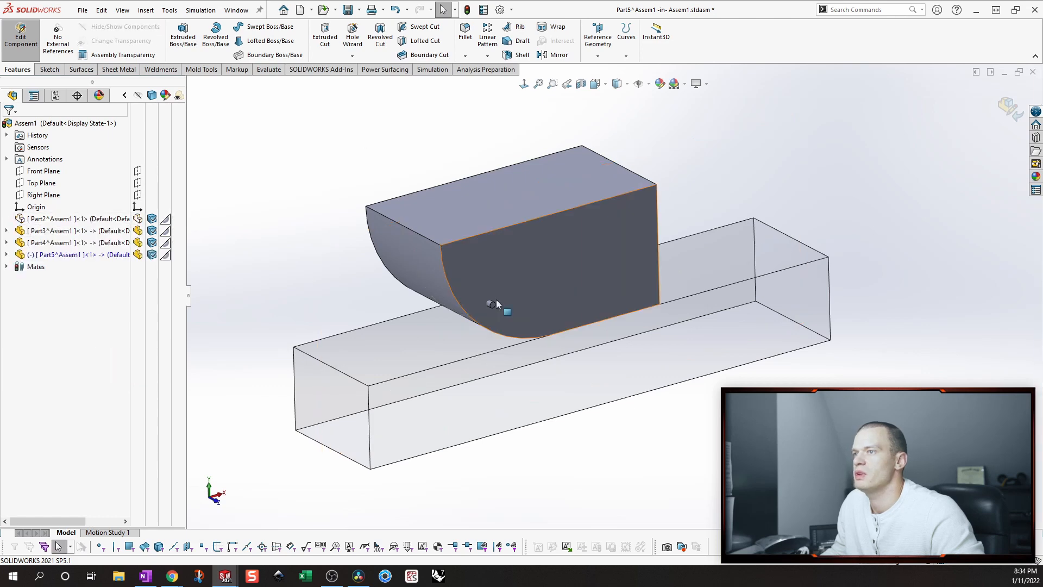
pyautogui.click(618, 222)
pyautogui.click(633, 380)
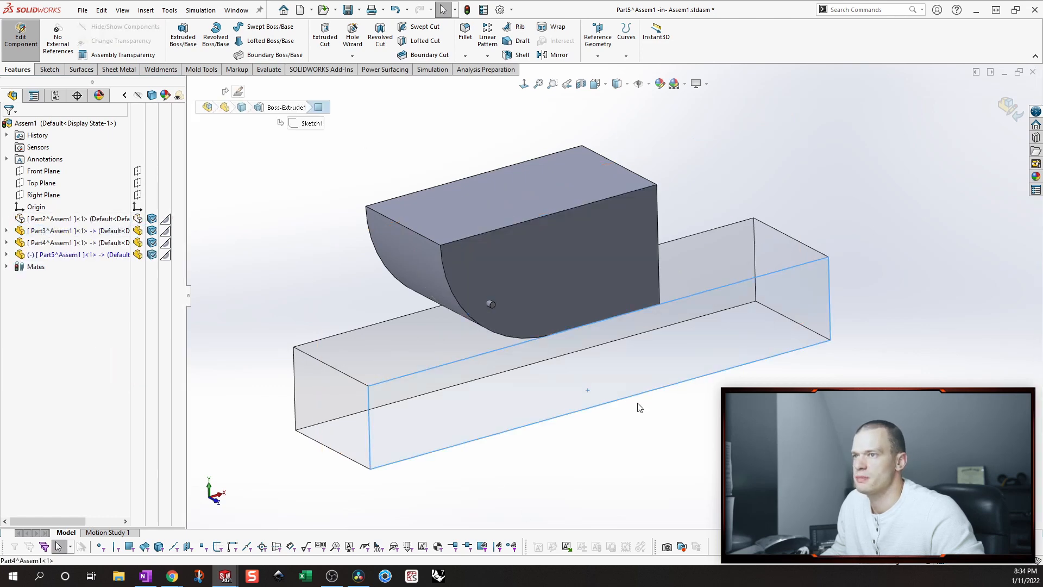
pyautogui.click(260, 263)
pyautogui.click(1008, 111)
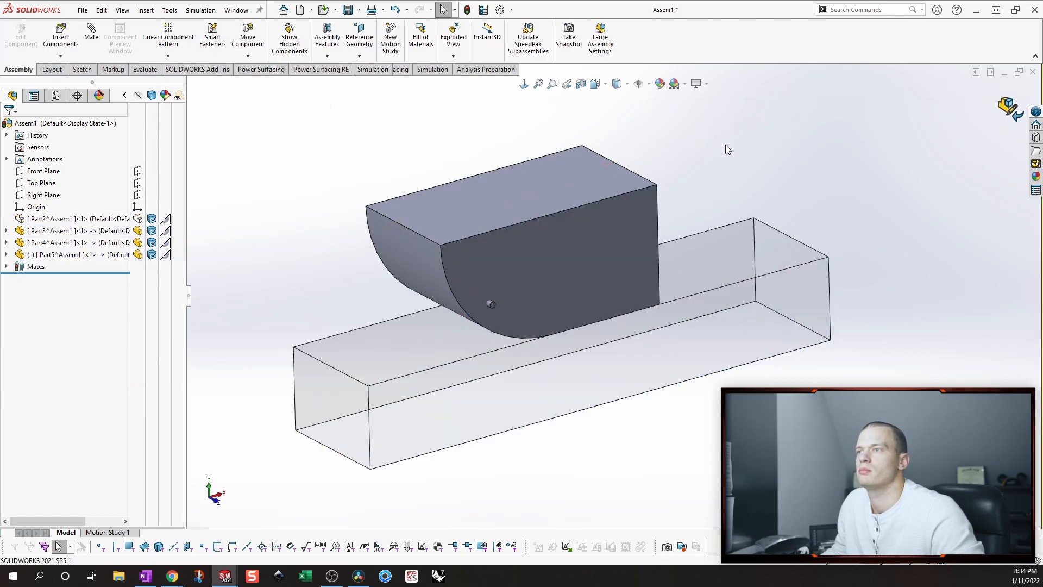
# Apply a light red colour to the rocker part at component level.
pyautogui.click(166, 233)
pyautogui.click(224, 239)
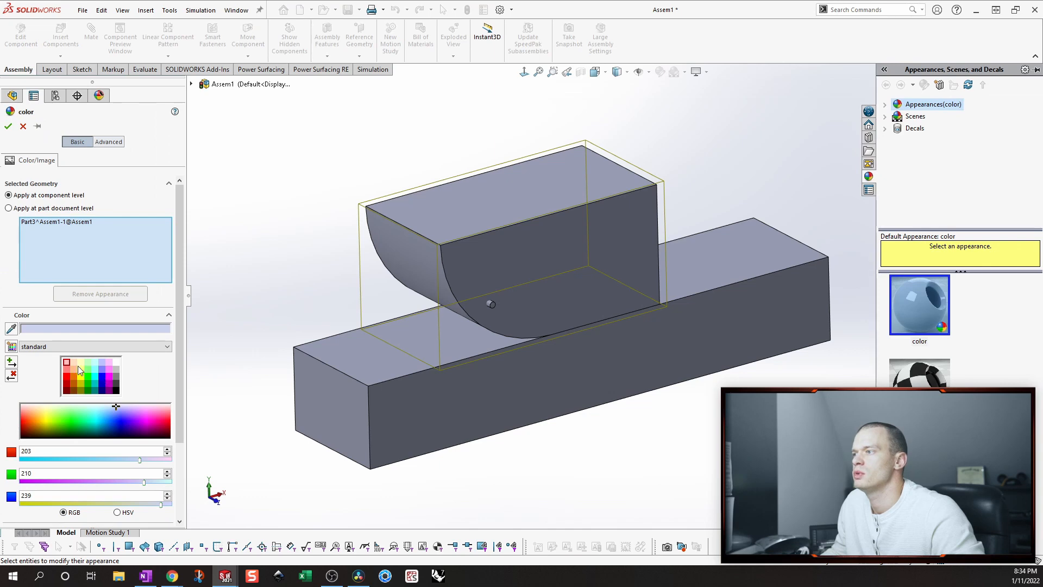
pyautogui.click(67, 370)
pyautogui.click(8, 126)
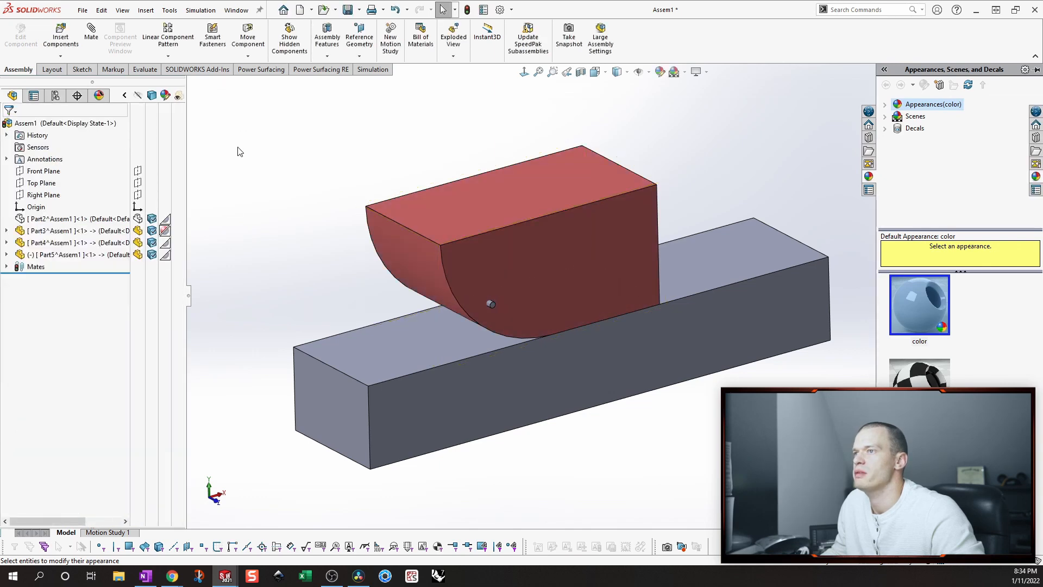
# Apply a light yellow colour to the base part and a light cyan colour to the pin part, both at component level.
pyautogui.click(164, 242)
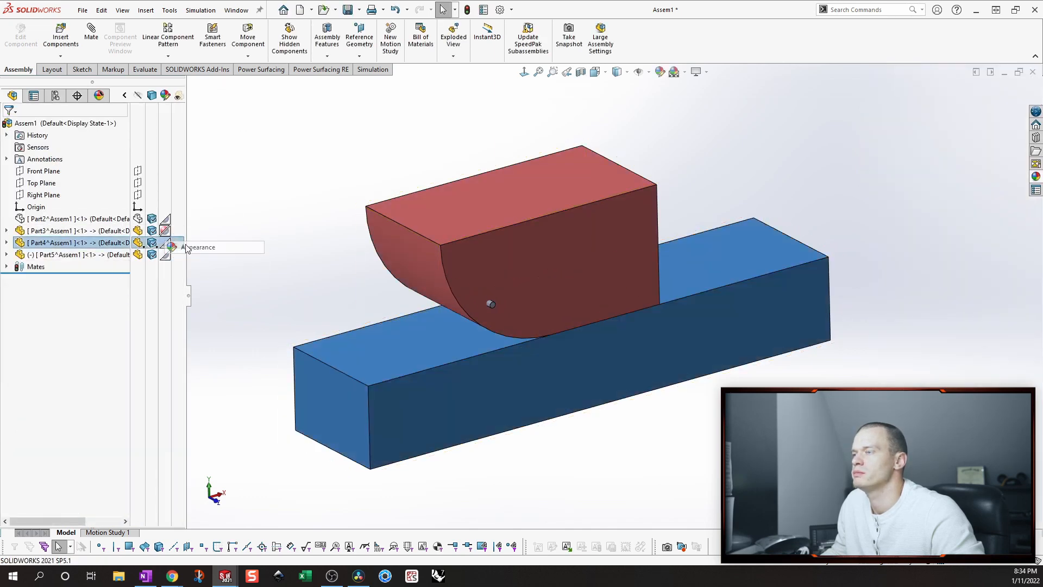
pyautogui.click(216, 247)
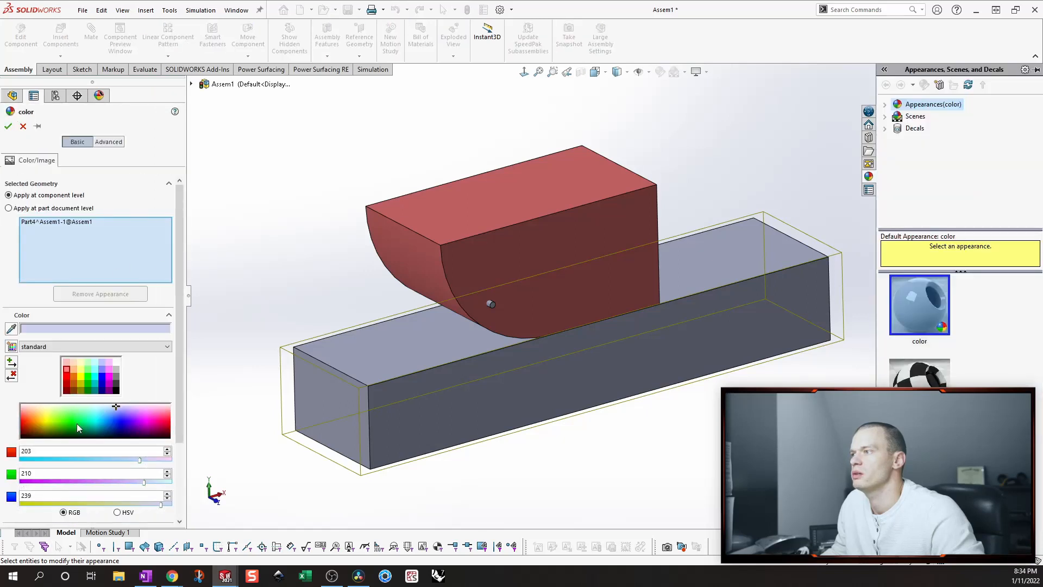
pyautogui.click(87, 369)
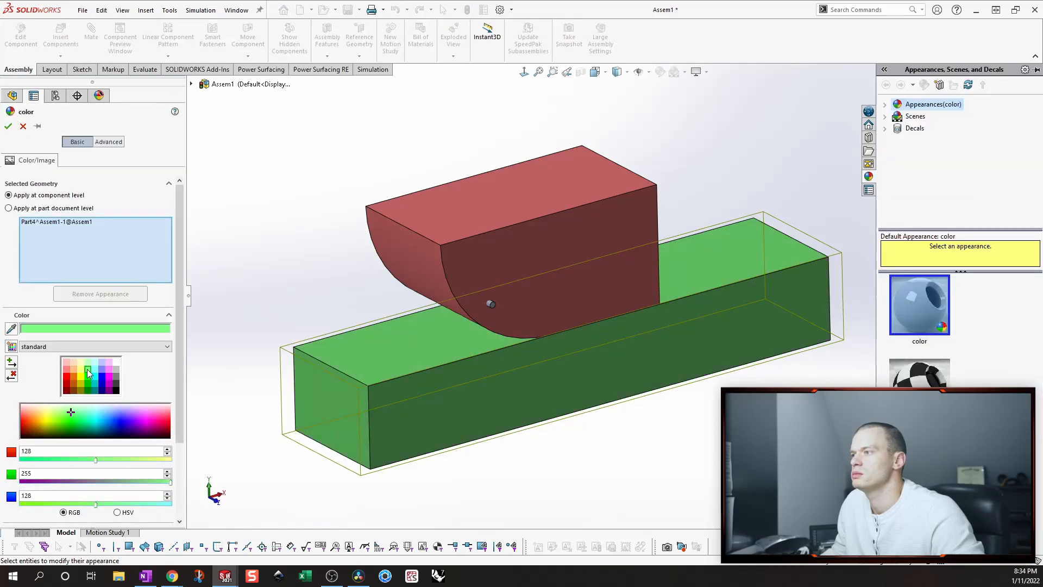
pyautogui.click(80, 370)
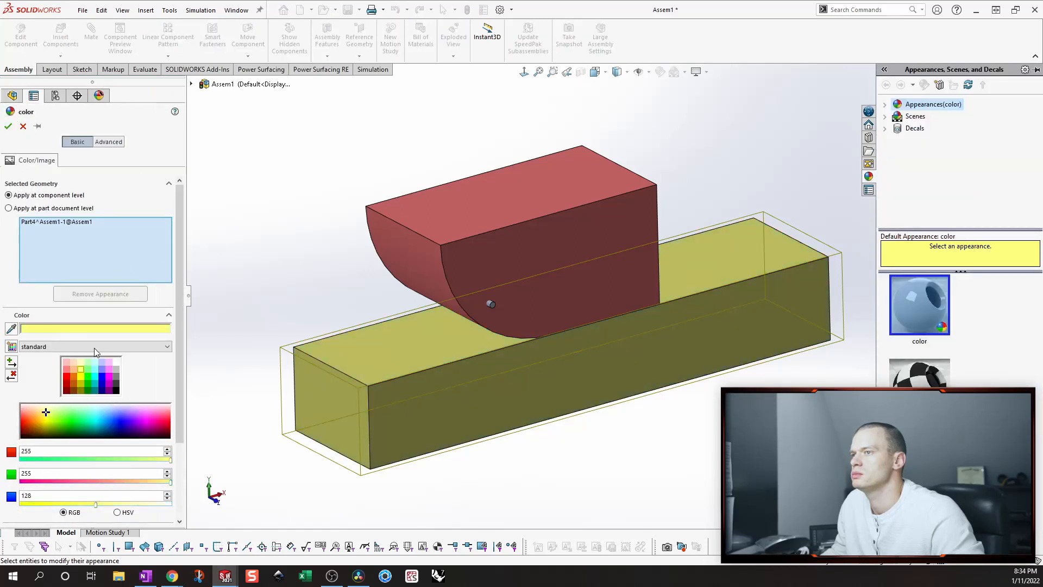
pyautogui.click(8, 127)
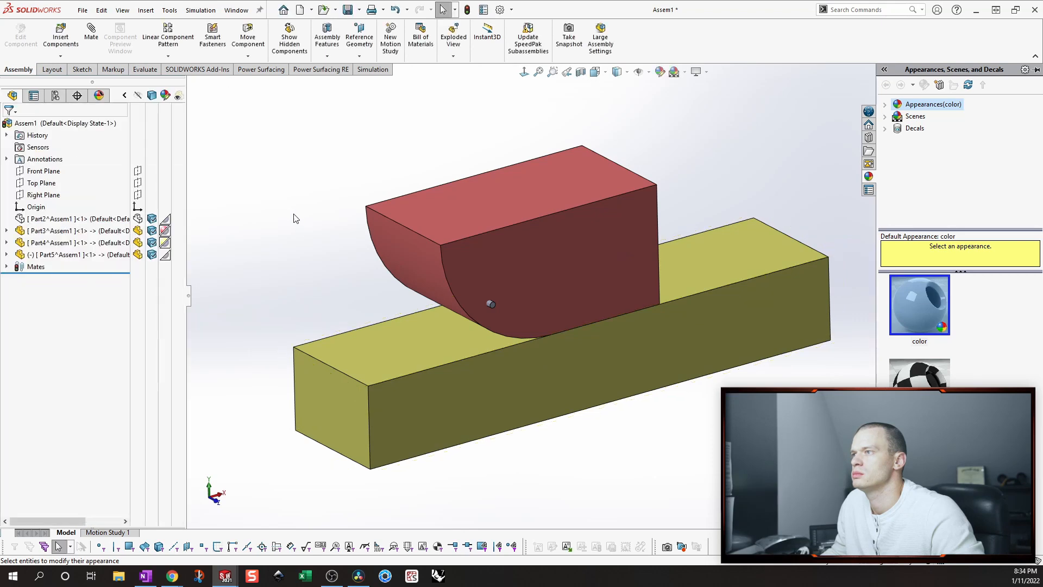
pyautogui.click(167, 254)
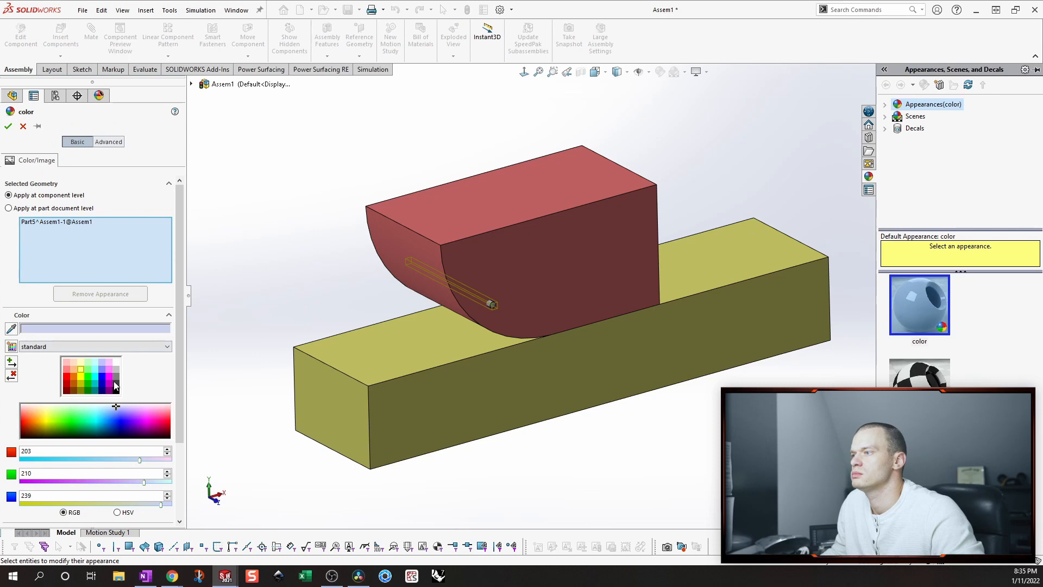
pyautogui.click(95, 372)
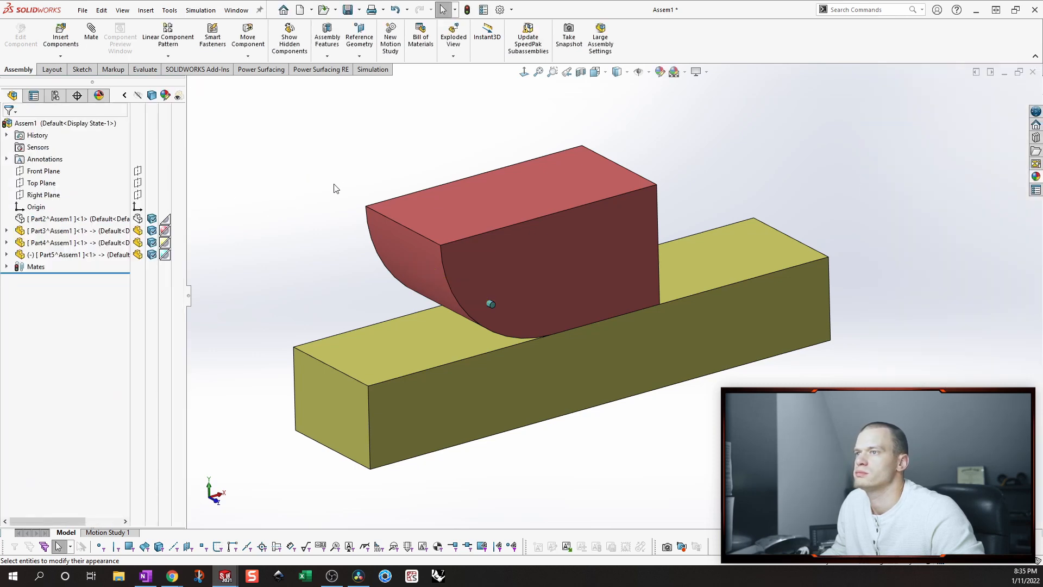
# Try to drag the red rocker part along the base to test whether it moves.
pyautogui.moveTo(333, 186); pyautogui.dragTo(312, 209, button='middle')
pyautogui.moveTo(607, 260); pyautogui.dragTo(601, 248, button='middle')
pyautogui.moveTo(603, 239); pyautogui.dragTo(465, 233)
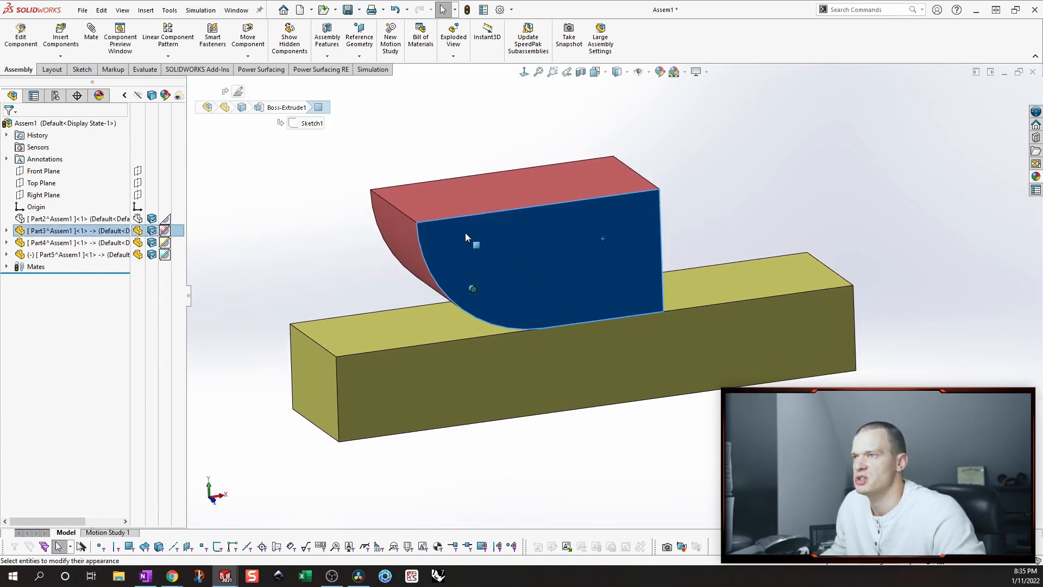
pyautogui.moveTo(569, 261); pyautogui.dragTo(593, 268, button='middle')
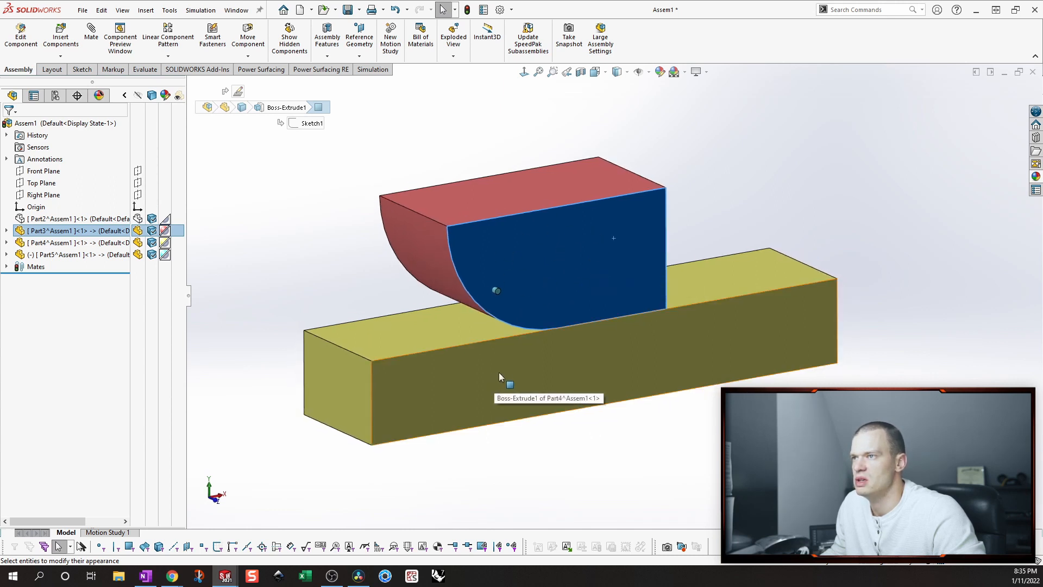
pyautogui.click(783, 142)
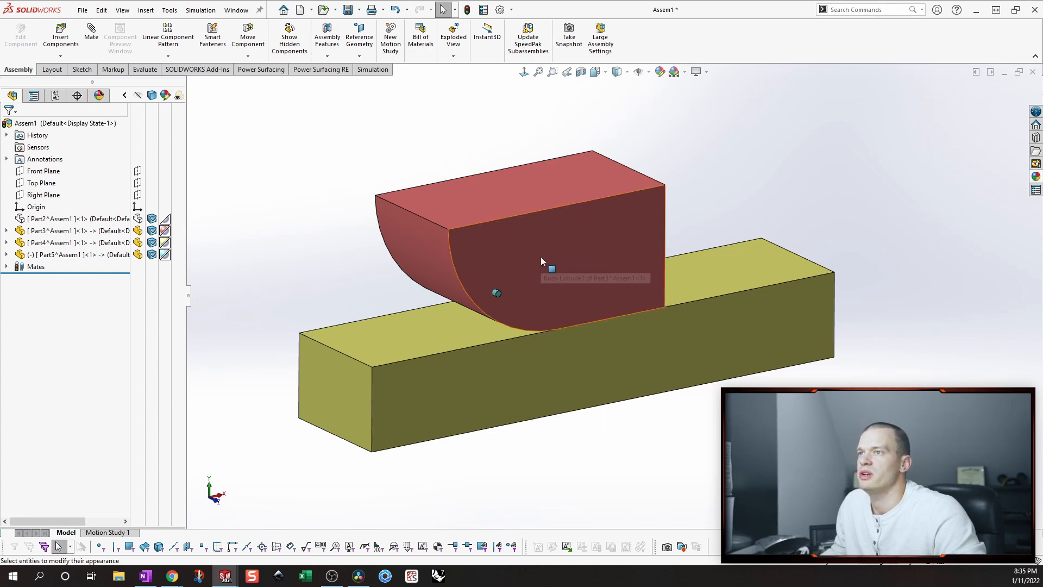
# Place a second instance of the rocker part beside the original and make its Front Plane coincident with the assembly's Front Plane.
pyautogui.keyDown('ctrl'); pyautogui.moveTo(540, 256); pyautogui.dragTo(729, 117); pyautogui.keyUp('ctrl')
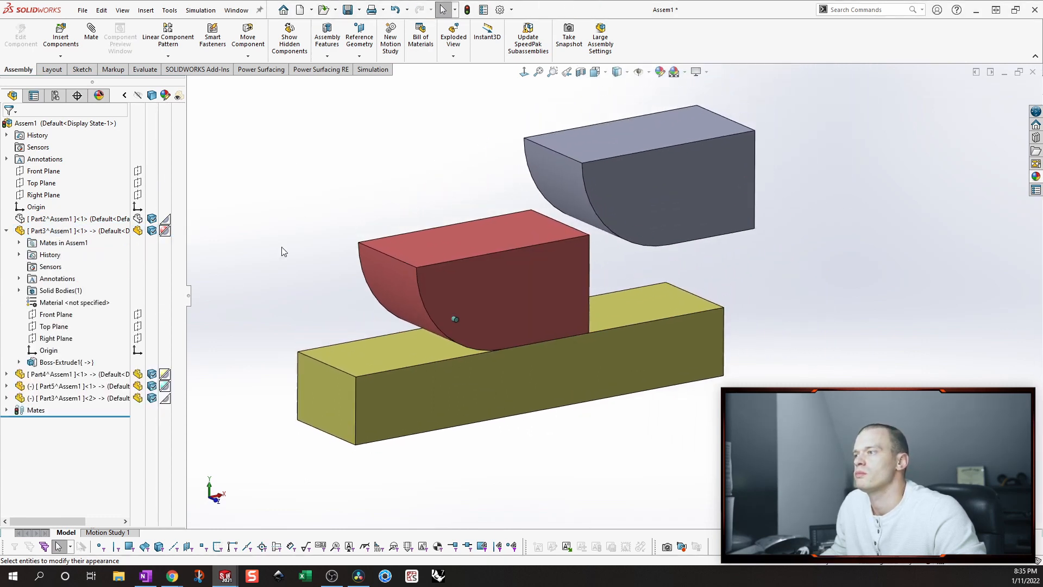
pyautogui.click(671, 182)
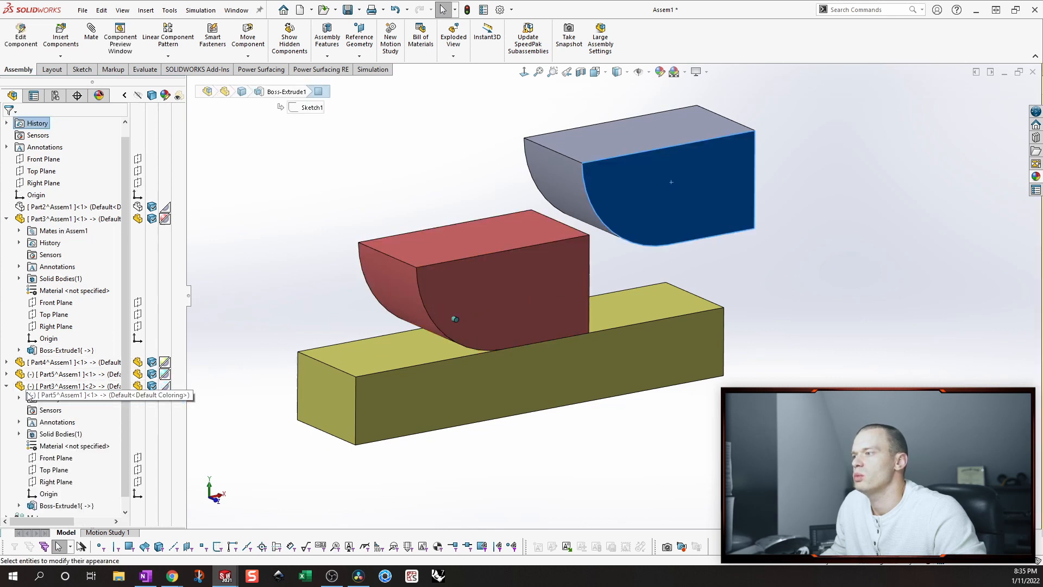
pyautogui.click(59, 458)
pyautogui.click(44, 158)
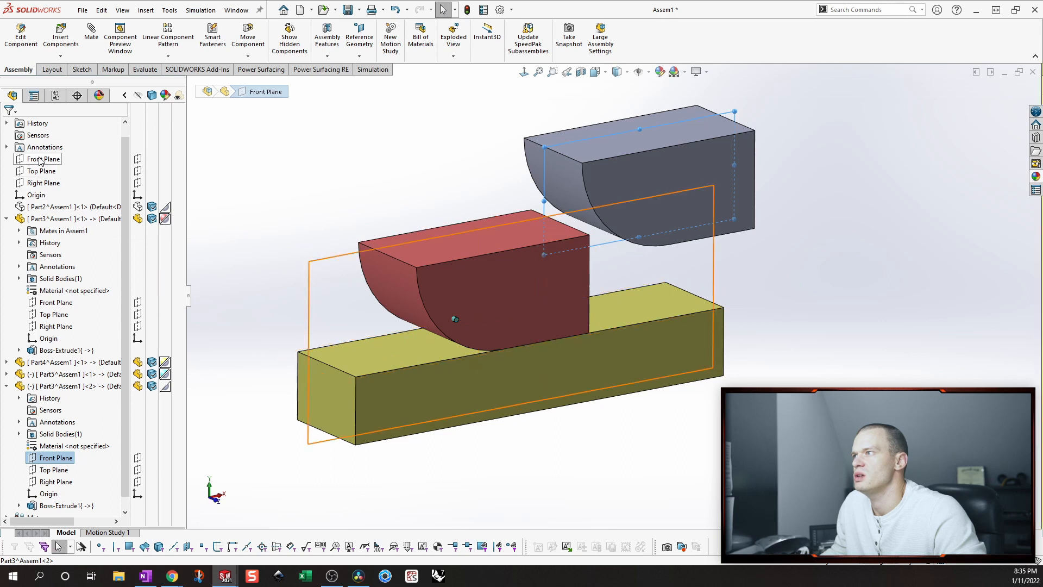
pyautogui.click(53, 163)
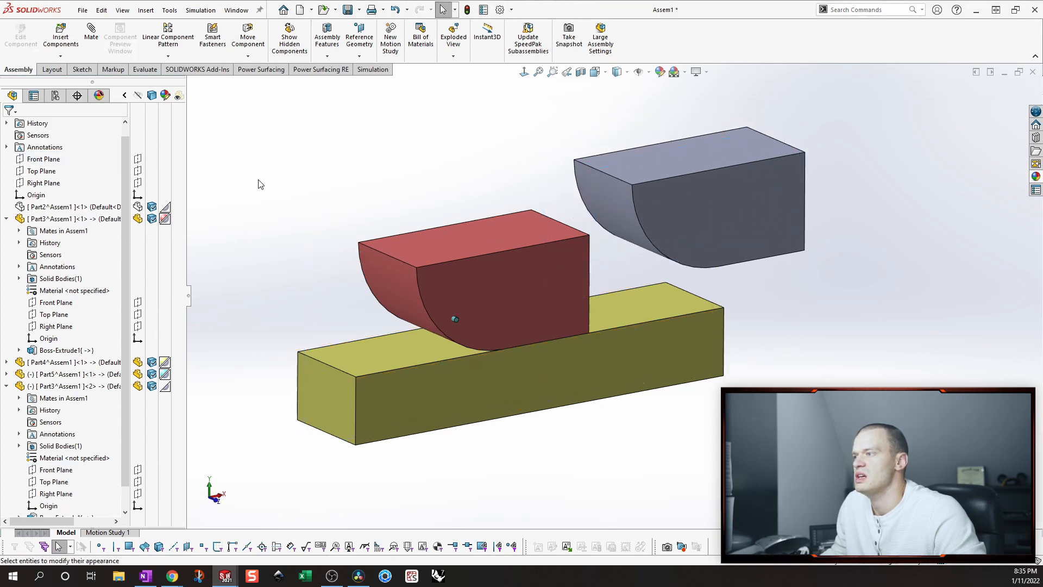
# Mate the copied rocker's Top and Right Planes coincident with the assembly's Top and Right Planes.
pyautogui.click(54, 482)
pyautogui.keyDown('ctrl'); pyautogui.click(41, 170); pyautogui.keyUp('ctrl')
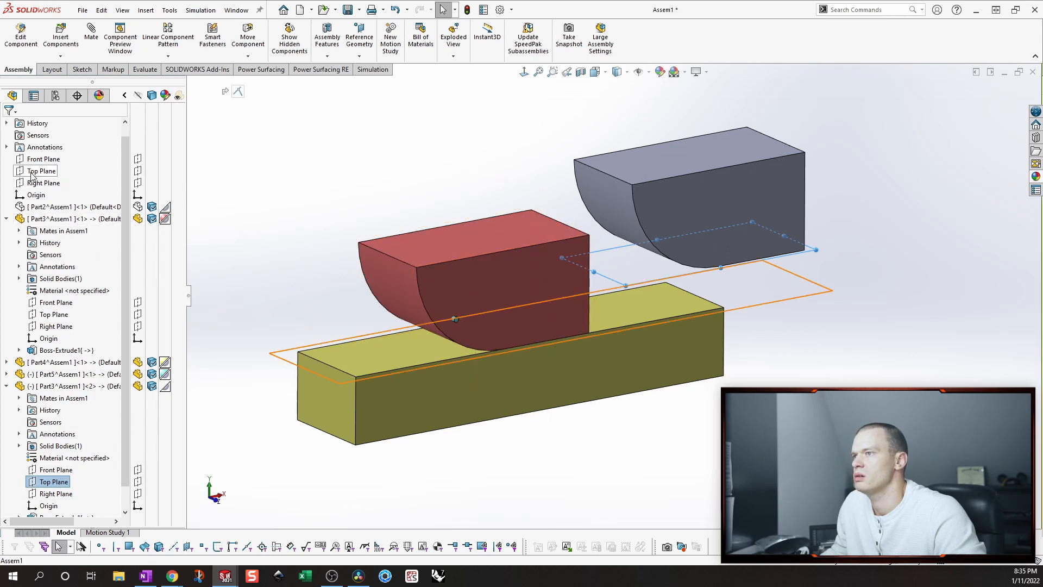
pyautogui.click(40, 179)
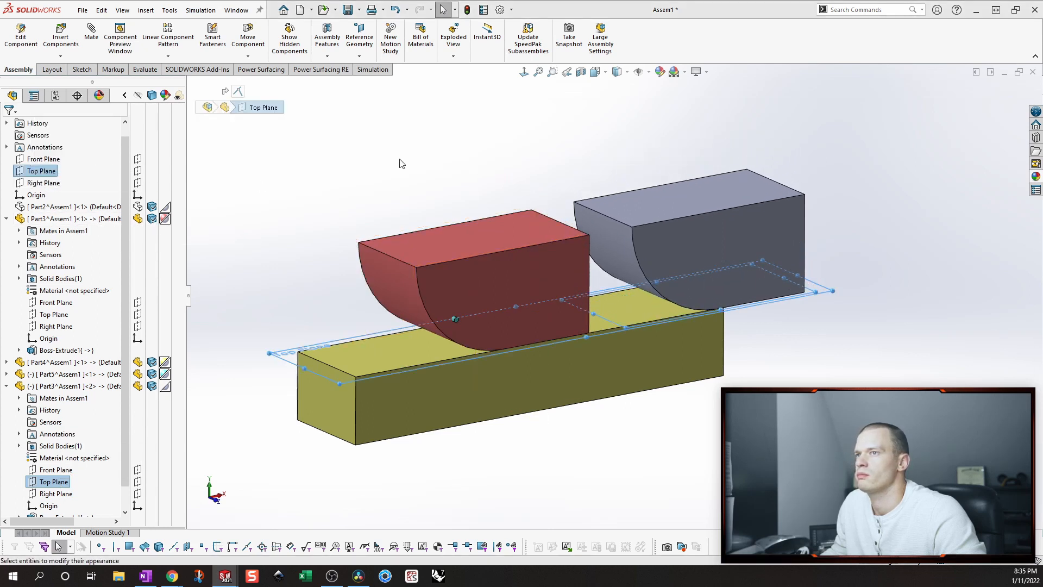
pyautogui.click(700, 263)
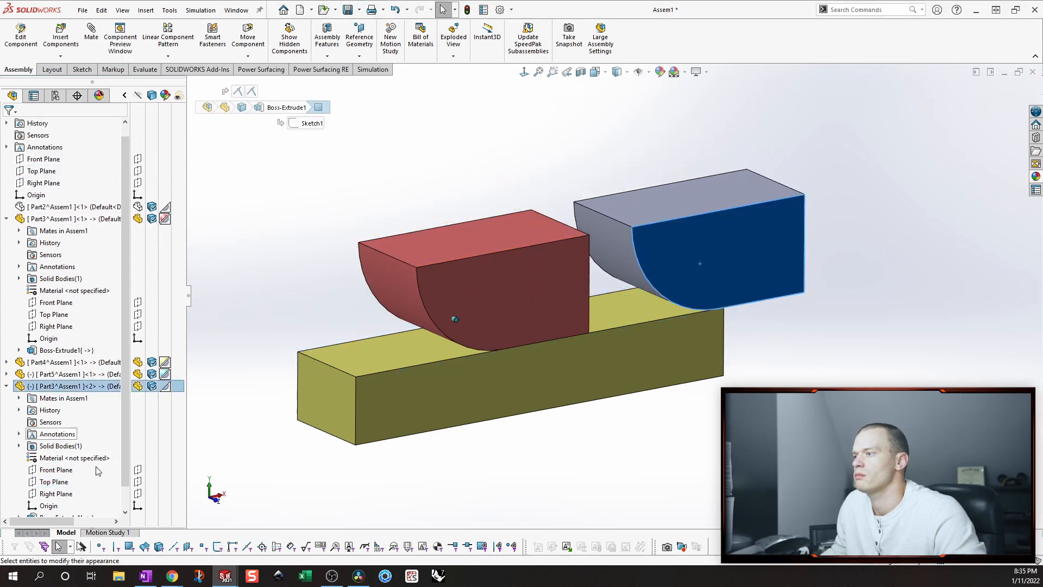
pyautogui.click(54, 493)
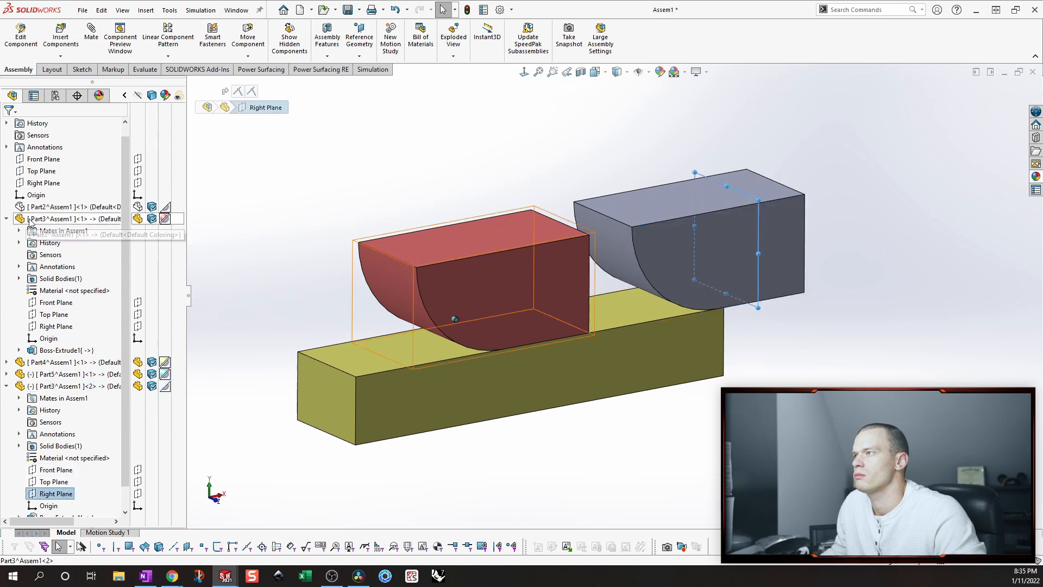
pyautogui.keyDown('ctrl'); pyautogui.click(44, 183); pyautogui.keyUp('ctrl')
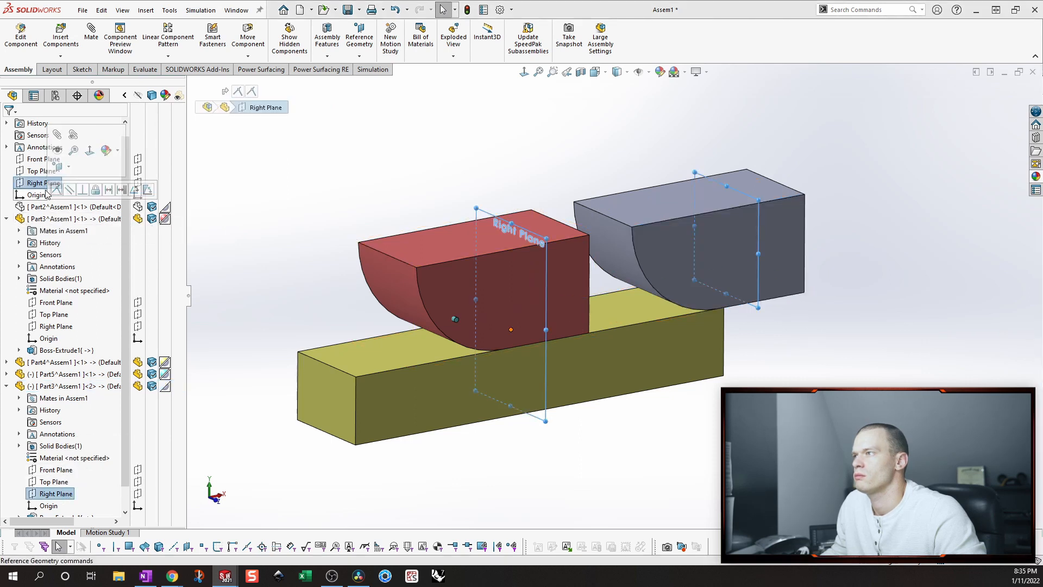
pyautogui.click(56, 189)
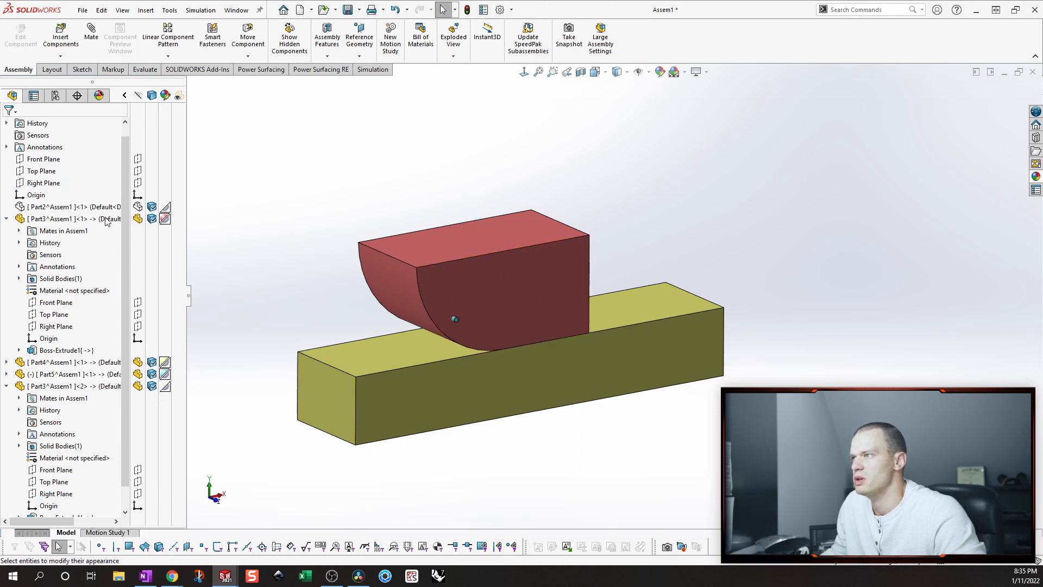
# Hide the original red rocker part and compare its position with that of the copied rocker.
pyautogui.click(137, 219)
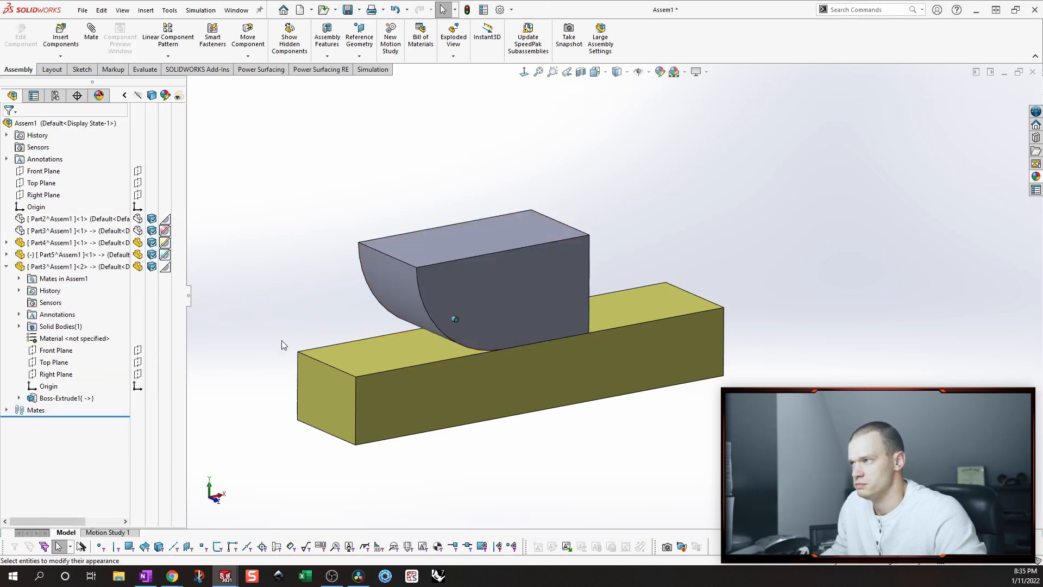
pyautogui.click(87, 230)
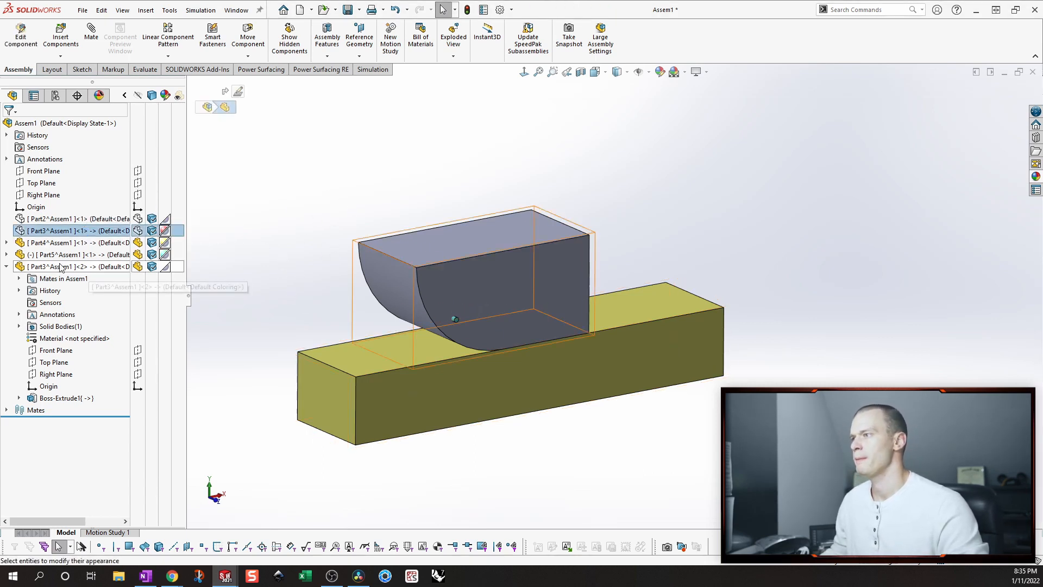
pyautogui.click(84, 268)
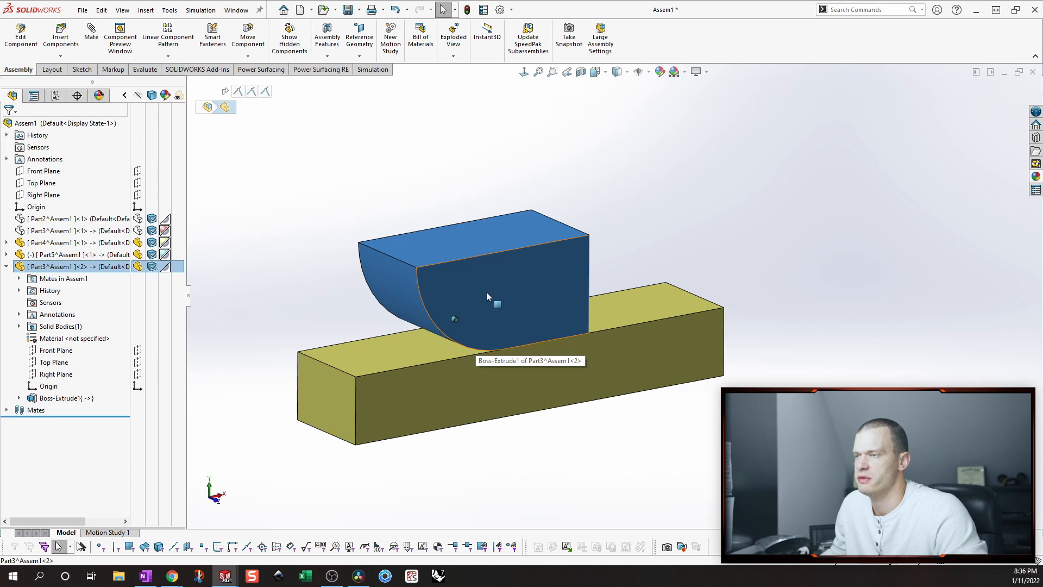
pyautogui.click(309, 196)
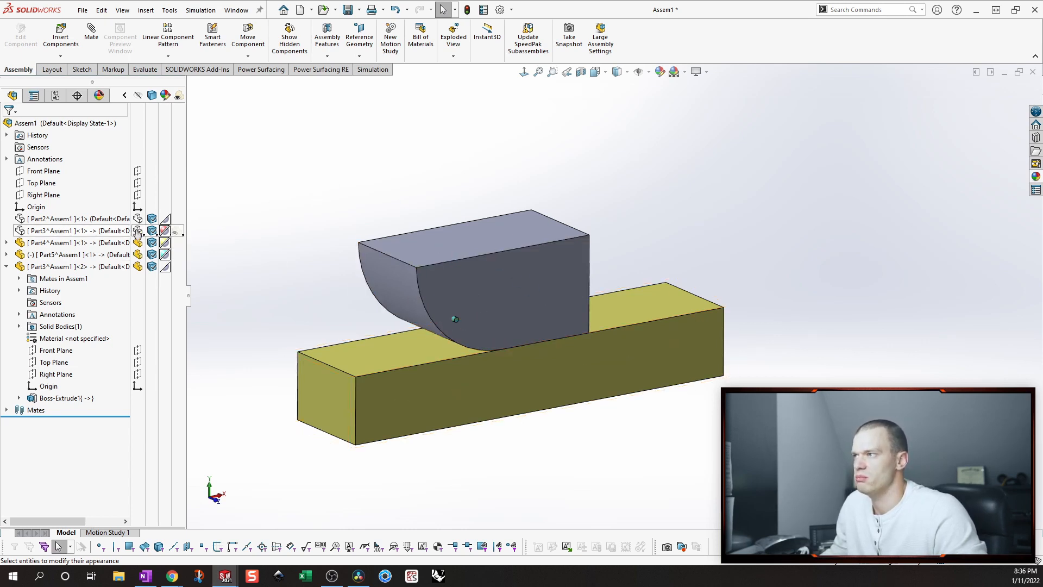
pyautogui.click(109, 231)
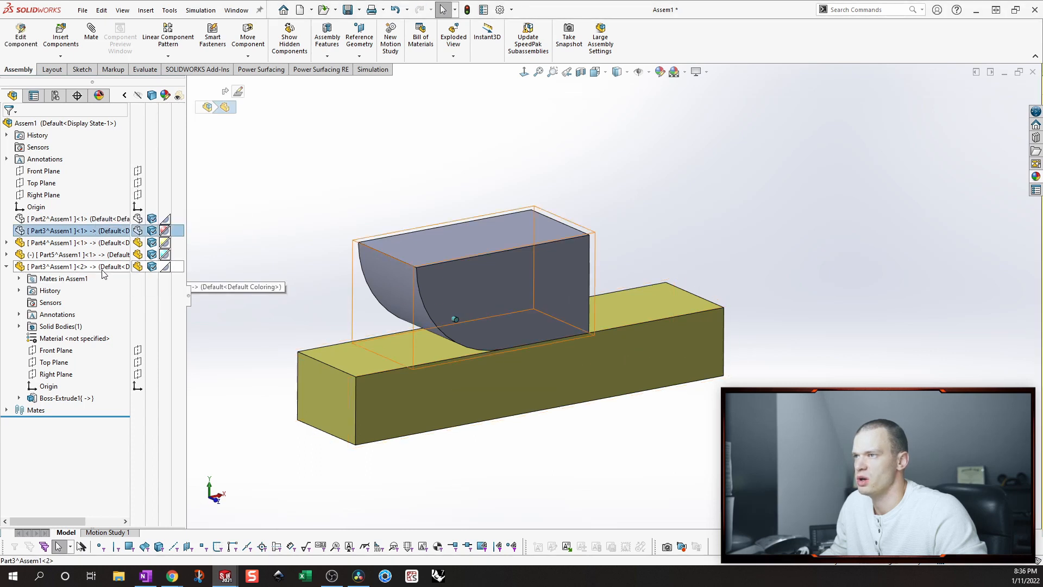
pyautogui.click(402, 157)
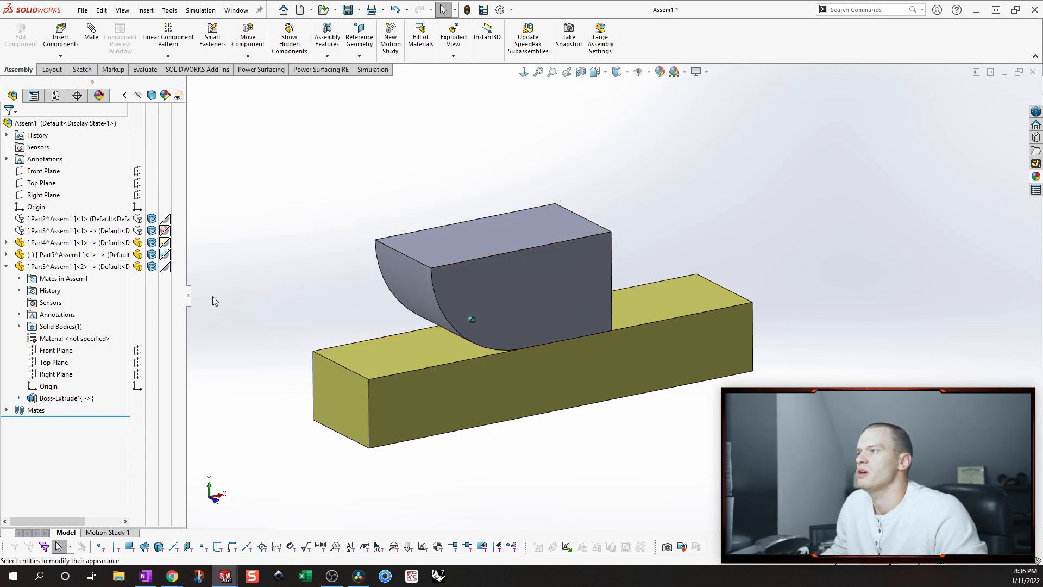
pyautogui.click(99, 36)
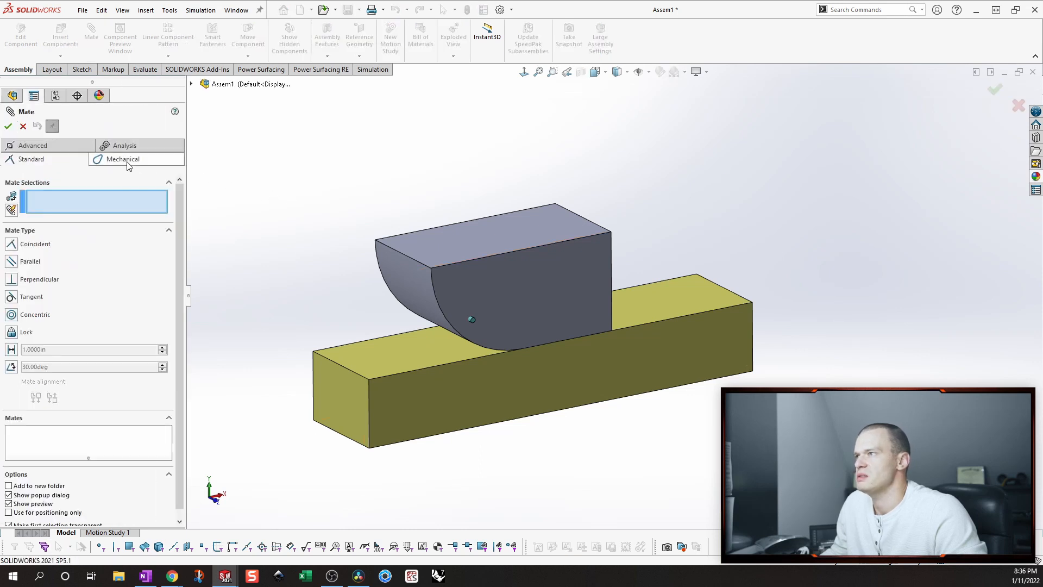
pyautogui.click(127, 165)
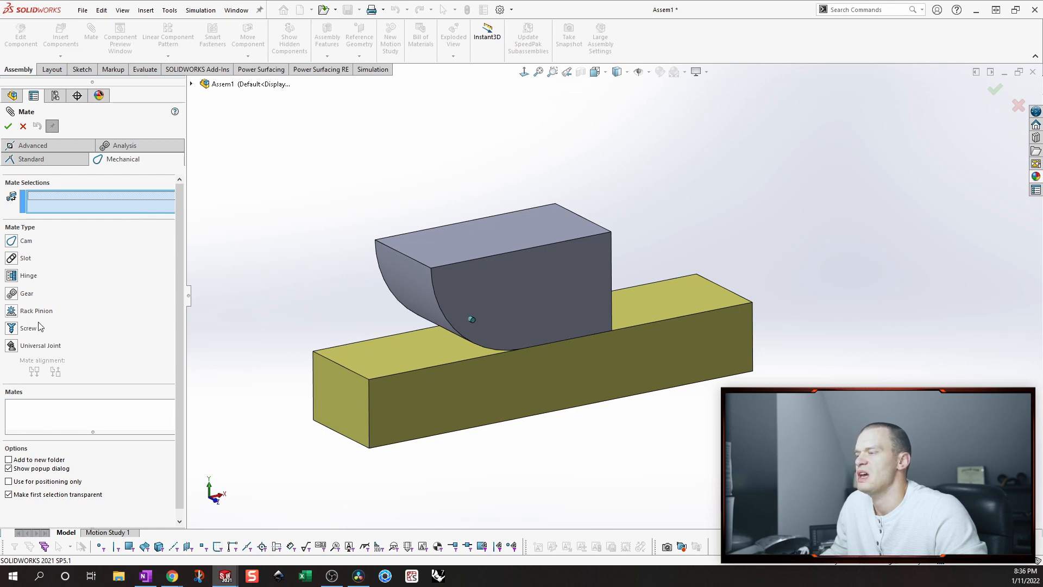
pyautogui.click(12, 310)
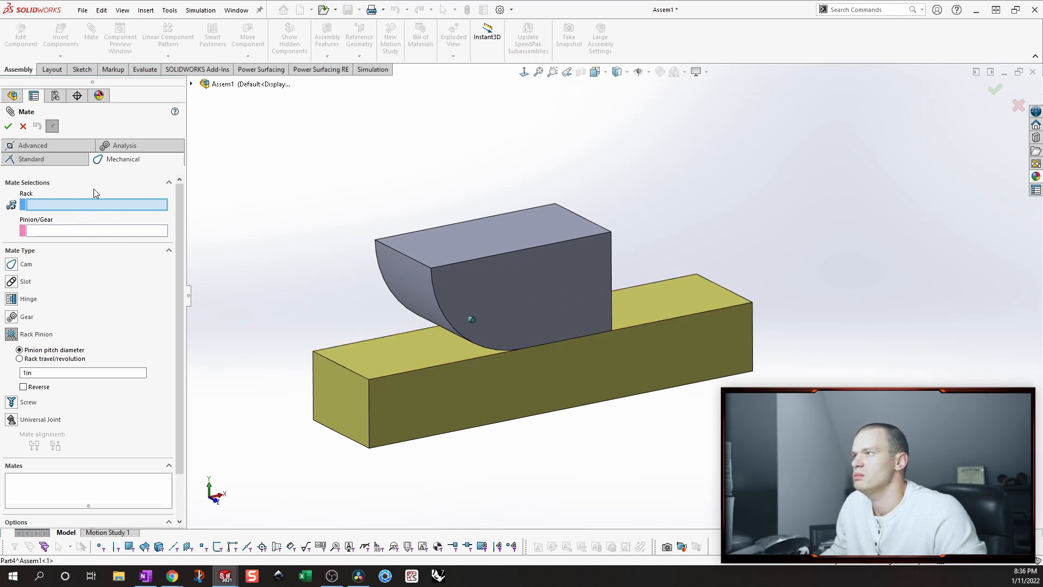
pyautogui.click(23, 128)
# Show the extrusion sketches of the copied rocker and the base part.
pyautogui.click(477, 265)
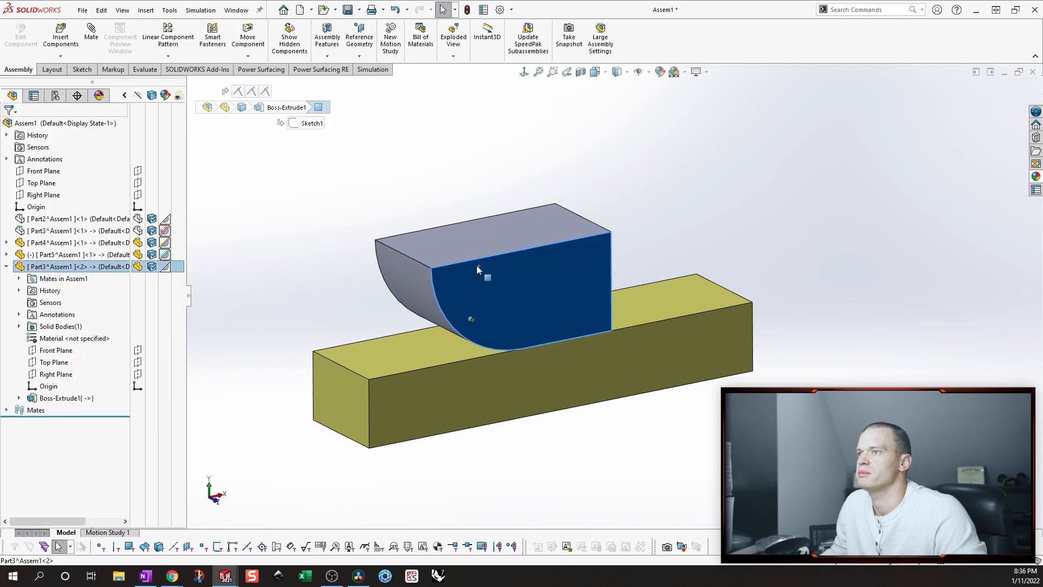
pyautogui.click(19, 398)
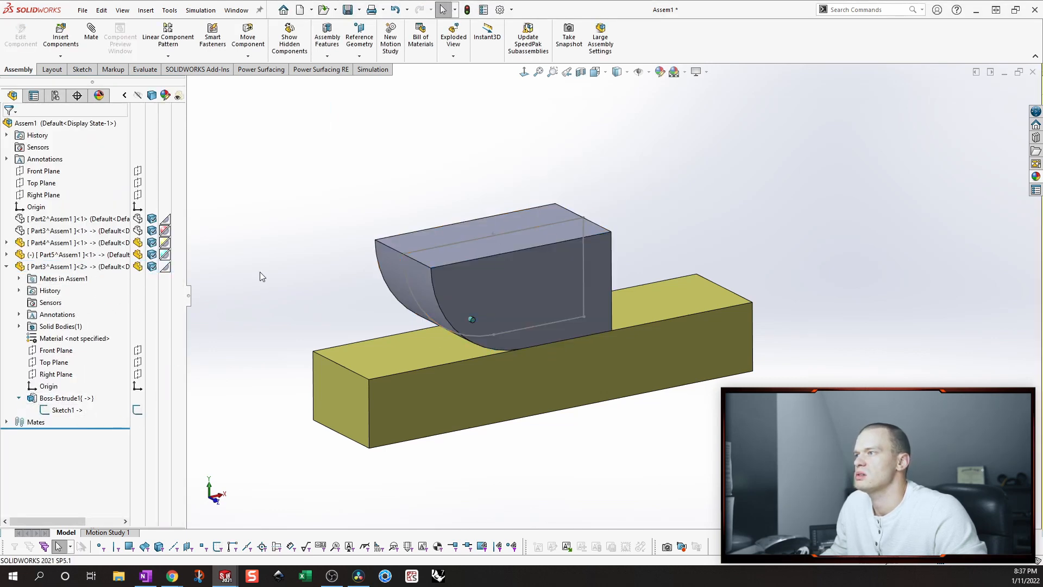
pyautogui.click(390, 364)
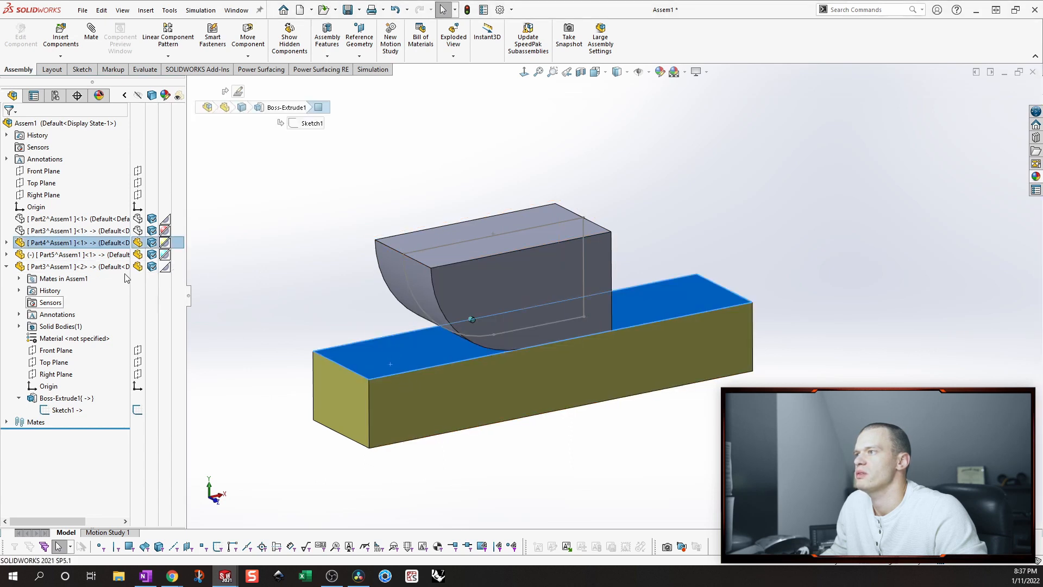
pyautogui.click(137, 242)
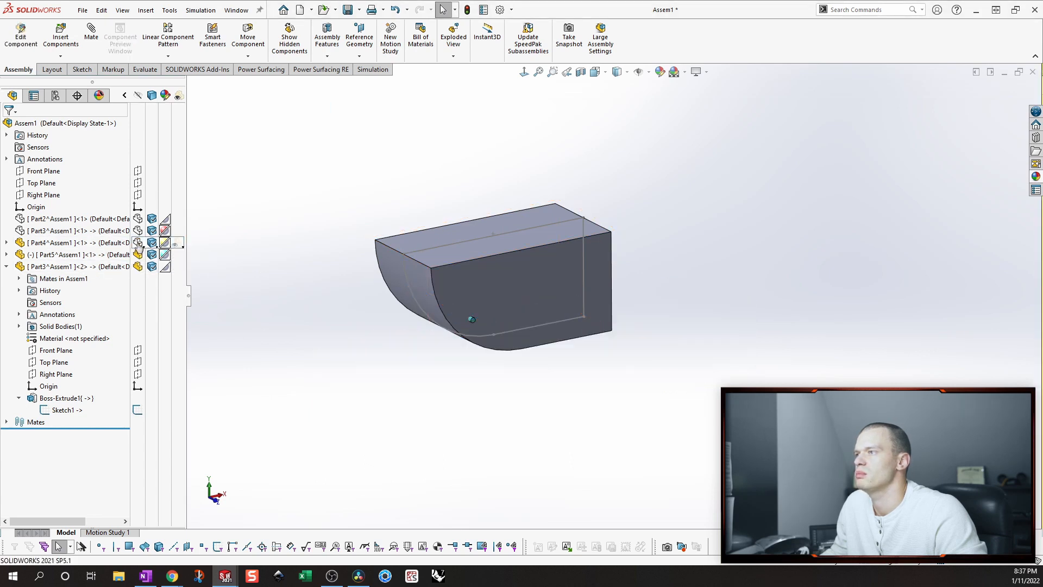
pyautogui.click(137, 242)
pyautogui.click(6, 243)
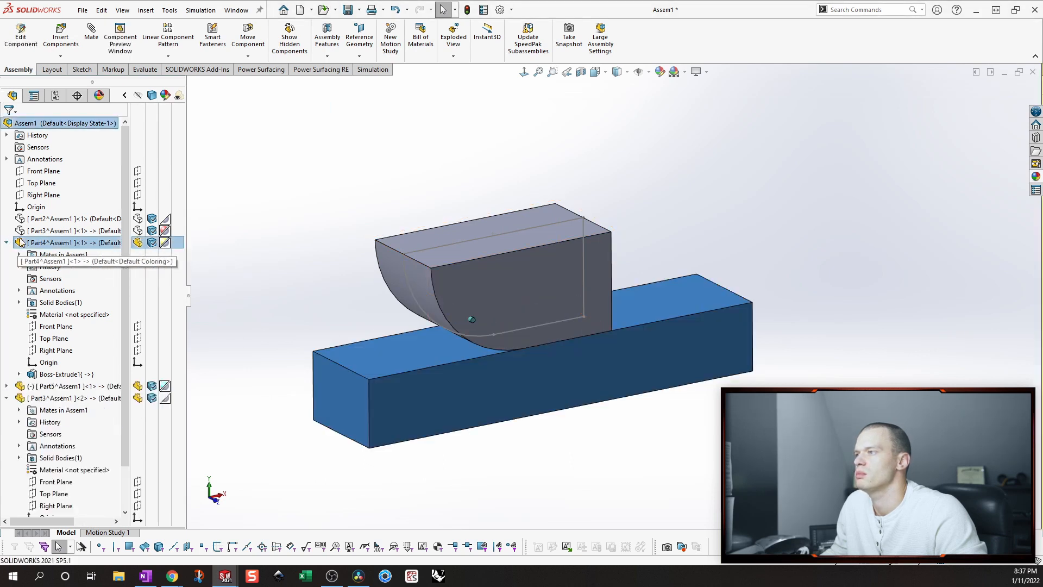
pyautogui.click(19, 374)
pyautogui.click(270, 226)
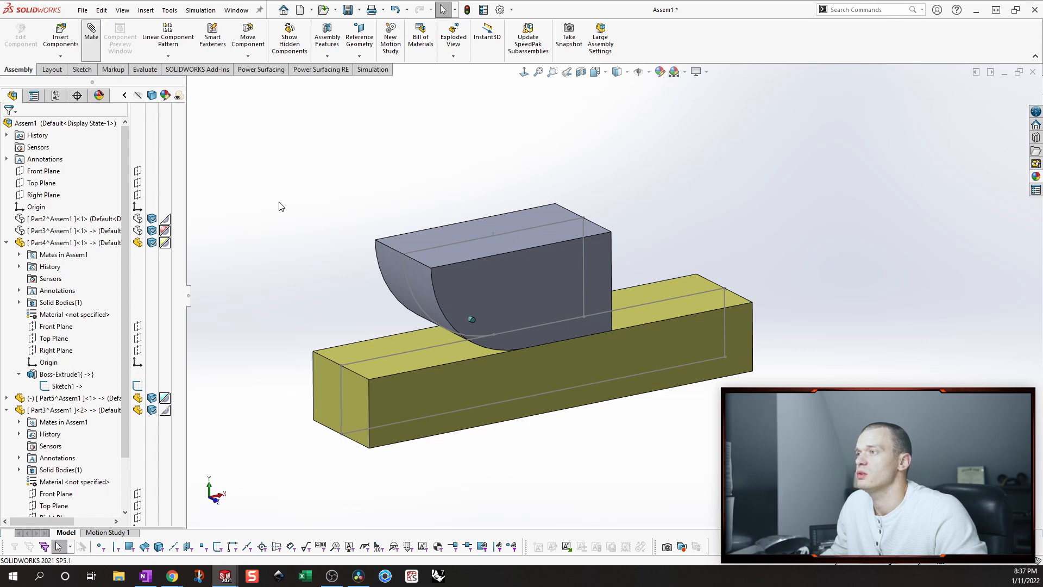
# Add a rack-and-pinion mate with the base sketch's upper line as rack, the copied rocker's sketch arc as pinion, and a 20 in pitch diameter.
pyautogui.click(135, 159)
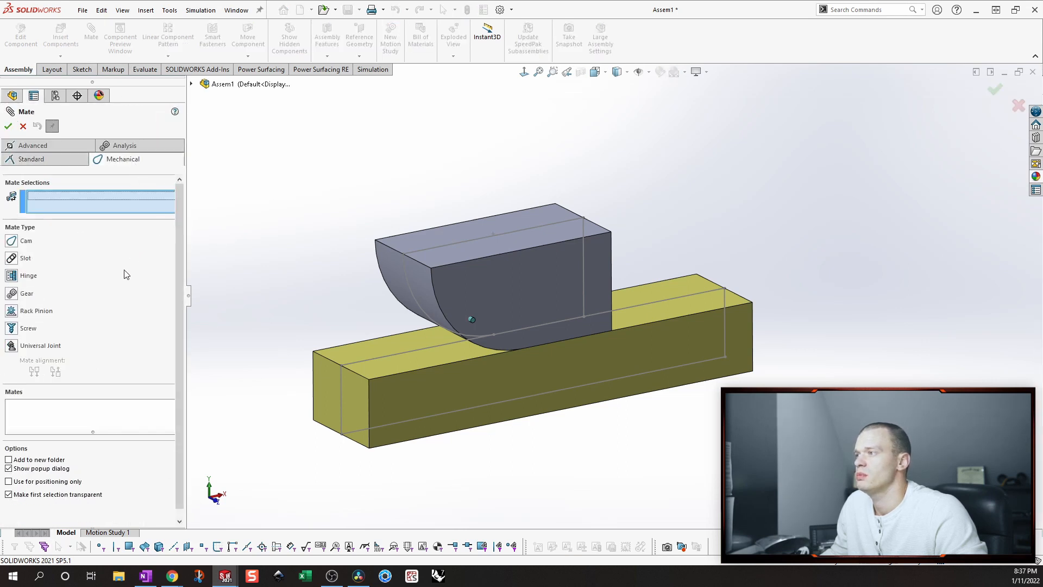
pyautogui.click(26, 312)
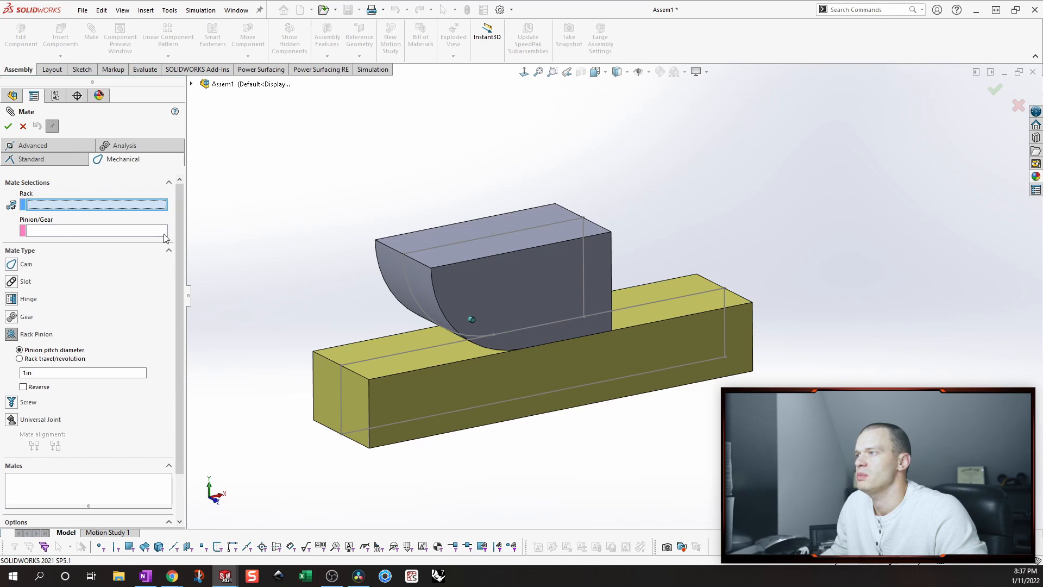
pyautogui.click(382, 356)
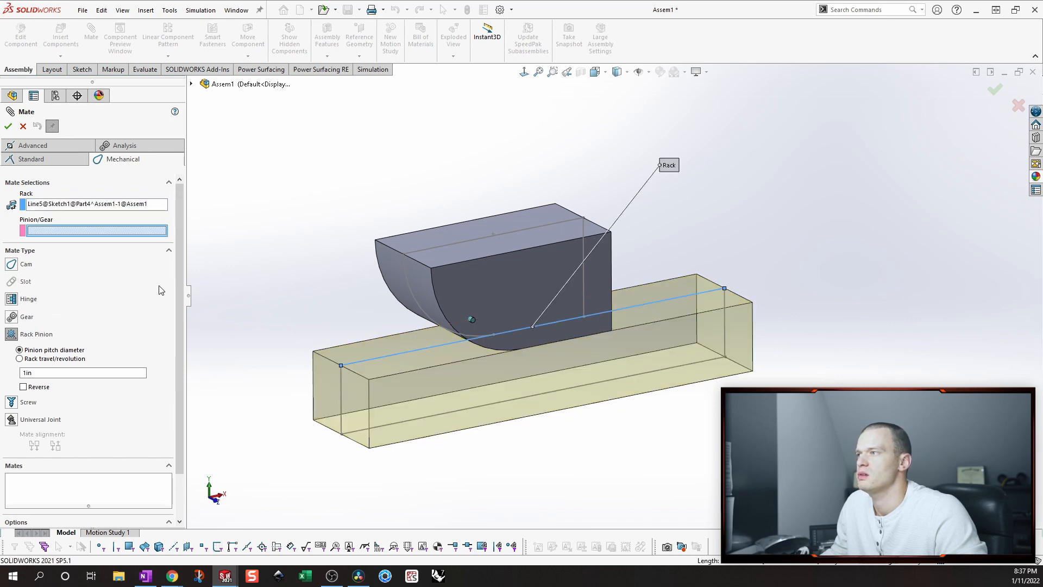
pyautogui.click(403, 310)
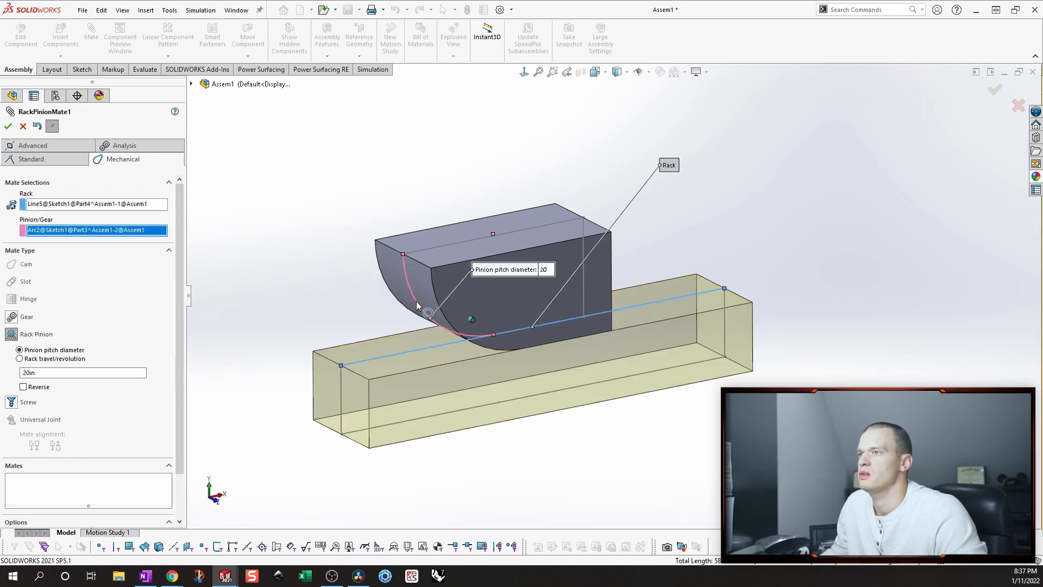
pyautogui.click(8, 127)
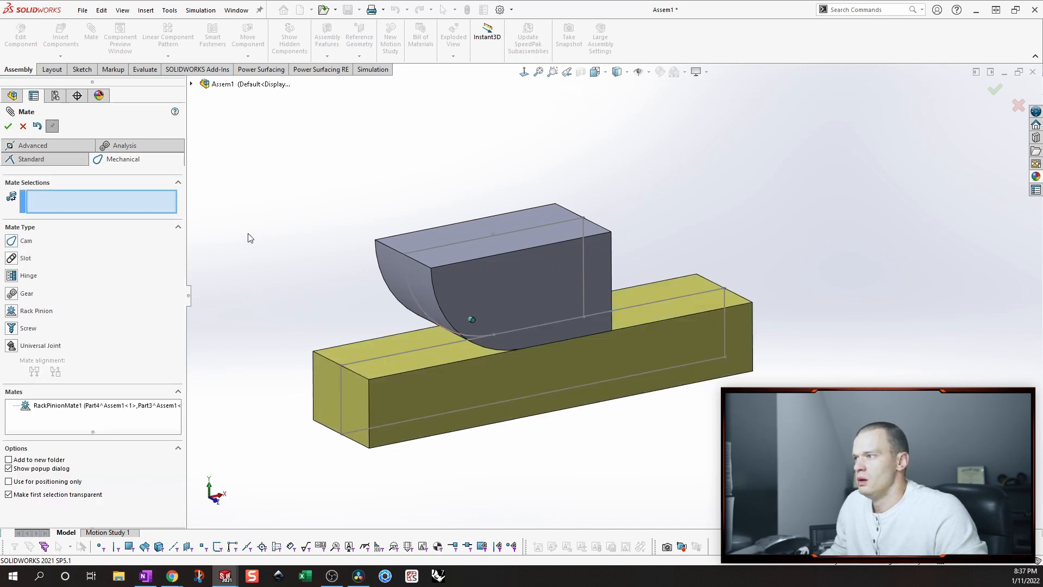
pyautogui.click(22, 126)
# Test whether the copied rocker moves, and suppress its Right Plane and Top Plane coincident mates.
pyautogui.moveTo(569, 290); pyautogui.dragTo(533, 280)
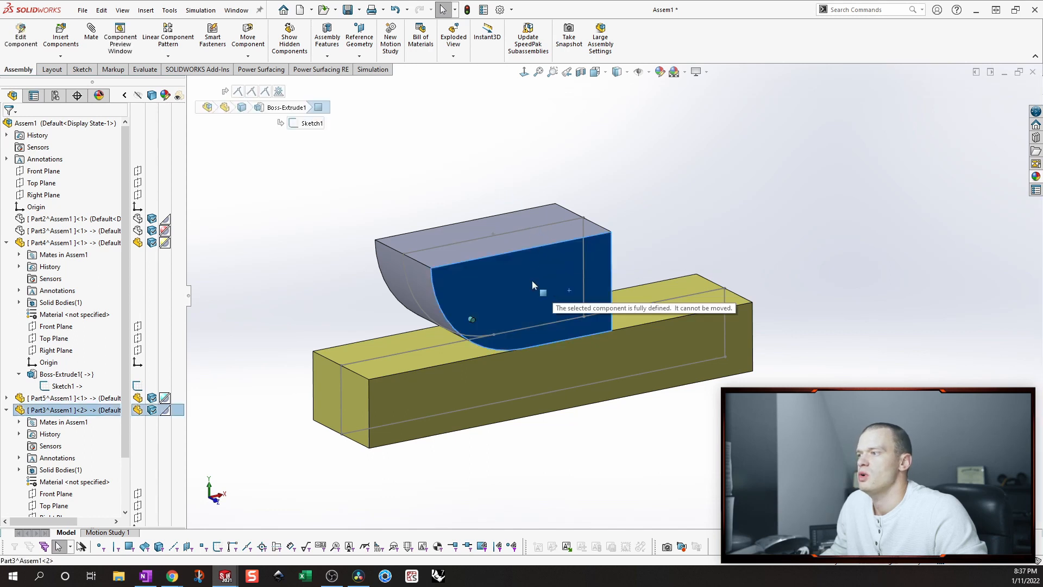
pyautogui.scroll(-1, 85, 455)
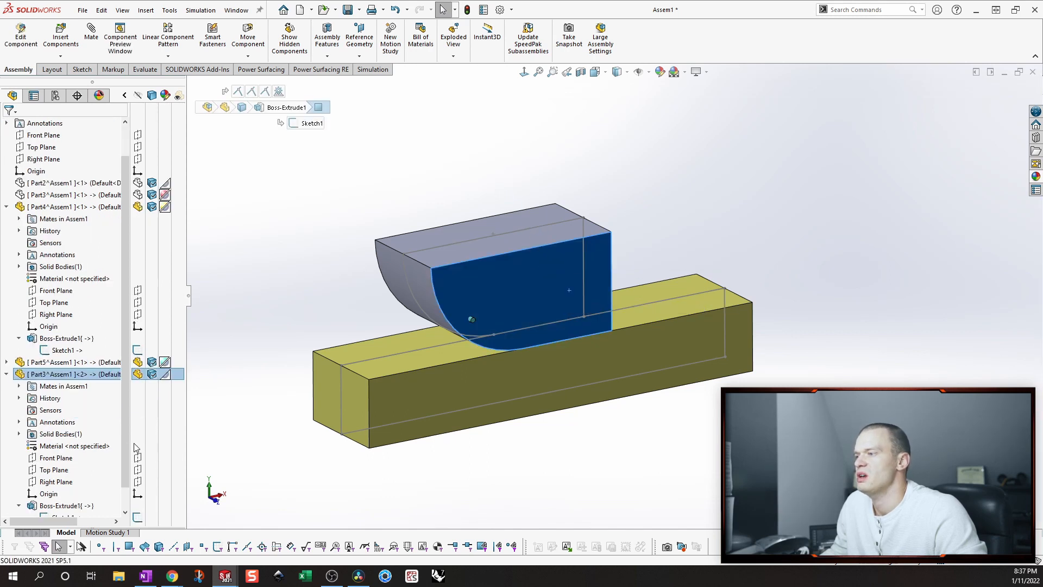
pyautogui.click(58, 471)
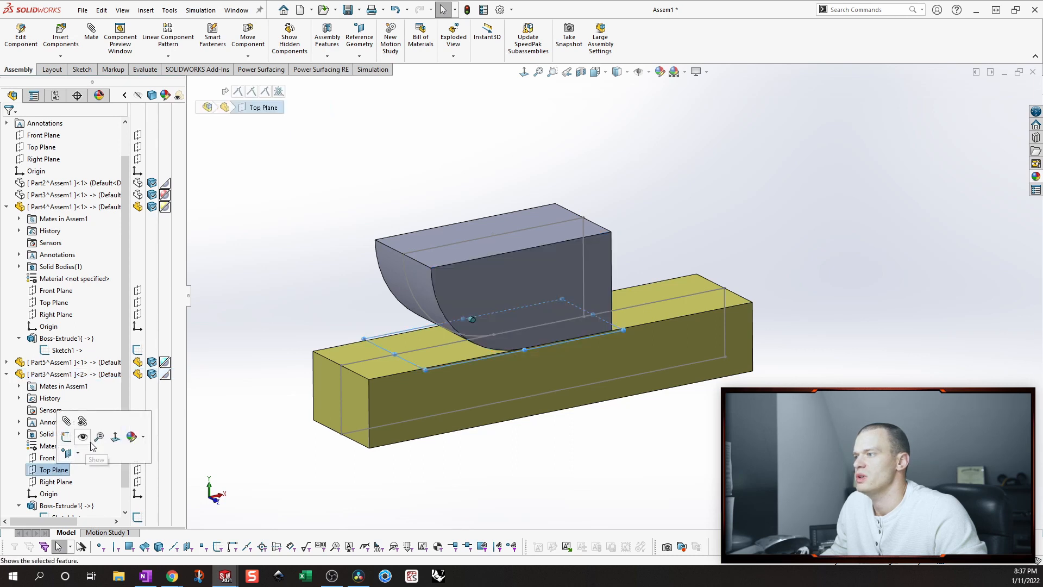
pyautogui.click(49, 375)
pyautogui.scroll(-1, 46, 387)
pyautogui.doubleClick(31, 363)
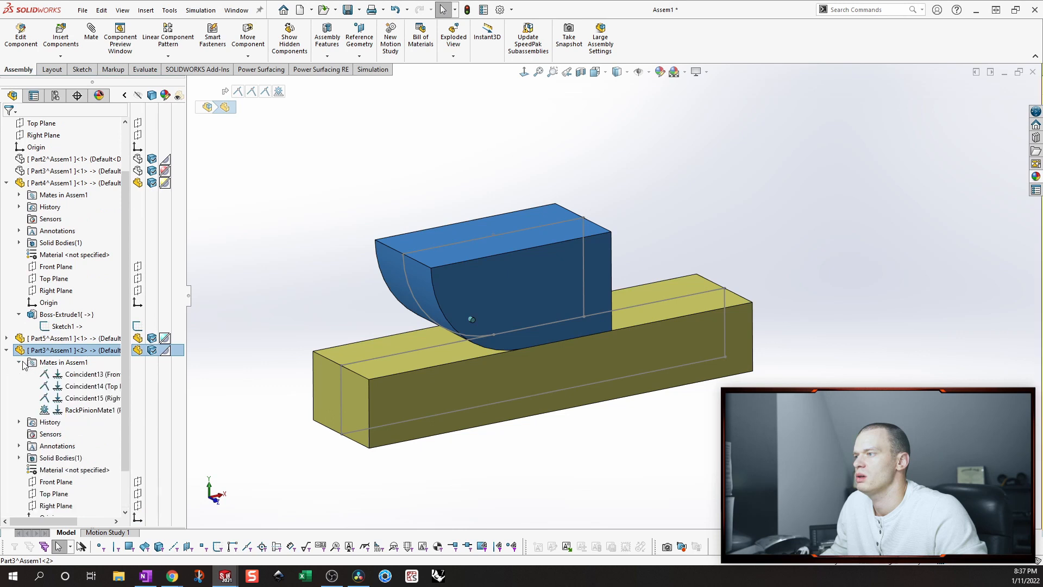
pyautogui.click(75, 399)
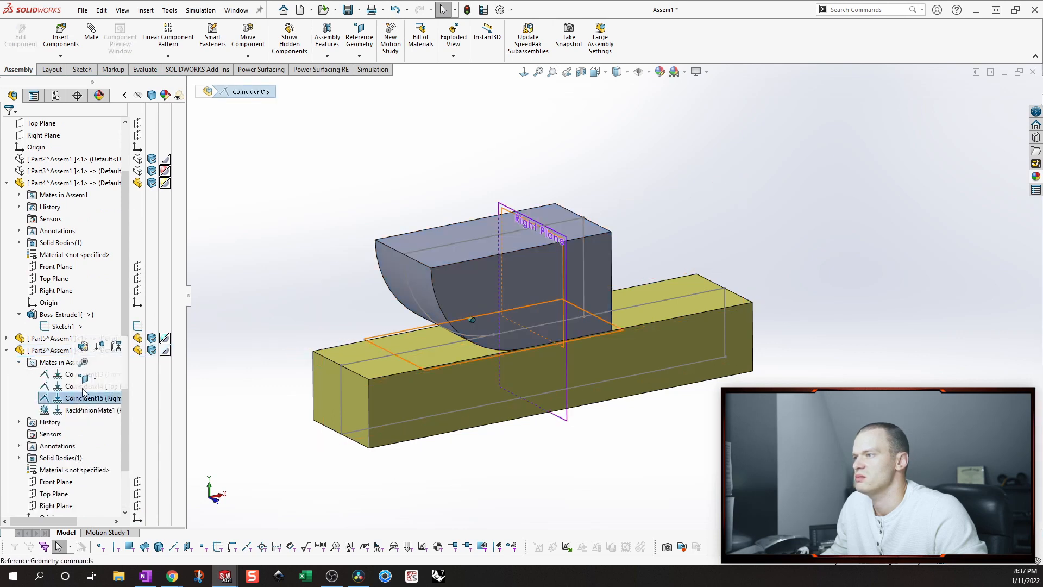
pyautogui.click(101, 346)
pyautogui.click(87, 386)
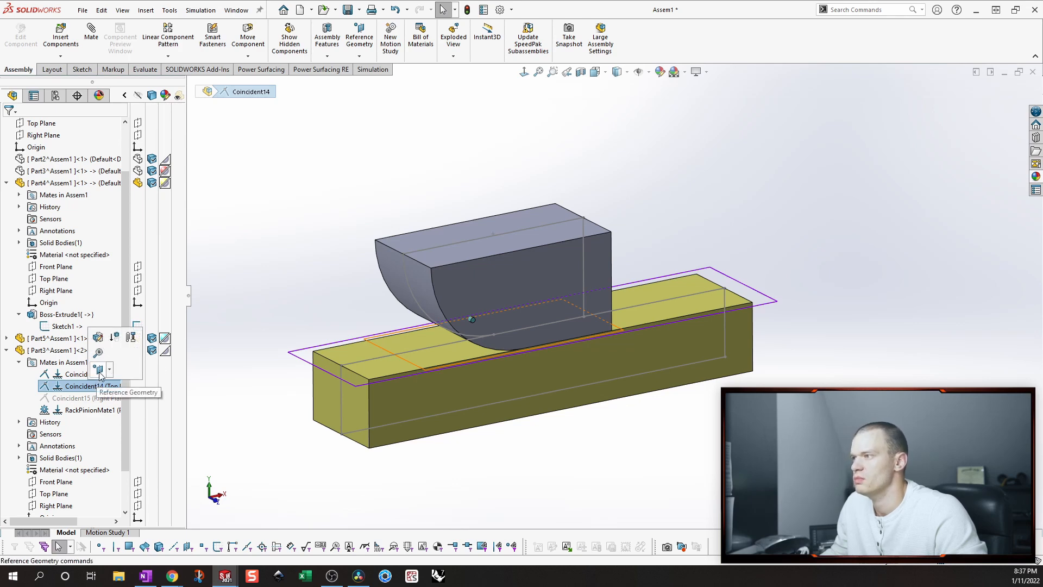
pyautogui.click(115, 338)
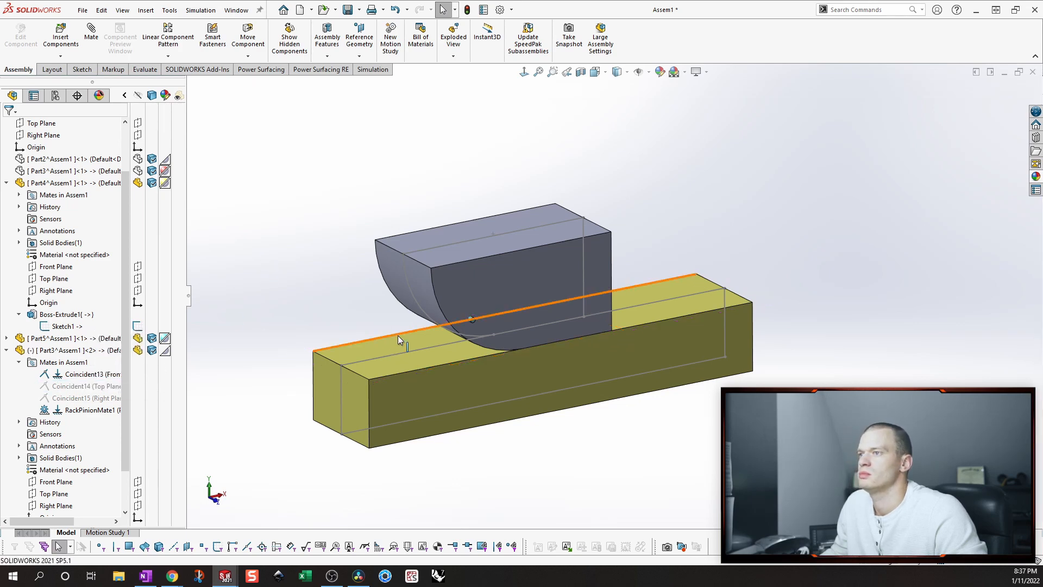
# Hide the extrusion sketches of the base and the copied rocker, and tilt the rocker to test its motion.
pyautogui.hotkey('ctrl', 'b')
pyautogui.scroll(-2, 108, 440)
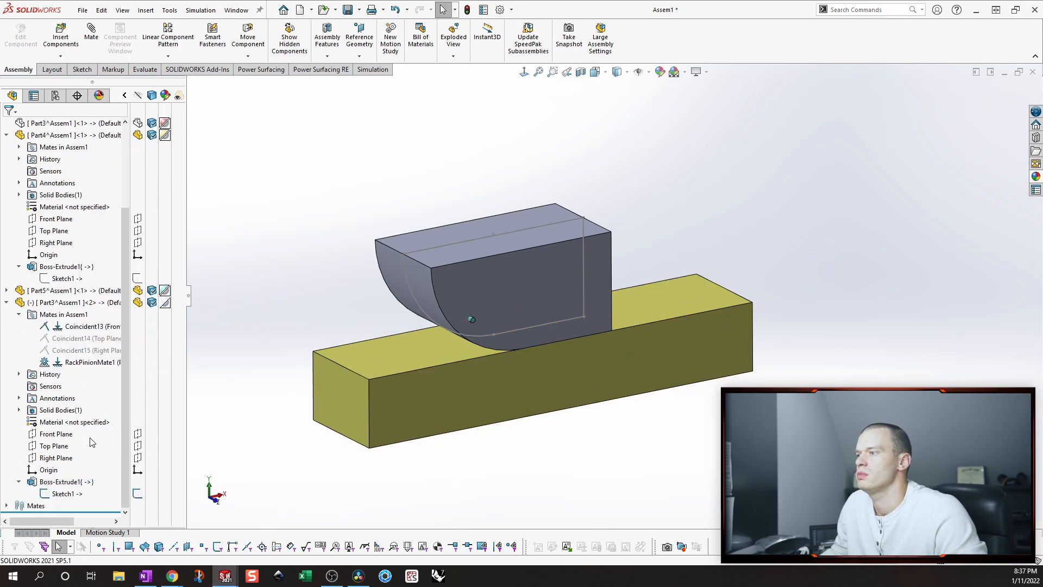
pyautogui.click(586, 307)
pyautogui.moveTo(587, 308); pyautogui.dragTo(572, 266)
pyautogui.click(620, 148)
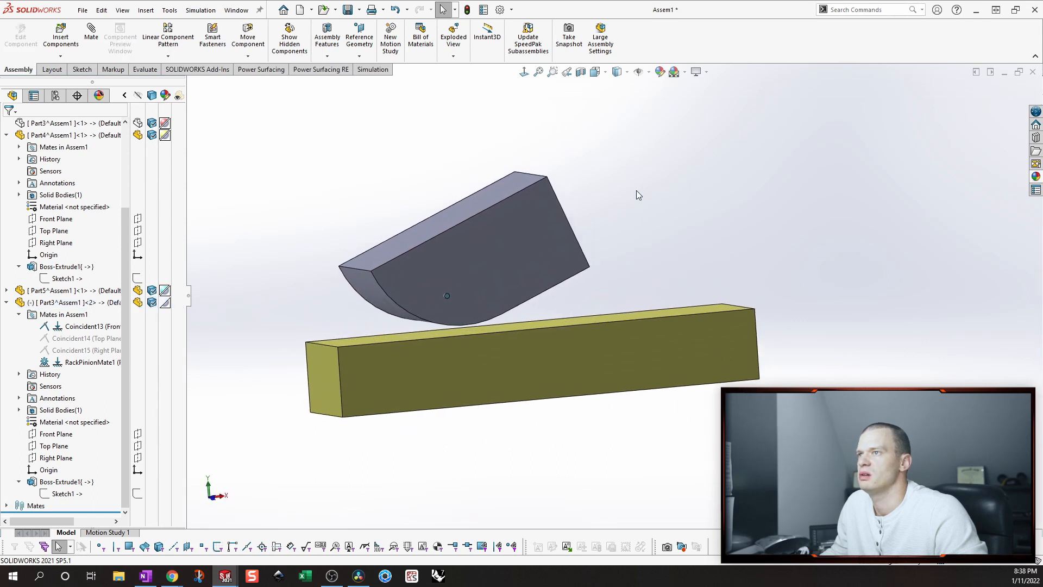
# Inspect the gap between the tilted rocker and the base, and show the copied rocker's extrusion sketch again.
pyautogui.moveTo(639, 188); pyautogui.dragTo(660, 185, button='middle')
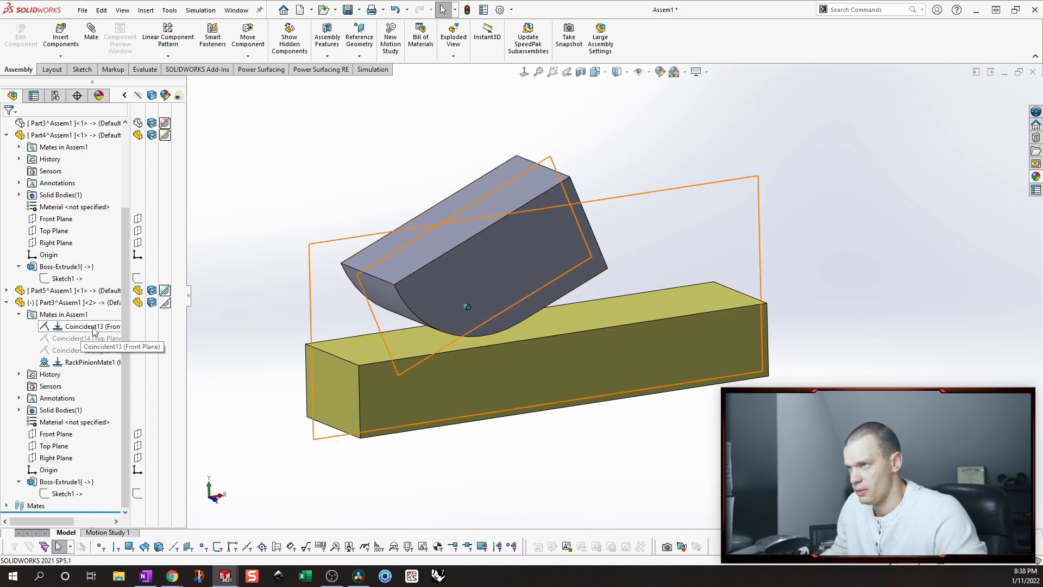
pyautogui.hotkey('ctrl', '1')
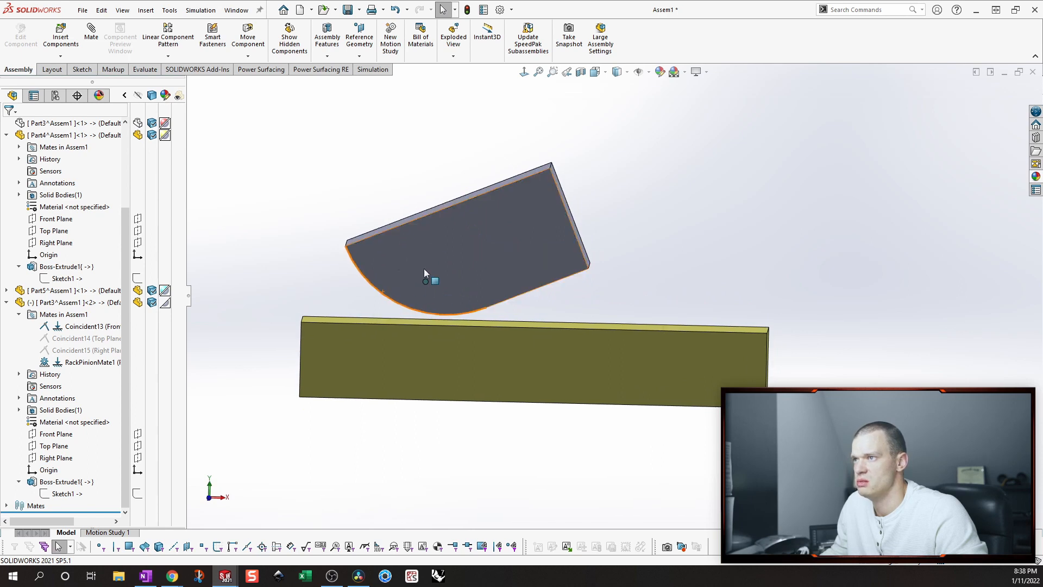
pyautogui.moveTo(424, 268); pyautogui.dragTo(477, 308, button='middle')
pyautogui.moveTo(465, 272); pyautogui.dragTo(643, 176, button='middle')
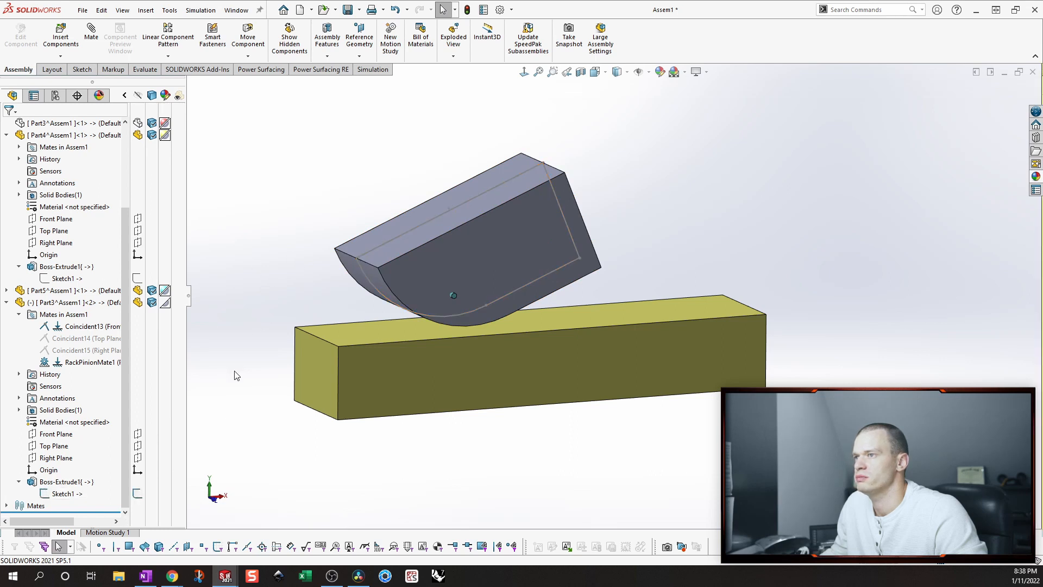
pyautogui.moveTo(398, 247); pyautogui.dragTo(441, 203, button='middle')
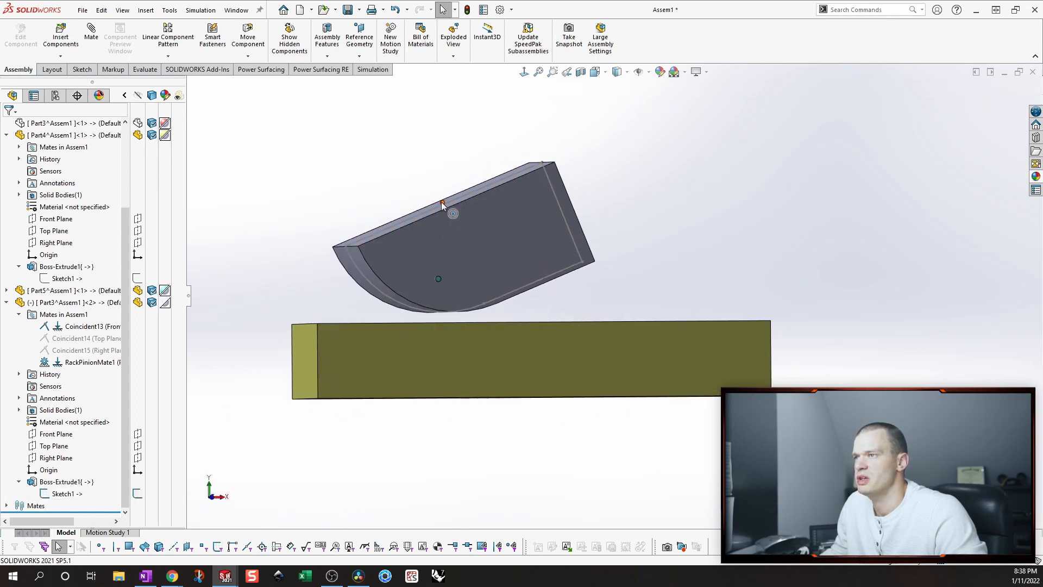
# Measure the position of the sketch arc's centre point on the copied rocker's top edge.
pyautogui.click(442, 202)
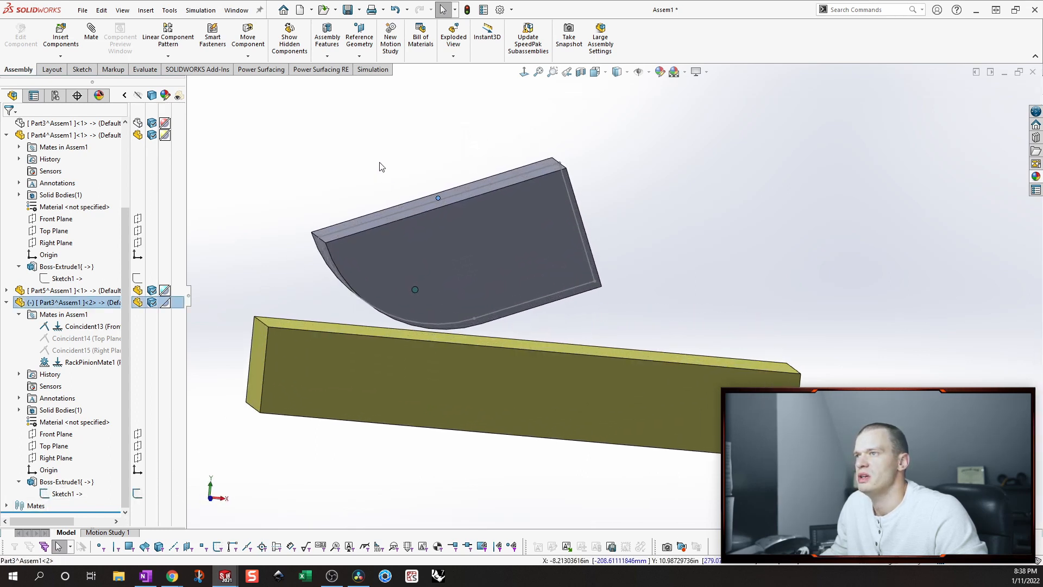
pyautogui.click(409, 151)
pyautogui.press('s')
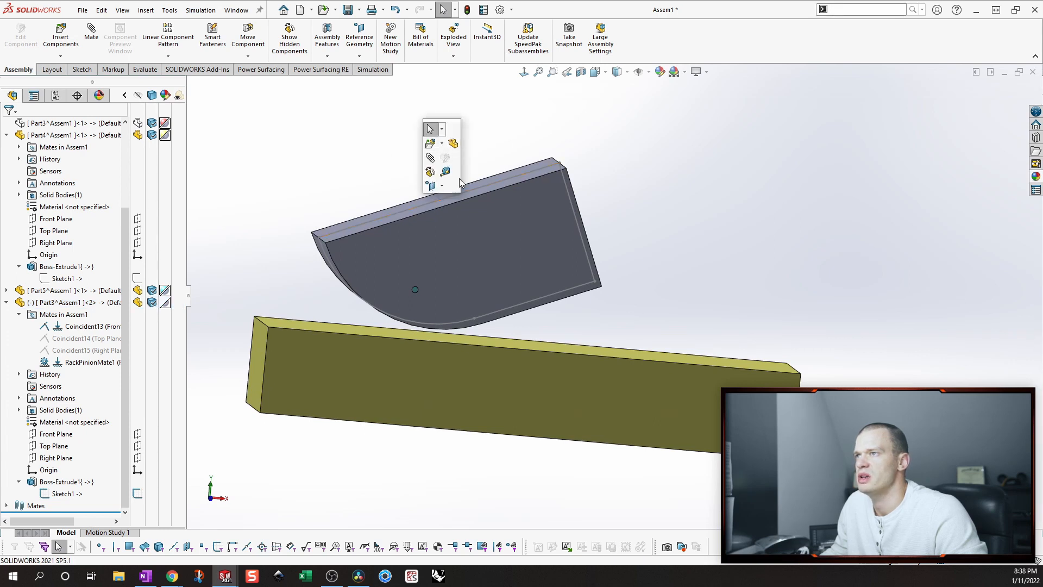
pyautogui.click(446, 172)
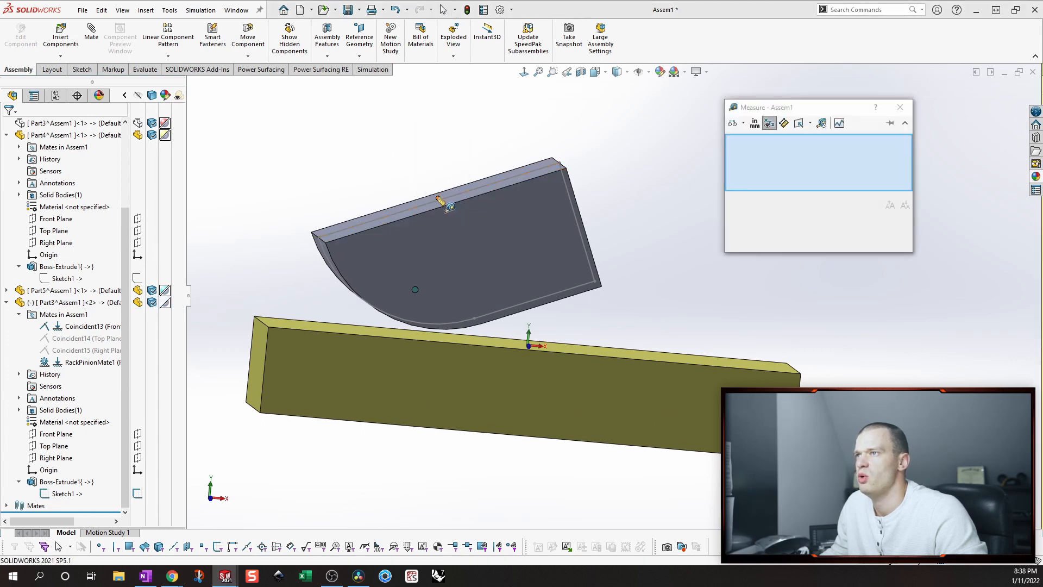
pyautogui.click(441, 201)
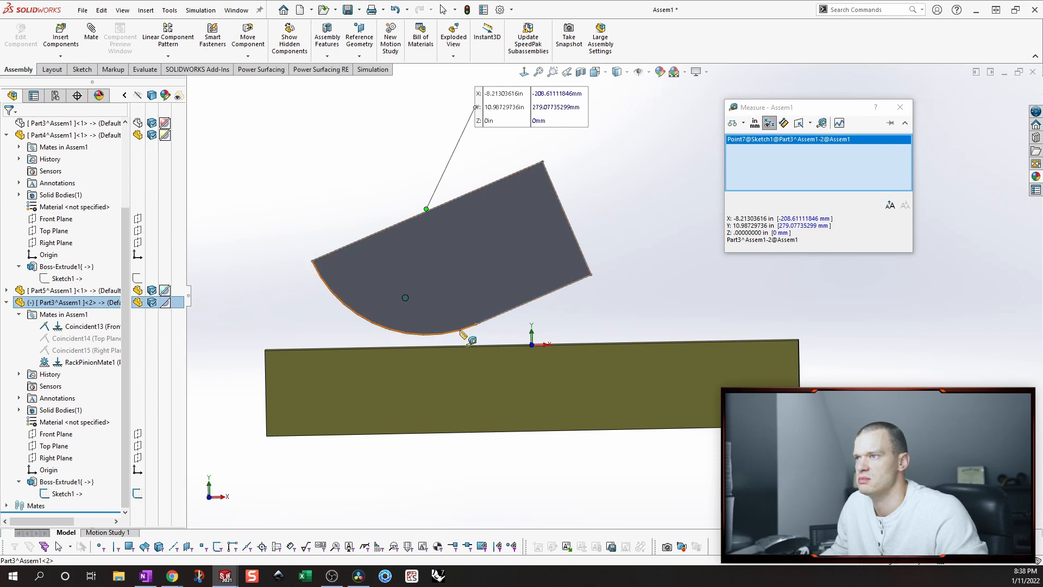
pyautogui.press('Escape')
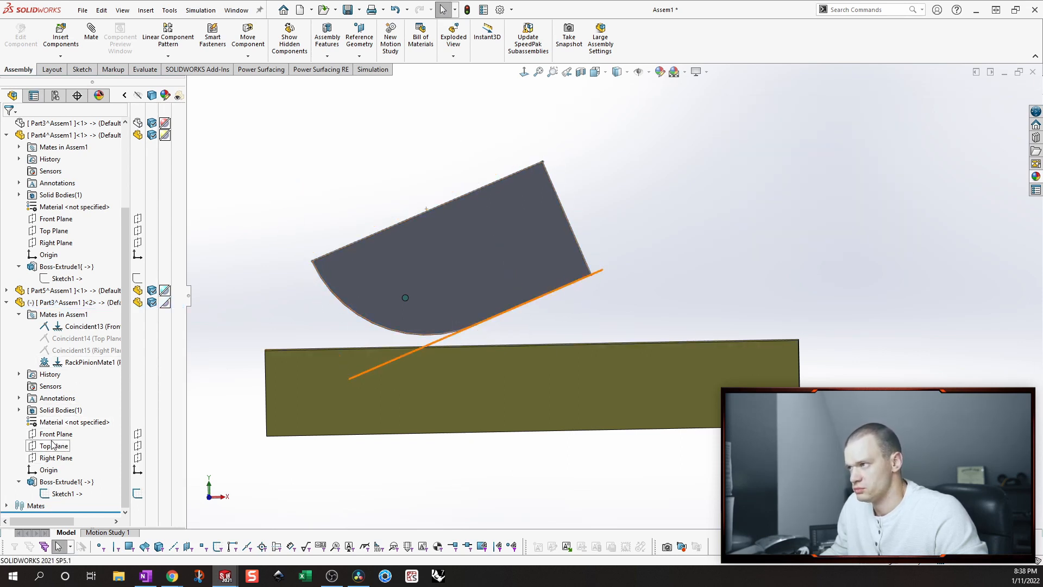
# Add a 10 in distance mate between the assembly's Top Plane and the copied rocker's arc centre point.
pyautogui.scroll(3, 92, 218)
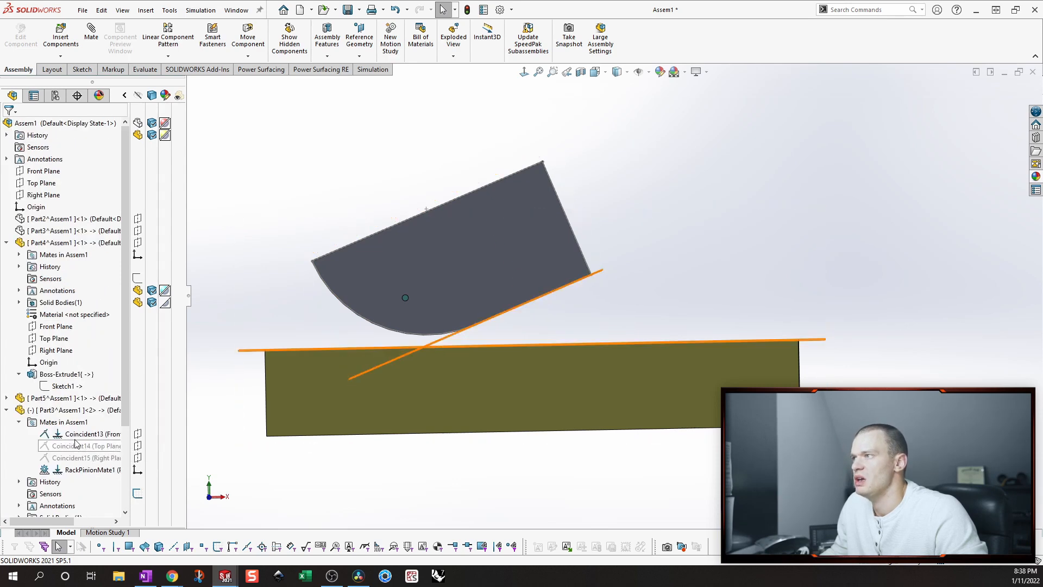
pyautogui.click(43, 183)
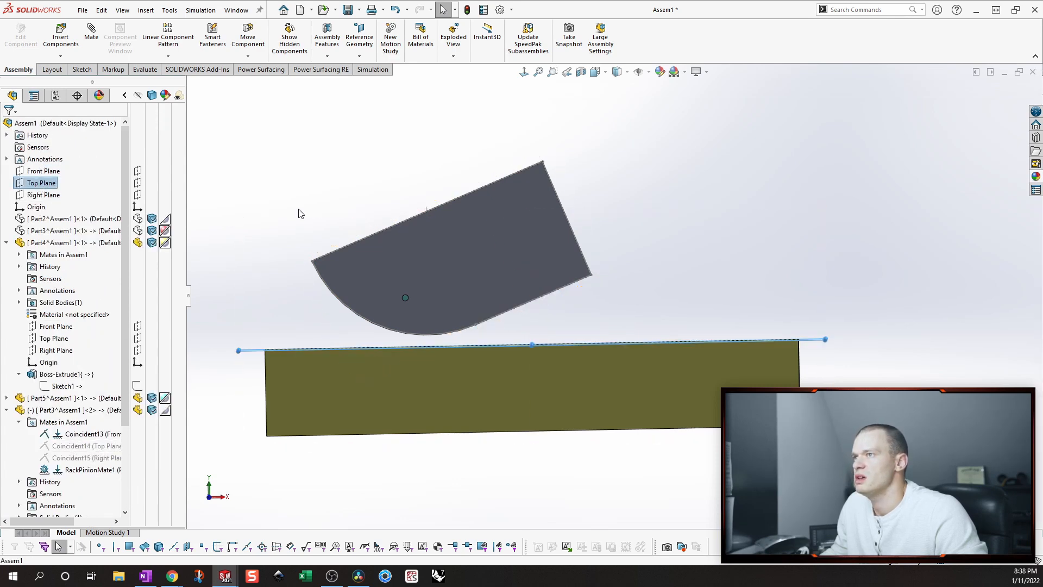
pyautogui.click(424, 211)
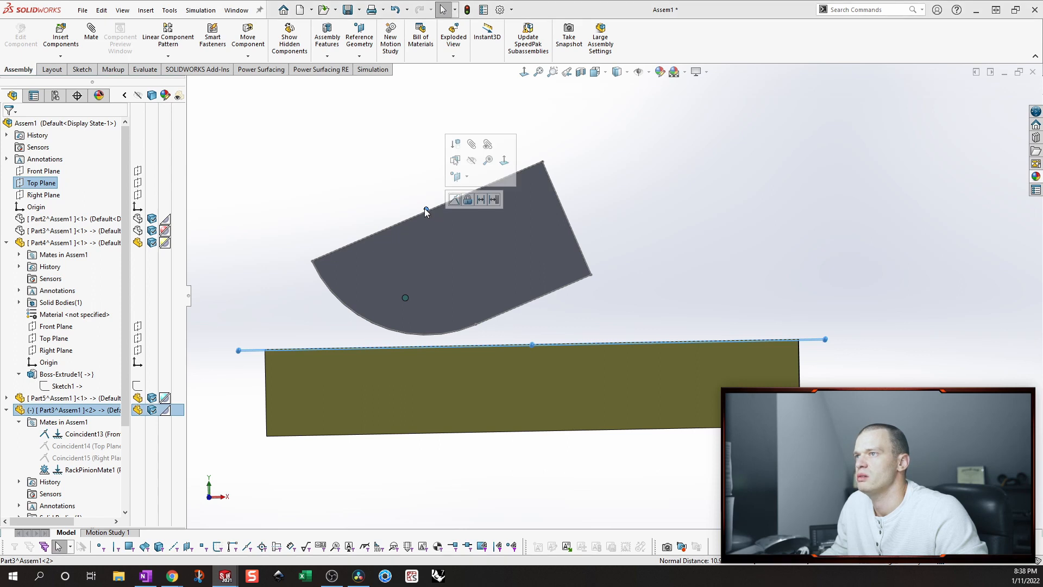
pyautogui.click(481, 200)
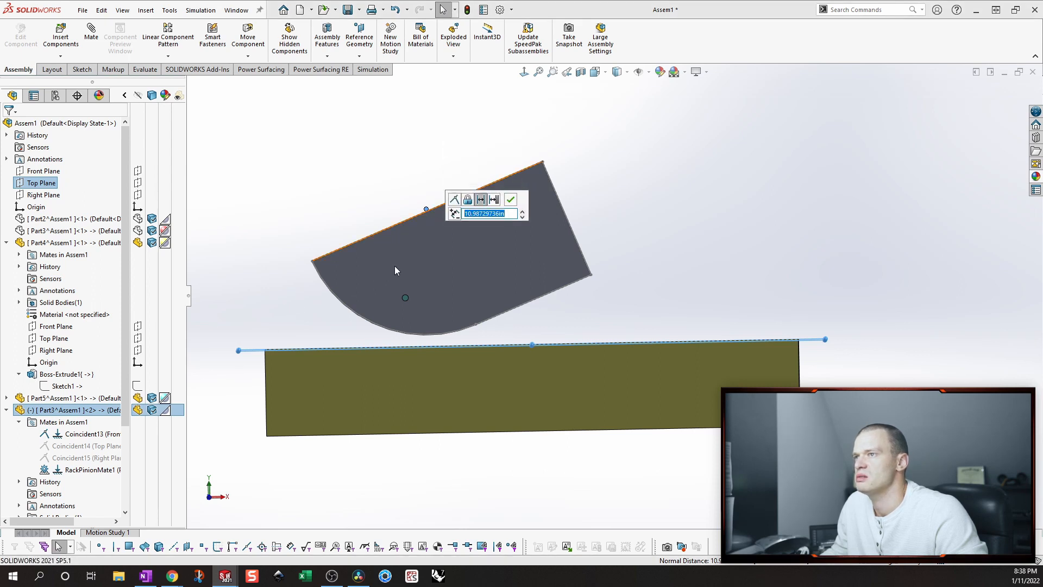
pyautogui.write('10')
pyautogui.press('Return')
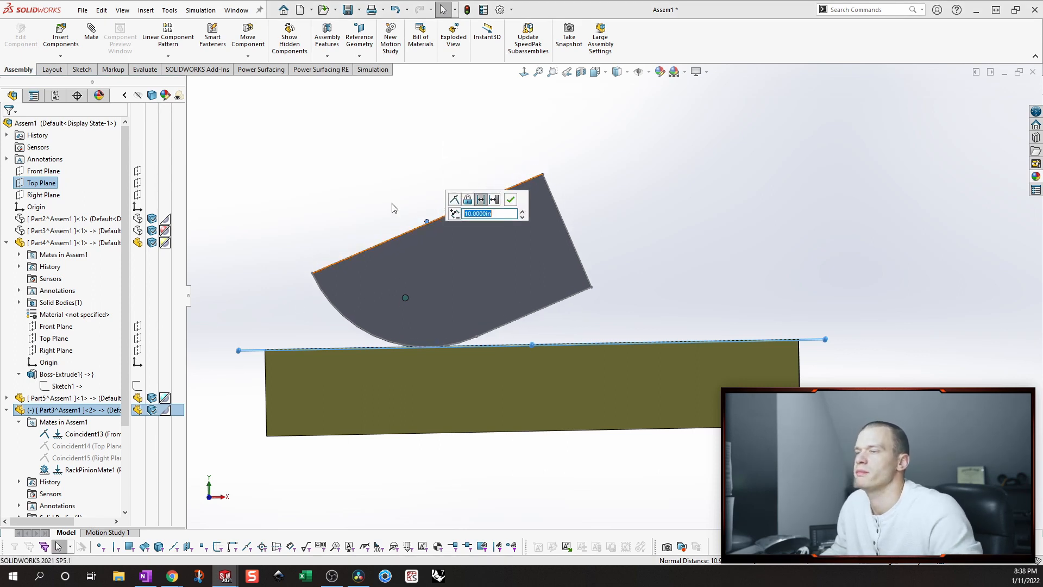
pyautogui.click(510, 200)
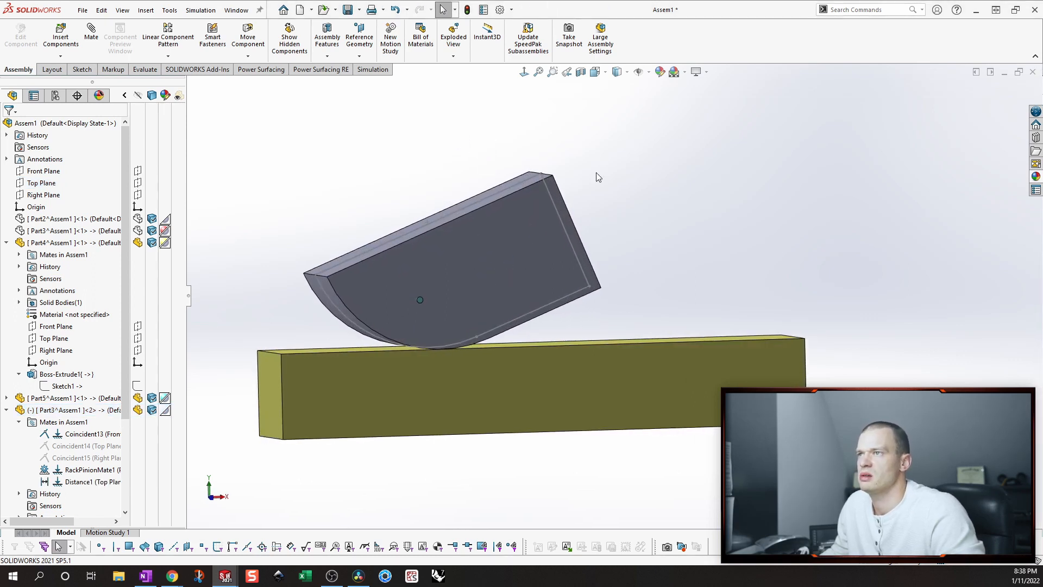
# Hide the copied rocker's extrusion sketch and roll the rocker along the base to test the combined mates.
pyautogui.scroll(-3, 90, 456)
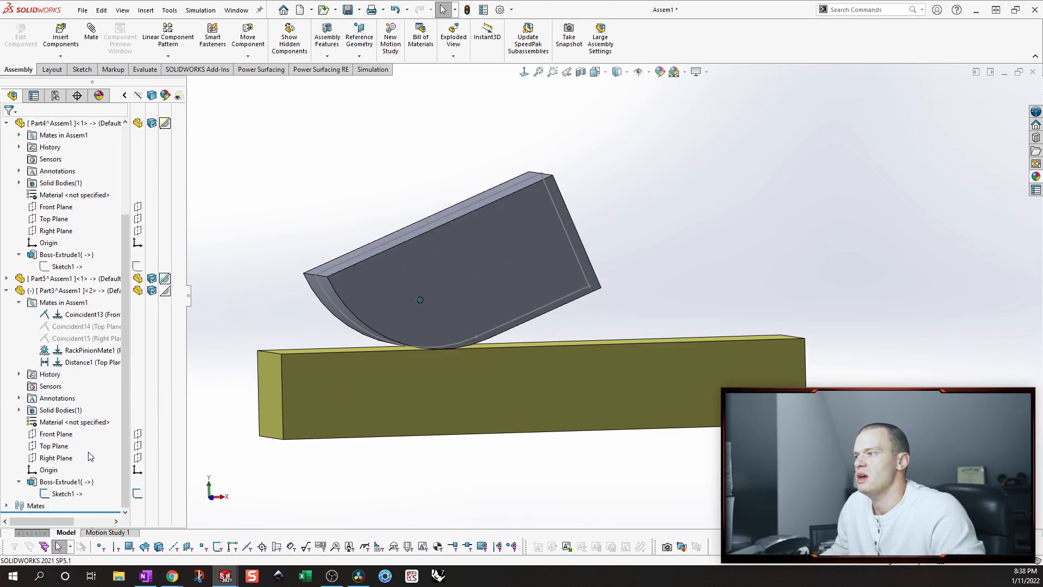
pyautogui.click(136, 494)
pyautogui.moveTo(549, 244)
pyautogui.mouseDown(button='middle')
pyautogui.moveTo(514, 256)
pyautogui.moveTo(536, 244)
pyautogui.mouseUp(button='middle')
pyautogui.moveTo(536, 244)
pyautogui.mouseDown()
pyautogui.moveTo(558, 246)
pyautogui.moveTo(599, 289)
pyautogui.moveTo(497, 196)
pyautogui.moveTo(408, 168)
pyautogui.moveTo(588, 296)
pyautogui.moveTo(467, 193)
pyautogui.moveTo(524, 233)
pyautogui.moveTo(540, 229)
pyautogui.mouseUp()
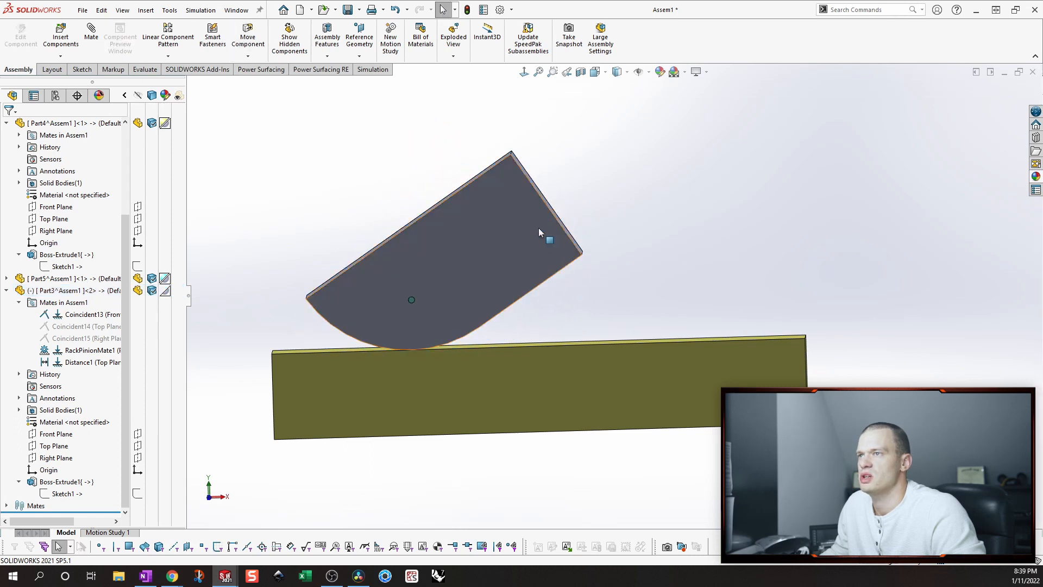
# Try rotating the copied rocker far beyond its curved section, and undo that movement.
pyautogui.moveTo(584, 292); pyautogui.dragTo(598, 437)
pyautogui.click(739, 174)
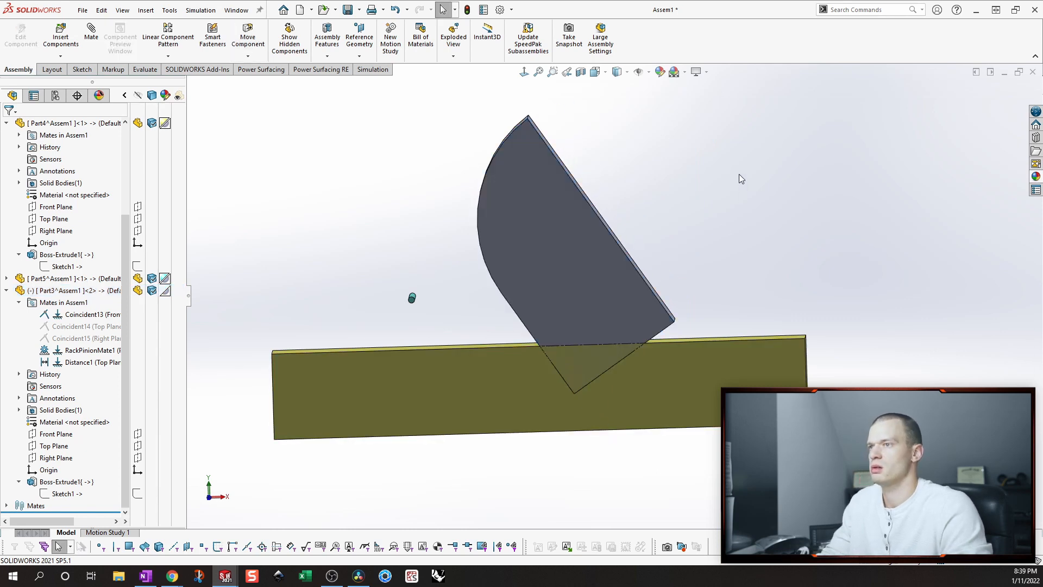
pyautogui.hotkey('ctrl', 'z')
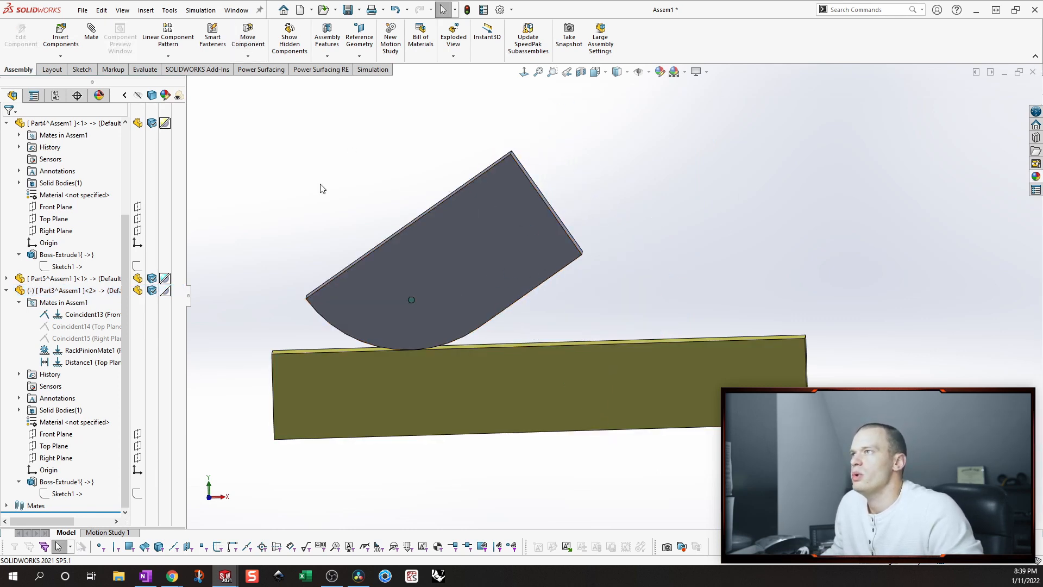
pyautogui.click(321, 195)
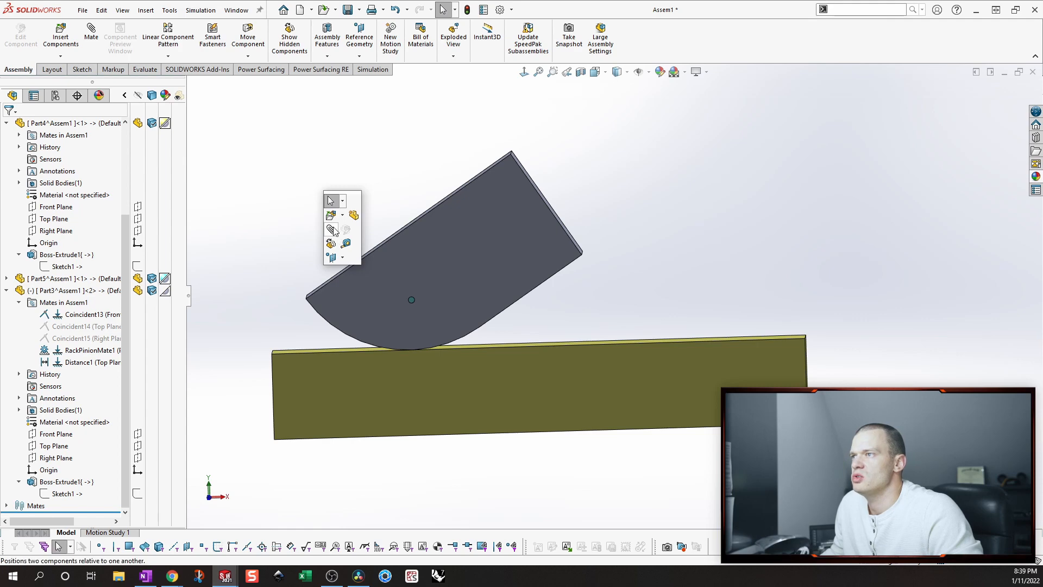
pyautogui.press('m')
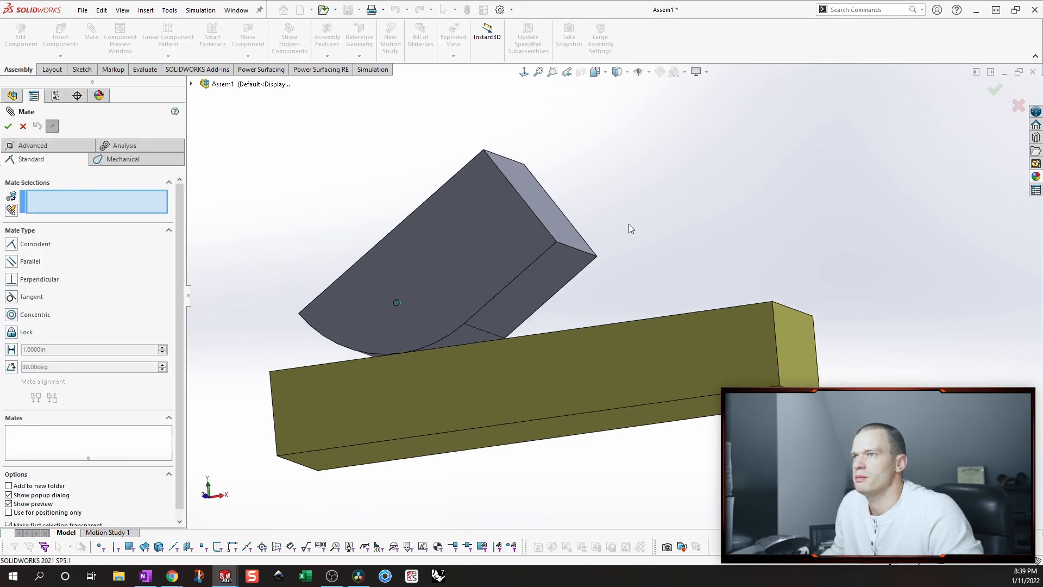
pyautogui.click(550, 278)
pyautogui.click(641, 319)
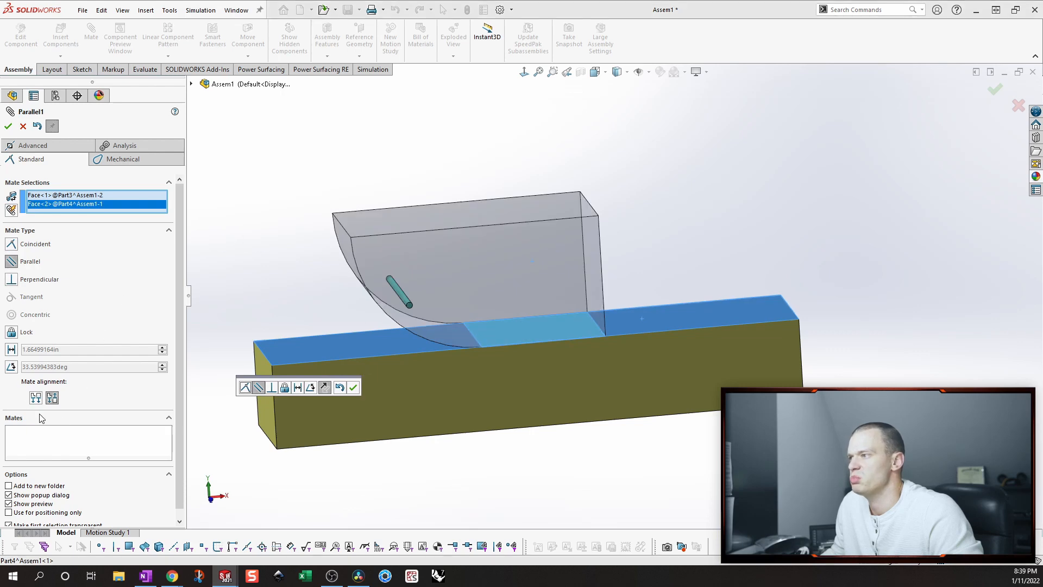
pyautogui.click(12, 349)
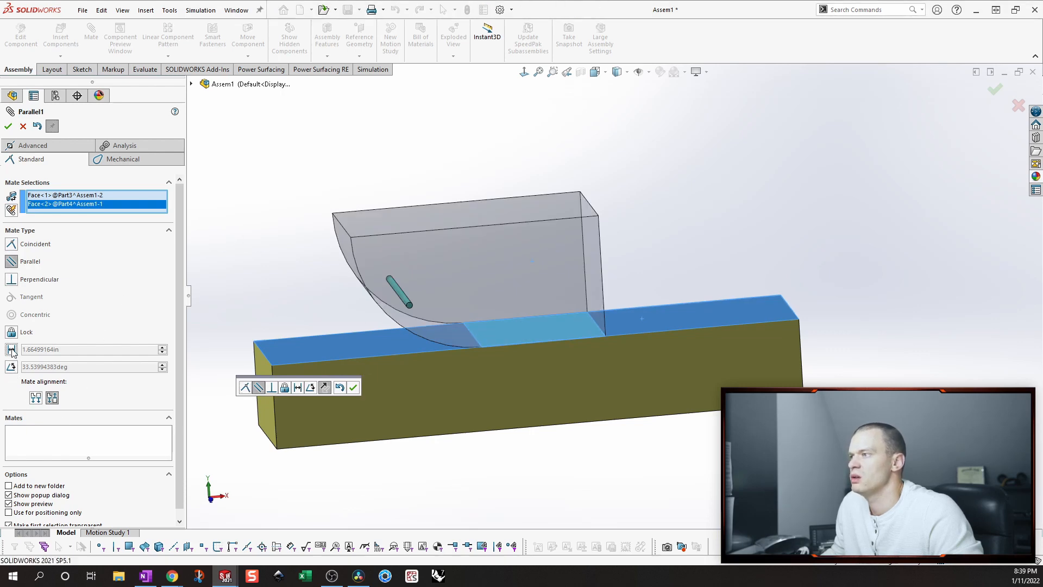
pyautogui.click(11, 380)
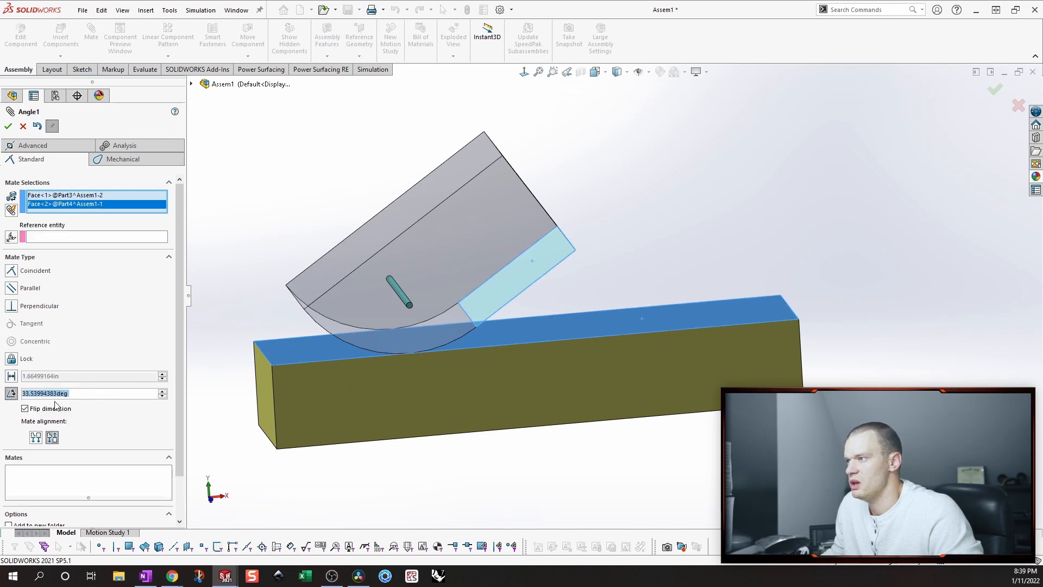
pyautogui.scroll(-3, 87, 422)
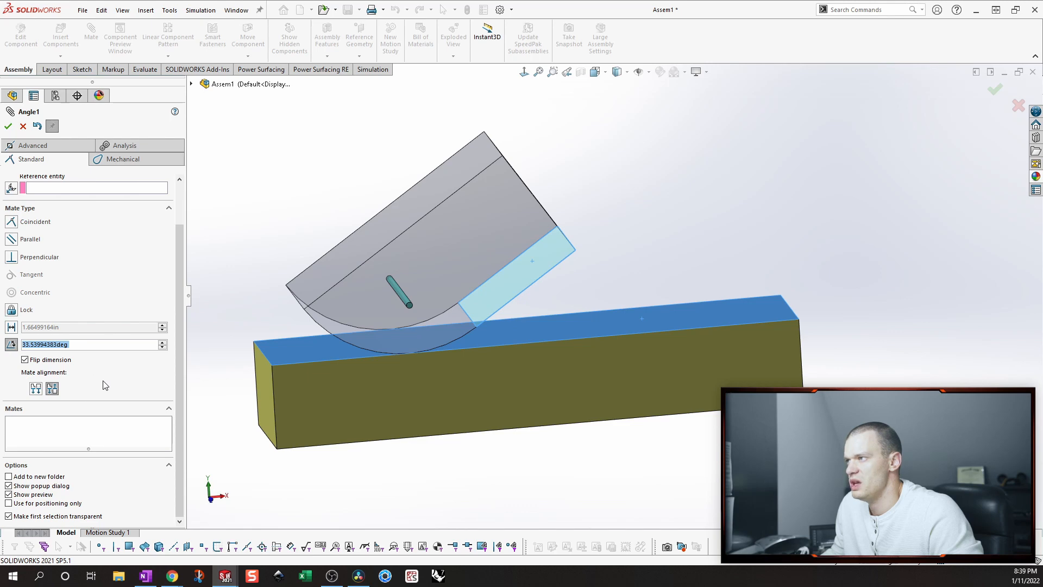
pyautogui.click(133, 147)
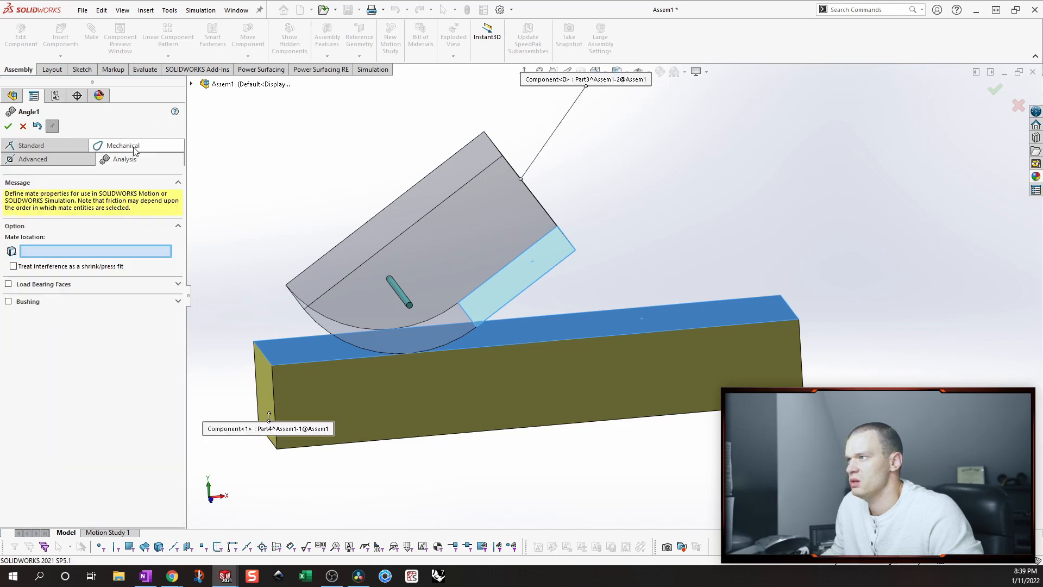
pyautogui.click(67, 148)
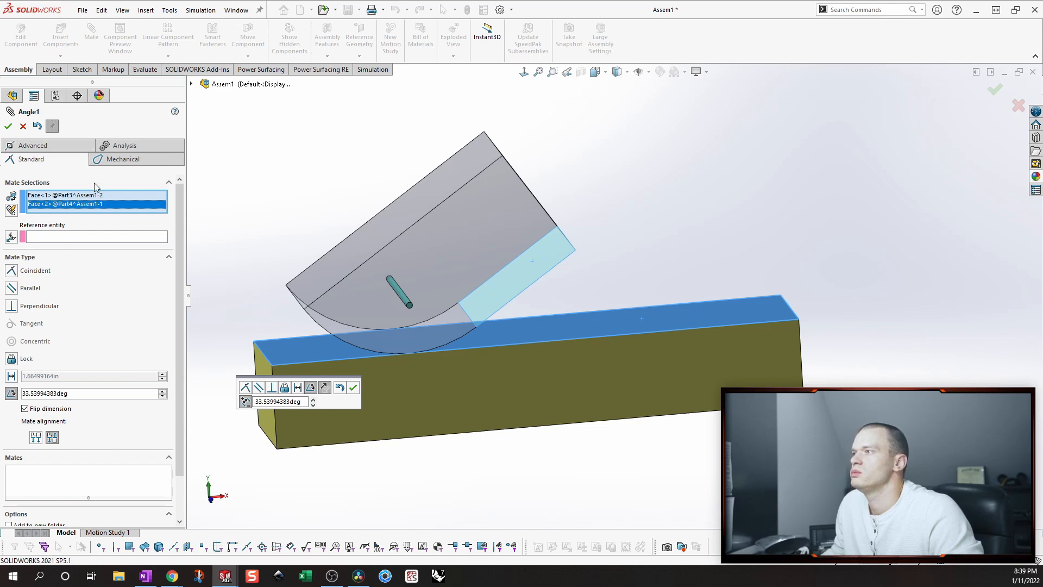
pyautogui.click(117, 163)
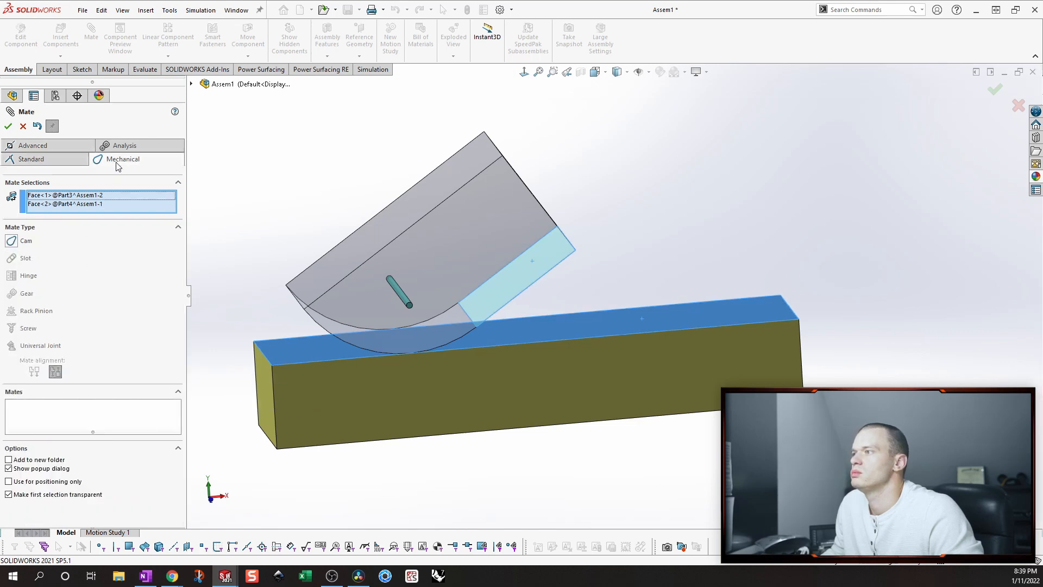
pyautogui.click(82, 161)
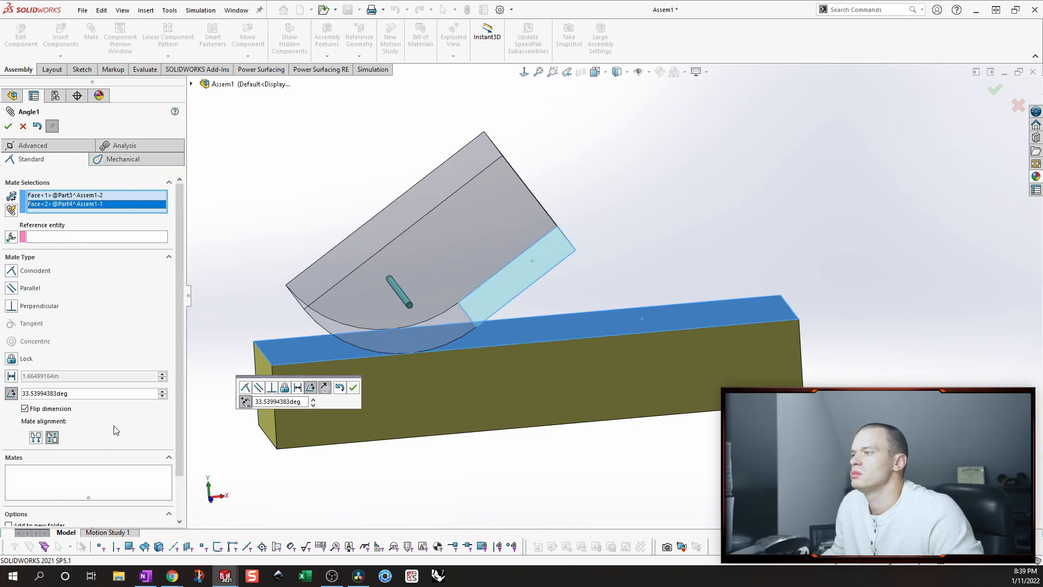
pyautogui.scroll(-2, 115, 430)
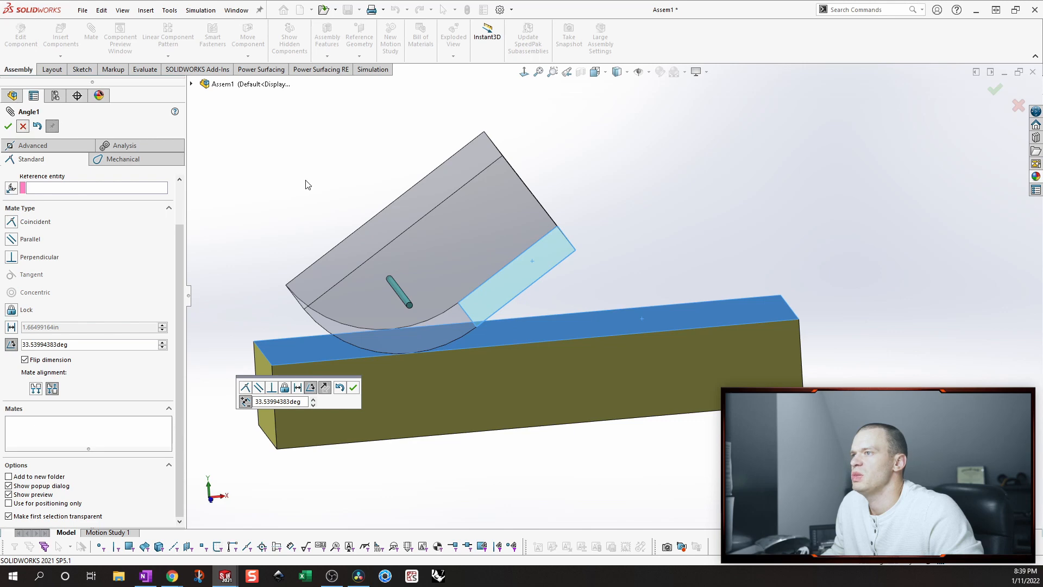
pyautogui.press('Escape')
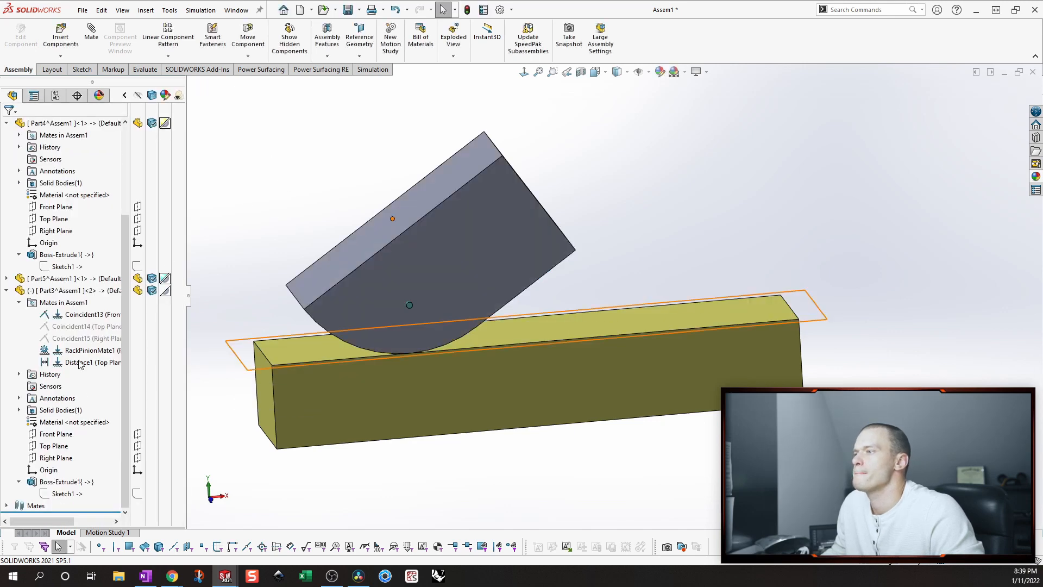
# Add a limit angle mate between the copied rocker's Top Plane and the assembly's Top Plane, with minimum 0° and maximum 85°.
pyautogui.click(51, 445)
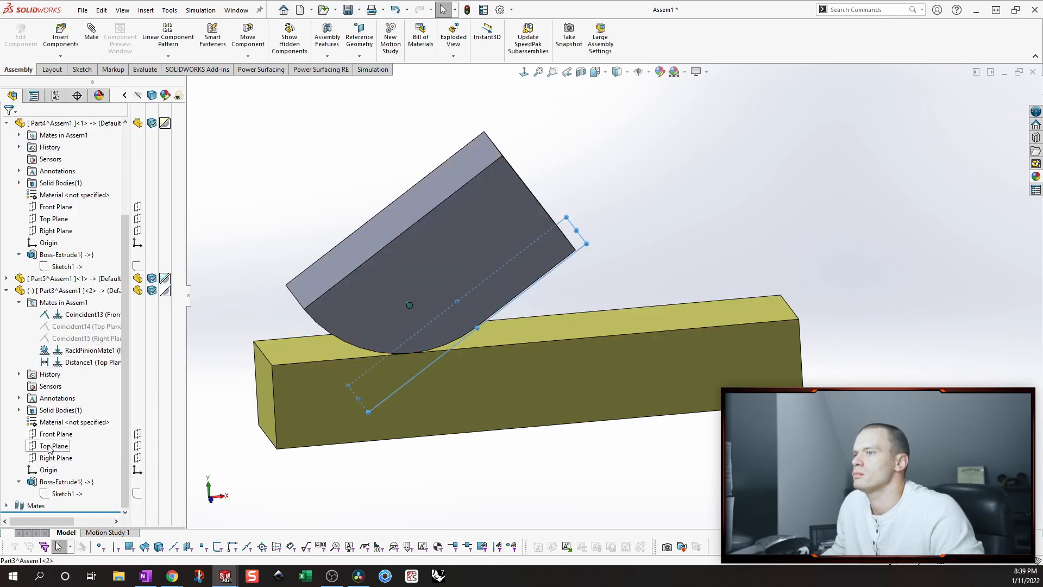
pyautogui.scroll(3, 71, 380)
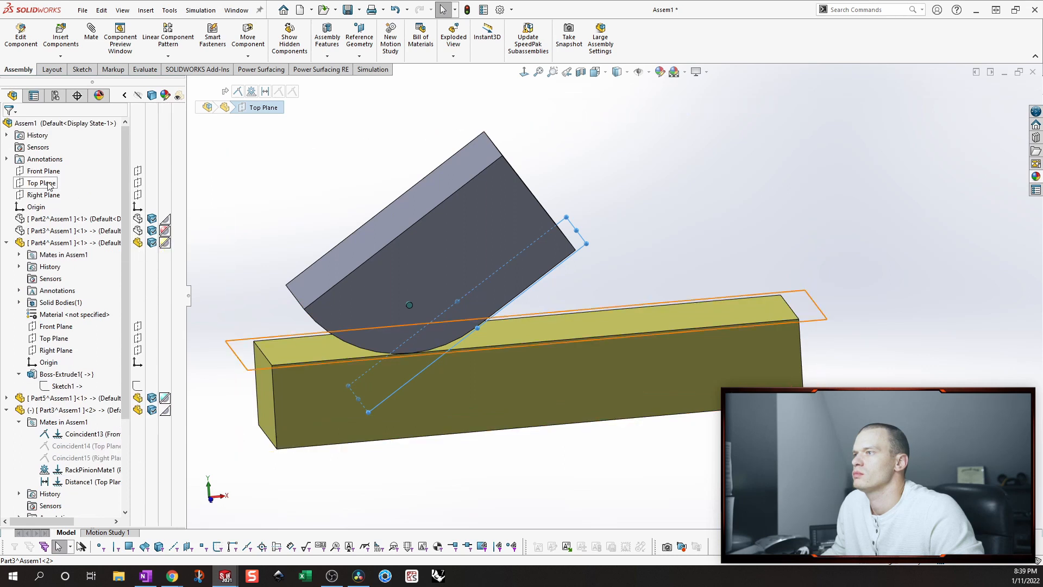
pyautogui.keyDown('ctrl'); pyautogui.click(52, 183); pyautogui.keyUp('ctrl')
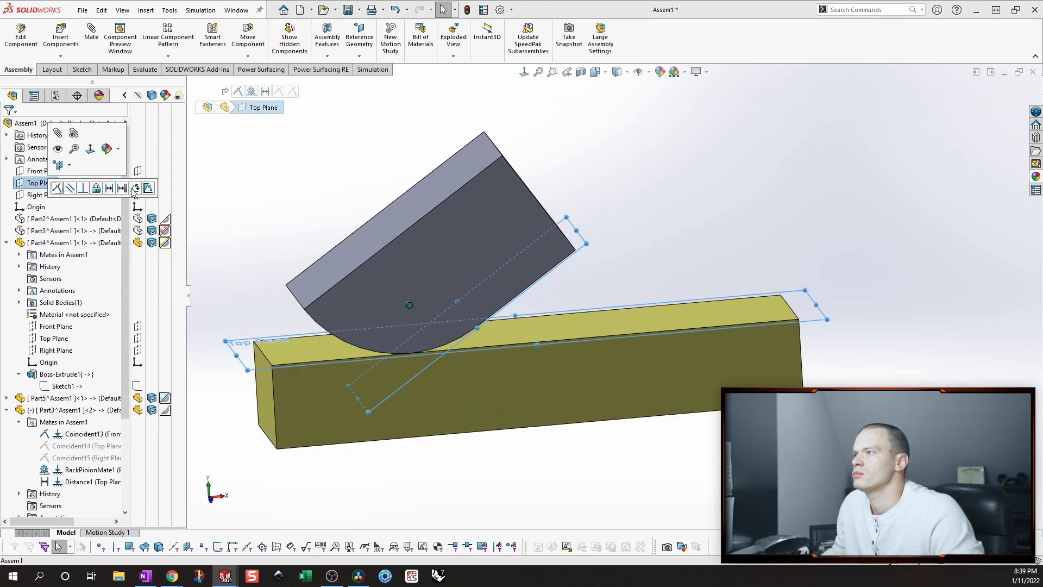
pyautogui.click(147, 188)
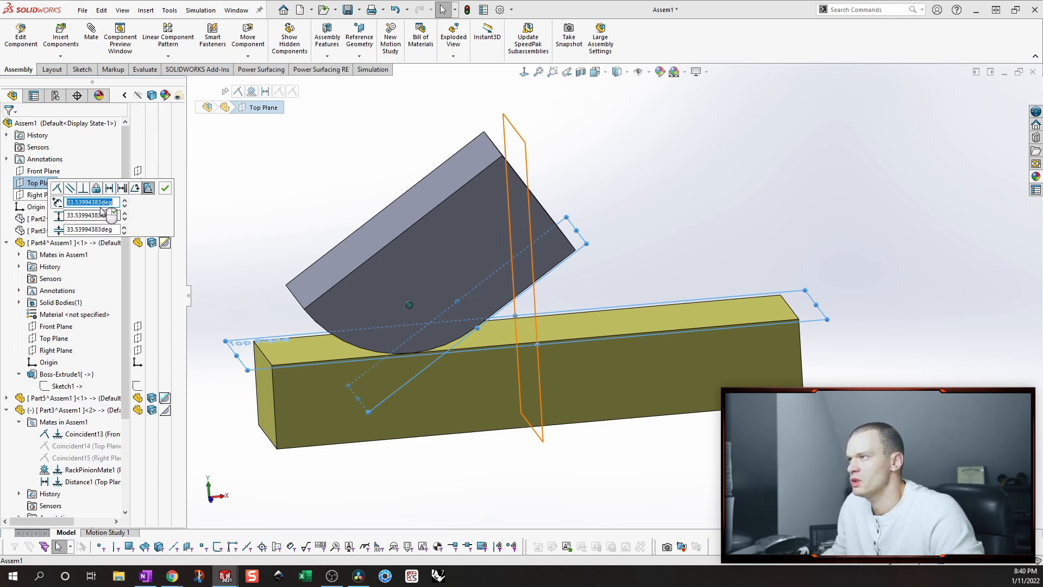
pyautogui.click(102, 229)
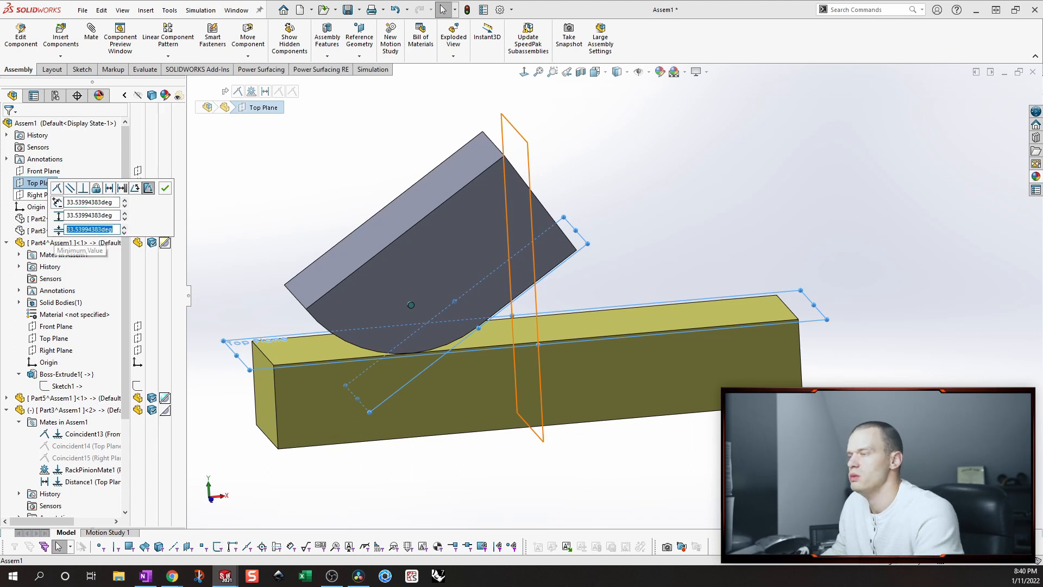
pyautogui.write('0')
pyautogui.press('Tab')
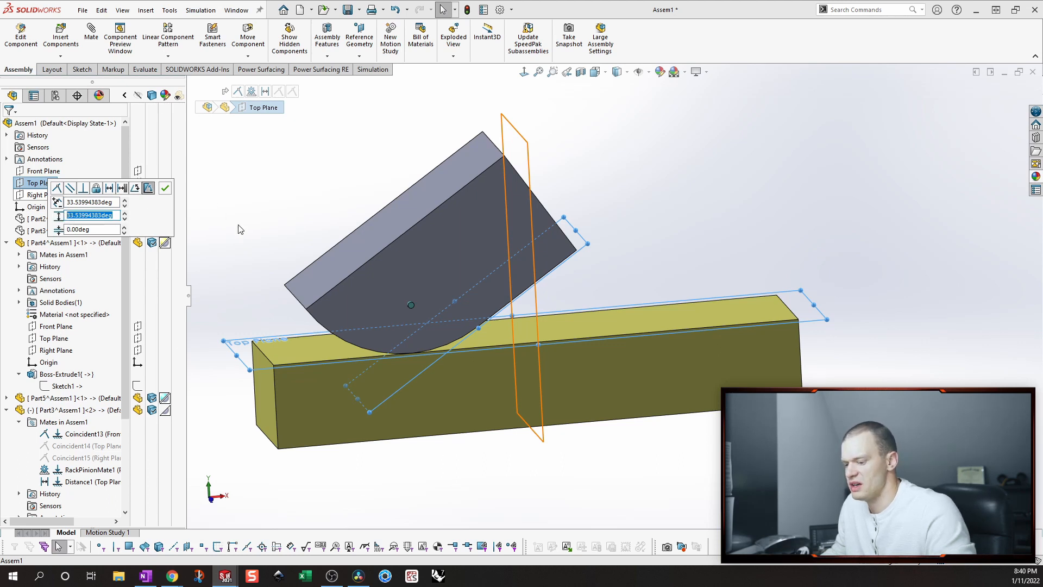
pyautogui.press('Tab')
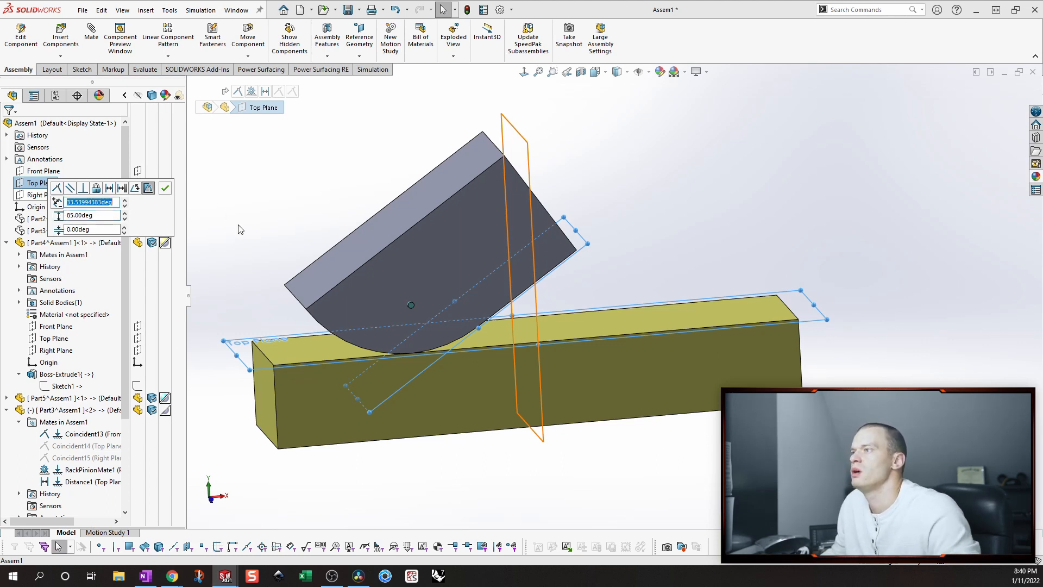
pyautogui.click(165, 189)
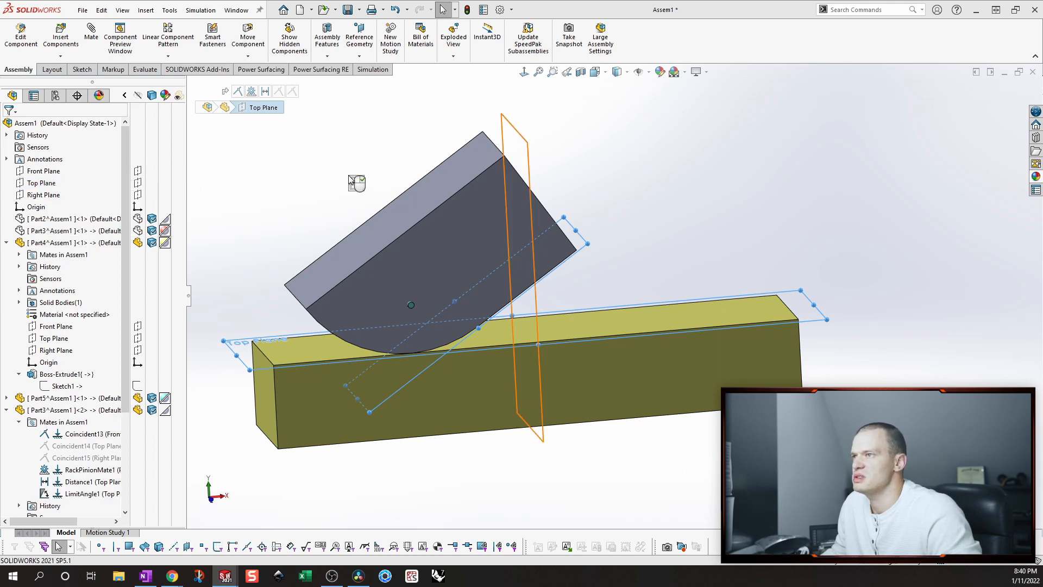
# Roll the copied rocker between its flat and upright limits to test the angle range, and return it flat onto the base.
pyautogui.moveTo(524, 226); pyautogui.dragTo(632, 311)
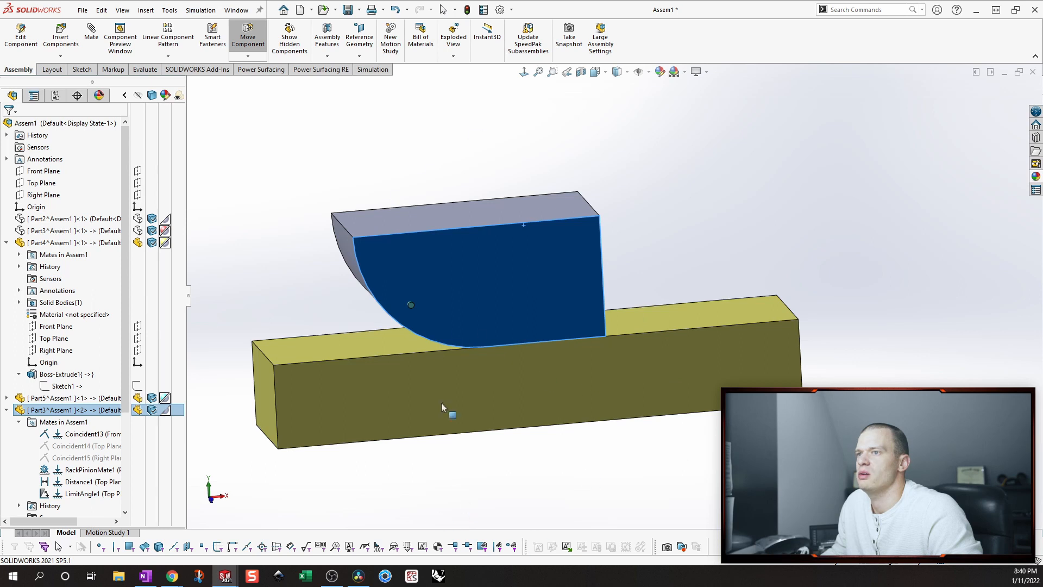
pyautogui.moveTo(661, 417); pyautogui.dragTo(368, 156)
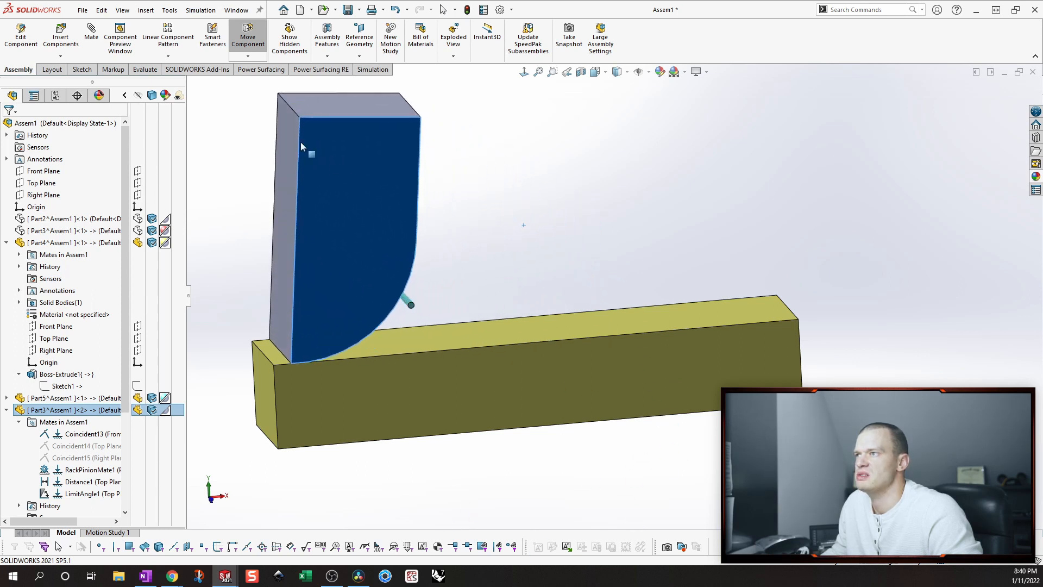
pyautogui.click(654, 188)
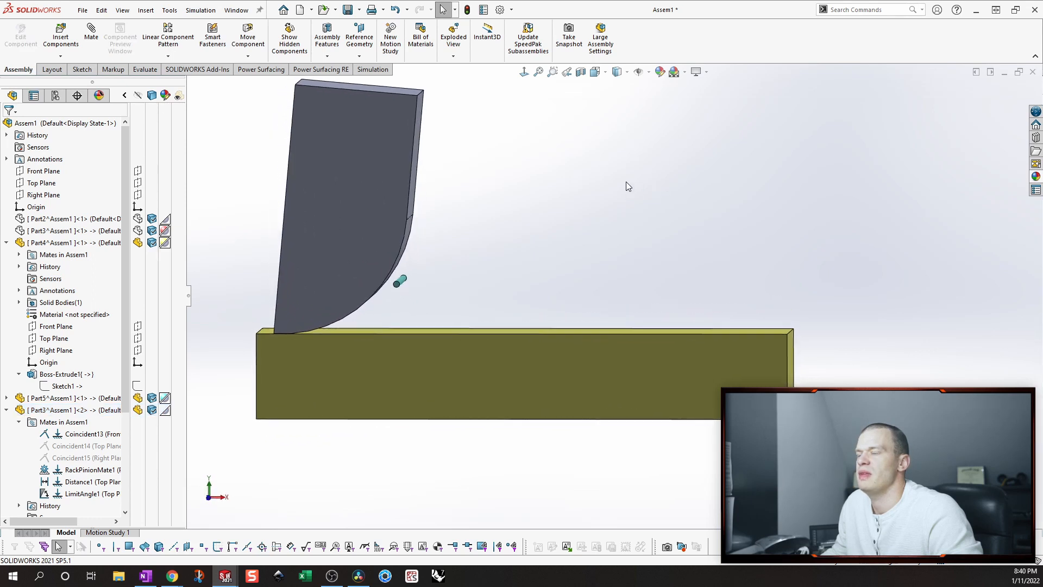
pyautogui.moveTo(398, 127); pyautogui.dragTo(633, 322)
pyautogui.moveTo(674, 186); pyautogui.dragTo(684, 193, button='middle')
pyautogui.click(685, 192)
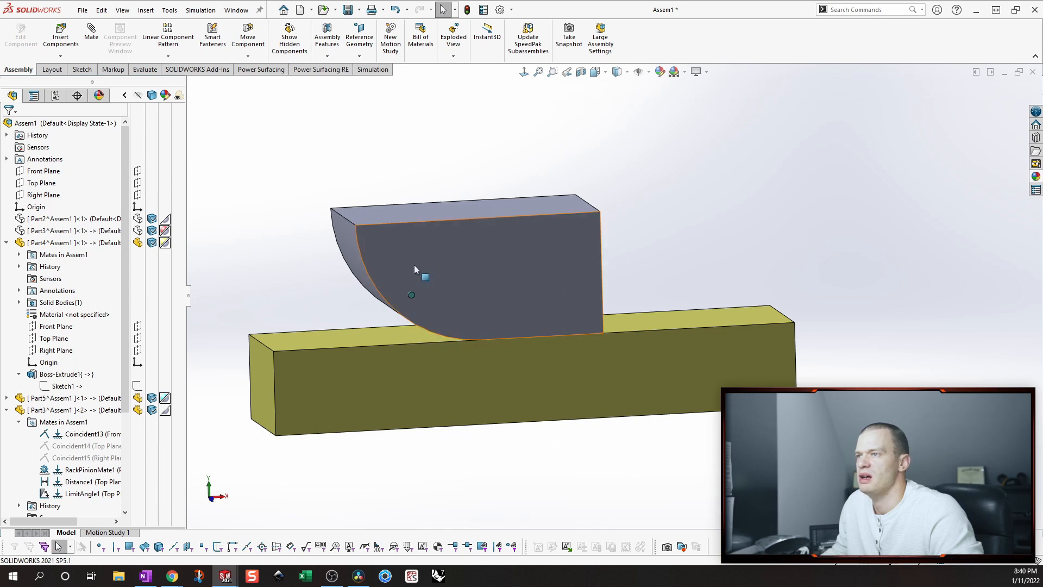
# Save all modified documents, rebuilding first, and store the assembly on the Desktop as Assem1.SLDASM.
pyautogui.moveTo(704, 144); pyautogui.dragTo(734, 178, button='middle')
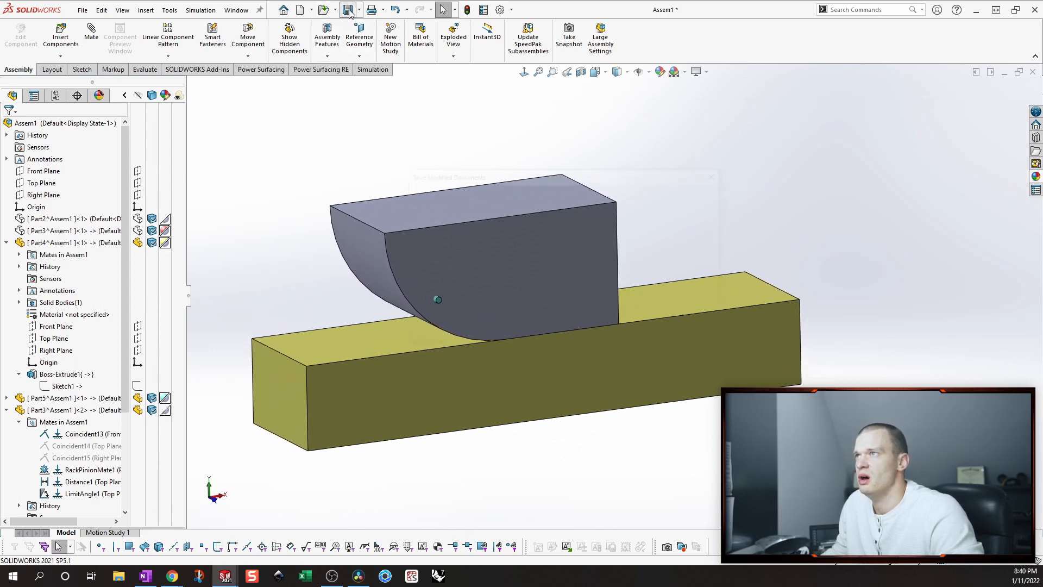
pyautogui.click(629, 335)
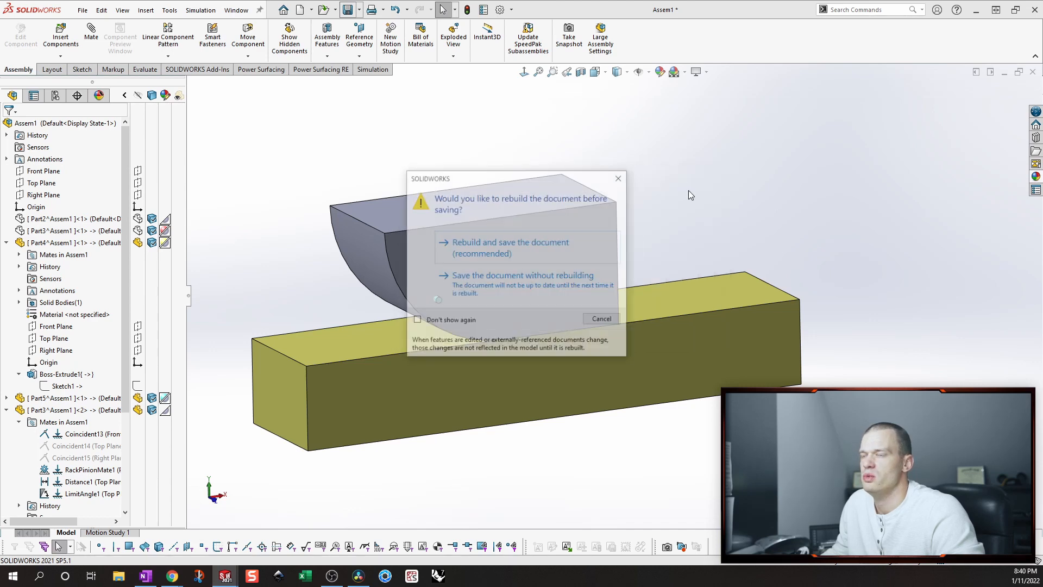
pyautogui.click(553, 247)
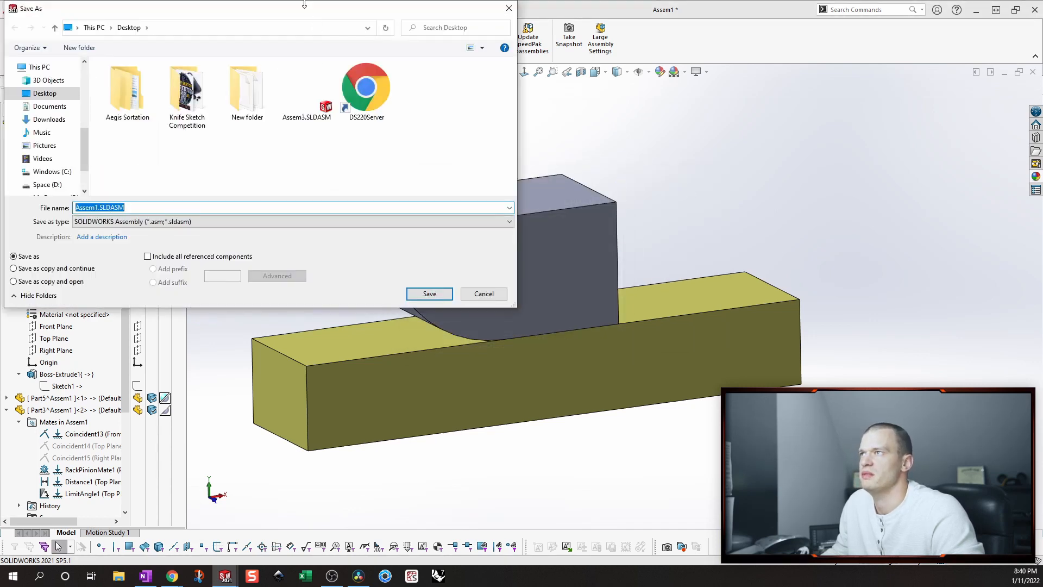
pyautogui.click(429, 294)
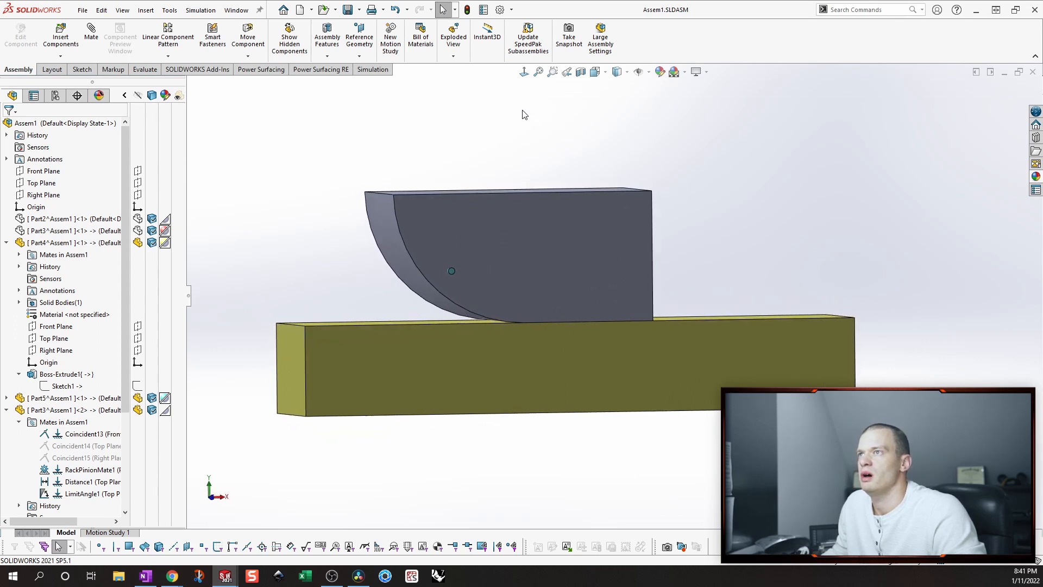
# Edit the copied rocker in the context of the assembly and start a new sketch on its Front Plane.
pyautogui.click(524, 73)
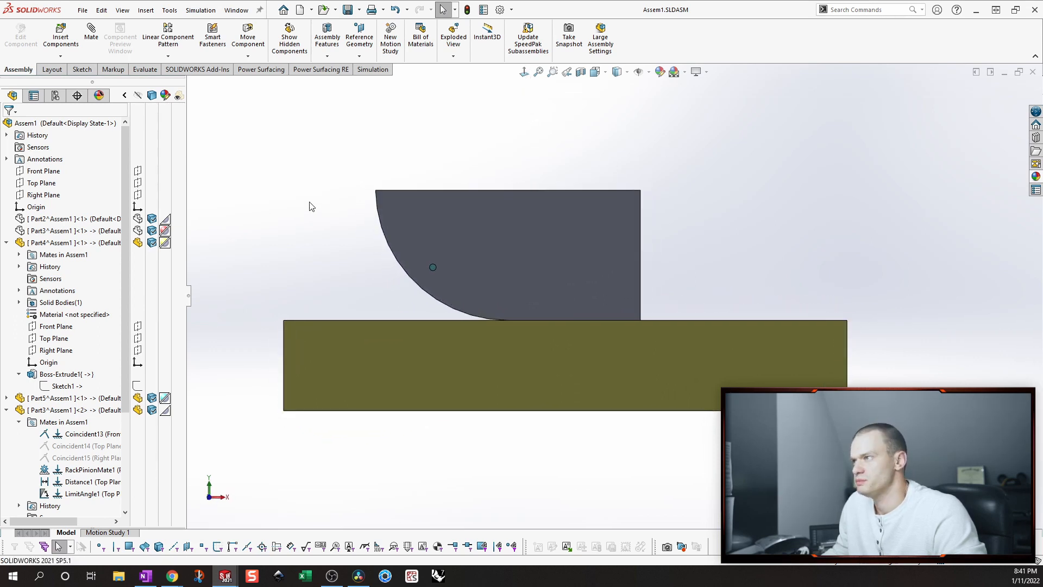
pyautogui.click(439, 225)
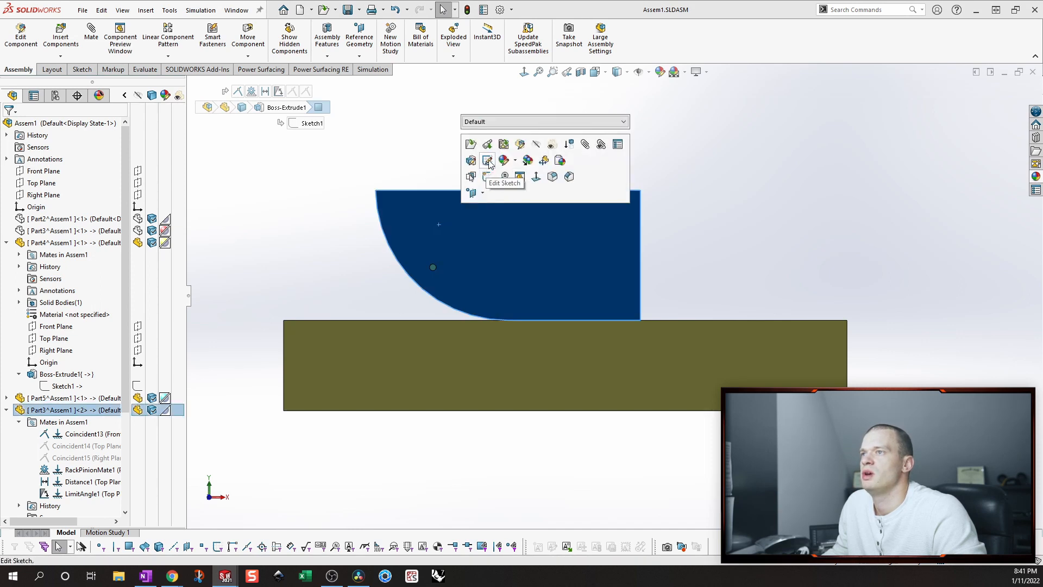
pyautogui.click(654, 273)
pyautogui.moveTo(611, 267); pyautogui.dragTo(614, 278)
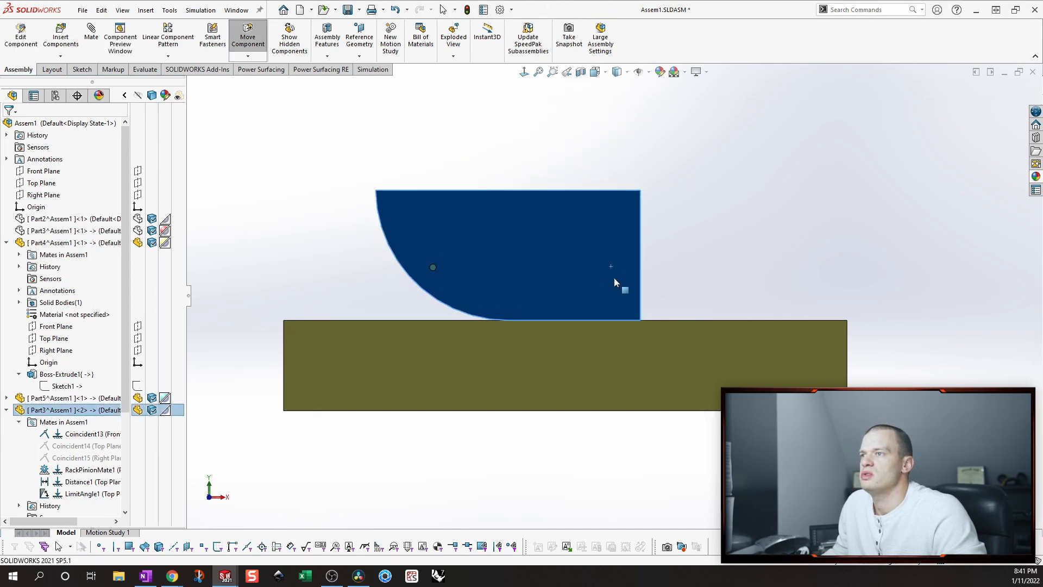
pyautogui.press('Escape')
pyautogui.scroll(-3, 95, 451)
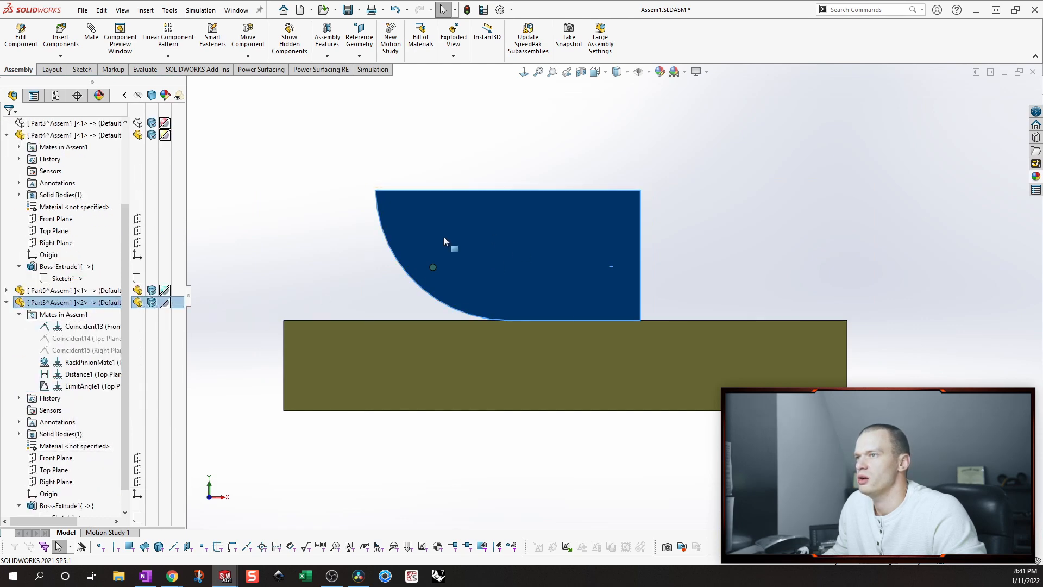
pyautogui.click(299, 234)
pyautogui.rightClick(52, 302)
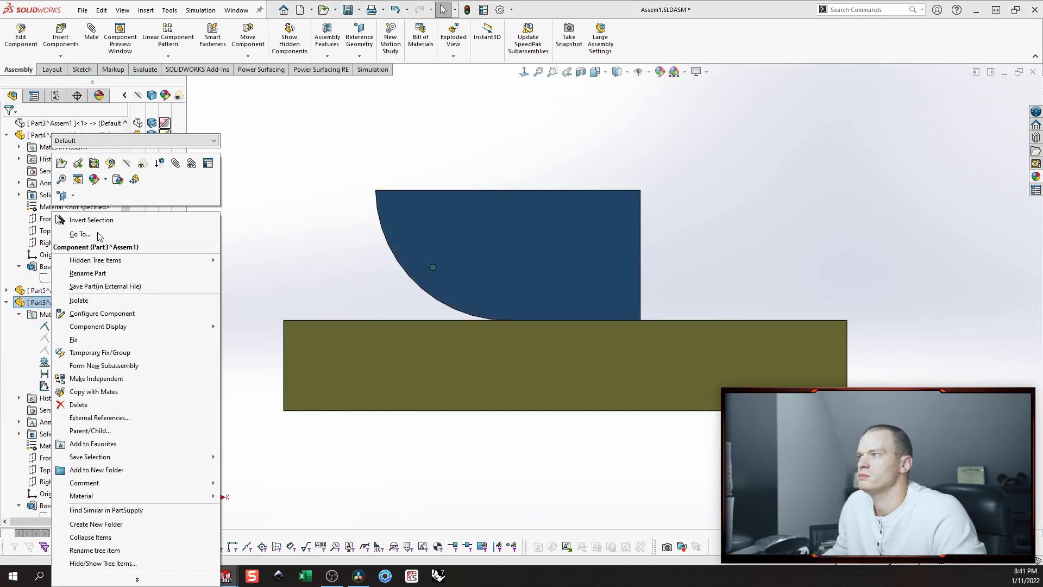
pyautogui.click(78, 163)
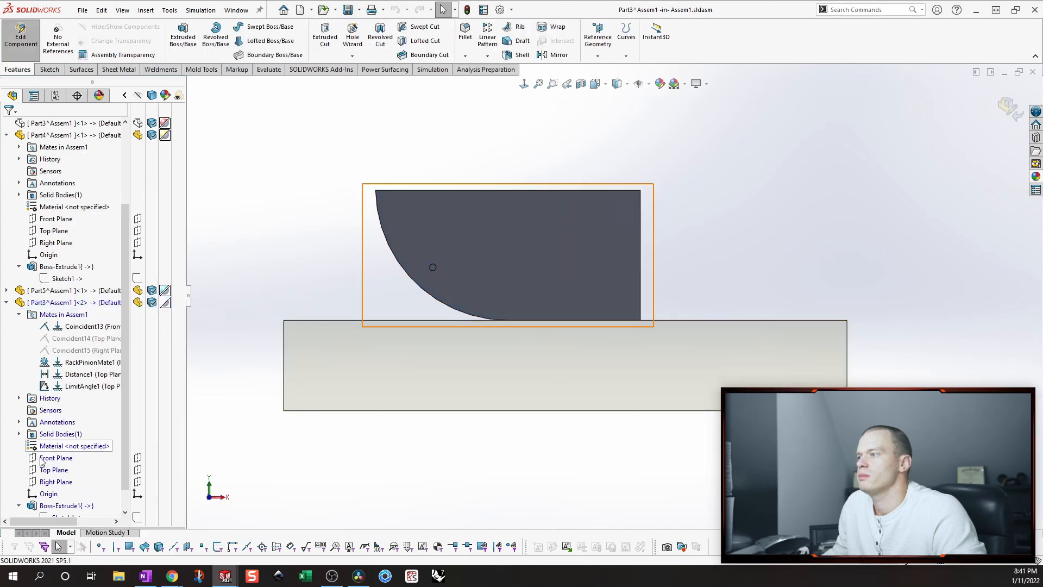
pyautogui.click(47, 462)
pyautogui.click(89, 426)
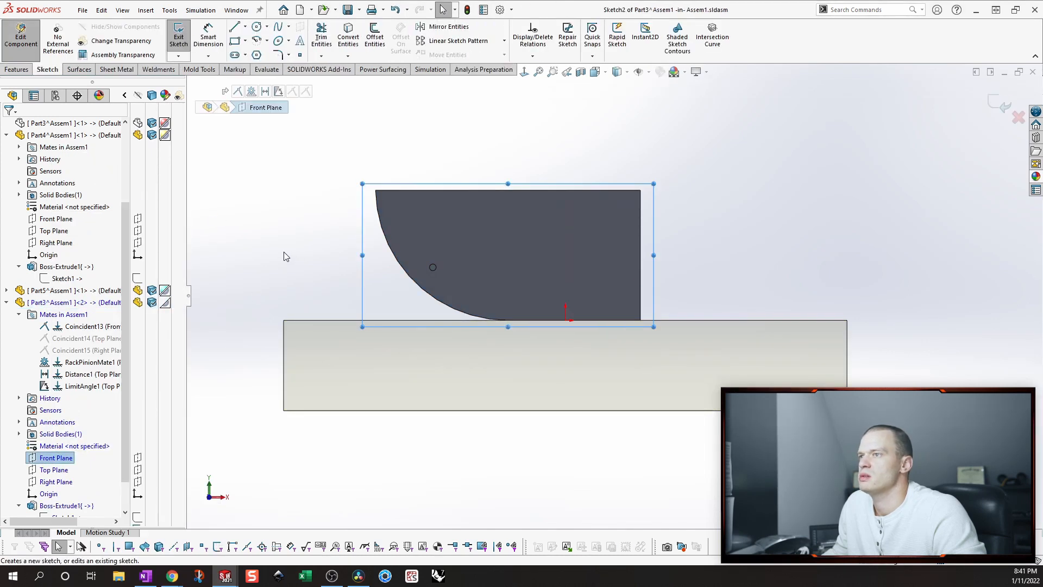
# Sketch a point at the centre of the small fixed circle seen through the copied rocker.
pyautogui.press('s')
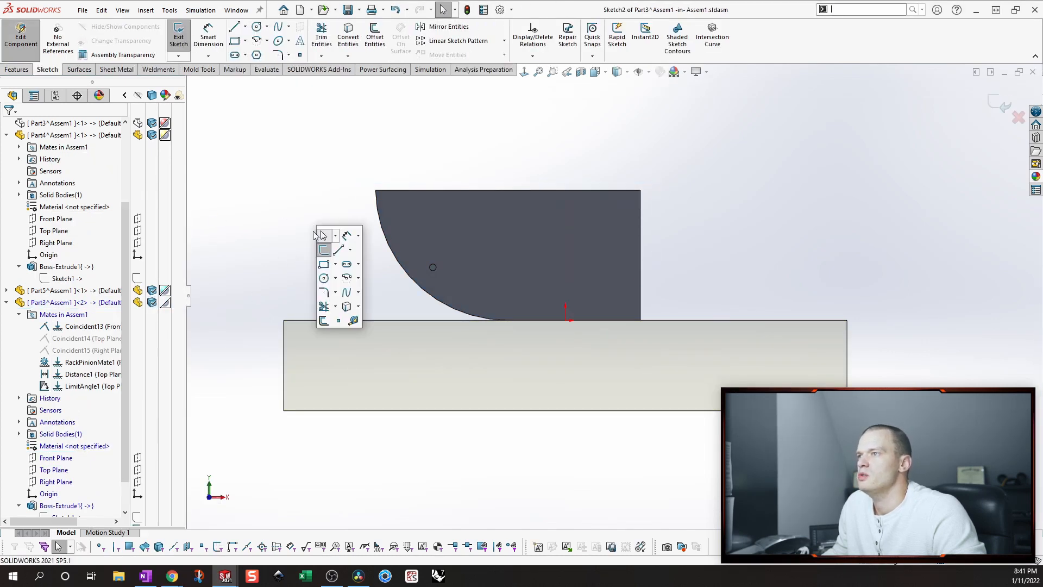
pyautogui.click(340, 321)
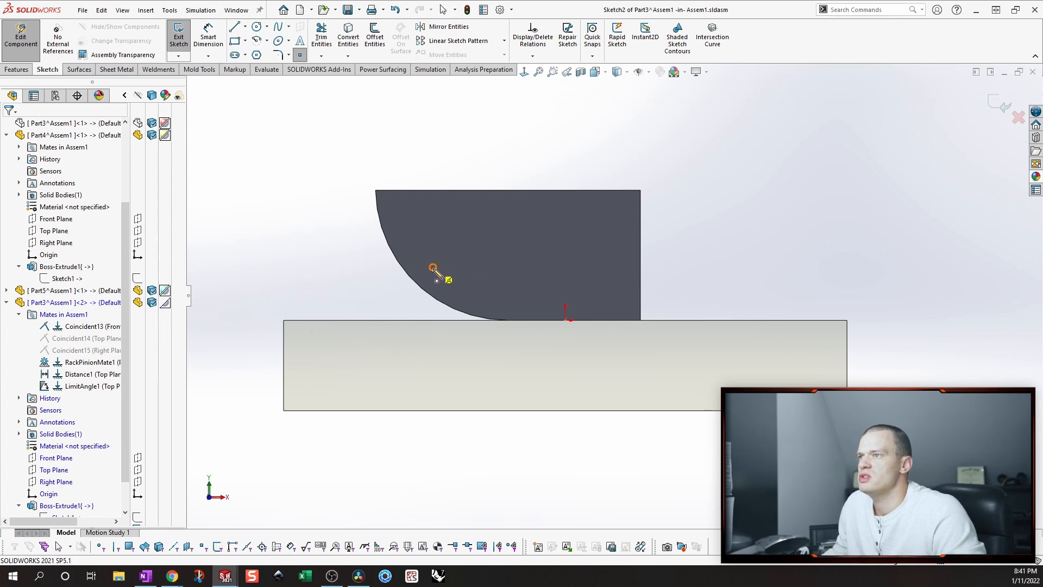
pyautogui.scroll(-5, 430, 275)
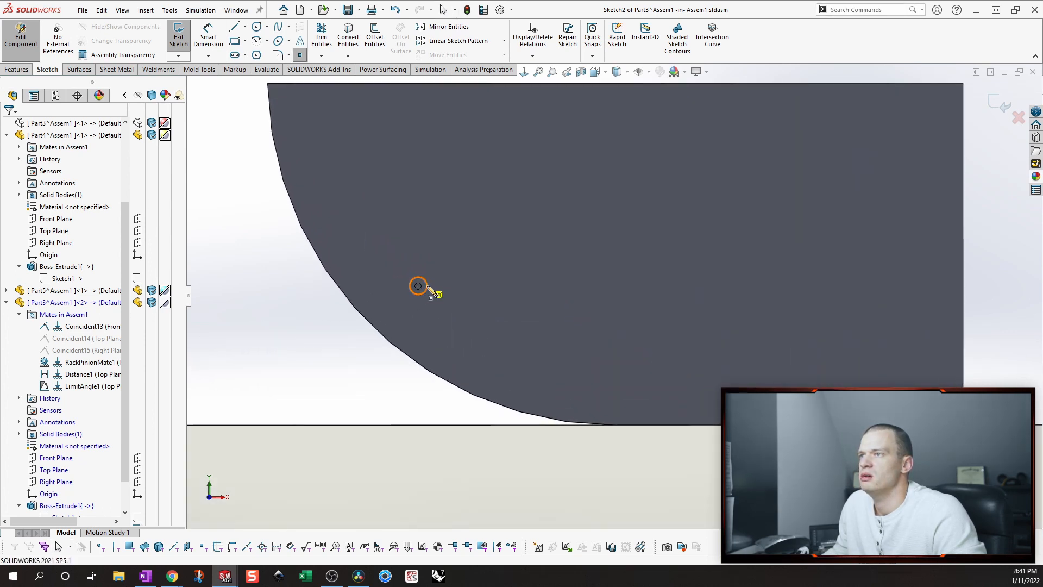
pyautogui.click(418, 286)
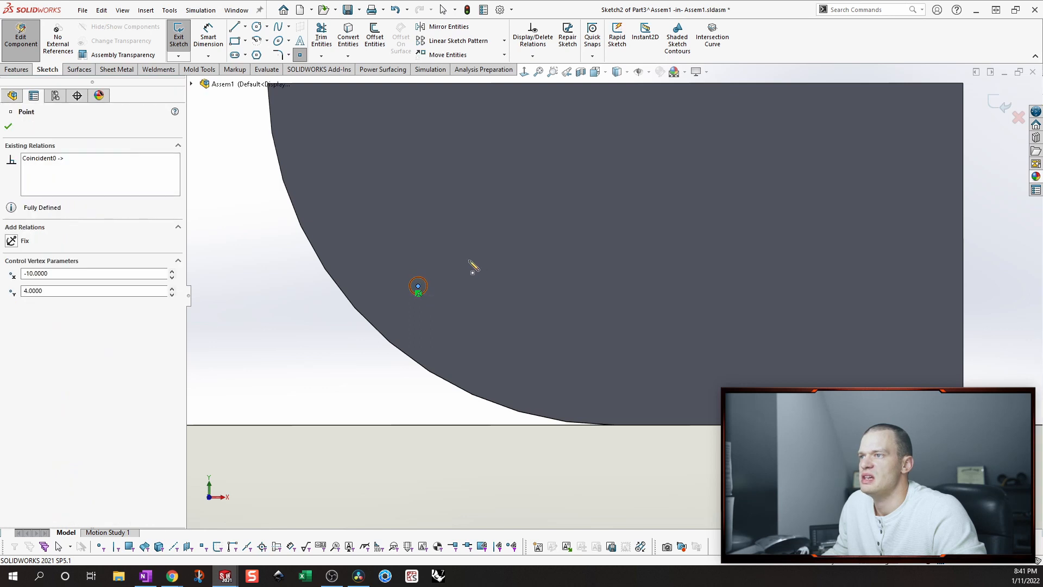
pyautogui.press('Escape')
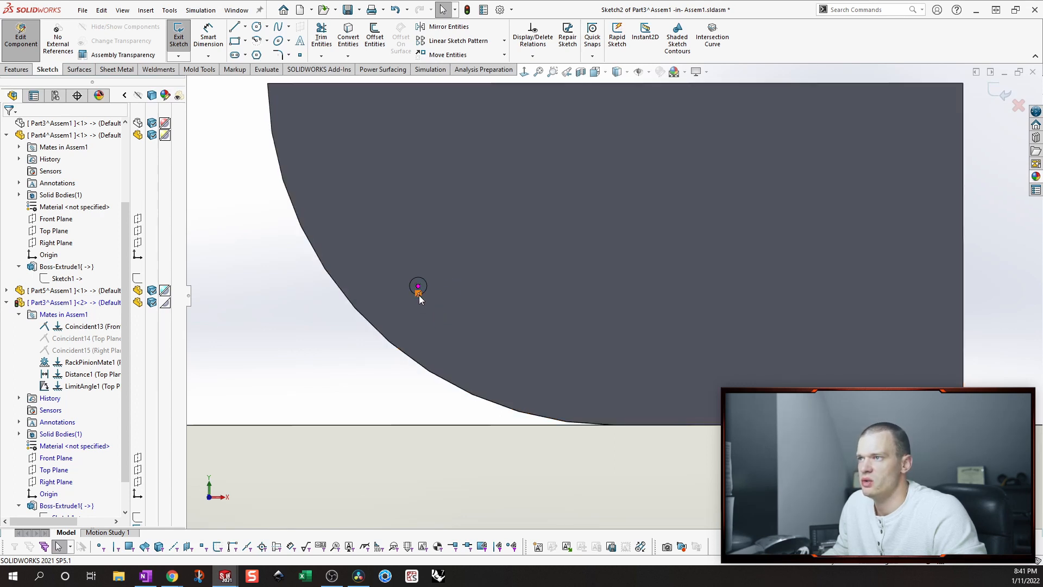
# Replace the first point's coincident relation with a Fix relation, and finish the sketch to return to the assembly.
pyautogui.moveTo(296, 262); pyautogui.dragTo(427, 302)
pyautogui.click(460, 242)
pyautogui.click(316, 321)
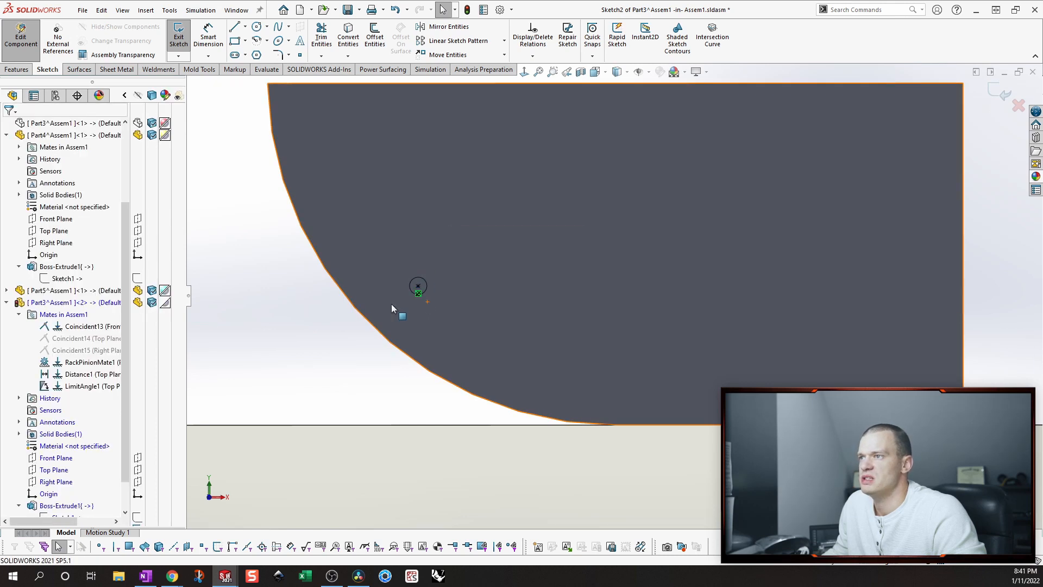
pyautogui.scroll(2, 573, 275)
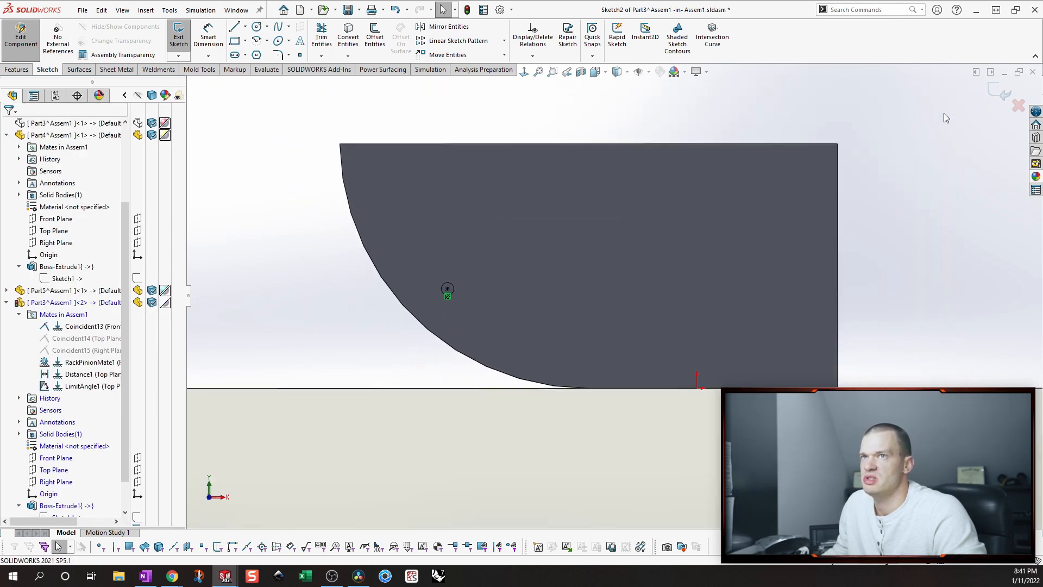
pyautogui.click(998, 96)
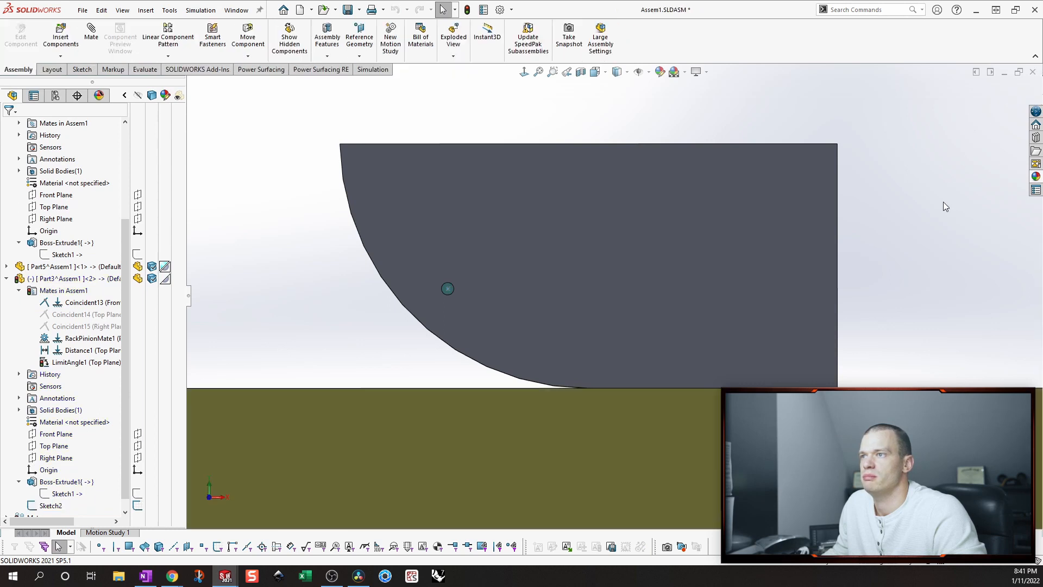
# Roll the copied rocker up slightly from its flat position on the base.
pyautogui.scroll(1, 943, 200)
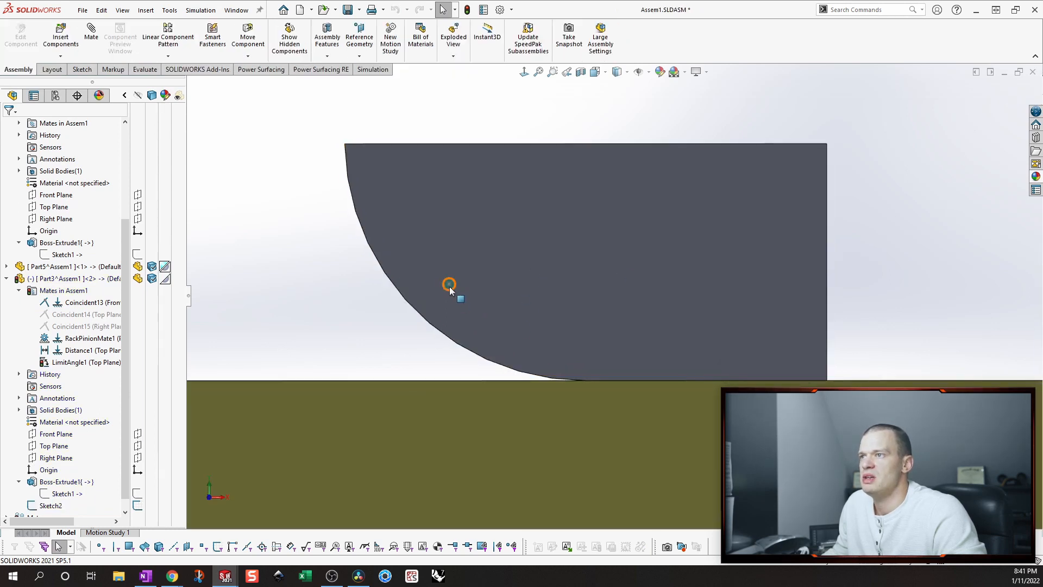
pyautogui.press('f')
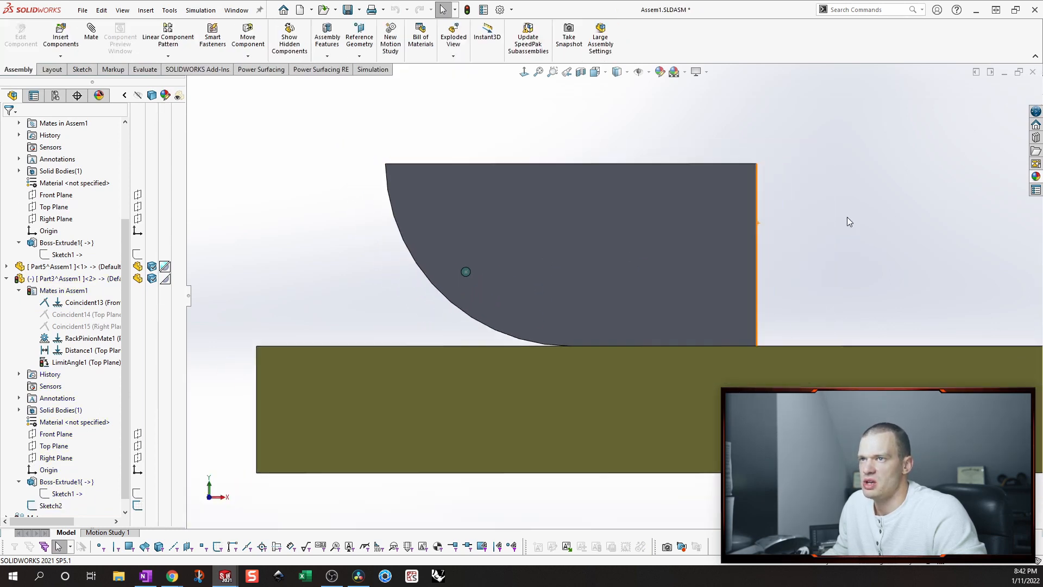
pyautogui.moveTo(684, 277); pyautogui.dragTo(693, 357)
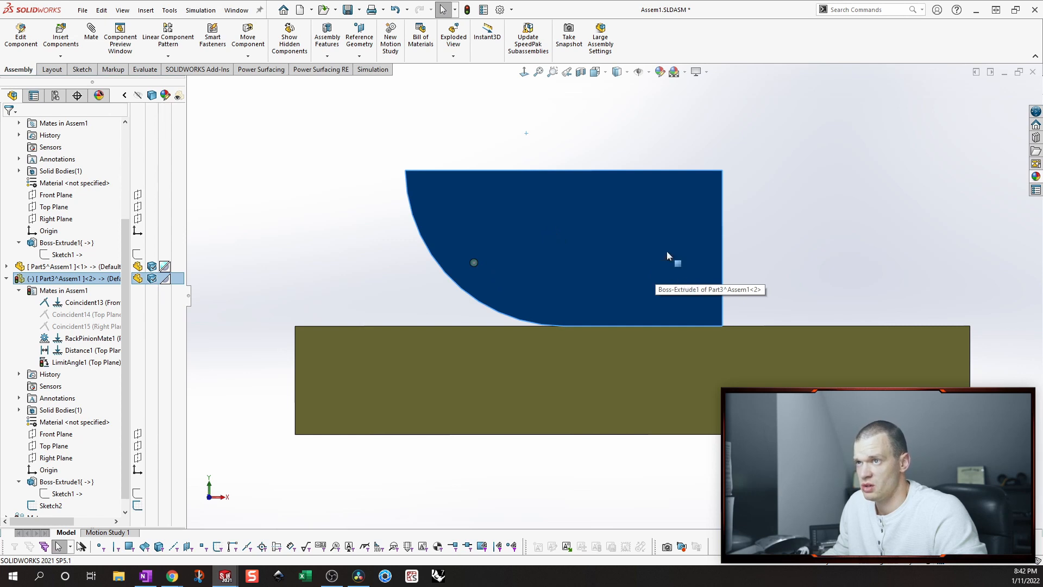
pyautogui.moveTo(667, 252); pyautogui.dragTo(646, 215)
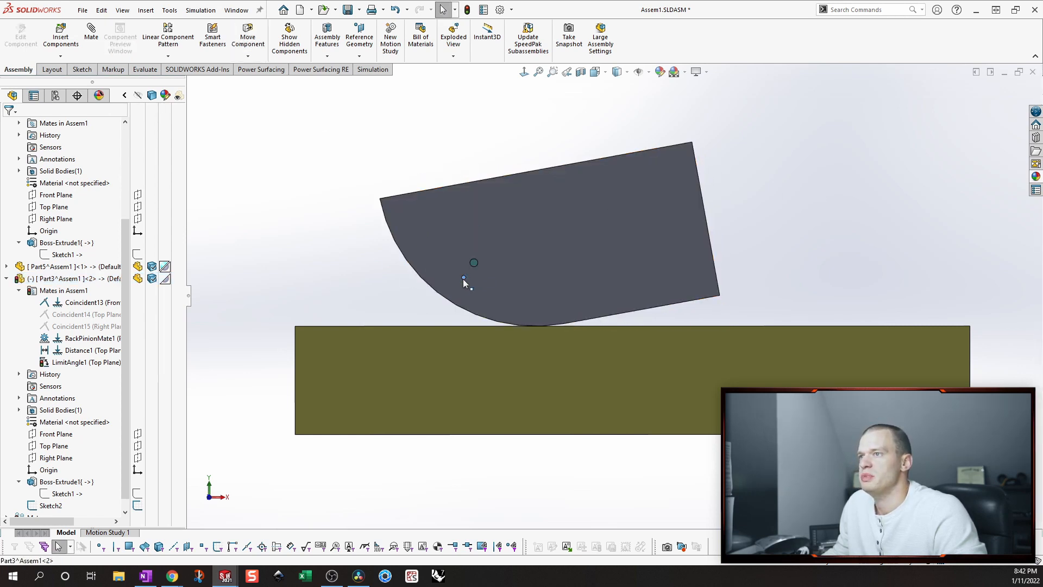
# Reopen the rocker's point sketch and add a second point at the small circle's centre.
pyautogui.click(463, 279)
pyautogui.click(501, 214)
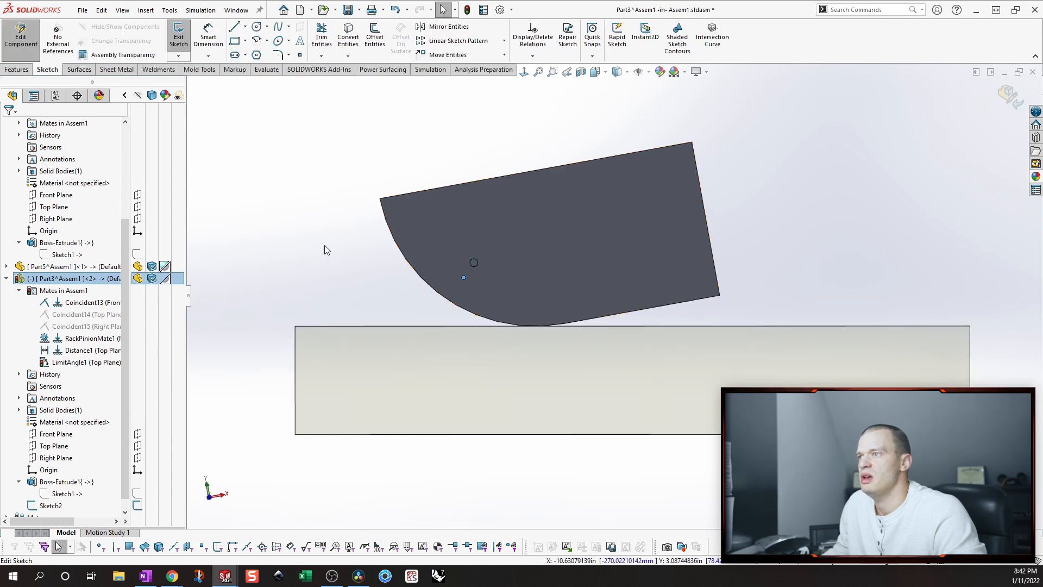
pyautogui.press('s')
pyautogui.click(356, 343)
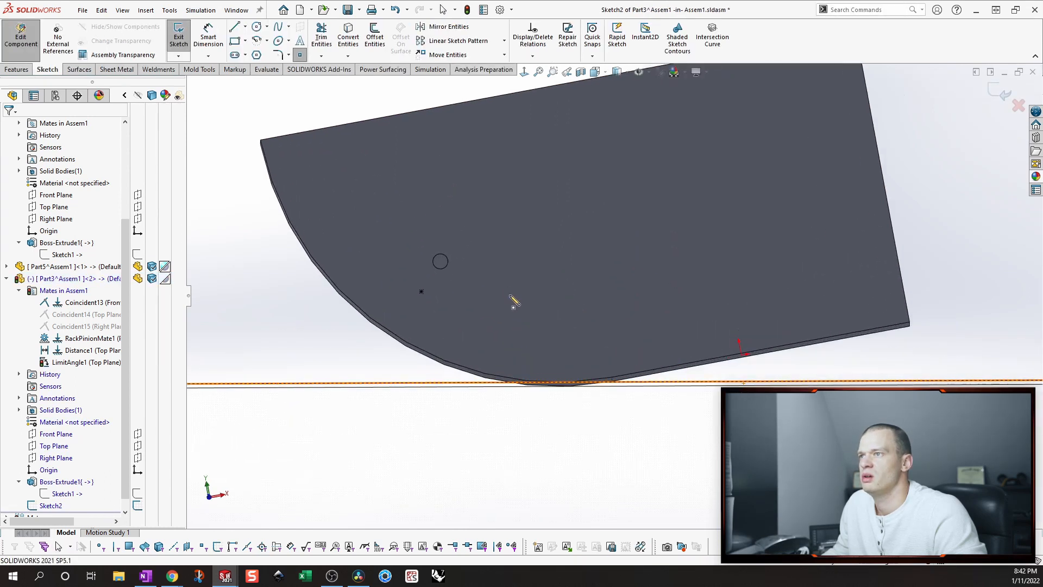
pyautogui.click(439, 265)
pyautogui.press('Escape')
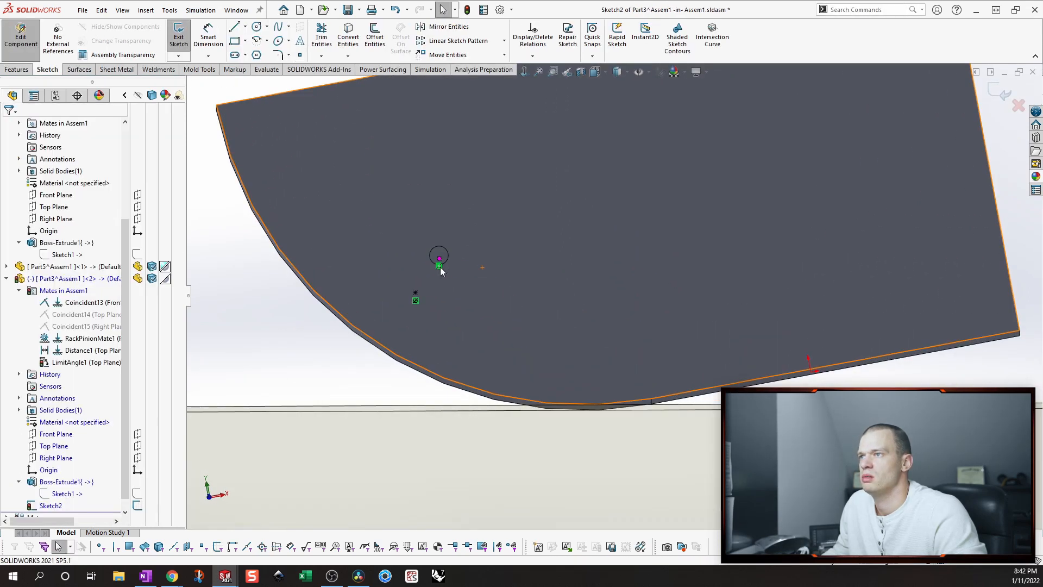
# Fix the second point in place of its coincident relation, then leave the sketch and the in-context part edit.
pyautogui.click(439, 262)
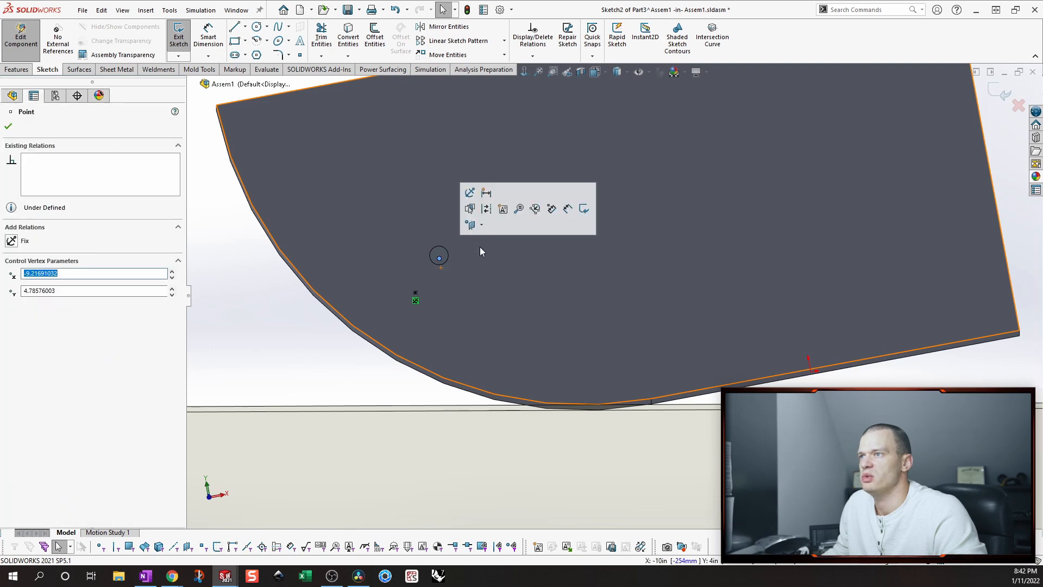
pyautogui.click(472, 208)
pyautogui.click(1004, 94)
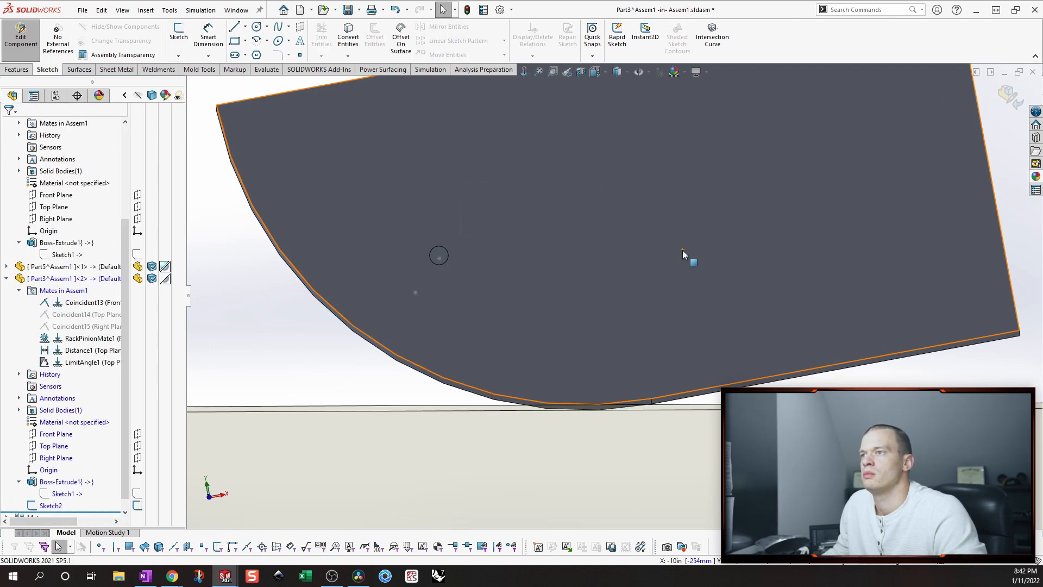
pyautogui.click(1005, 97)
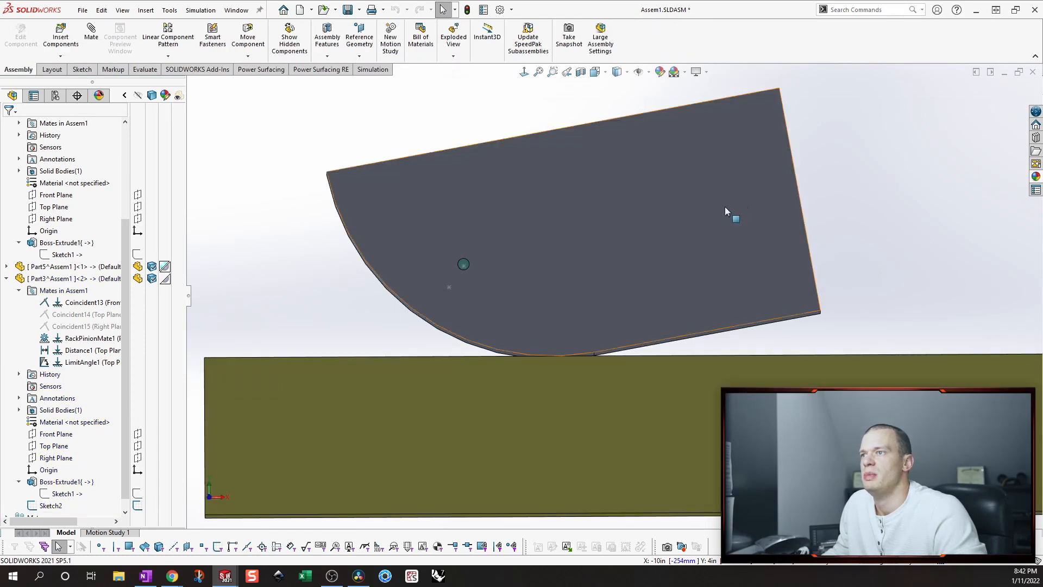
# Roll the rocker further up, reopen its point sketch and add a third point at the small circle's centre.
pyautogui.moveTo(725, 206); pyautogui.dragTo(229, 297)
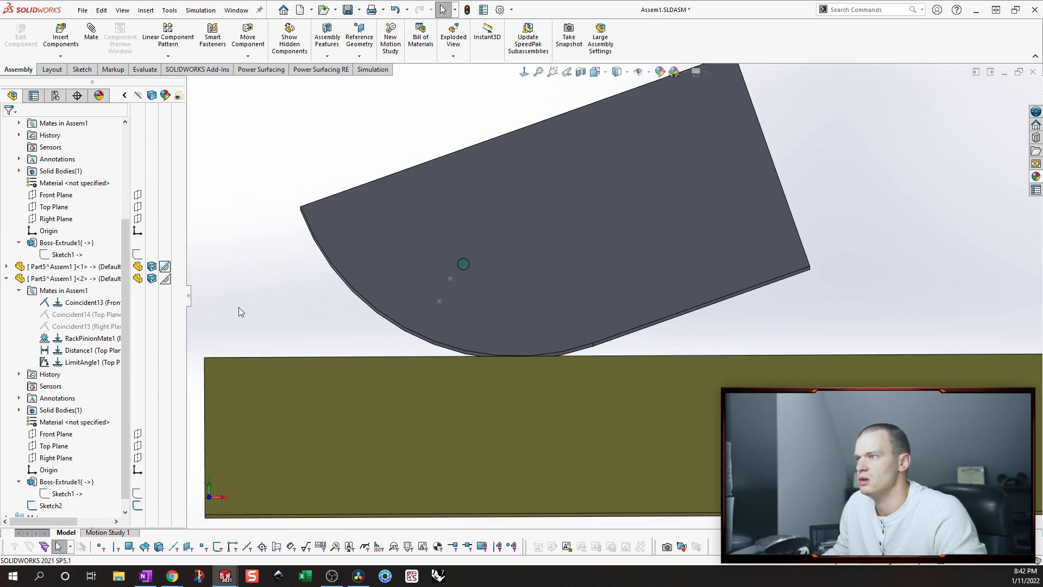
pyautogui.click(451, 280)
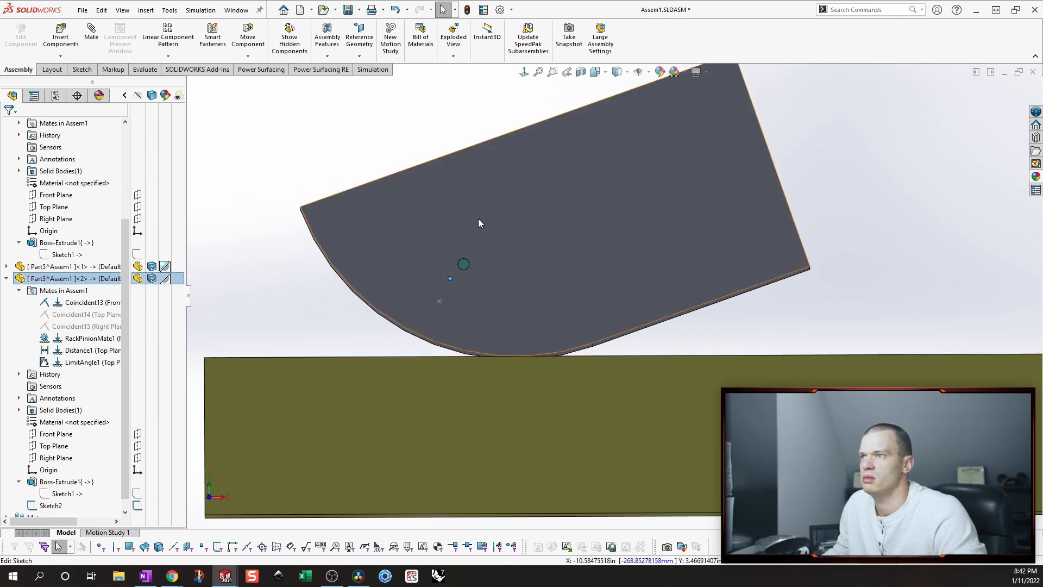
pyautogui.press('s')
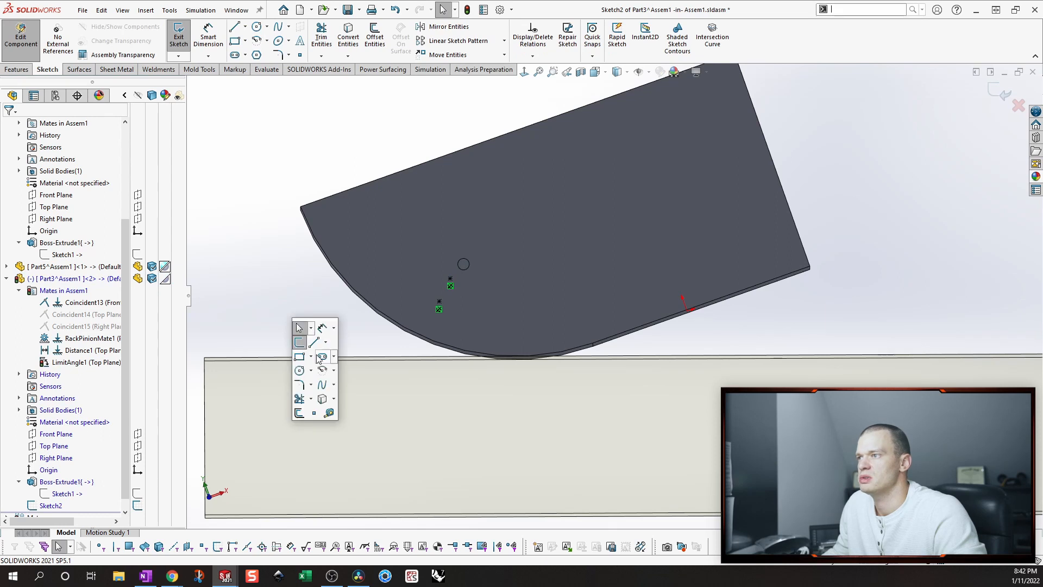
pyautogui.click(314, 413)
pyautogui.scroll(-2, 481, 298)
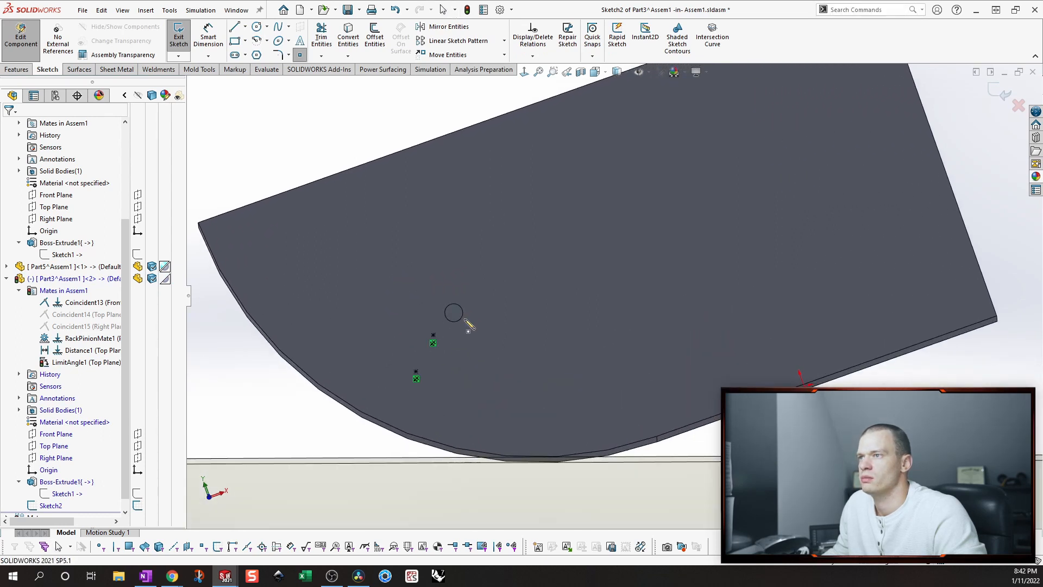
pyautogui.click(454, 315)
pyautogui.press('Escape')
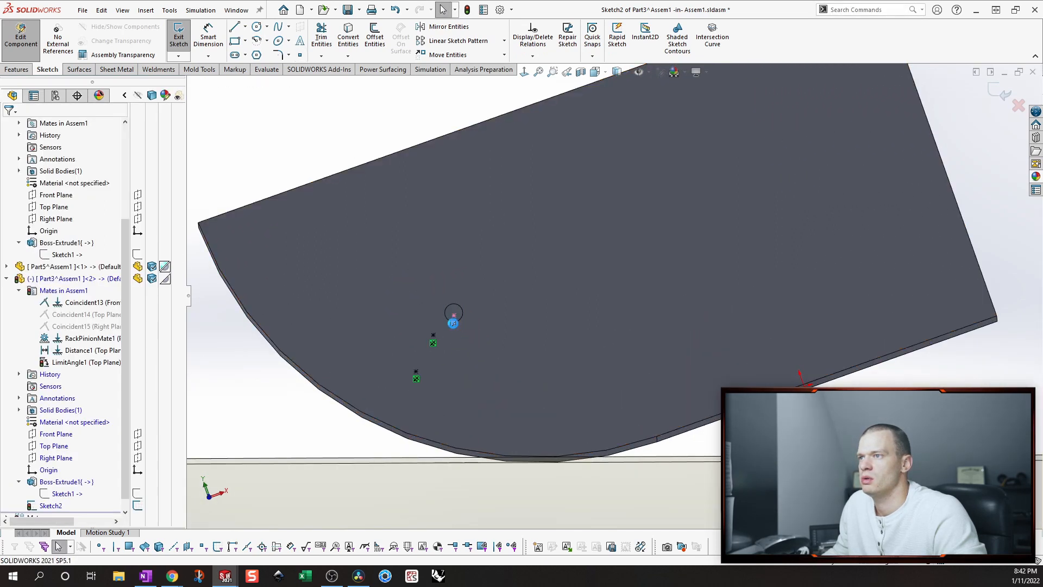
# Give the third point a Fix relation instead of the coincident one, and return to editing the assembly.
pyautogui.click(455, 318)
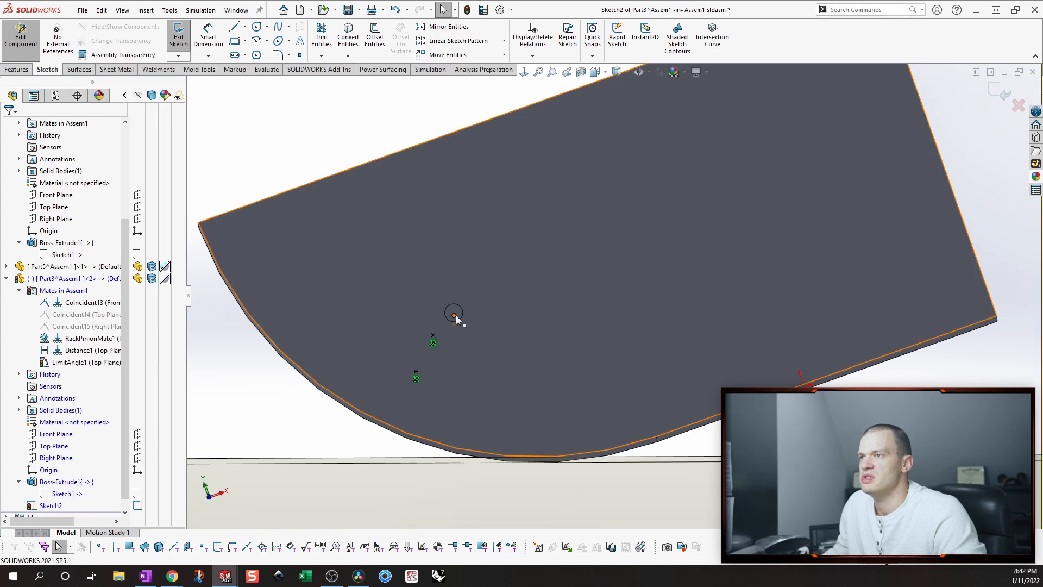
pyautogui.click(494, 264)
pyautogui.click(961, 144)
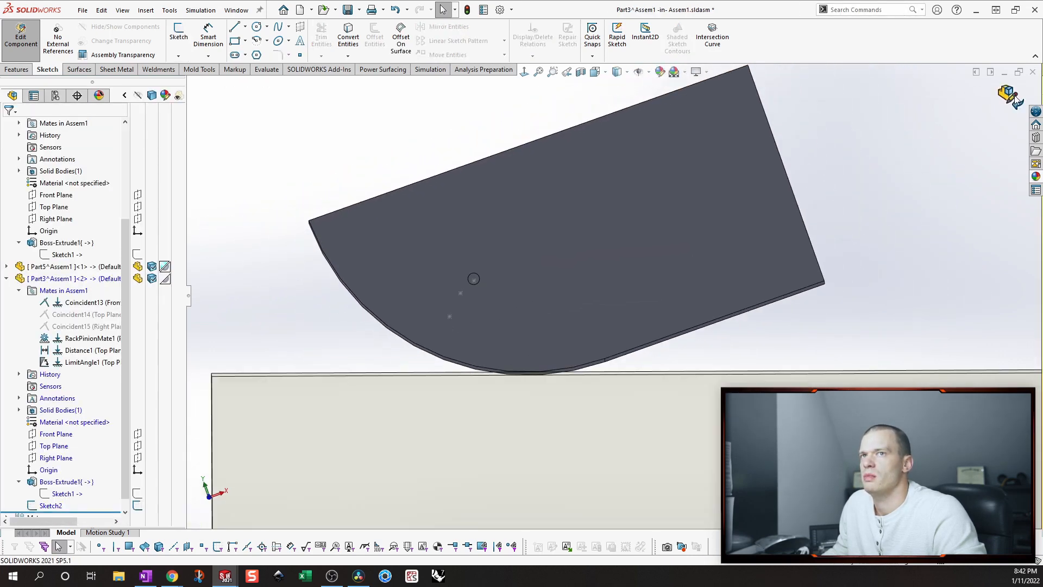
pyautogui.click(1014, 99)
# Roll the rocker to a steeper tilt, reopen its point sketch and add a fourth point at the small circle's centre.
pyautogui.moveTo(749, 278); pyautogui.dragTo(446, 304)
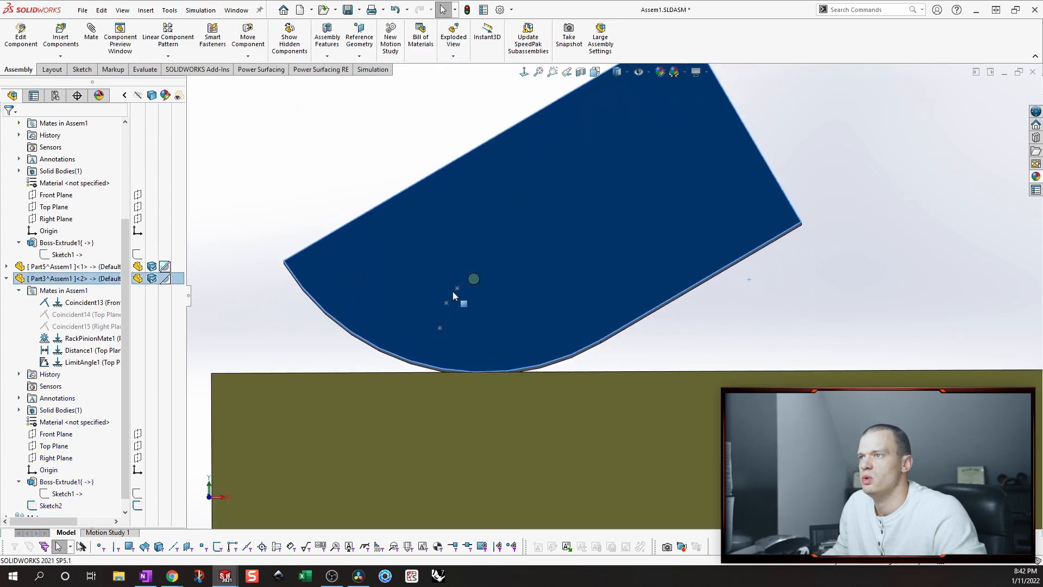
pyautogui.click(460, 294)
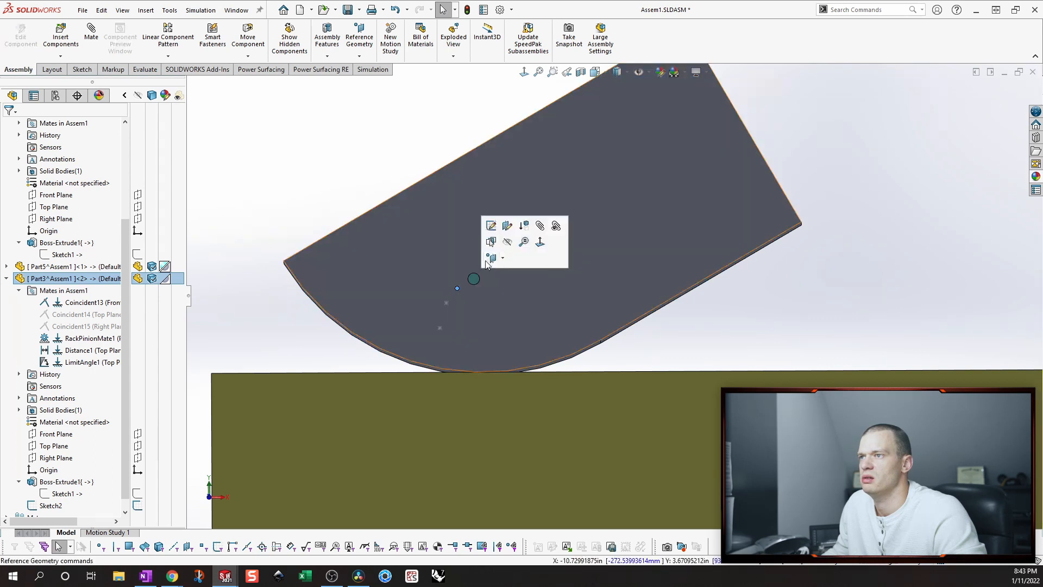
pyautogui.click(494, 226)
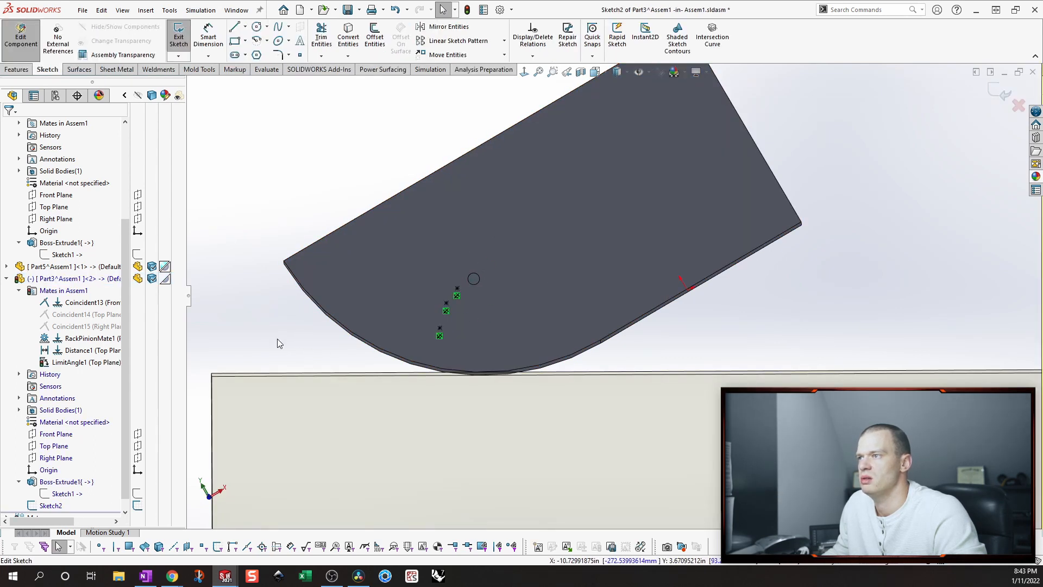
pyautogui.press('s')
pyautogui.click(305, 433)
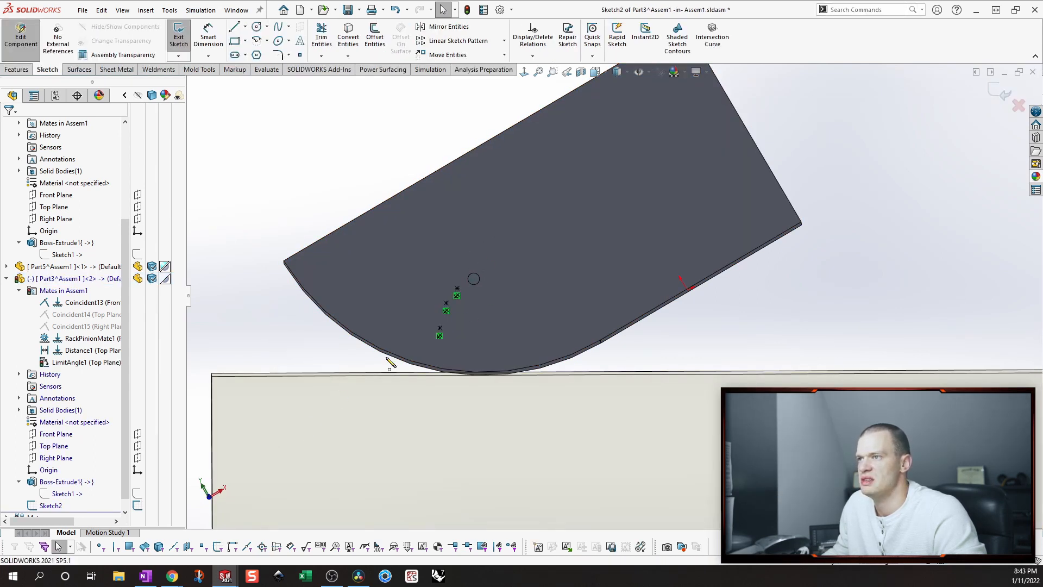
pyautogui.scroll(-3, 473, 319)
pyautogui.click(438, 326)
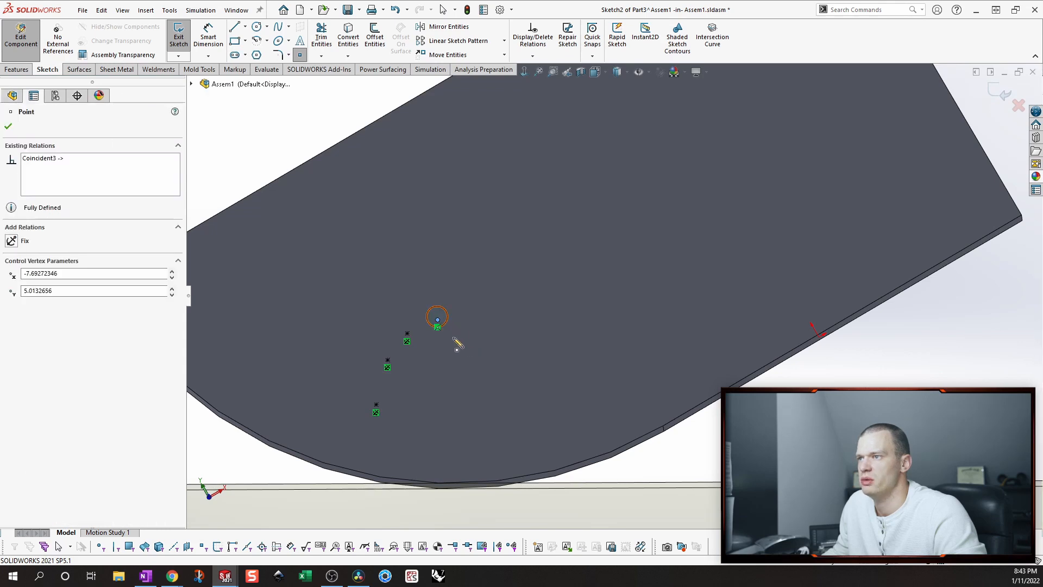
pyautogui.press('Escape')
# Fix the fourth point without its coincident relation and exit the sketch.
pyautogui.click(438, 326)
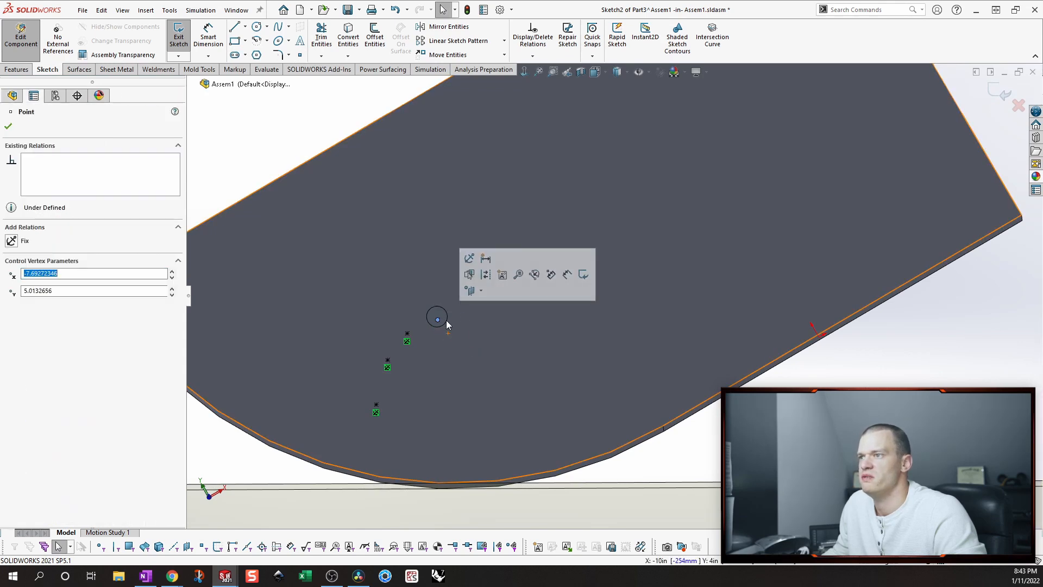
pyautogui.click(468, 272)
pyautogui.click(1004, 92)
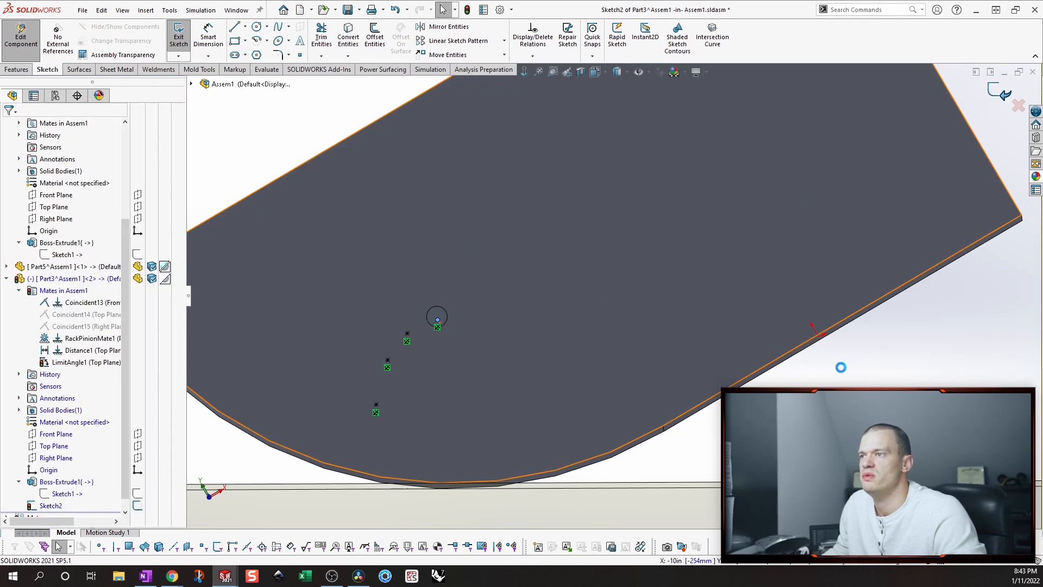
pyautogui.scroll(3, 937, 346)
pyautogui.scroll(2, 891, 263)
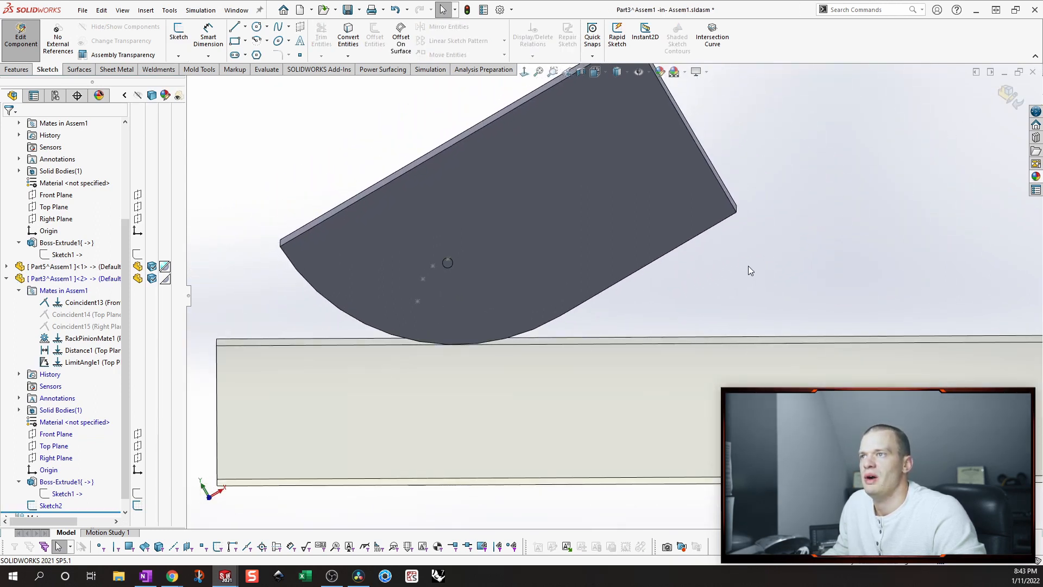
# Return to the assembly, roll the rocker to a steeper tilt than the fourth point's position, and reopen its point sketch.
pyautogui.click(682, 216)
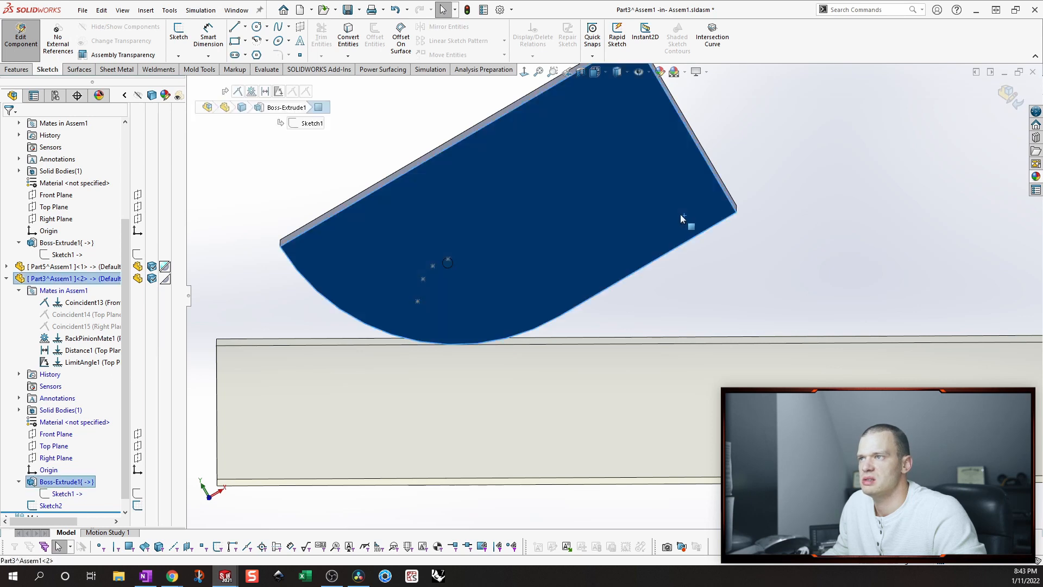
pyautogui.moveTo(681, 215); pyautogui.dragTo(671, 203)
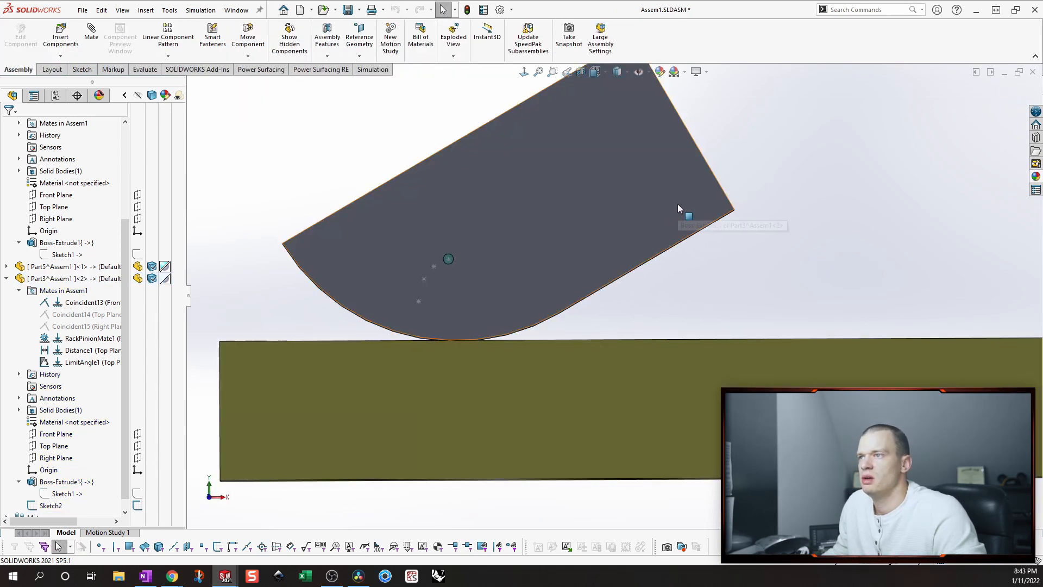
pyautogui.click(659, 200)
pyautogui.moveTo(659, 196); pyautogui.dragTo(608, 172)
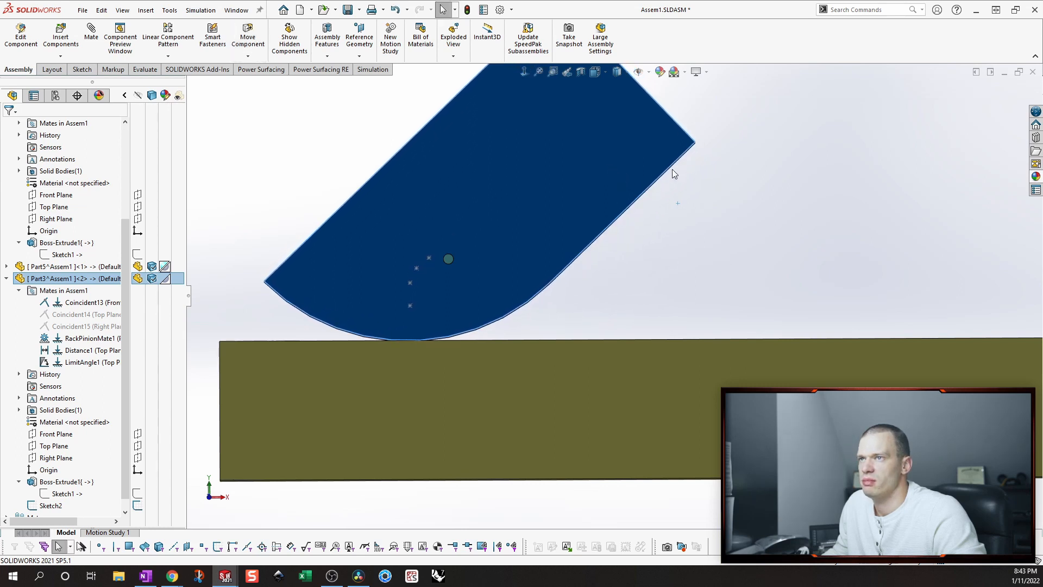
pyautogui.moveTo(663, 155); pyautogui.dragTo(540, 214)
pyautogui.press('Escape')
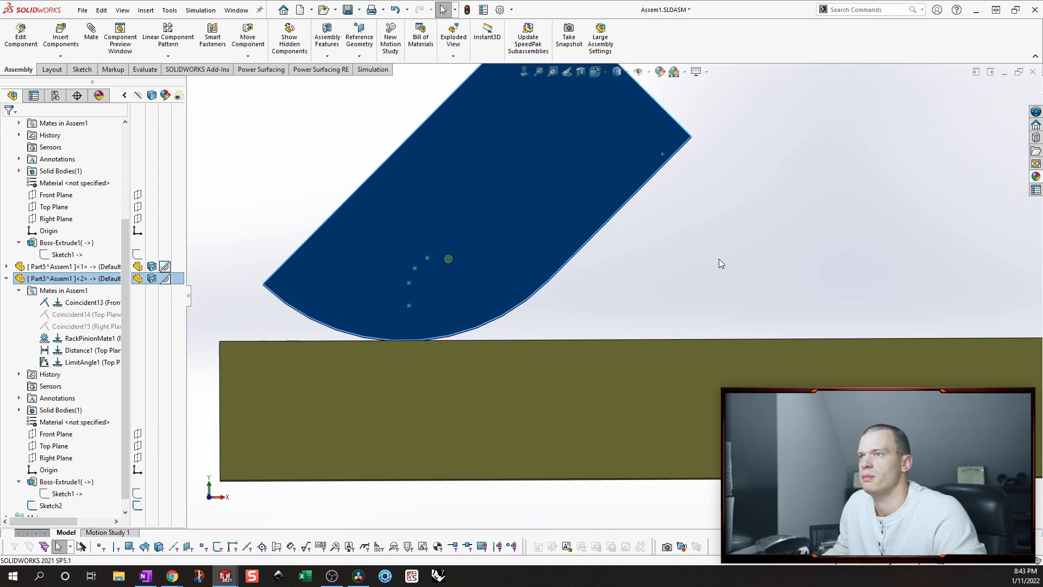
pyautogui.click(426, 258)
pyautogui.click(458, 196)
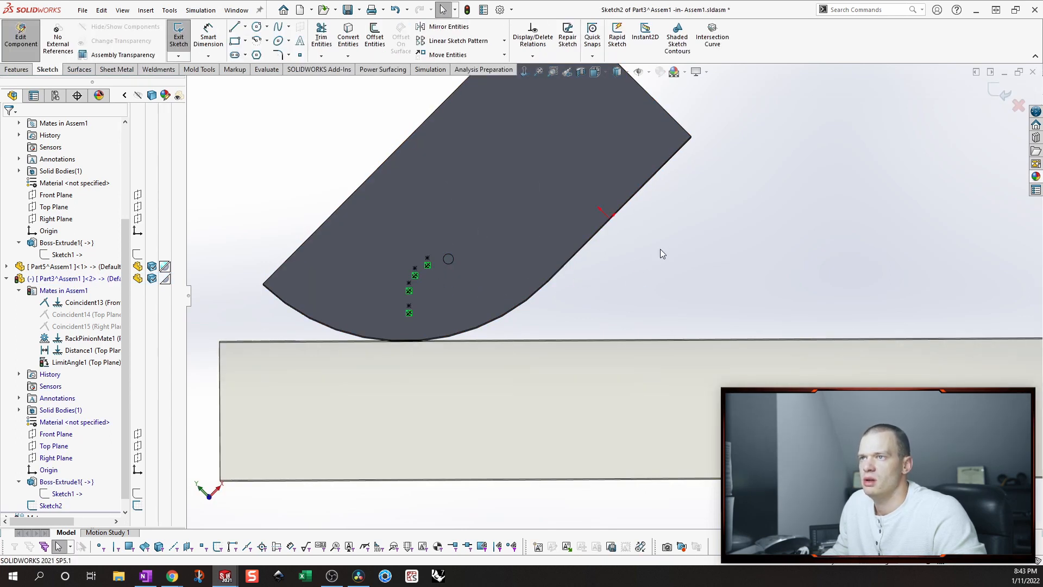
# Add a fifth sketch point at the centre of the small circle.
pyautogui.press('s')
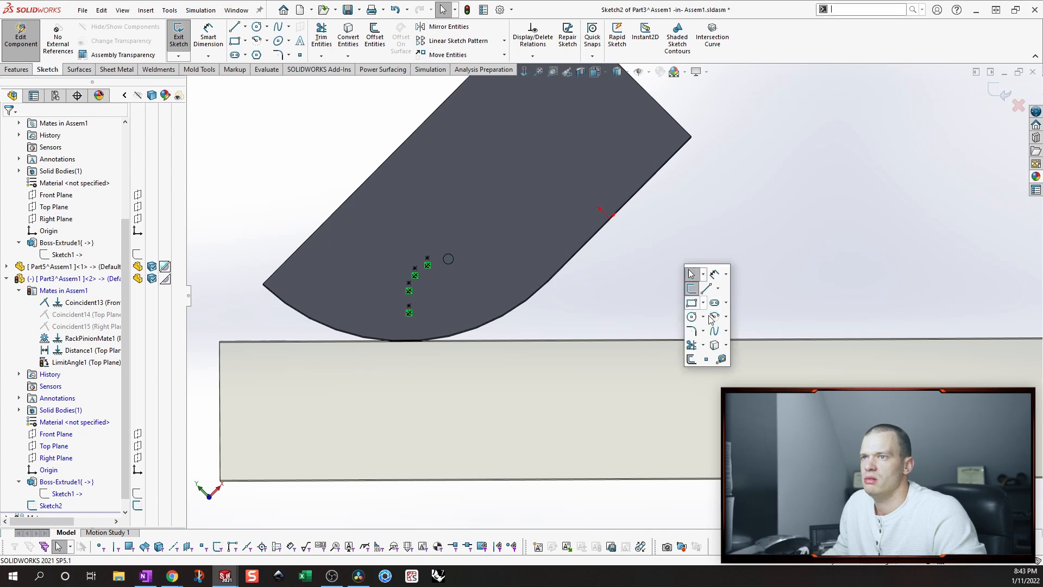
pyautogui.click(695, 358)
pyautogui.scroll(-3, 543, 242)
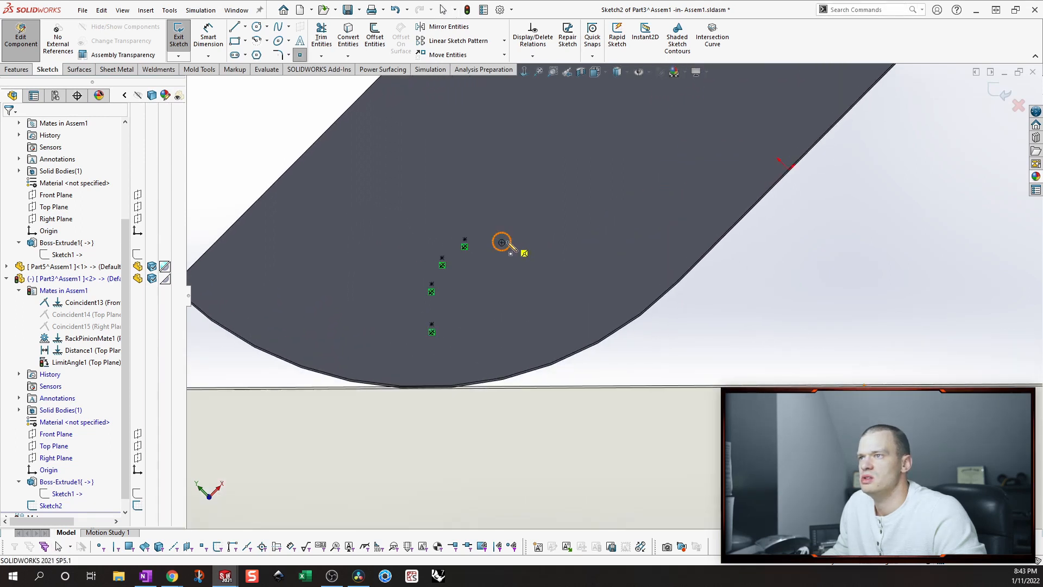
pyautogui.click(502, 243)
pyautogui.scroll(3, 571, 277)
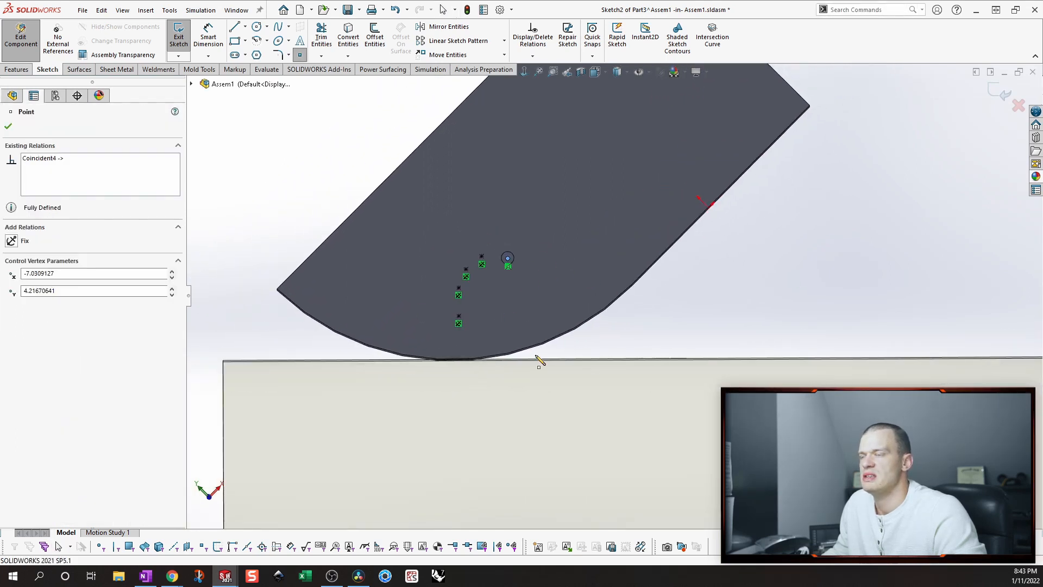
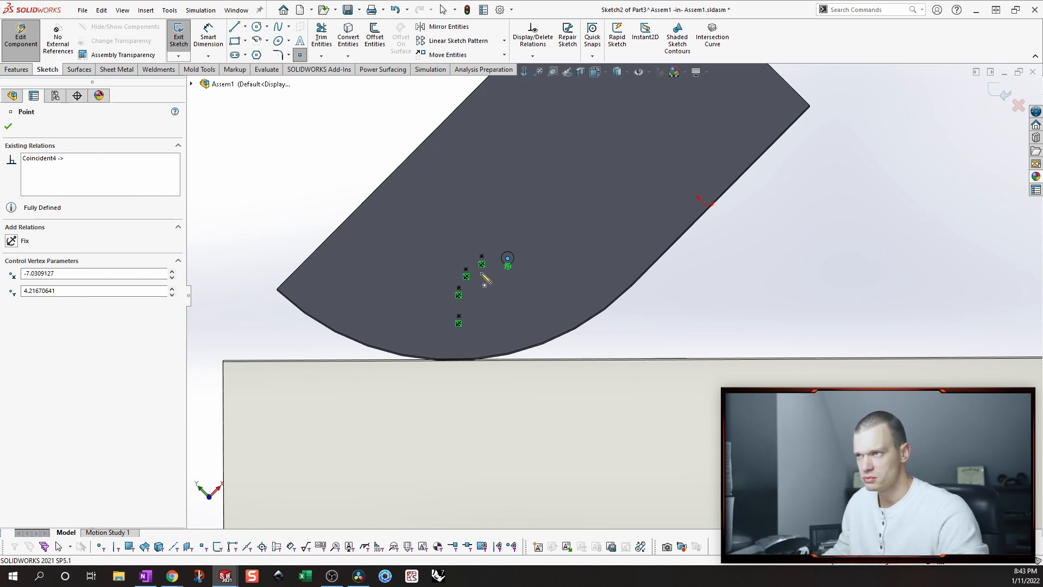
# Give the fifth point a Fix relation instead of the coincident one, and return to editing the assembly.
pyautogui.press('Escape')
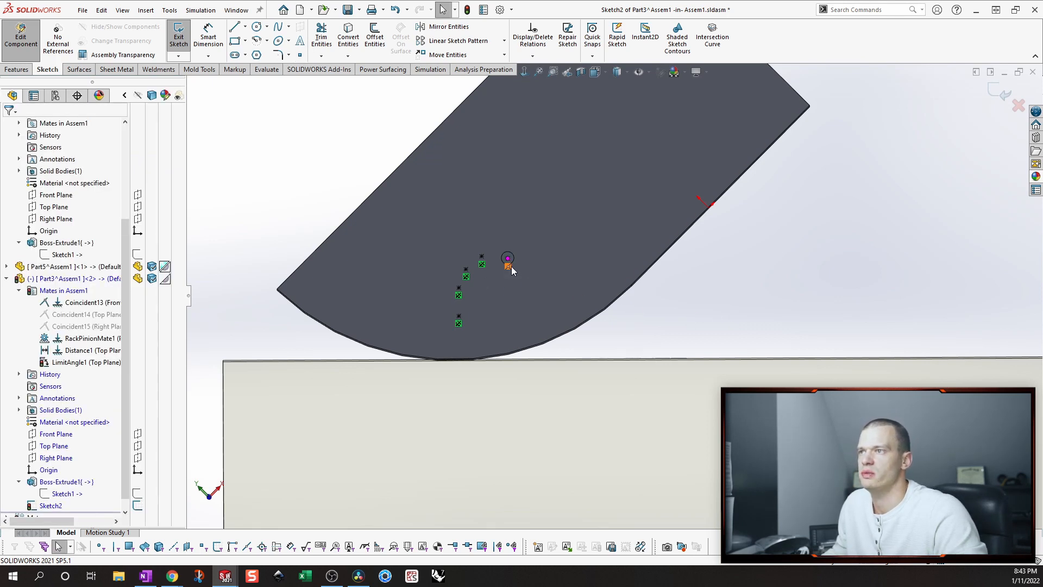
pyautogui.click(508, 258)
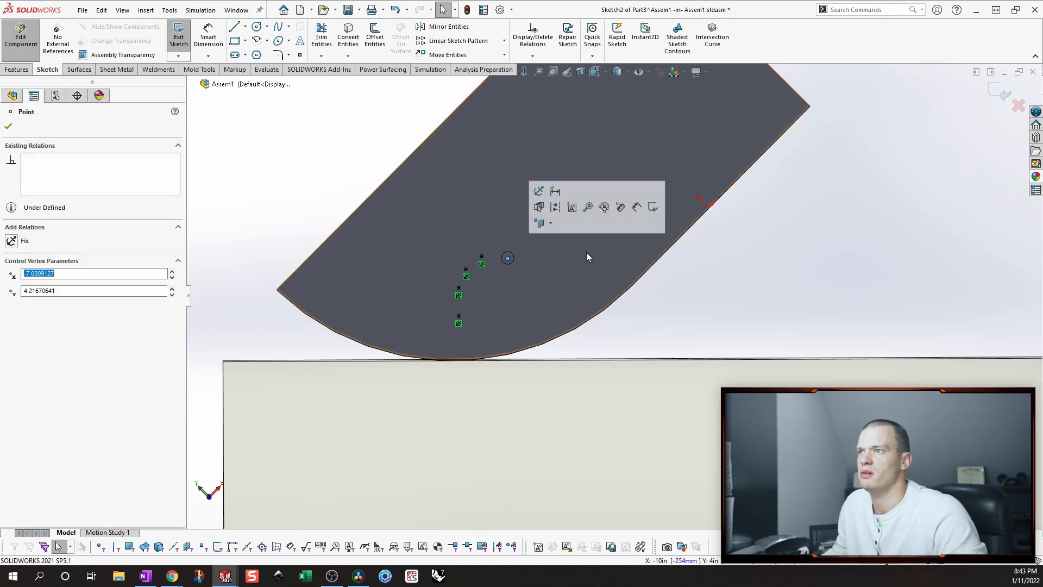
pyautogui.click(540, 192)
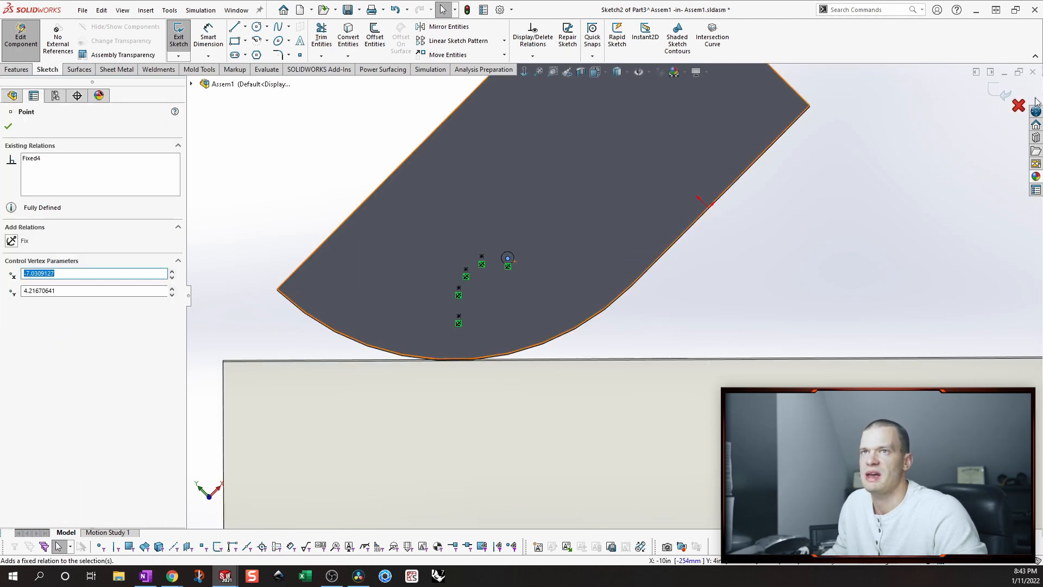
pyautogui.click(998, 94)
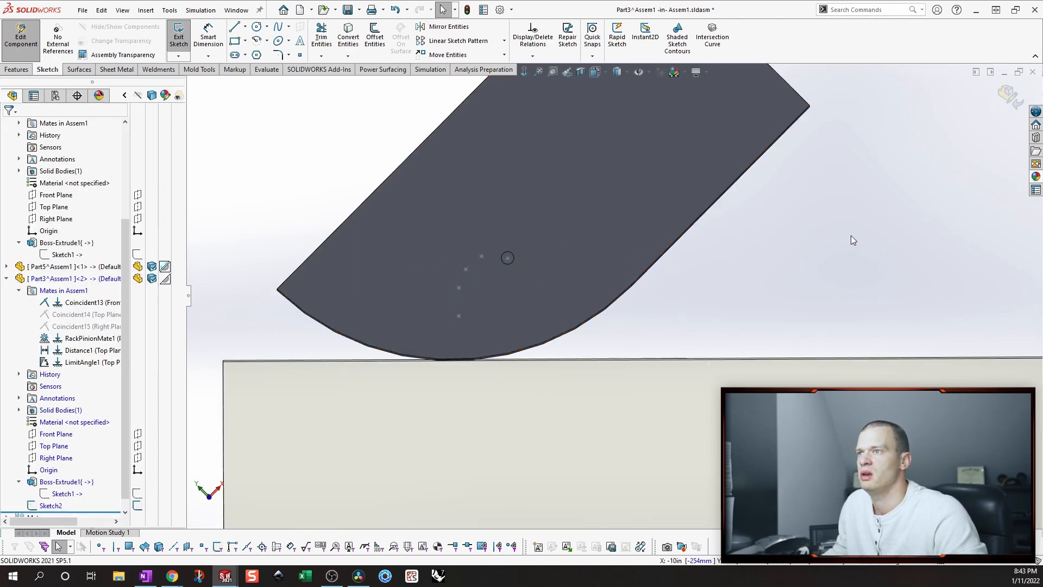
pyautogui.click(1008, 98)
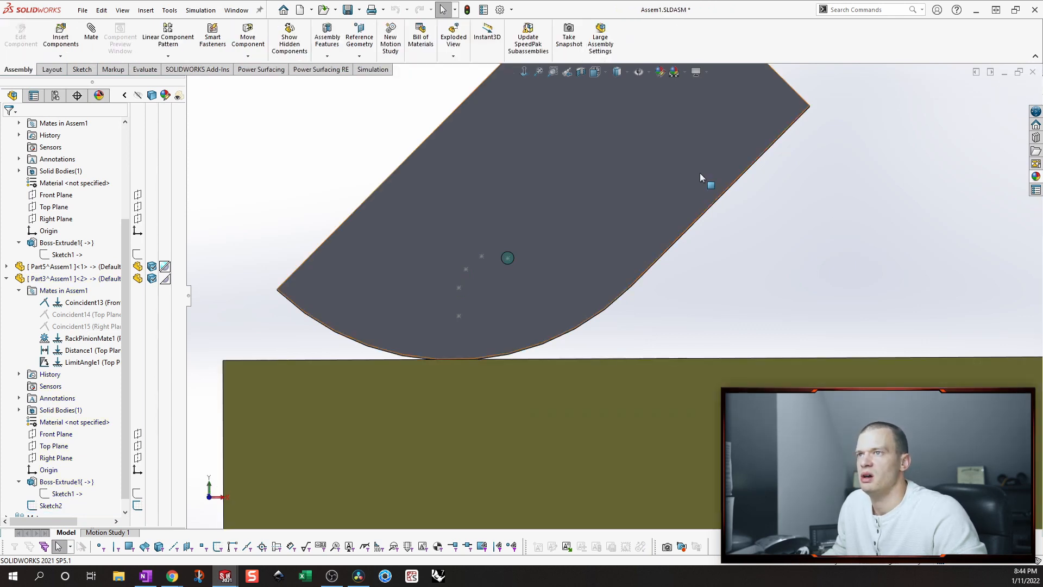
# Roll the rocker further up, reopen its point sketch and add a sixth point at the small circle's centre.
pyautogui.moveTo(695, 171); pyautogui.dragTo(620, 123)
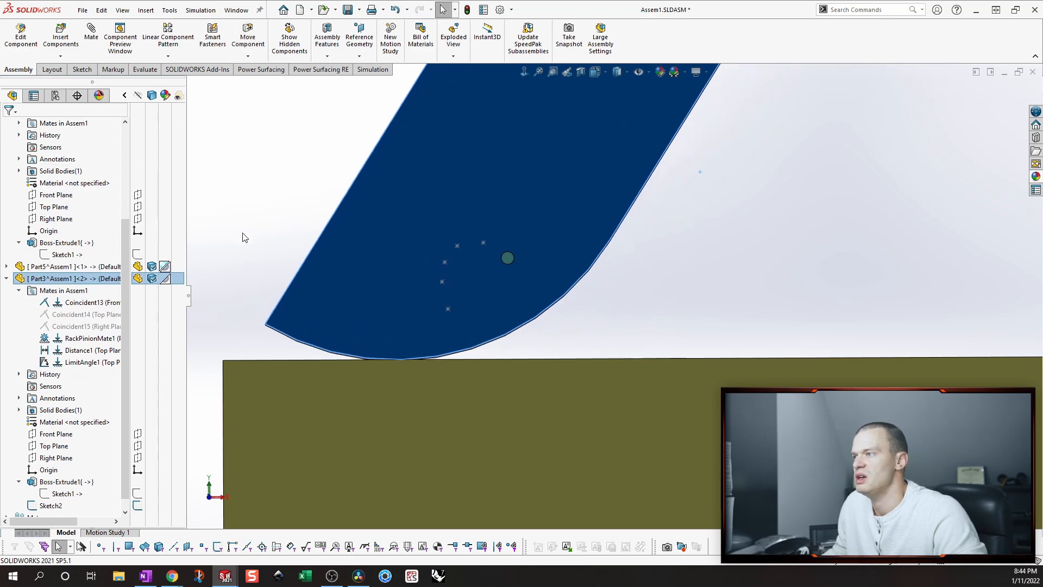
pyautogui.click(274, 245)
pyautogui.scroll(-1, 82, 505)
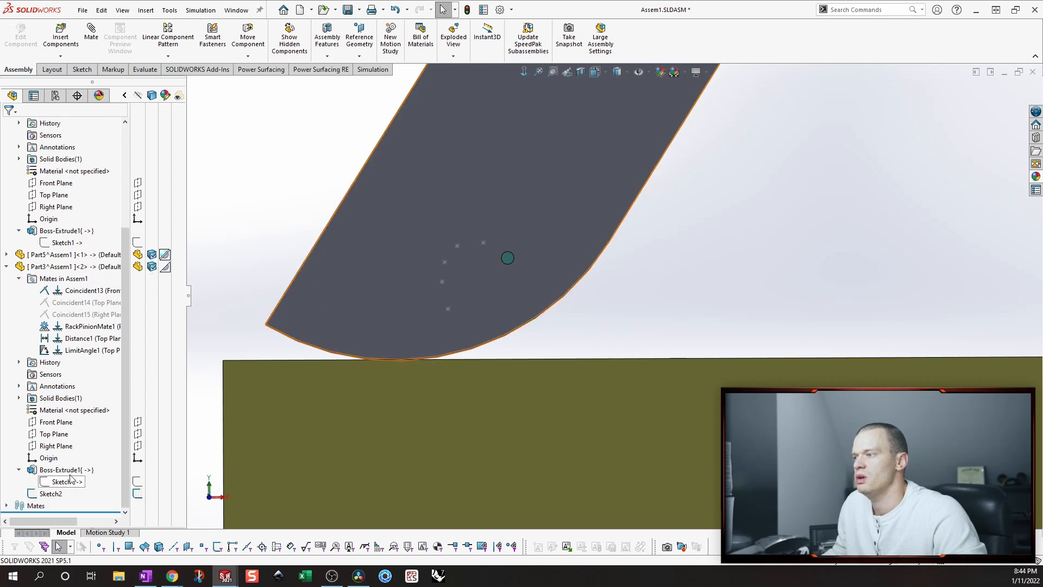
pyautogui.rightClick(41, 494)
pyautogui.click(50, 378)
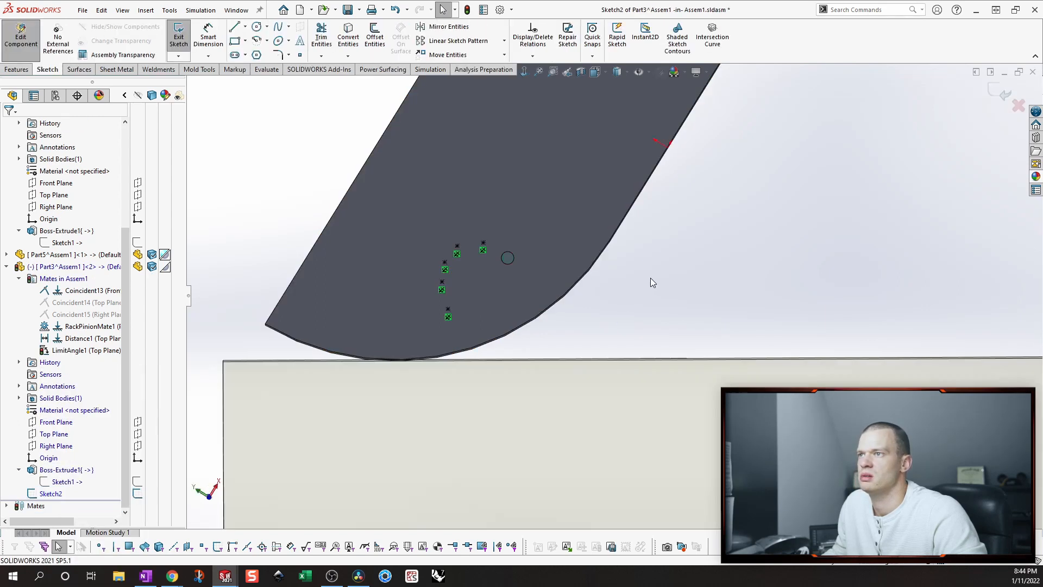
pyautogui.press('s')
pyautogui.click(697, 358)
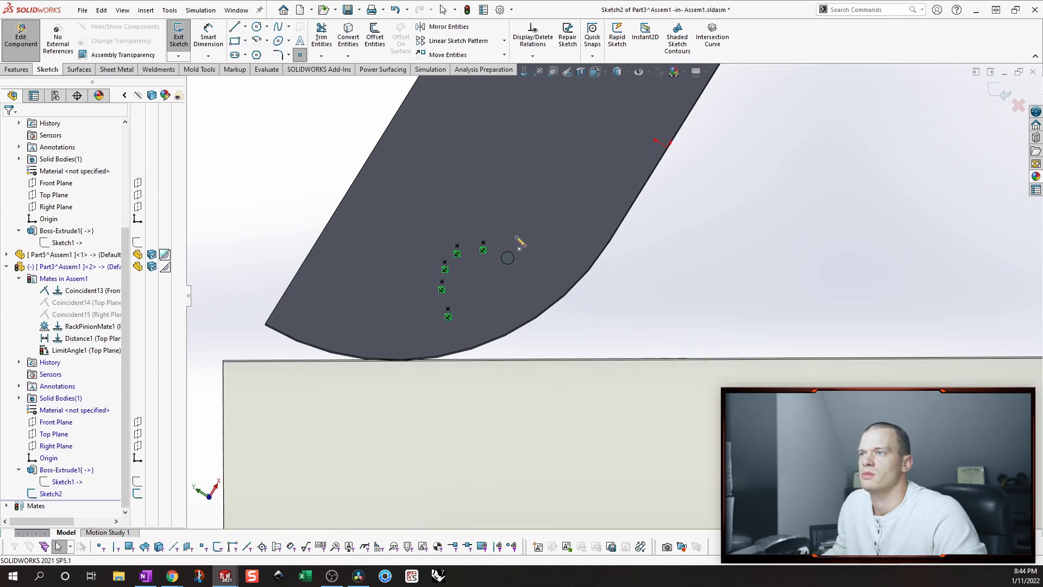
pyautogui.click(507, 259)
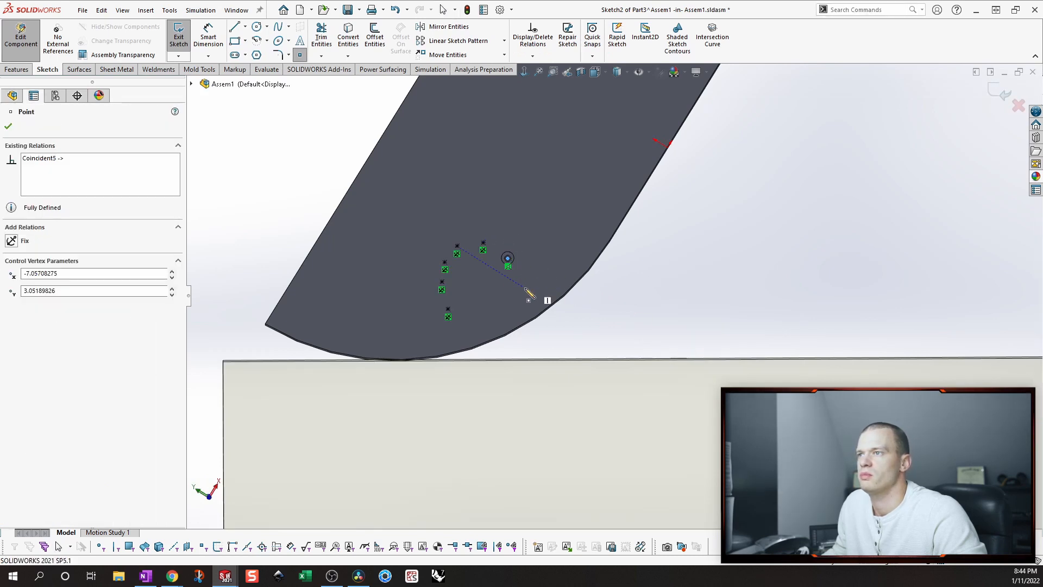
# Fix the sixth point without its coincident relation and return to editing the assembly.
pyautogui.press('Escape')
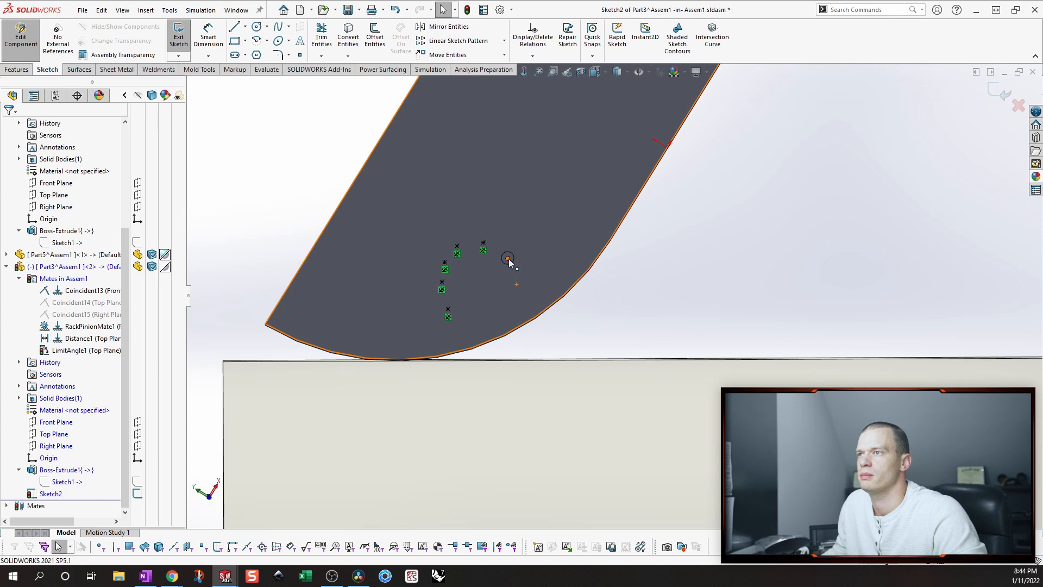
pyautogui.click(508, 258)
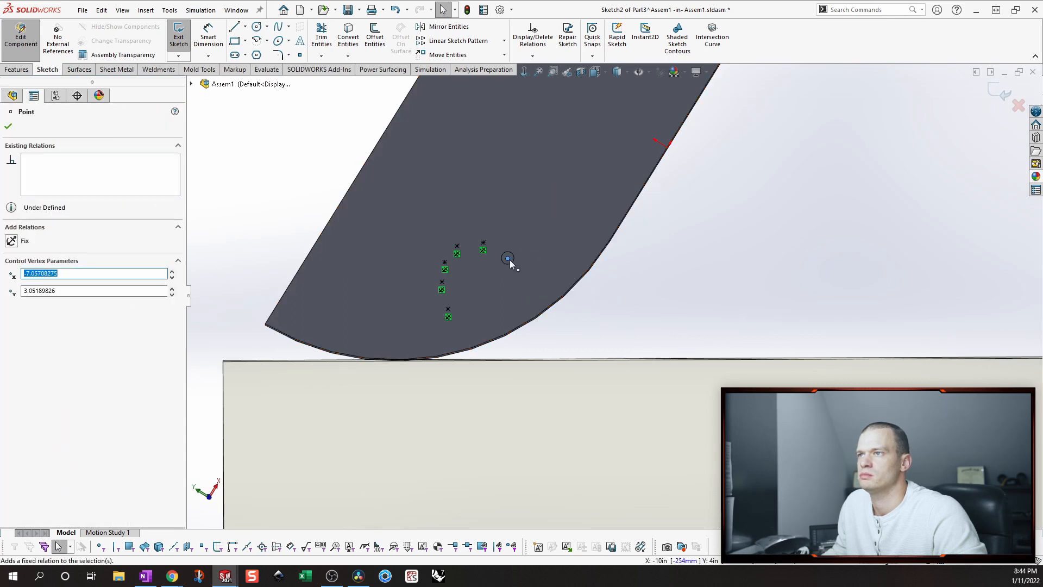
pyautogui.click(542, 198)
pyautogui.click(758, 243)
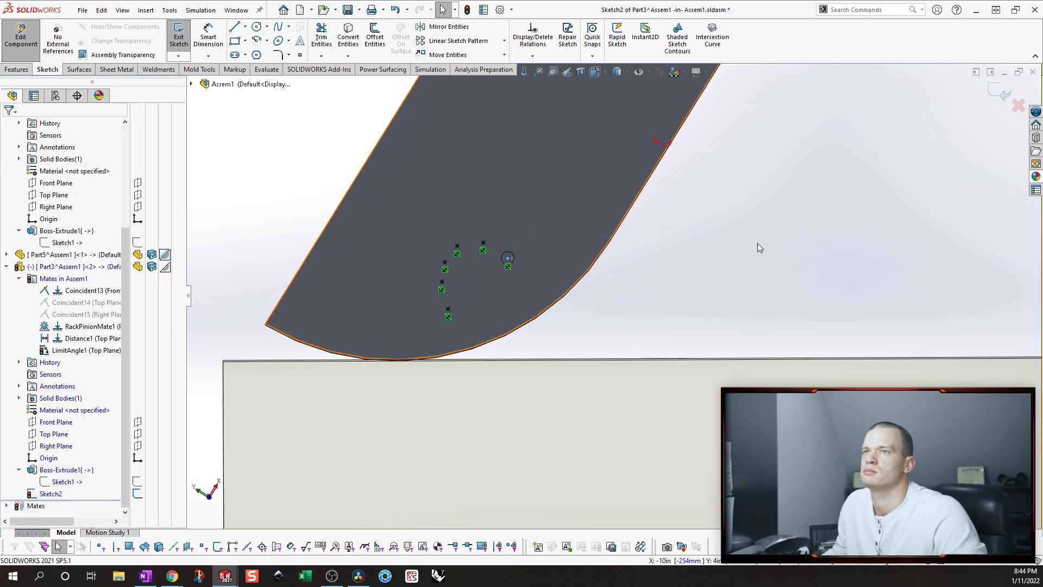
pyautogui.click(1001, 93)
pyautogui.press('s')
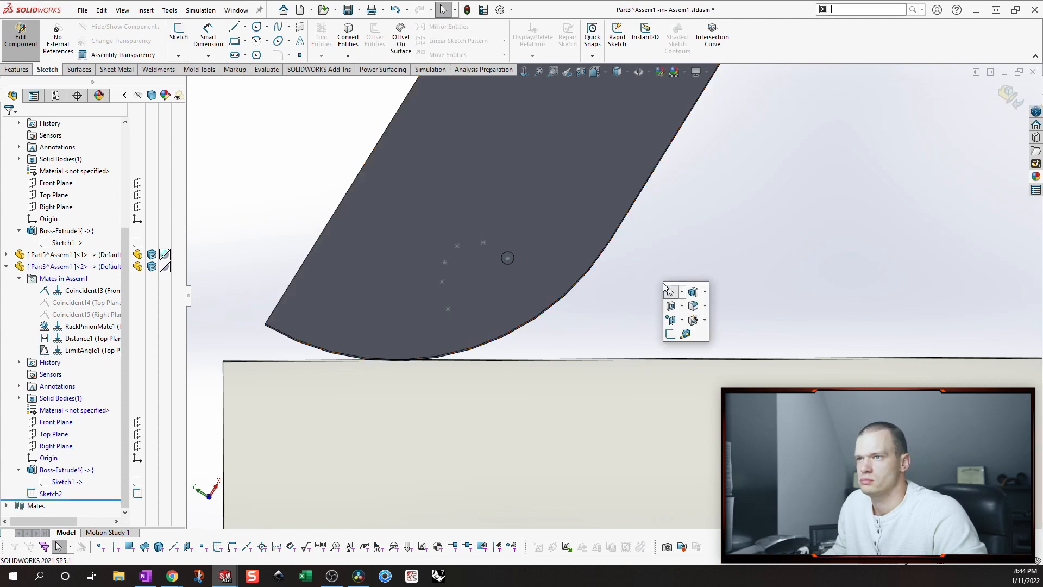
pyautogui.click(1002, 100)
# Roll the rocker closer to upright, reopen its point sketch and add a seventh point at the small circle's centre.
pyautogui.moveTo(608, 145); pyautogui.dragTo(524, 96)
pyautogui.press('Escape')
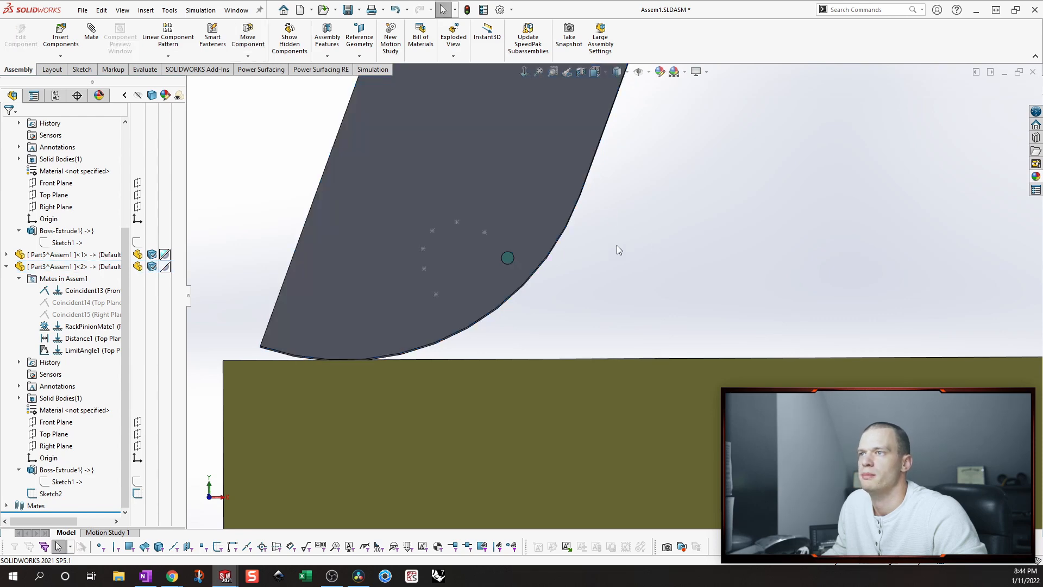
pyautogui.click(487, 233)
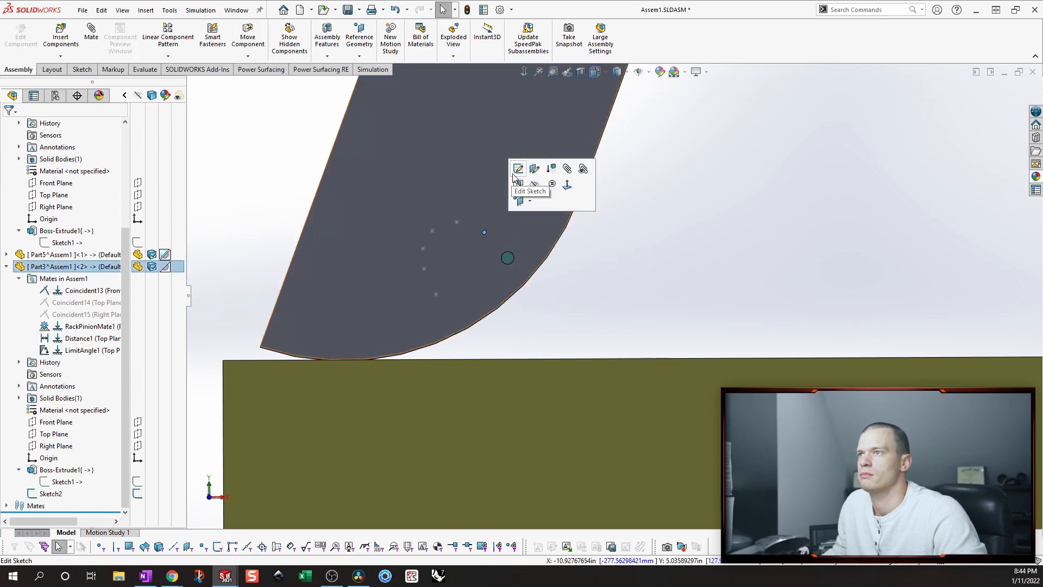
pyautogui.click(518, 174)
pyautogui.press('s')
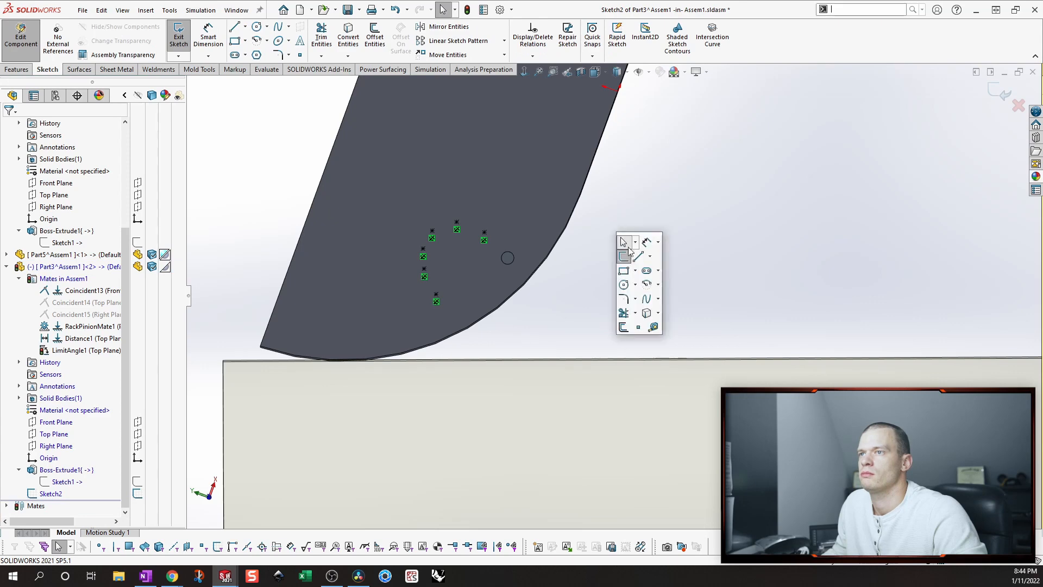
pyautogui.click(640, 329)
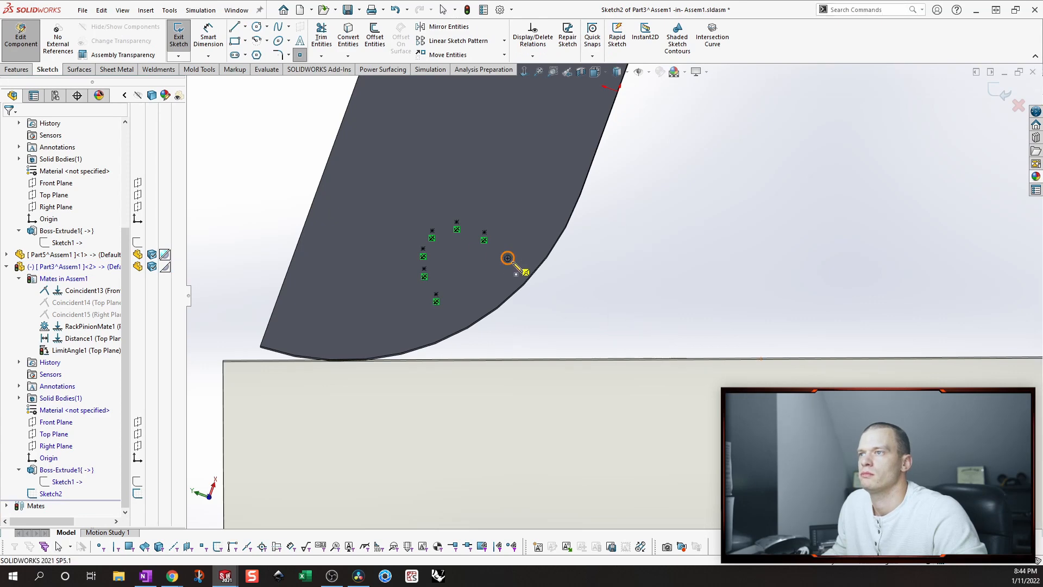
pyautogui.click(508, 258)
# Replace the seventh point's coincident relation with a Fix relation, and return to editing the assembly.
pyautogui.press('Escape')
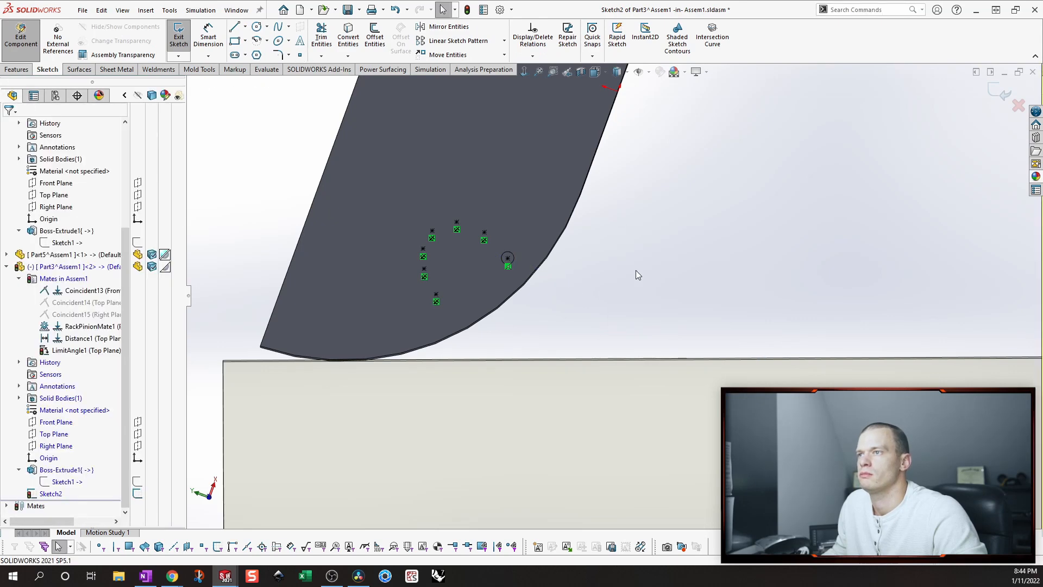
pyautogui.scroll(-1, 636, 270)
pyautogui.scroll(-1, 722, 311)
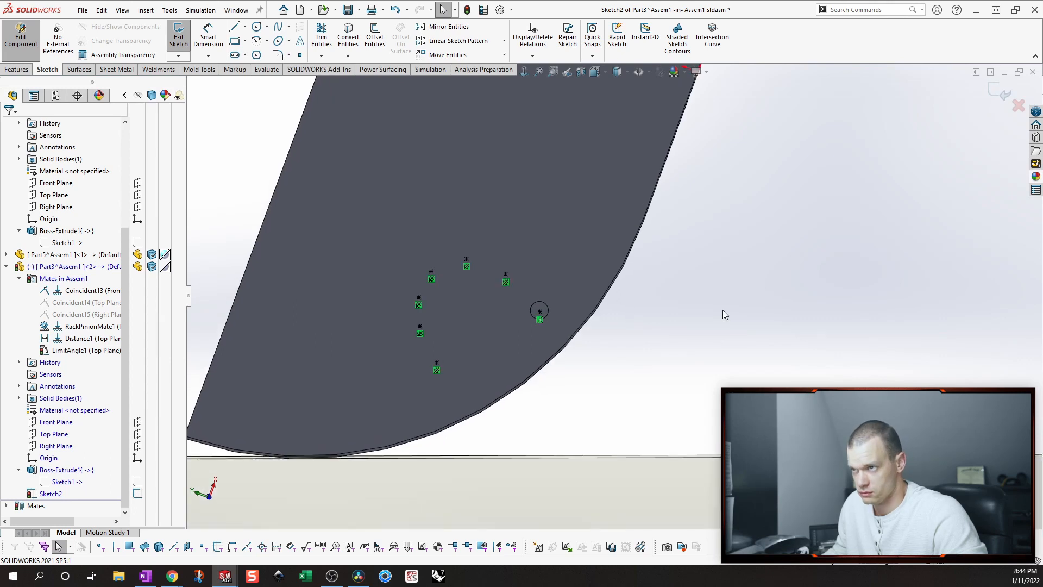
pyautogui.click(539, 315)
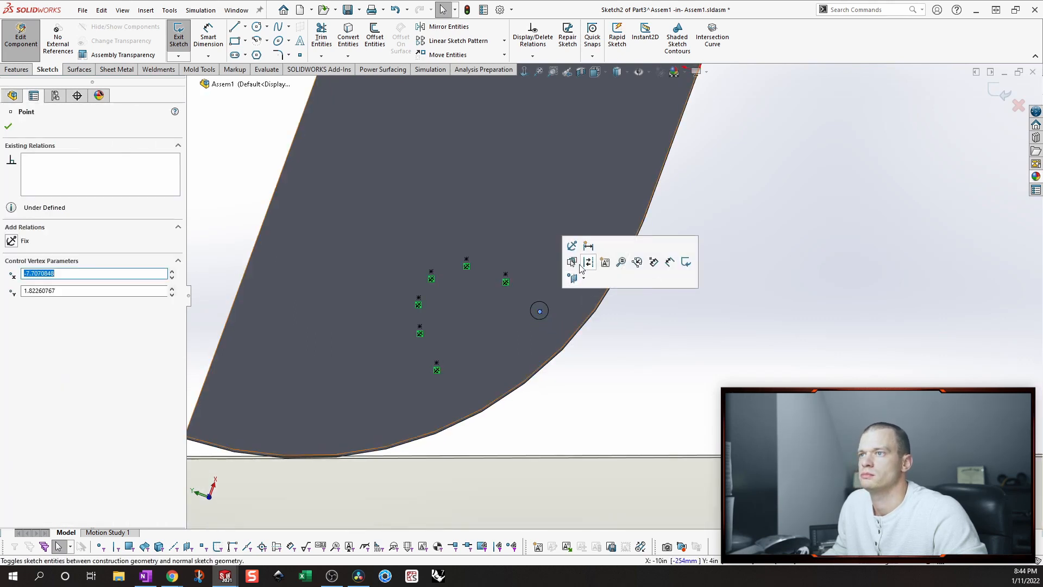
pyautogui.click(581, 264)
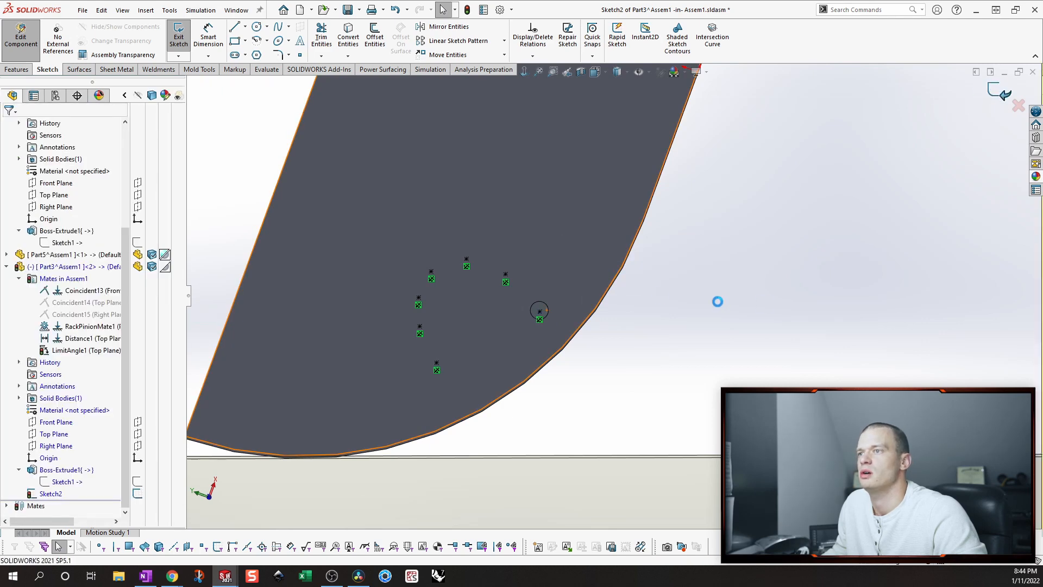
pyautogui.scroll(6, 733, 262)
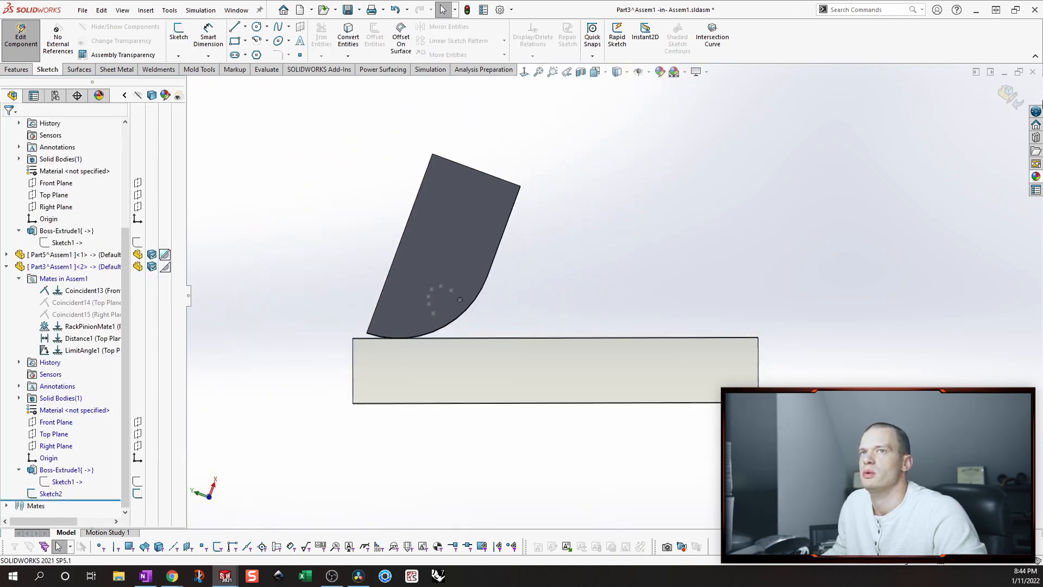
pyautogui.click(1010, 95)
# Measure the angle between the base block's top face and the rocker's flat side face.
pyautogui.press('s')
pyautogui.press('s')
pyautogui.press('s')
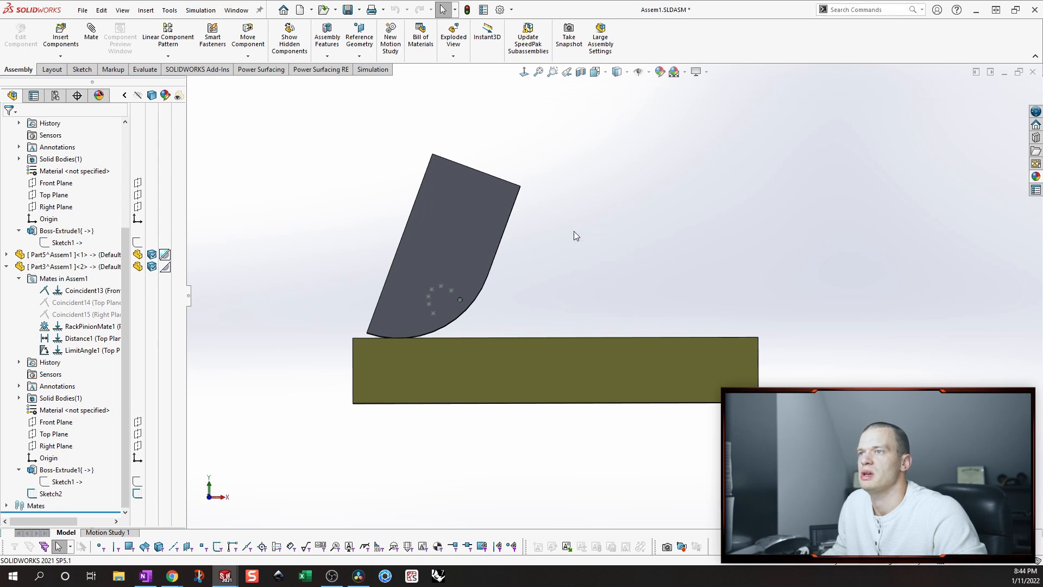
pyautogui.click(587, 299)
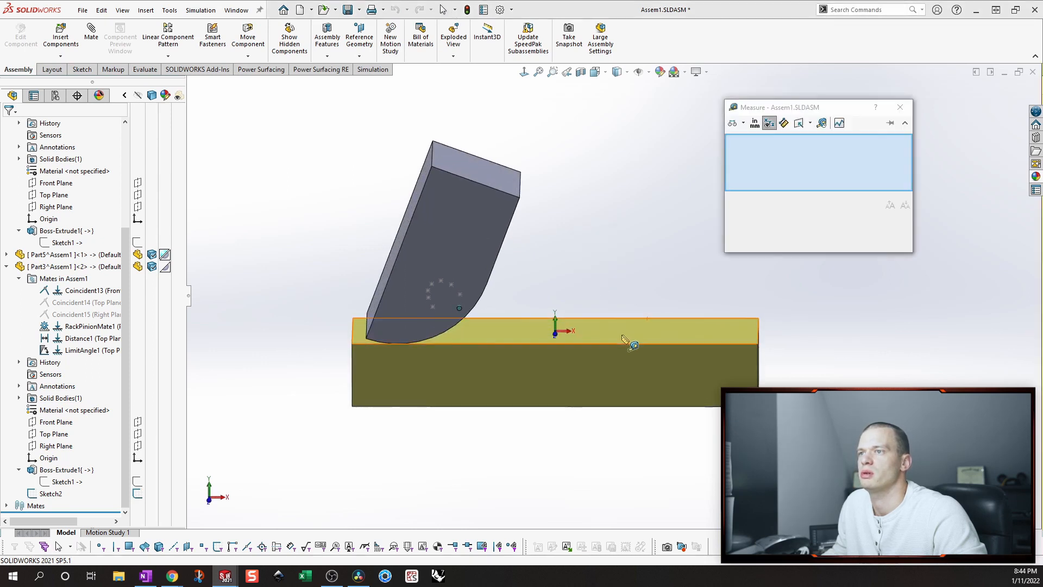
pyautogui.click(621, 334)
pyautogui.click(514, 222)
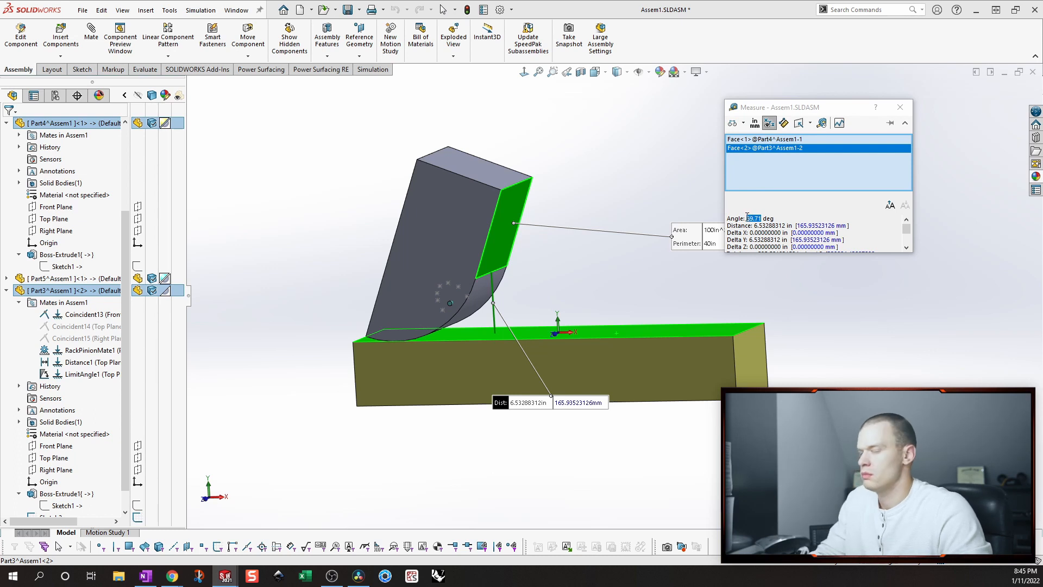
# Close the measurement and set the maximum angle of the rocker's LimitAngle1 mate to 69.71368137 degrees.
pyautogui.click(272, 275)
pyautogui.rightClick(83, 374)
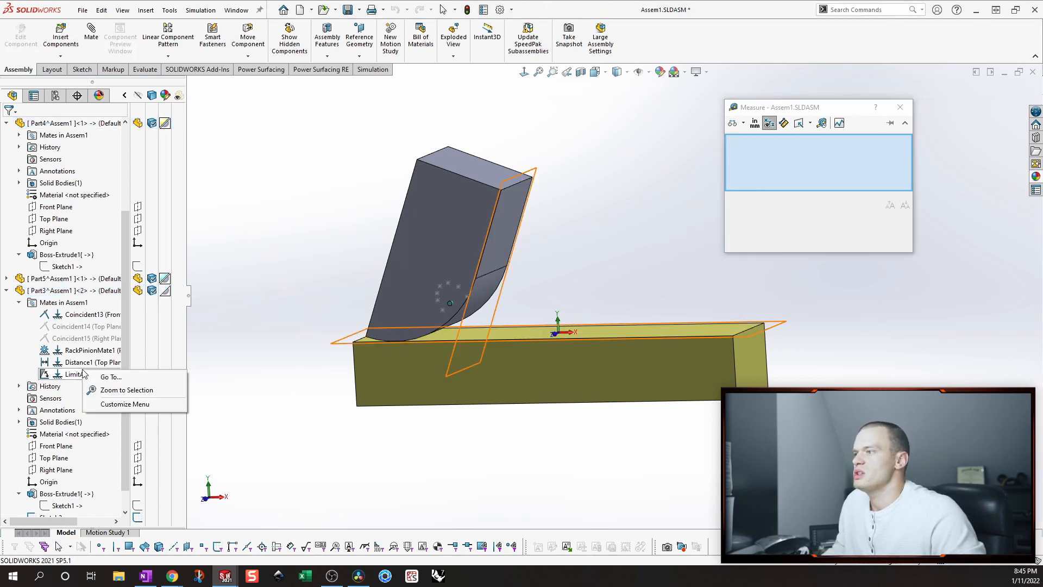
pyautogui.click(331, 308)
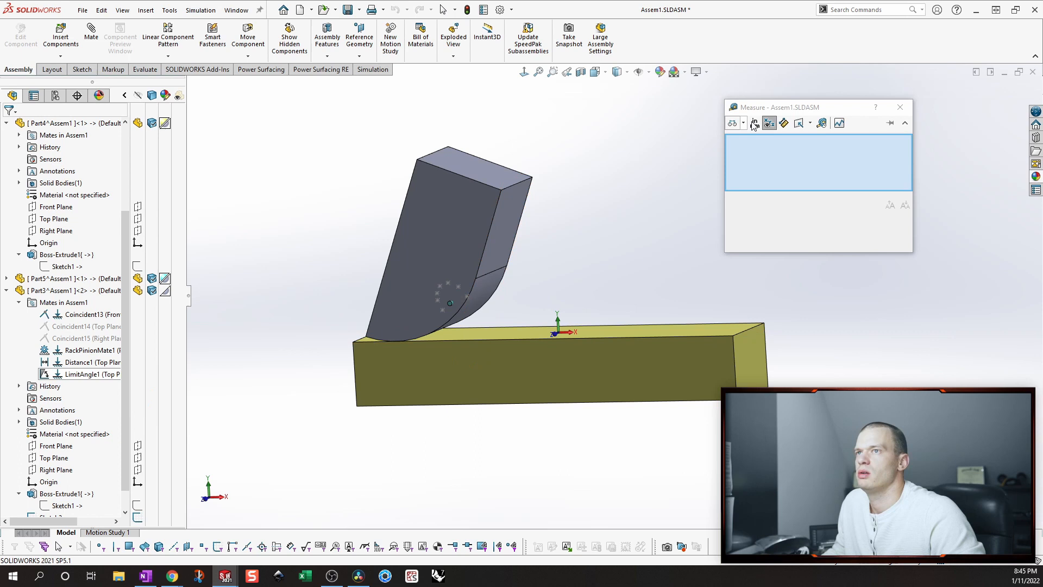
pyautogui.click(900, 108)
pyautogui.rightClick(73, 375)
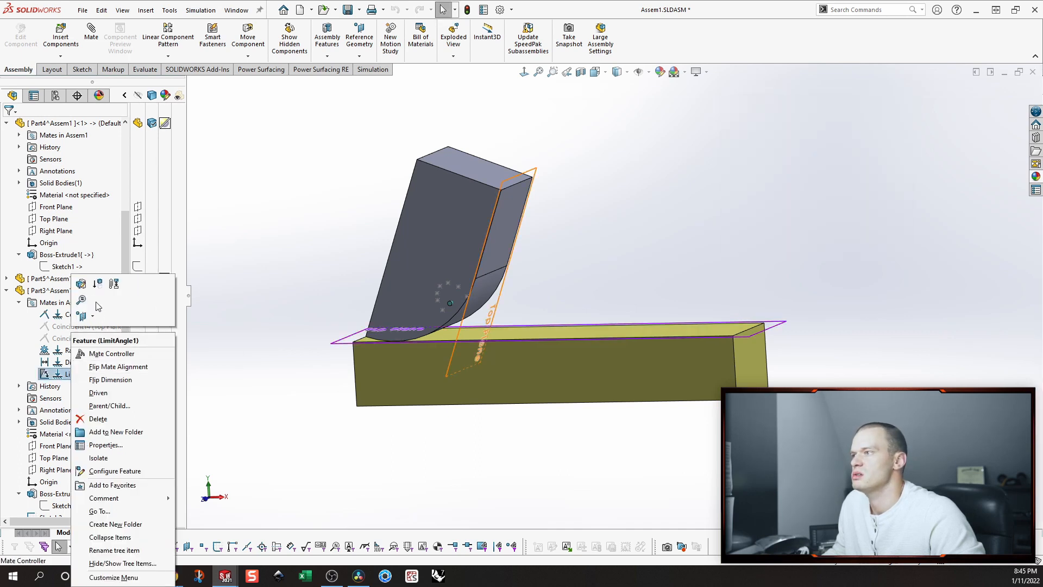
pyautogui.press('Escape')
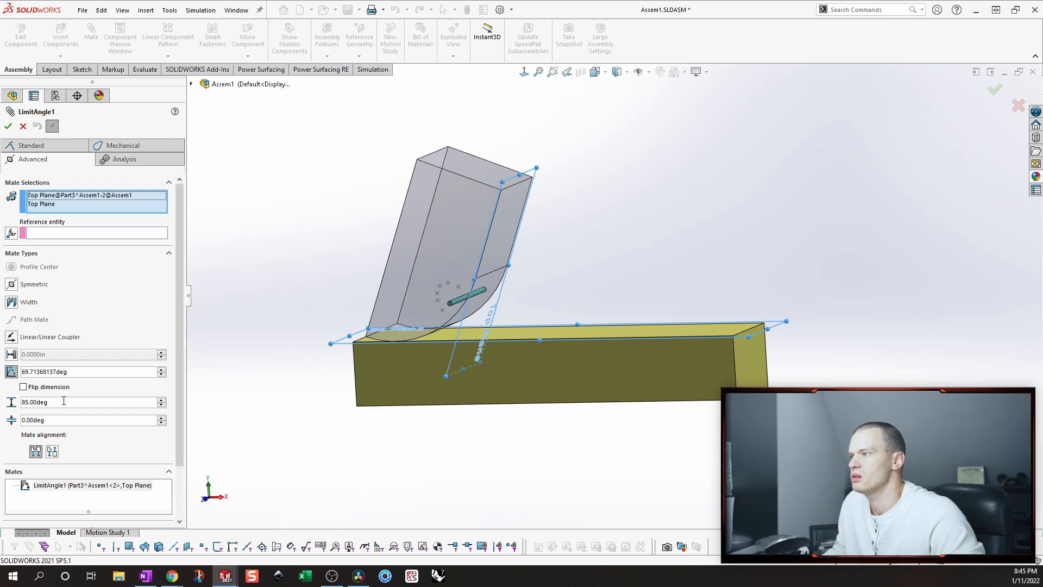
pyautogui.click(60, 403)
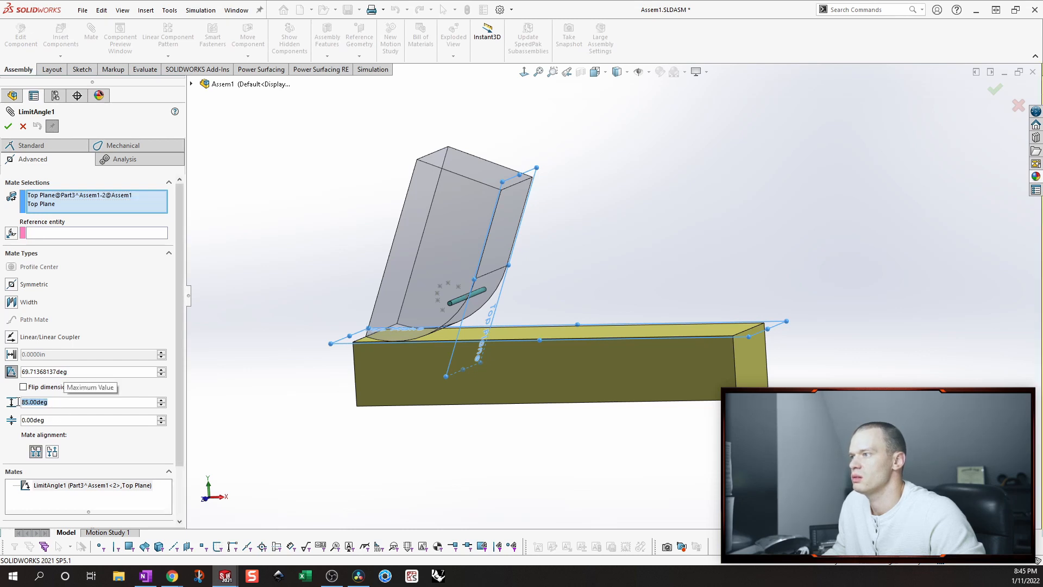
pyautogui.click(72, 371)
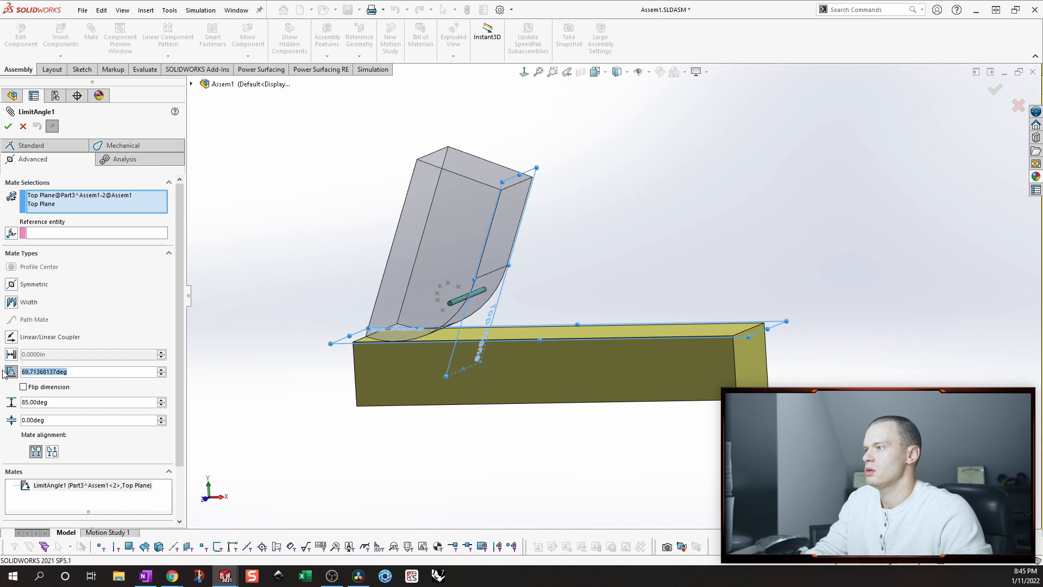
pyautogui.click(68, 402)
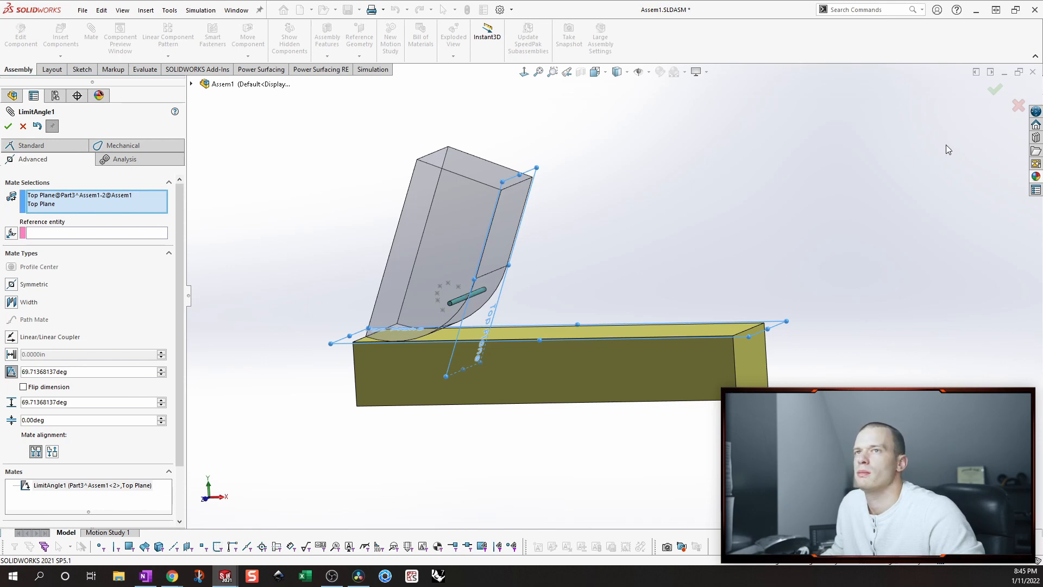
pyautogui.click(994, 90)
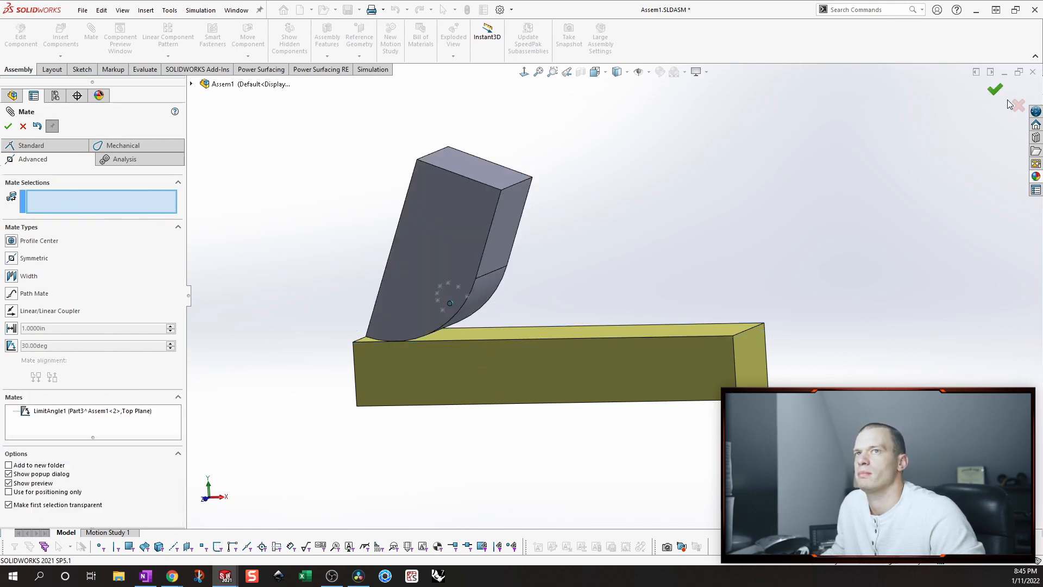
pyautogui.click(994, 90)
# View the assembly from the front and roll the rocker from its tilted limit back to lying flat.
pyautogui.moveTo(675, 181); pyautogui.dragTo(614, 164, button='middle')
pyautogui.click(528, 73)
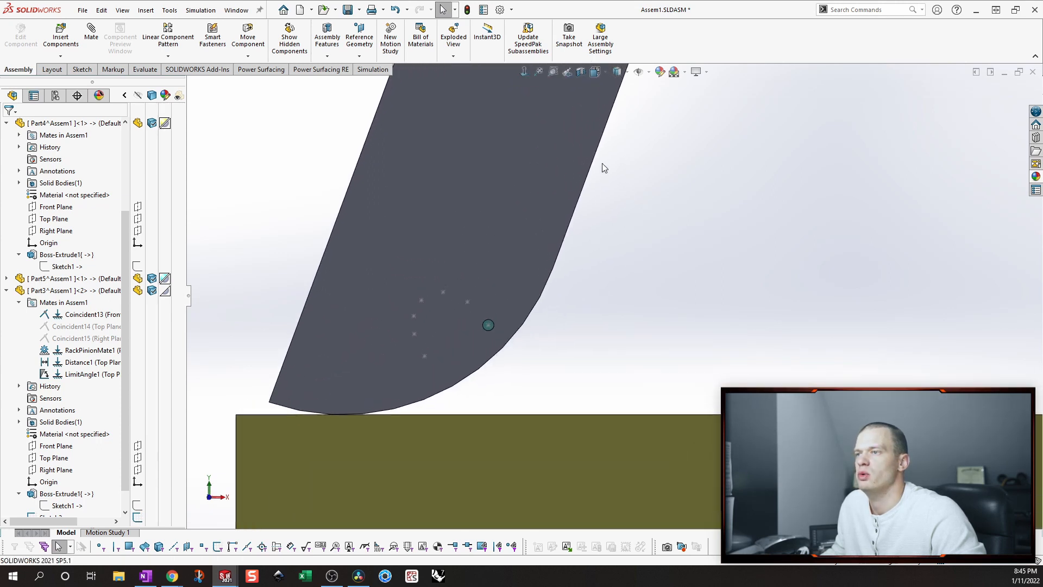
pyautogui.click(561, 140)
pyautogui.moveTo(561, 139); pyautogui.dragTo(792, 370)
pyautogui.click(218, 270)
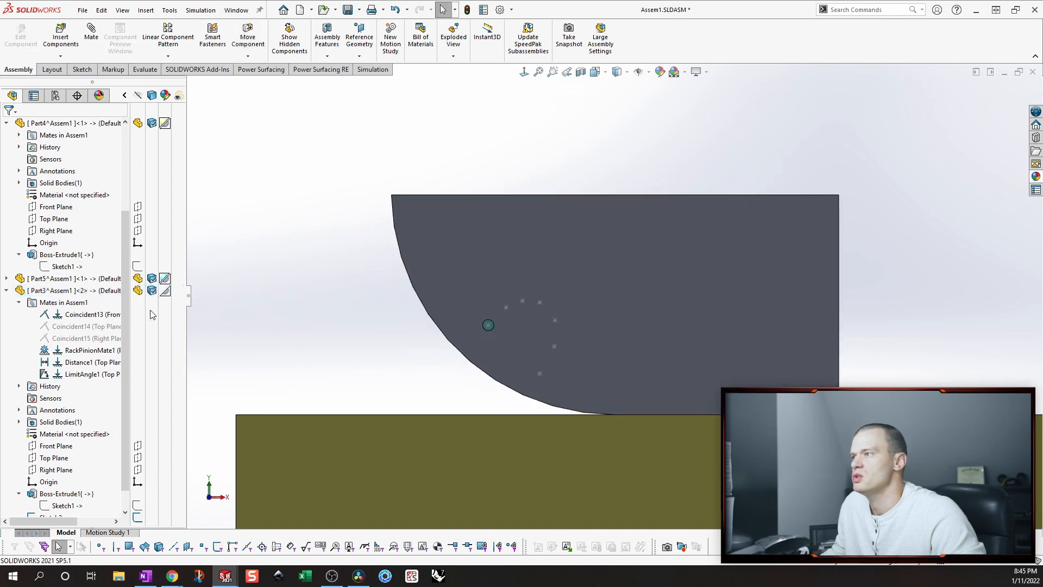
# Edit the copied rocker in context and start a new sketch on its Front Plane.
pyautogui.click(63, 291)
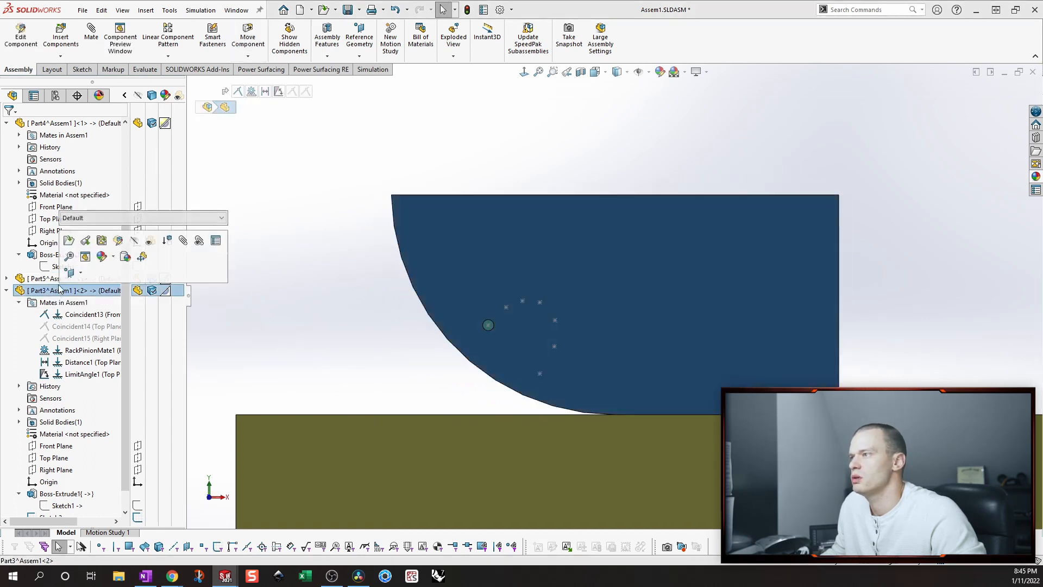
pyautogui.click(119, 240)
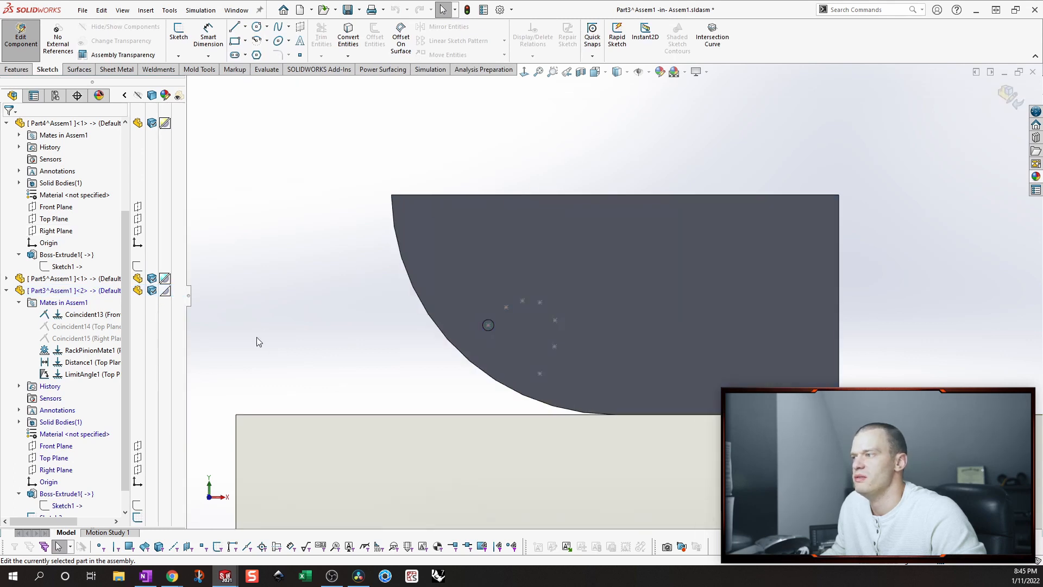
pyautogui.click(57, 447)
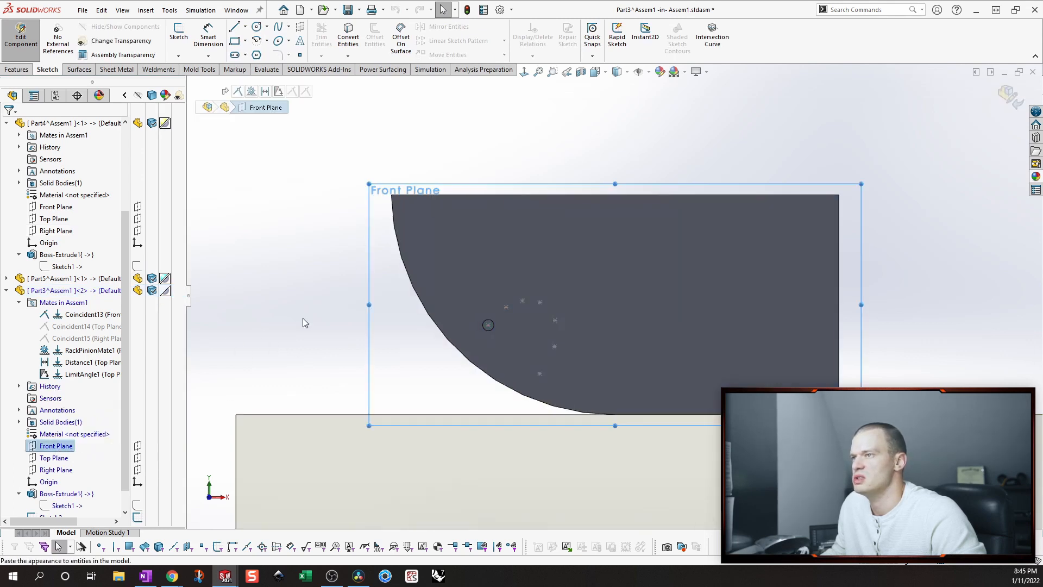
pyautogui.rightClick(43, 449)
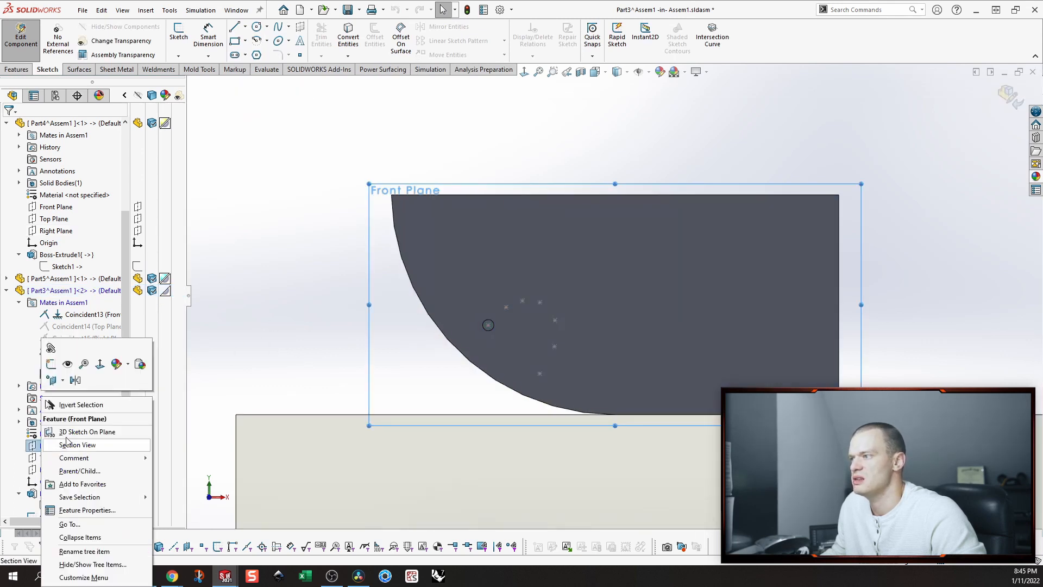
pyautogui.click(50, 363)
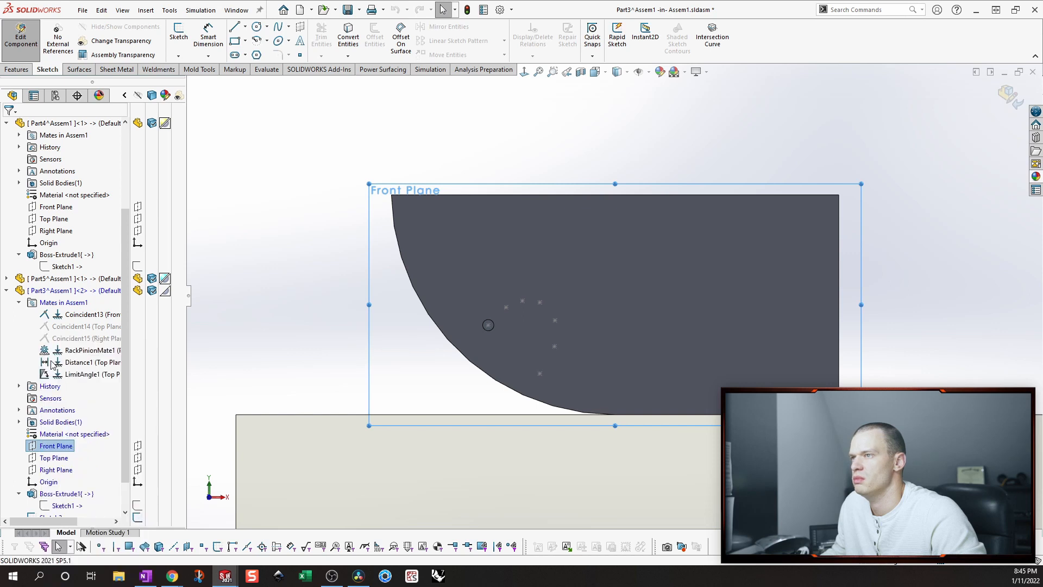
# Draw a spline through all seven plotted path points, starting at the small circle's centre.
pyautogui.click(289, 27)
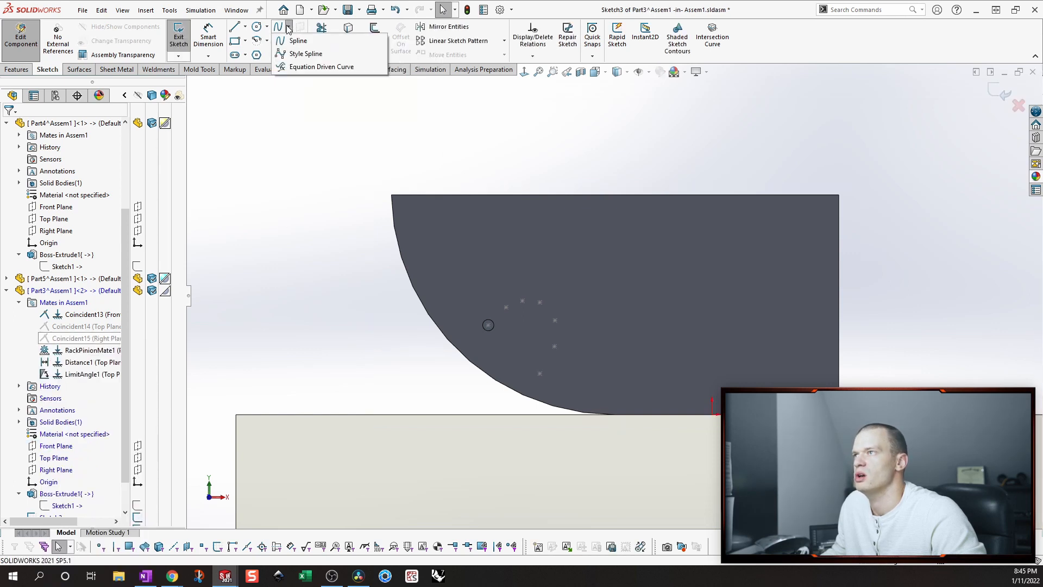
pyautogui.click(305, 54)
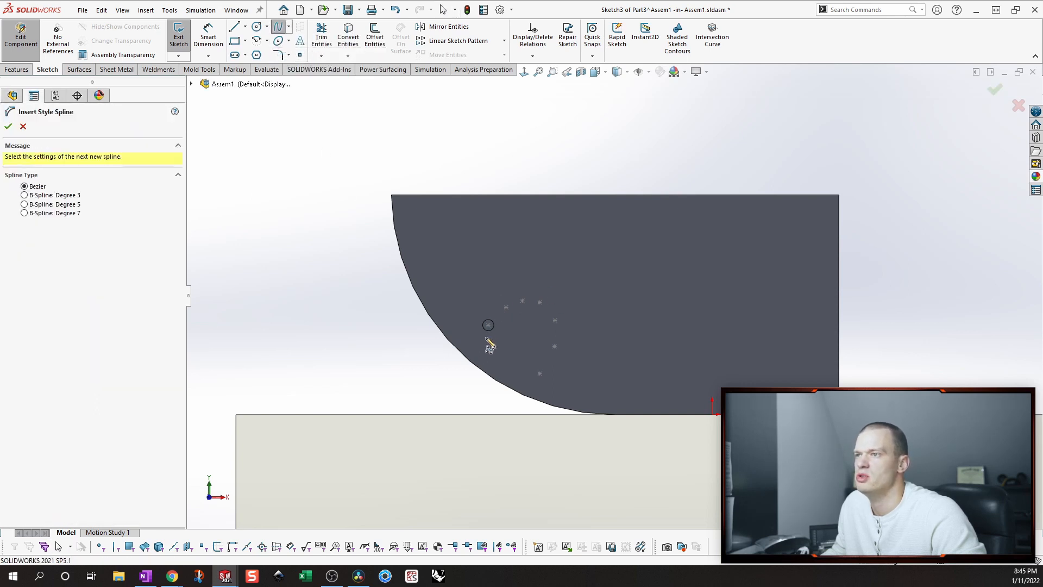
pyautogui.click(289, 27)
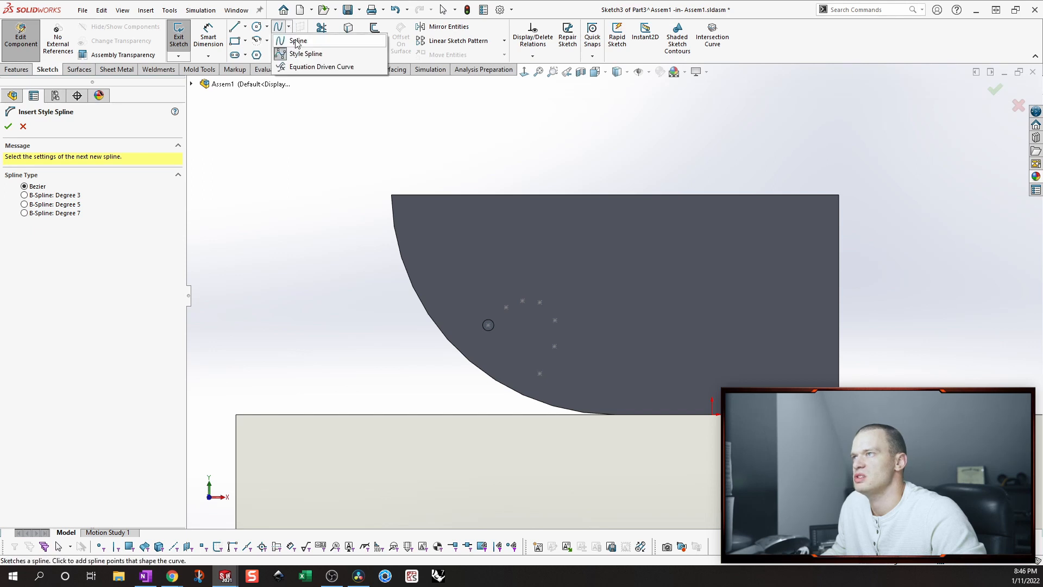
pyautogui.click(304, 41)
pyautogui.scroll(-3, 489, 326)
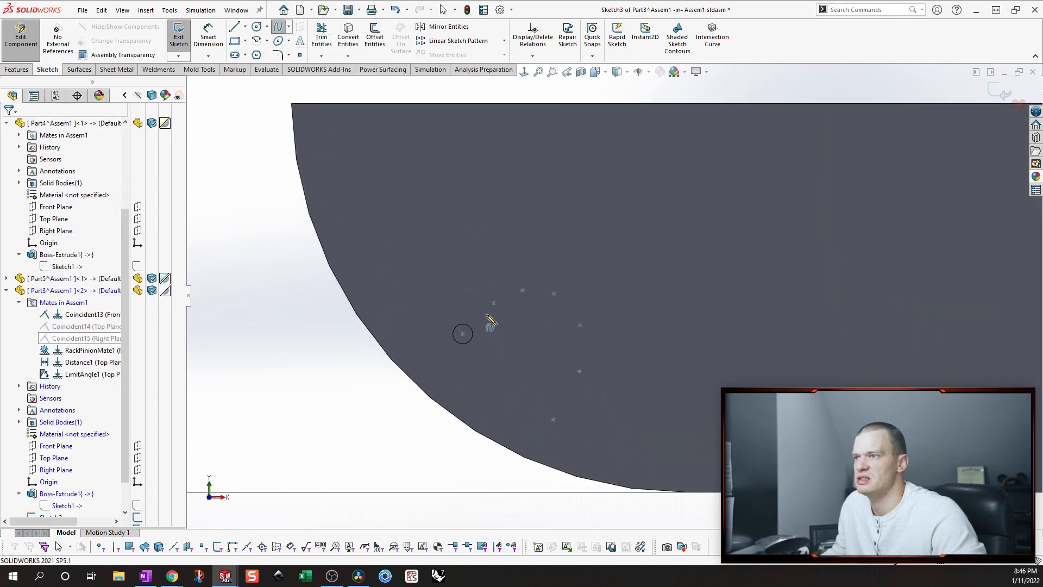
pyautogui.click(462, 333)
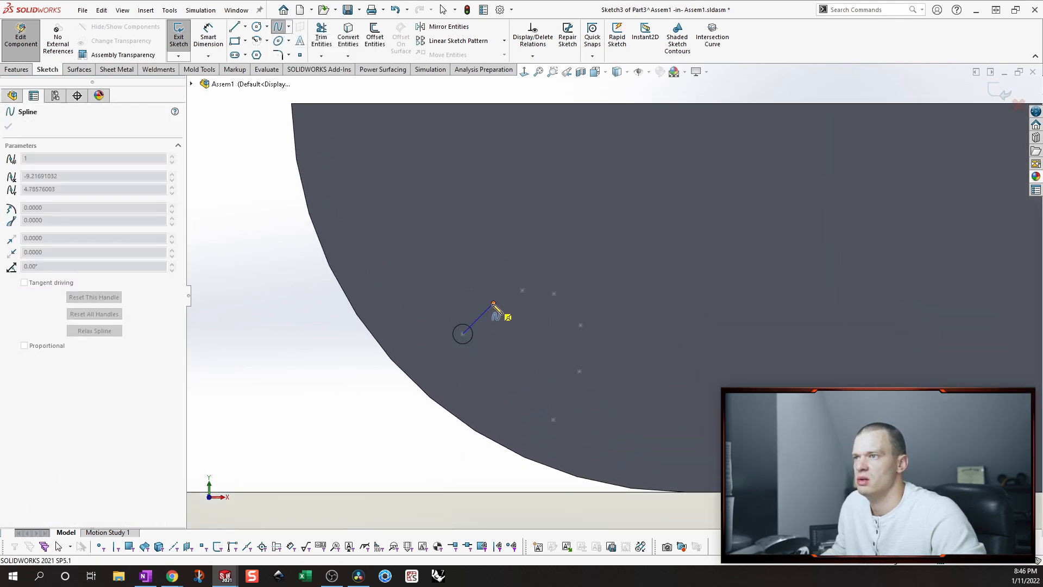
pyautogui.click(494, 303)
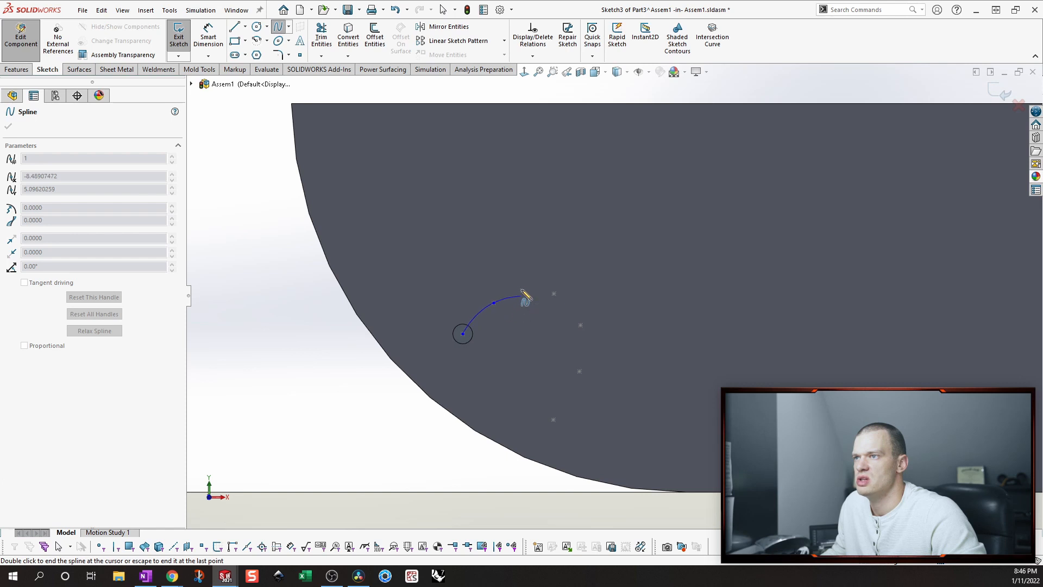
pyautogui.click(581, 325)
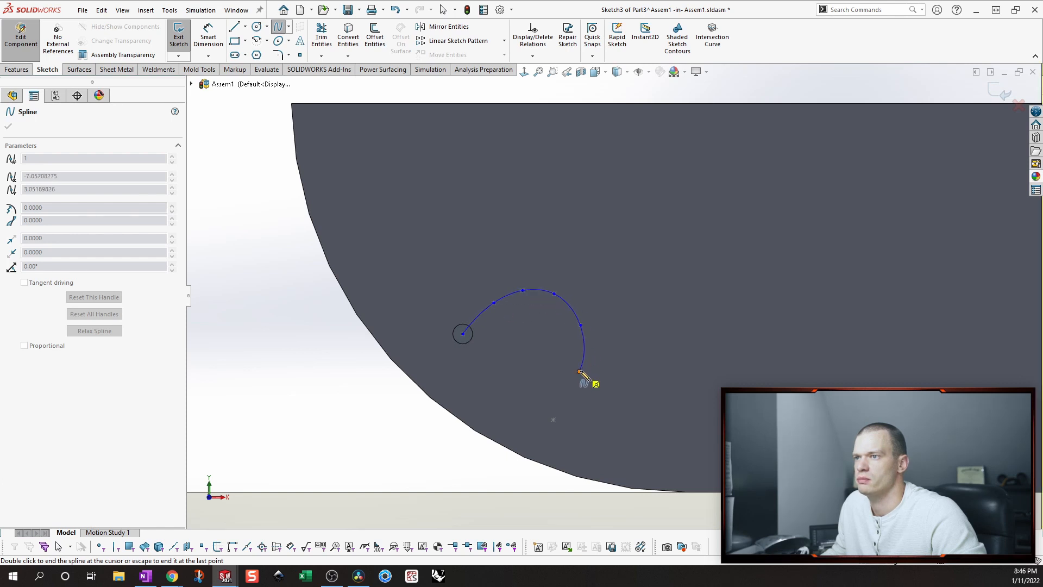
pyautogui.click(580, 372)
pyautogui.doubleClick(553, 421)
pyautogui.press('Escape')
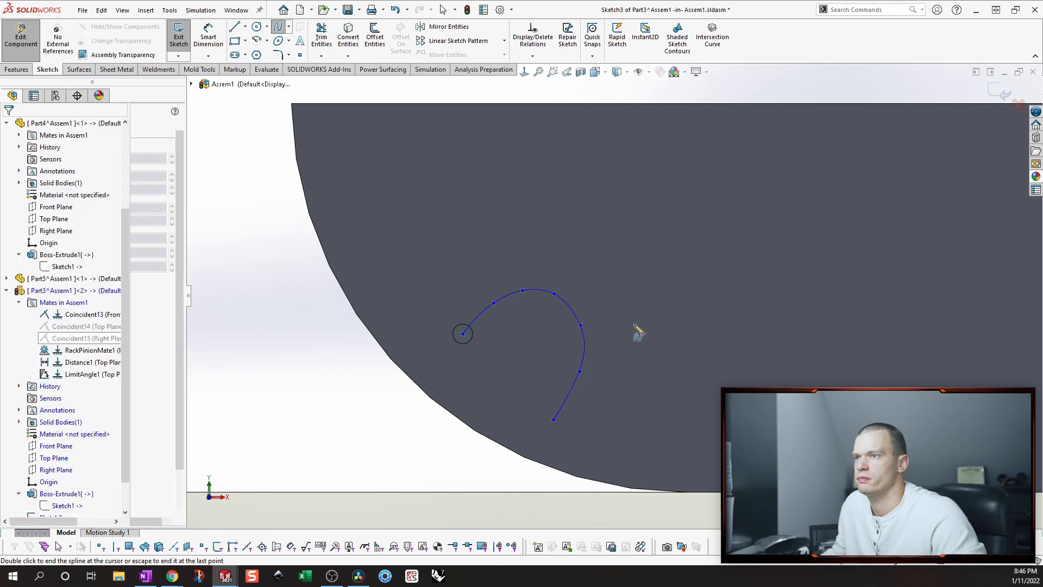
# Close the spline sketch, return to editing the assembly and roll the rocker to a partly tilted position.
pyautogui.press('f')
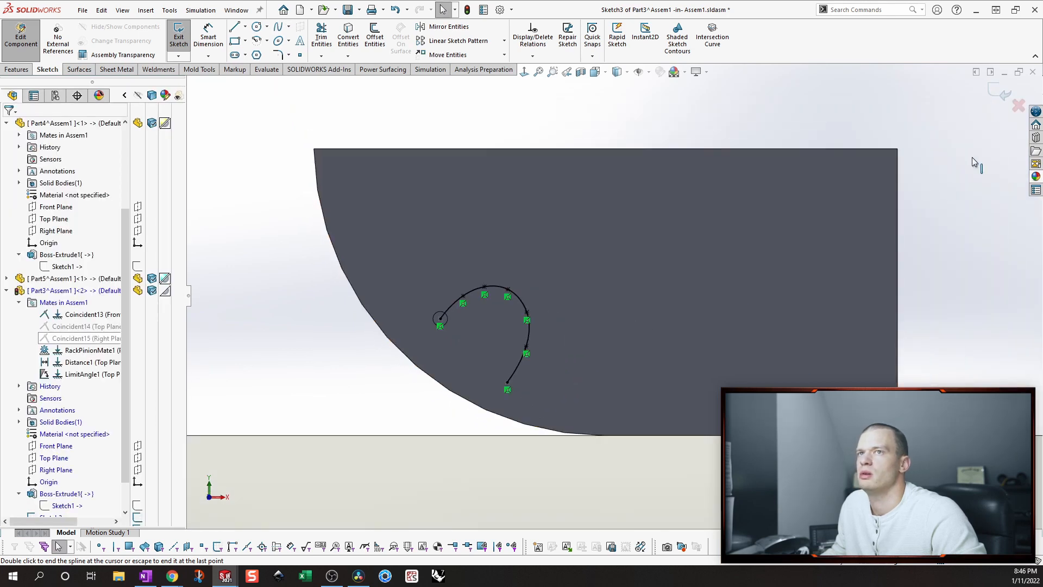
pyautogui.click(994, 91)
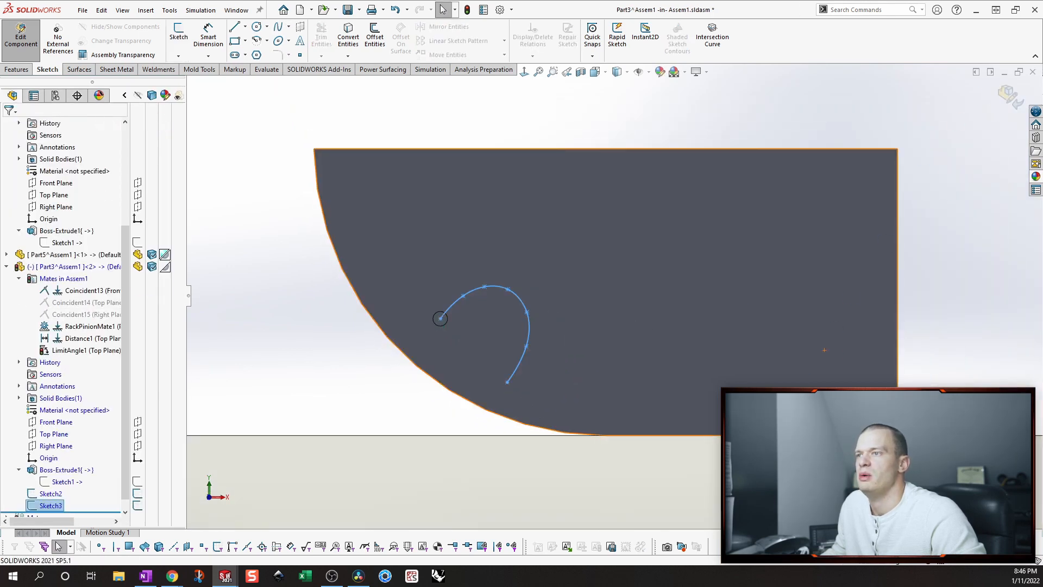
pyautogui.click(847, 359)
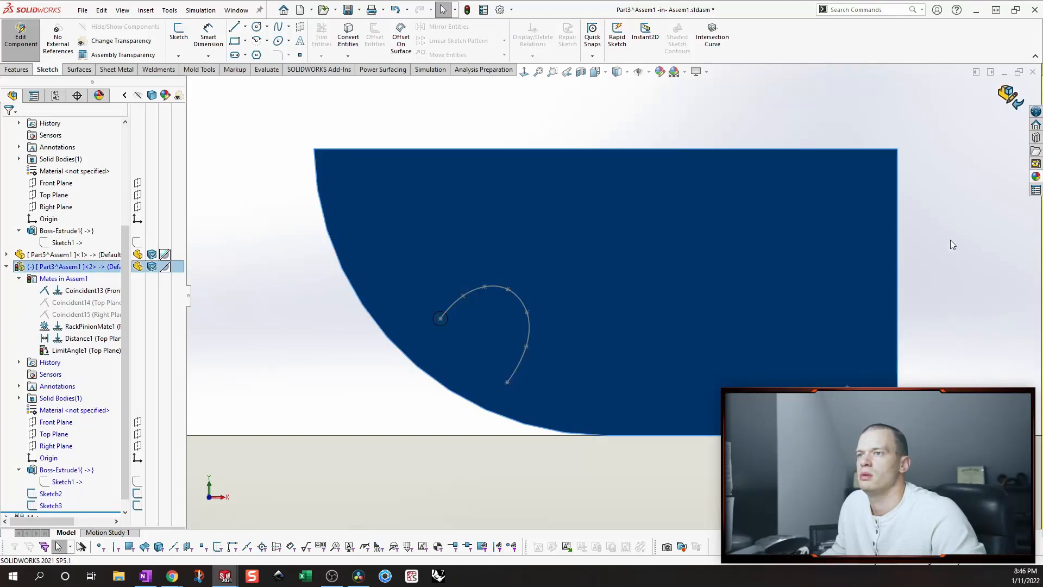
pyautogui.click(1010, 96)
pyautogui.moveTo(863, 380)
pyautogui.mouseDown()
pyautogui.moveTo(803, 182)
pyautogui.moveTo(729, 80)
pyautogui.moveTo(659, 10)
pyautogui.moveTo(537, 25)
pyautogui.moveTo(600, 66)
pyautogui.moveTo(721, 213)
pyautogui.moveTo(647, 140)
pyautogui.mouseUp()
pyautogui.press('Escape')
pyautogui.click(52, 423)
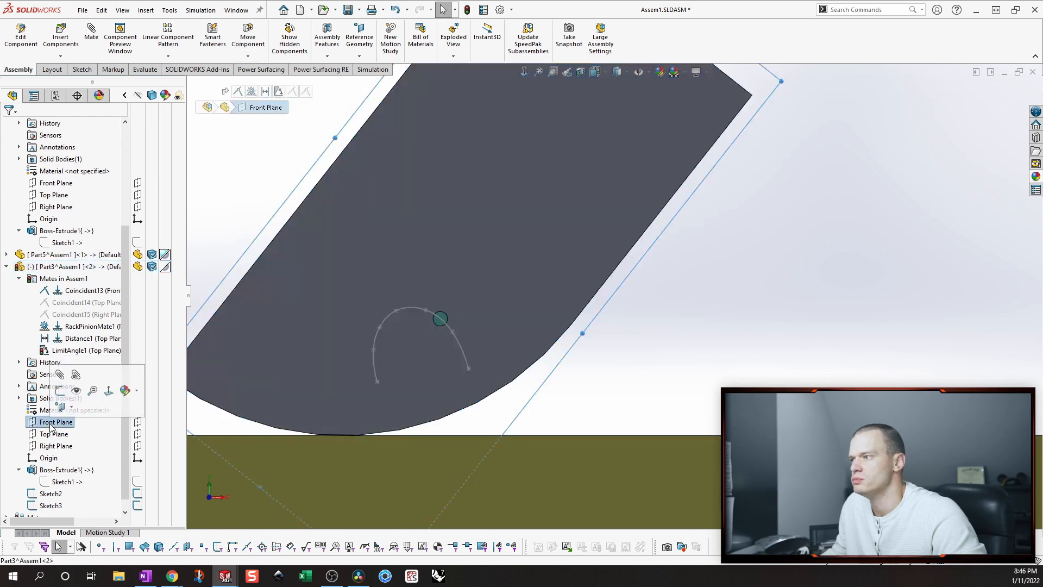
pyautogui.click(60, 391)
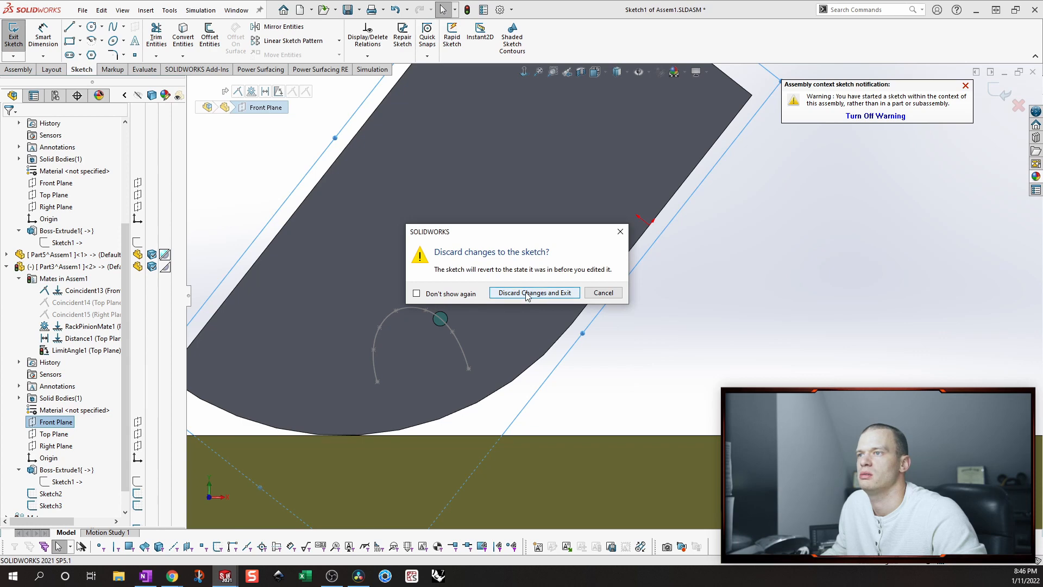
pyautogui.click(526, 294)
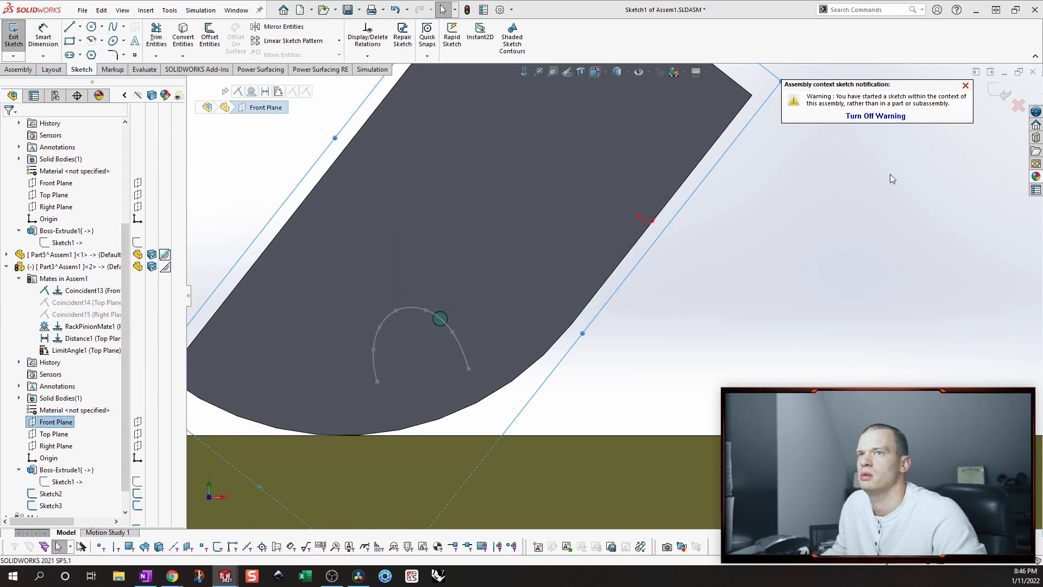
pyautogui.click(966, 86)
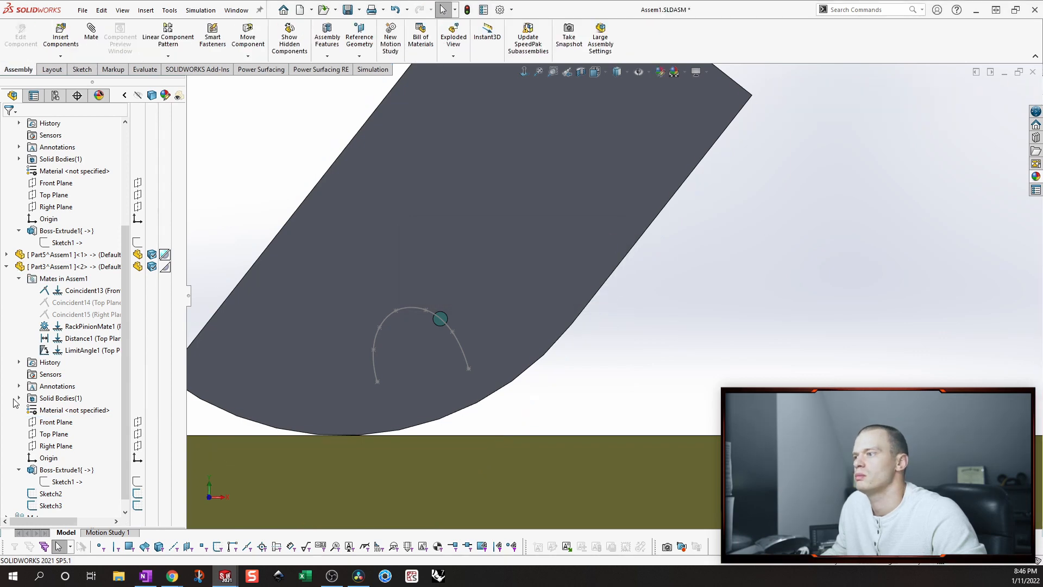
# Edit the copied rocker and add a point at the small circle's centre in a new sketch on its Front Plane.
pyautogui.click(83, 266)
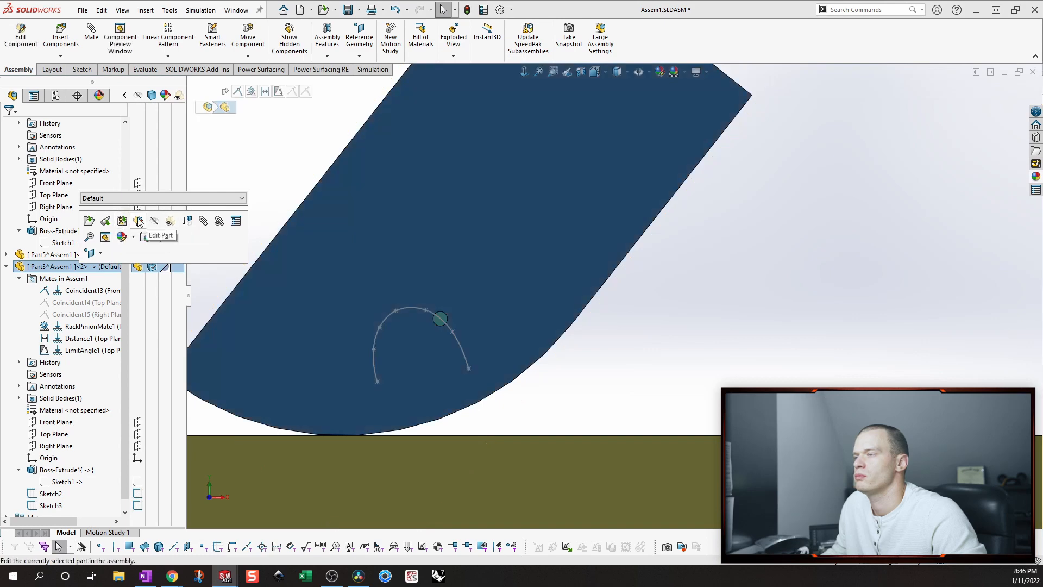
pyautogui.click(139, 221)
pyautogui.press('s')
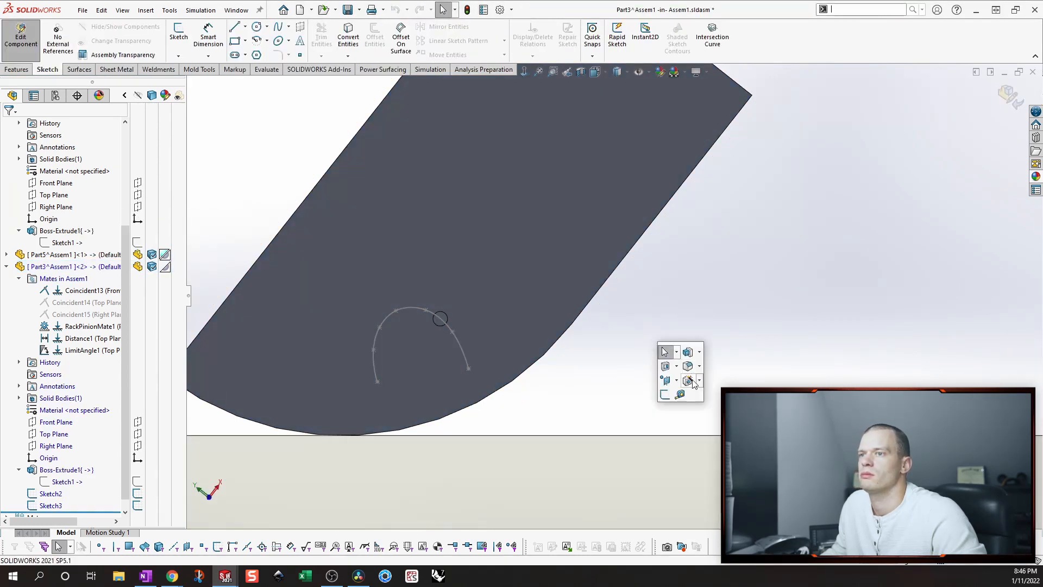
pyautogui.click(54, 422)
pyautogui.click(53, 395)
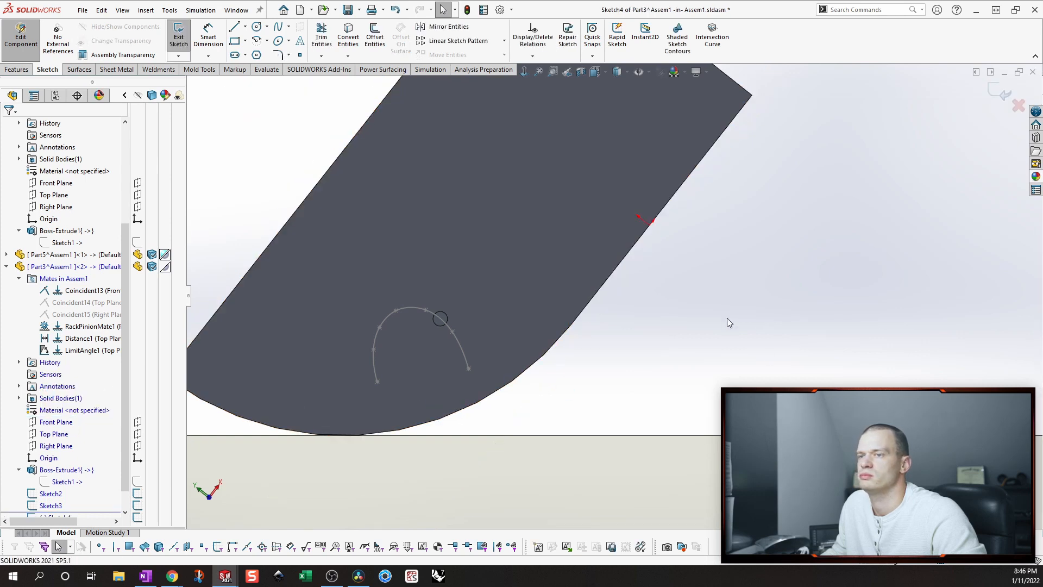
pyautogui.press('s')
pyautogui.click(738, 400)
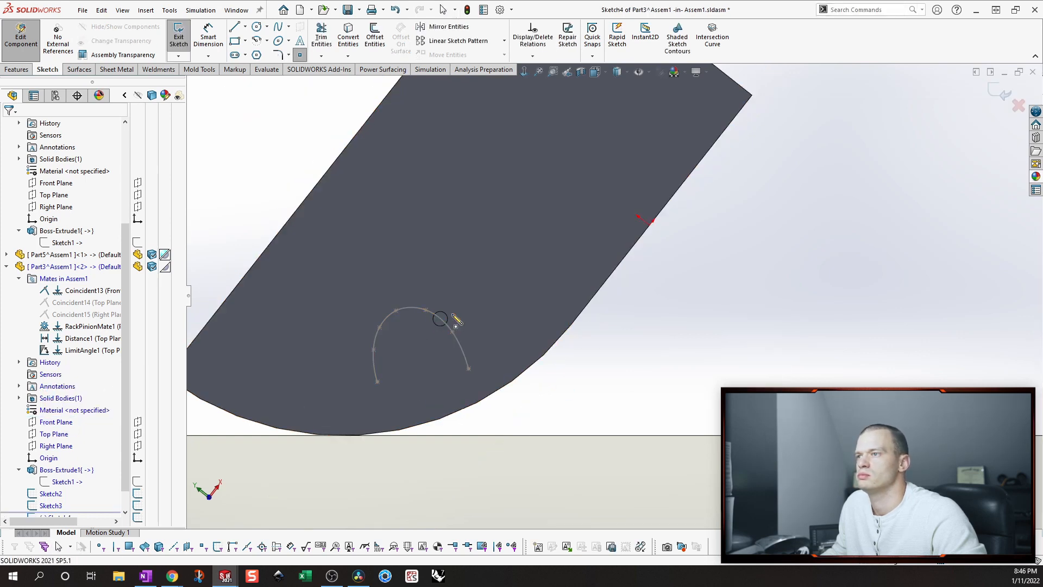
pyautogui.click(440, 319)
pyautogui.press('Escape')
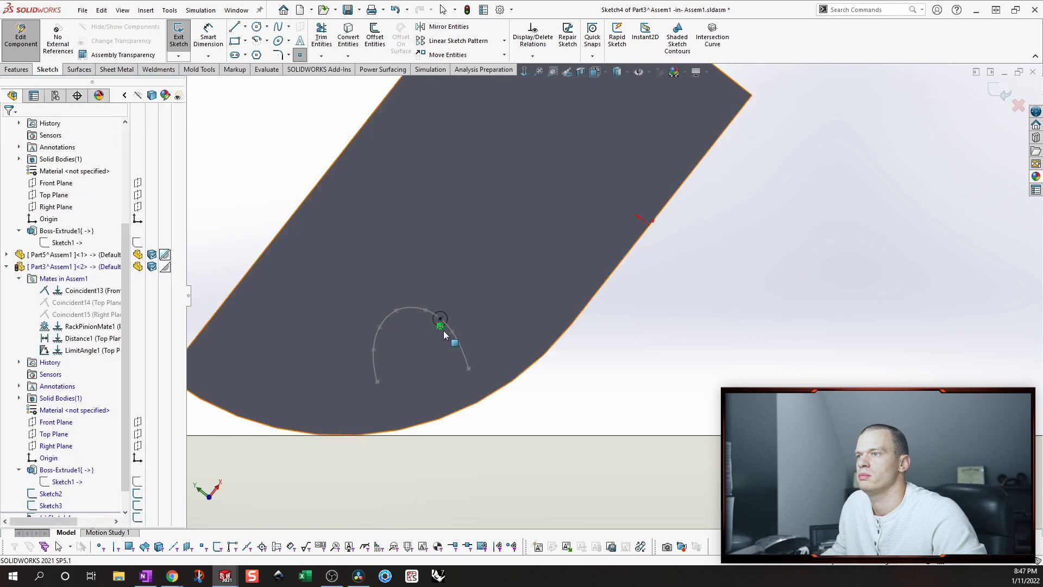
# Measure the distance between the new point at the small circle's centre and the spline.
pyautogui.scroll(-5, 443, 335)
pyautogui.press('s')
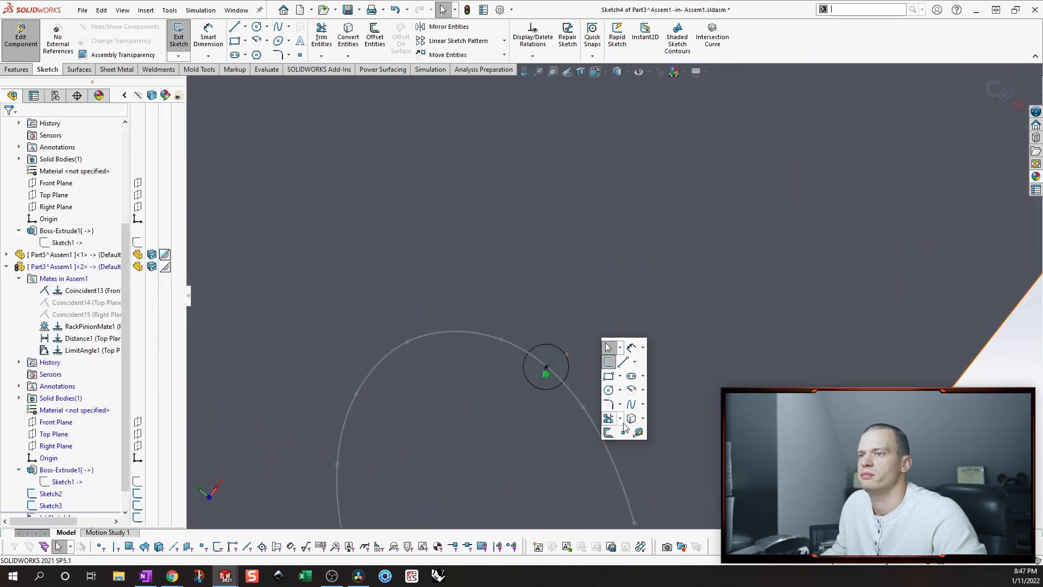
pyautogui.click(639, 433)
pyautogui.click(546, 370)
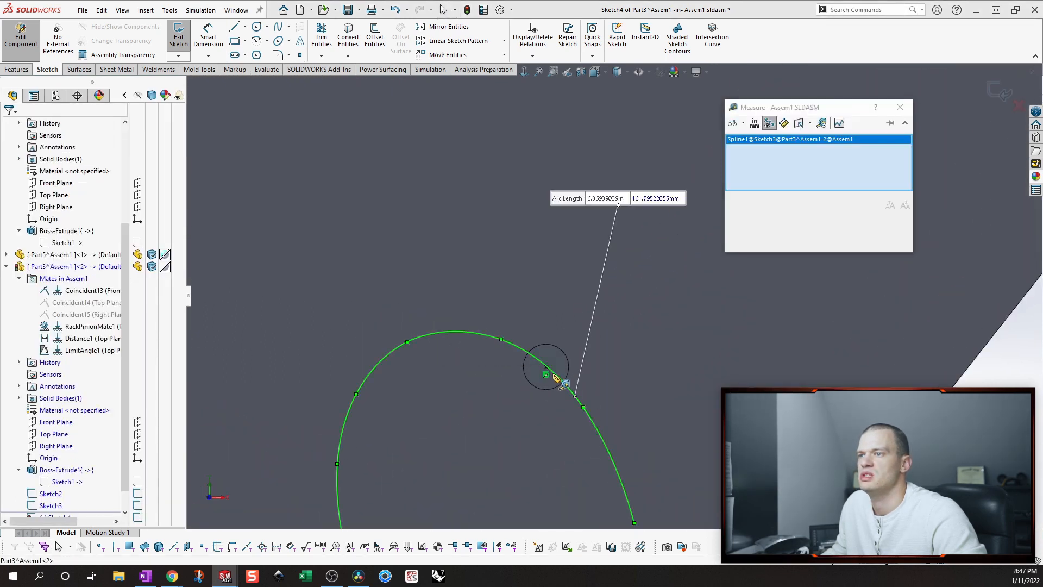
pyautogui.click(546, 368)
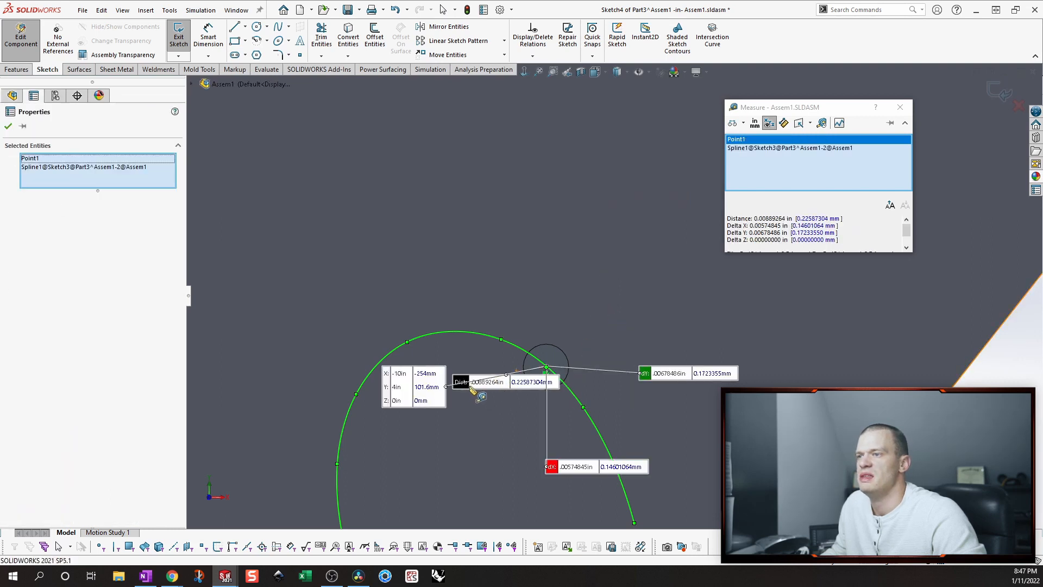
pyautogui.scroll(3, 645, 435)
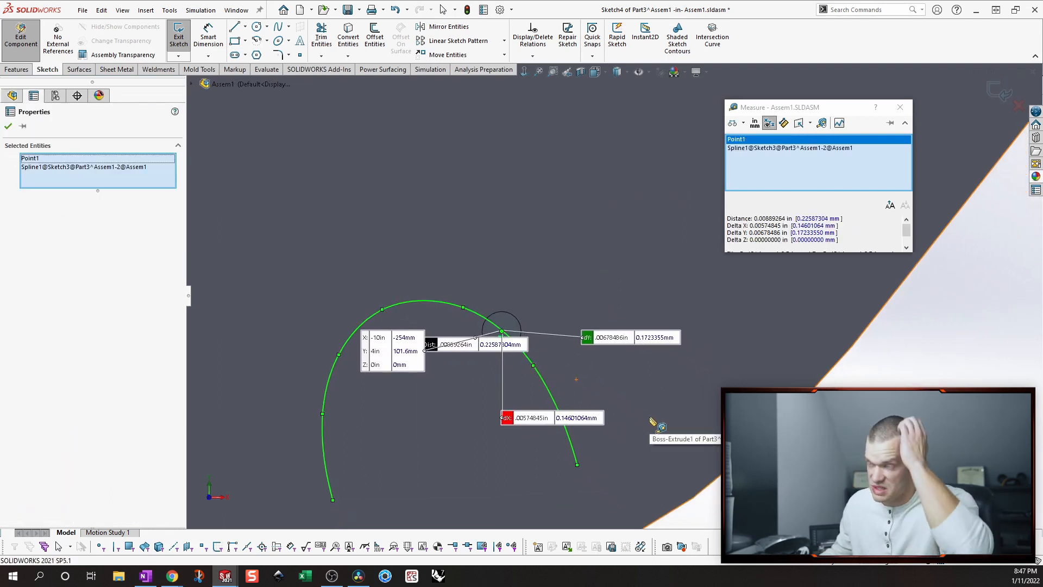
pyautogui.scroll(2, 652, 422)
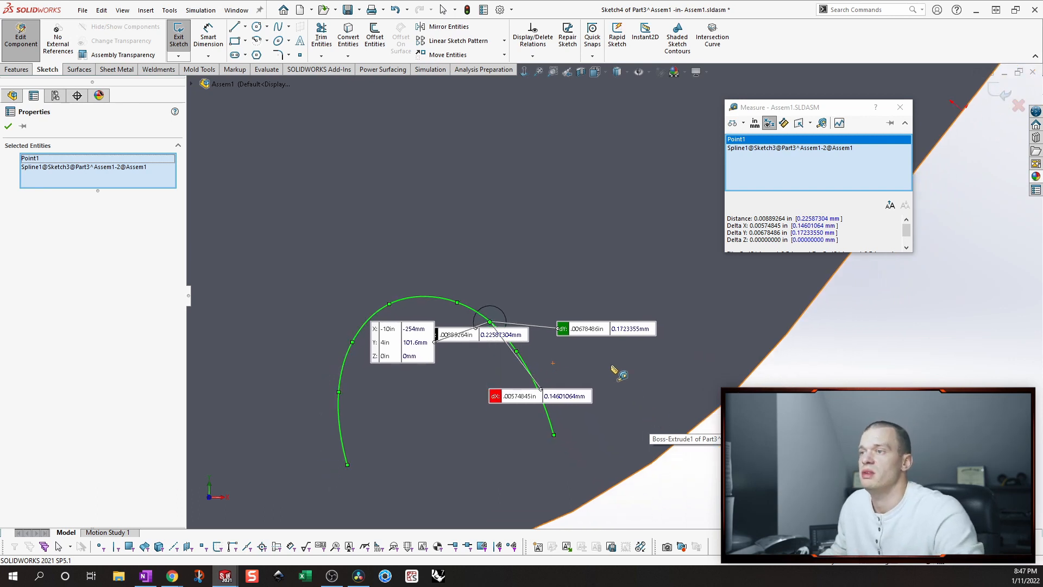
pyautogui.scroll(1, 612, 368)
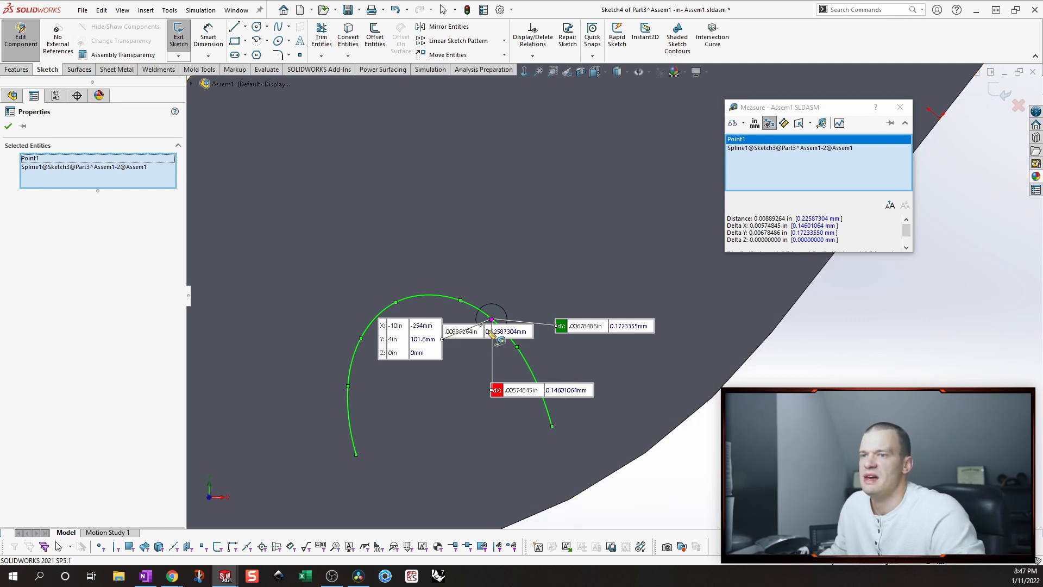
pyautogui.click(9, 127)
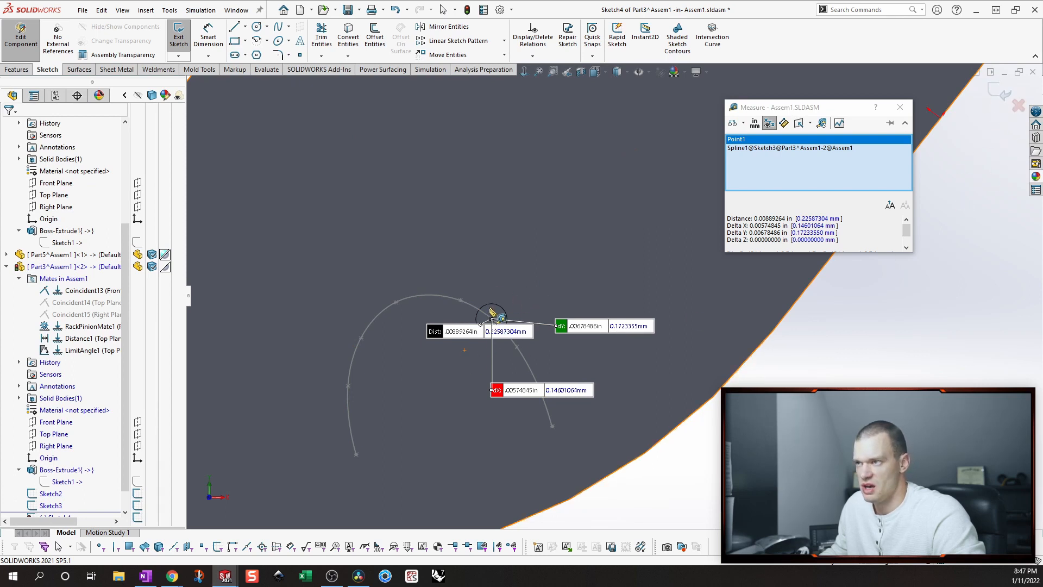
pyautogui.click(900, 107)
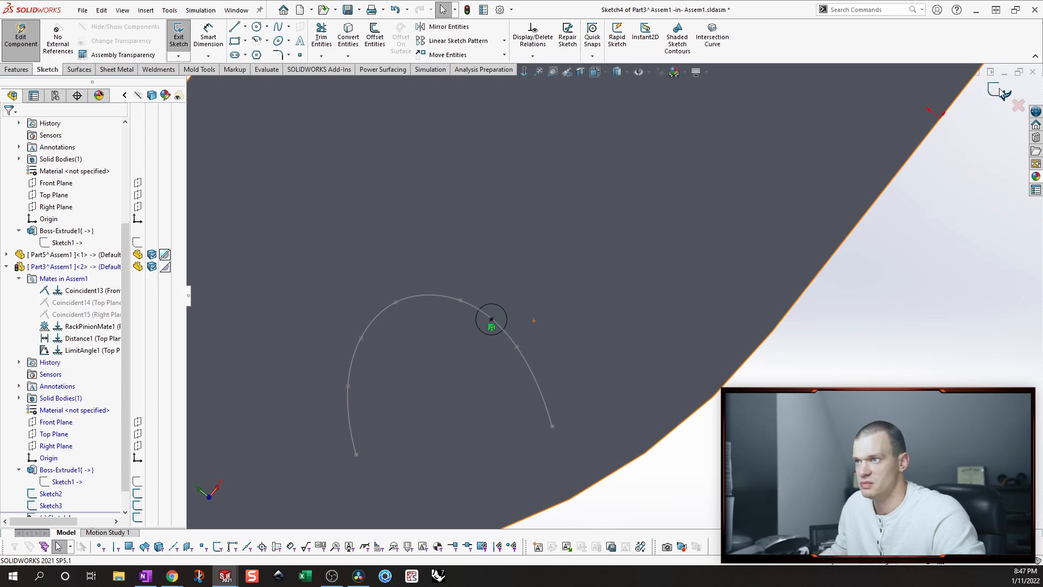
# Leave the check-point sketch while continuing to edit the copied rocker in context.
pyautogui.click(491, 321)
pyautogui.press('Escape')
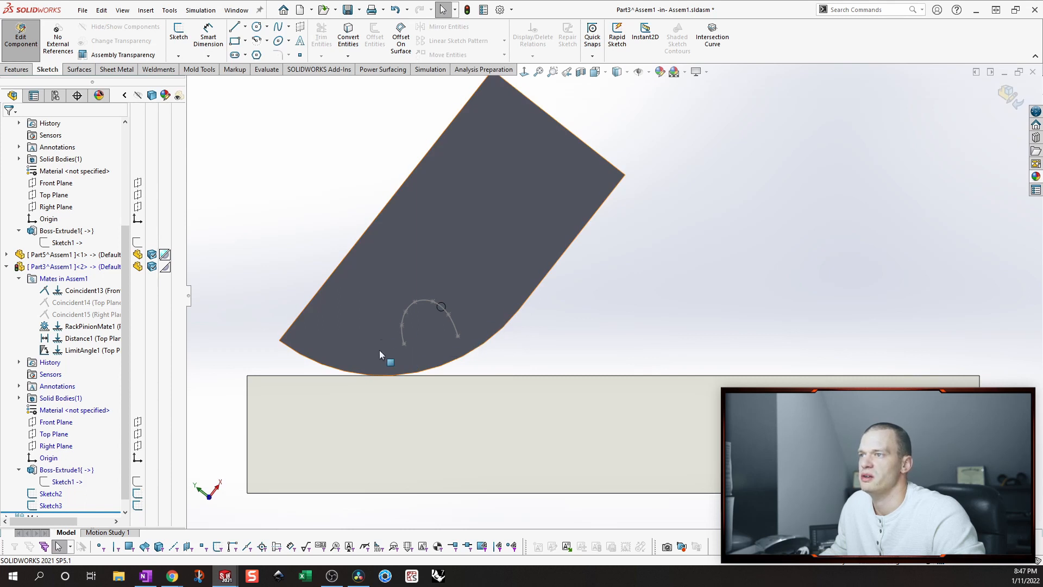
pyautogui.click(454, 328)
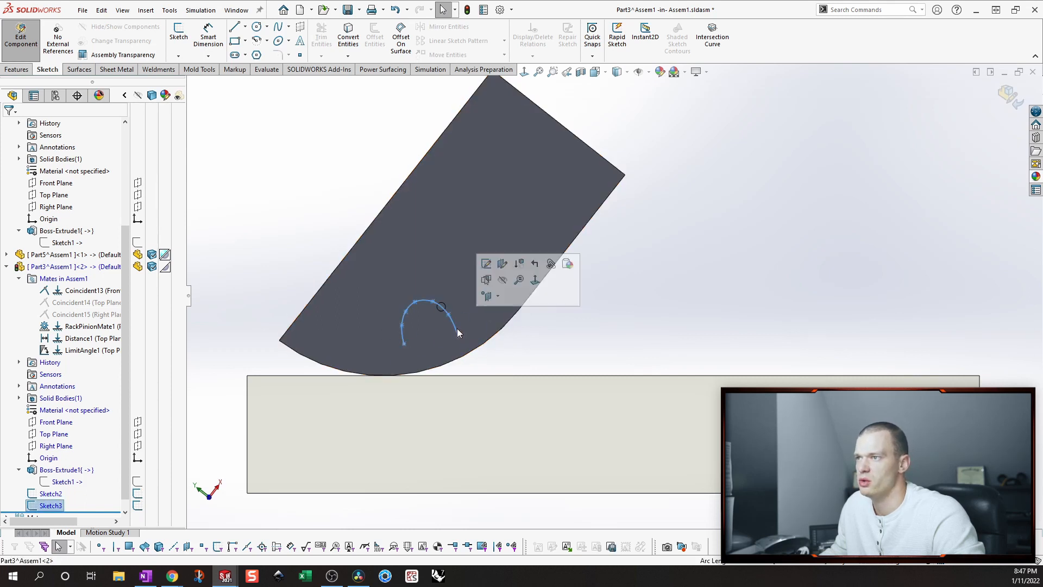
pyautogui.click(743, 298)
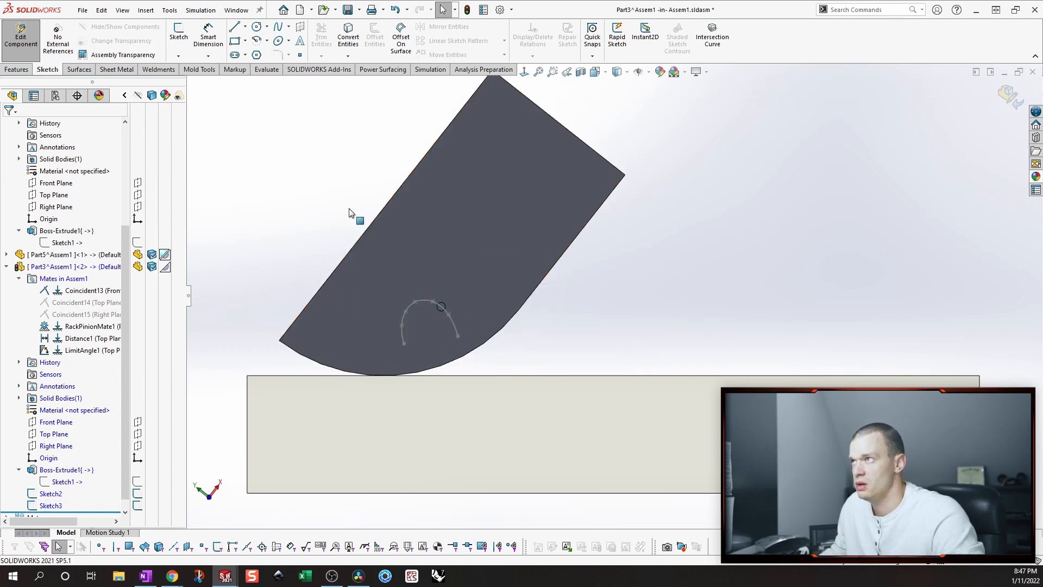
pyautogui.click(17, 69)
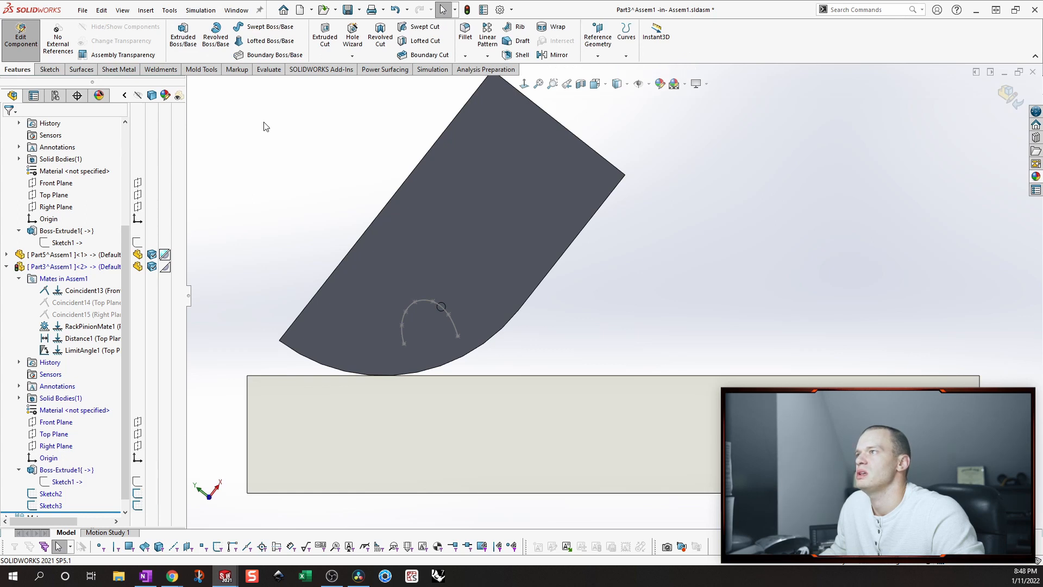
pyautogui.click(81, 70)
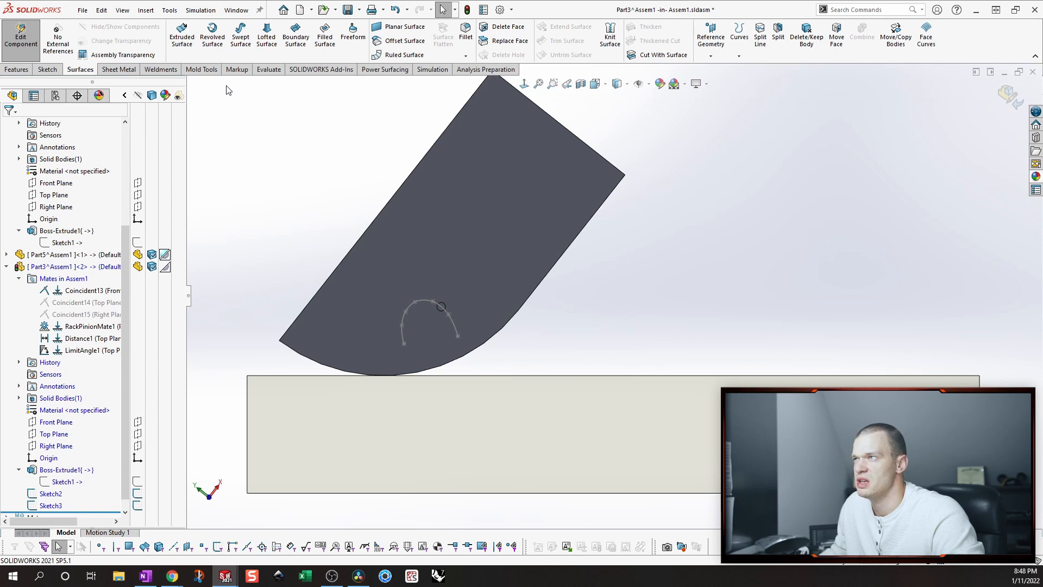
pyautogui.click(13, 70)
pyautogui.click(199, 45)
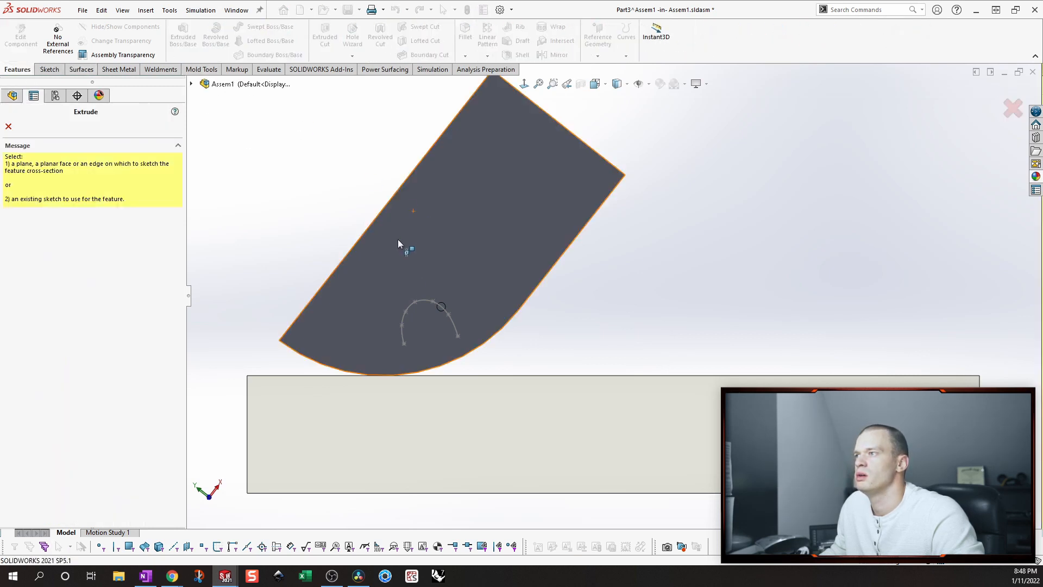
pyautogui.click(424, 302)
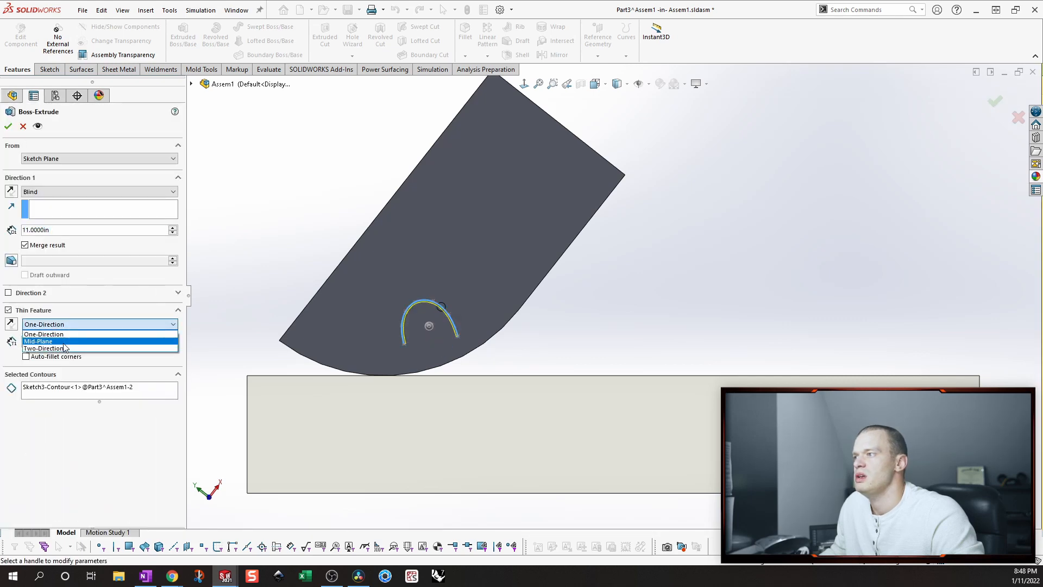
pyautogui.click(66, 337)
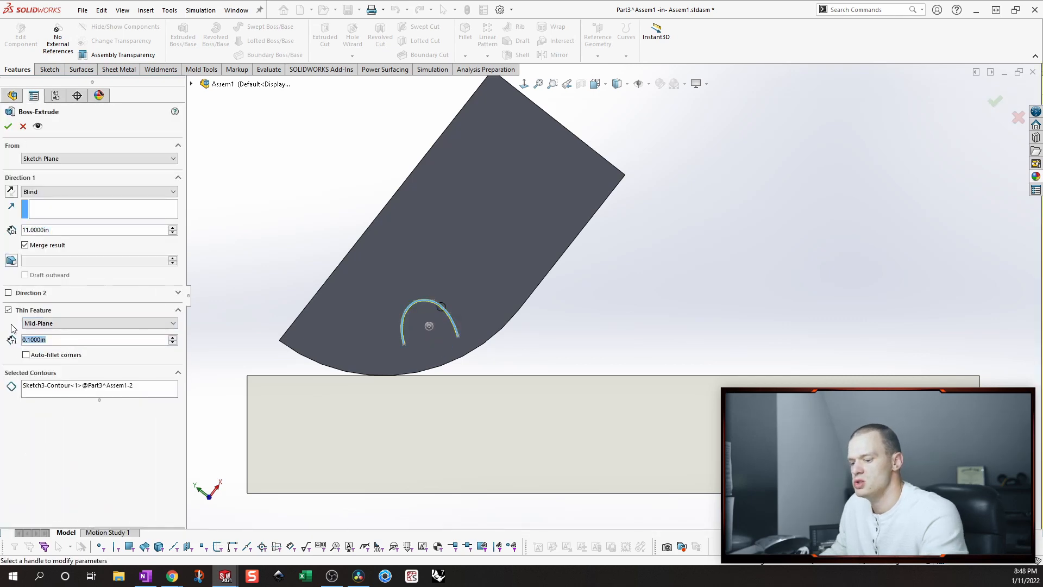
pyautogui.write('0.05')
pyautogui.press('Return')
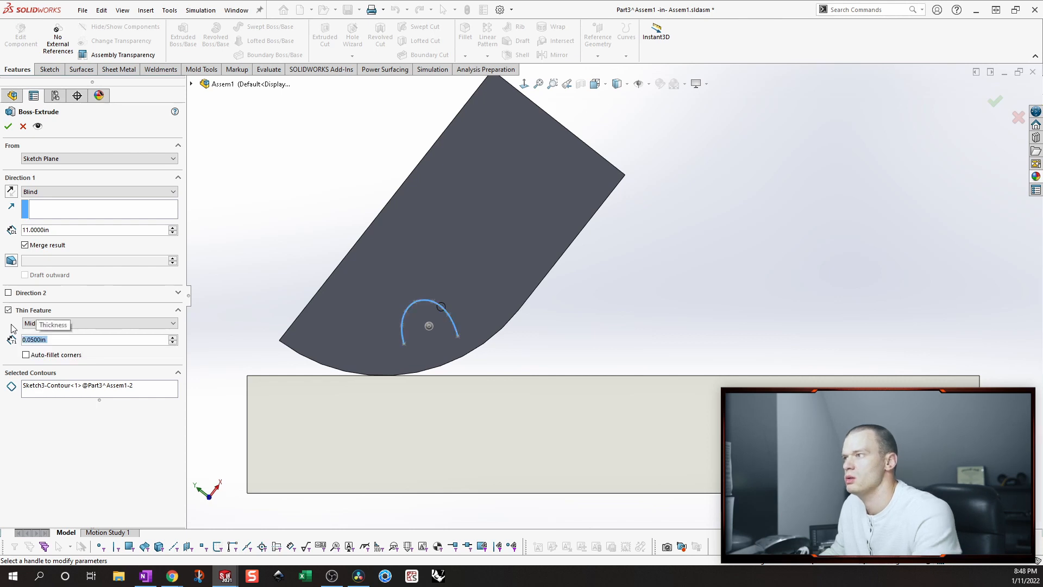
pyautogui.click(23, 127)
# Start an Extruded Cut from the spline sketch as a Mid-Plane thin feature, with the end condition Through All - Both.
pyautogui.click(325, 38)
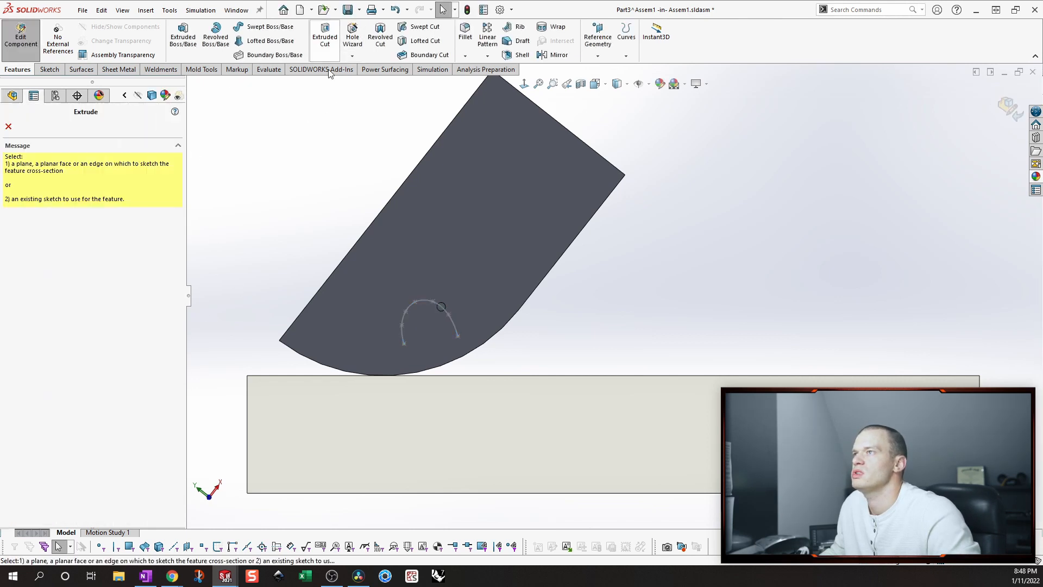
pyautogui.click(412, 311)
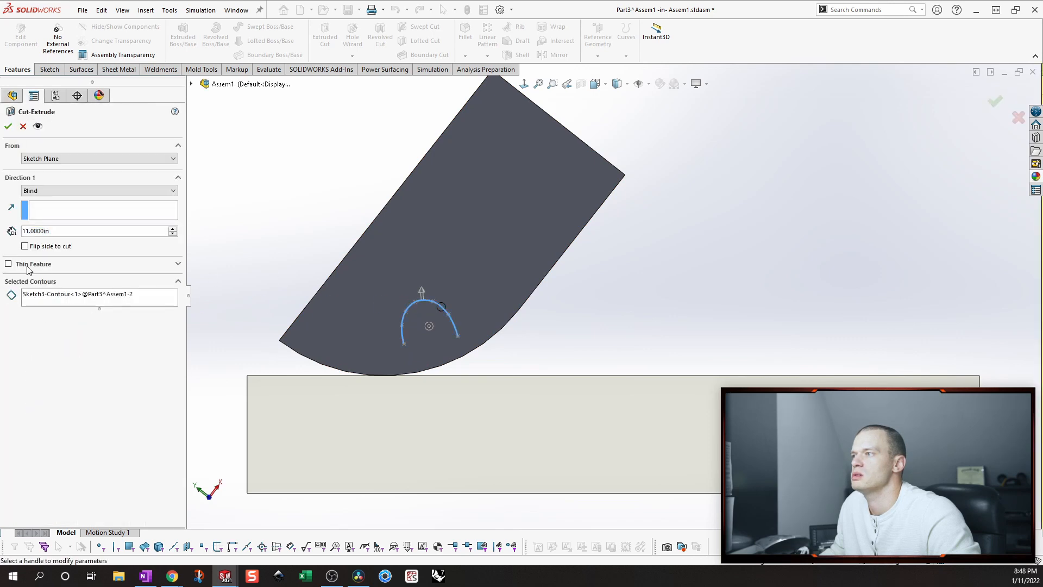
pyautogui.click(28, 266)
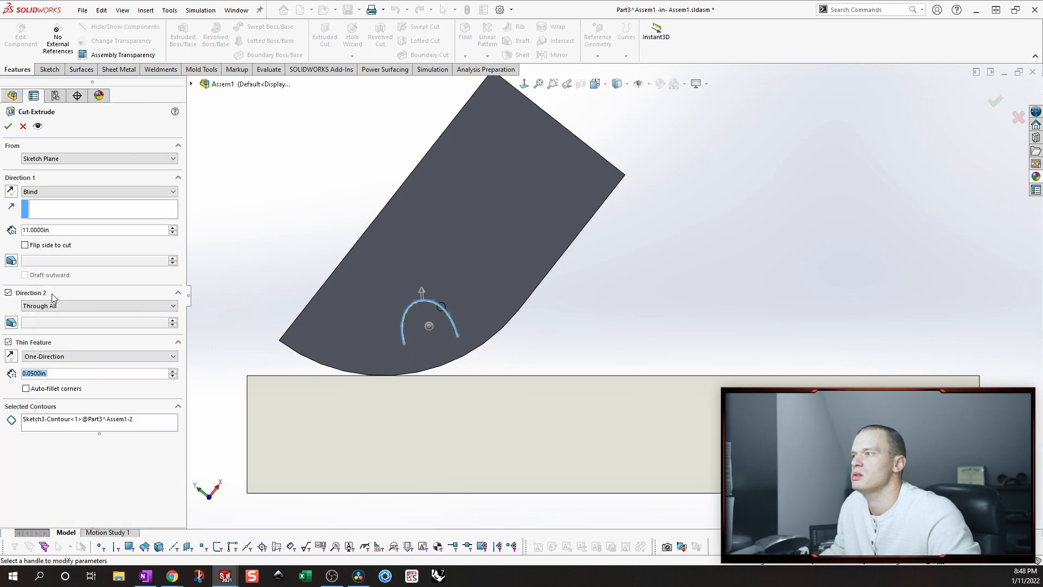
pyautogui.click(66, 361)
pyautogui.click(74, 376)
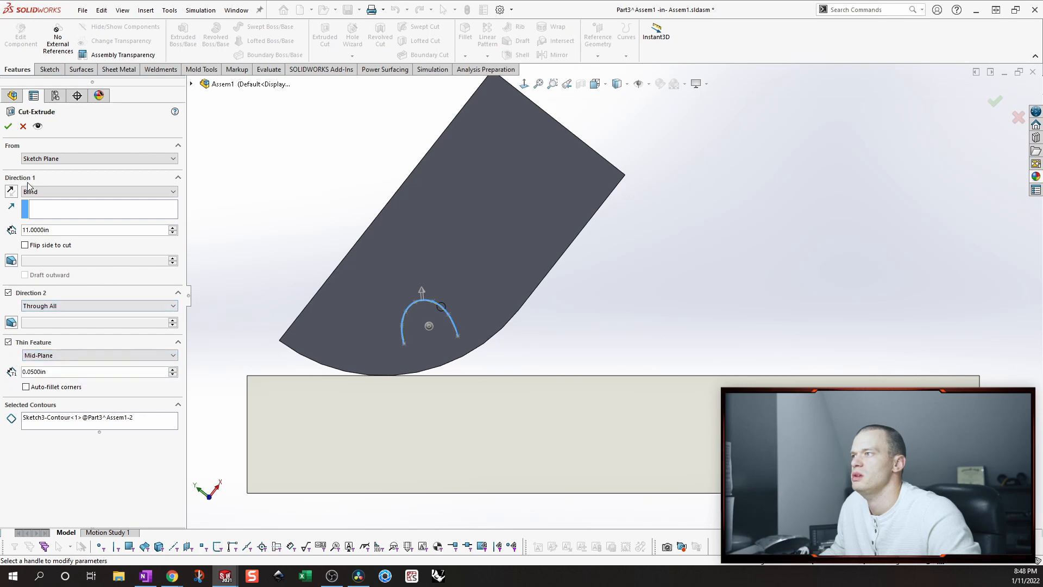
pyautogui.click(54, 192)
pyautogui.click(80, 219)
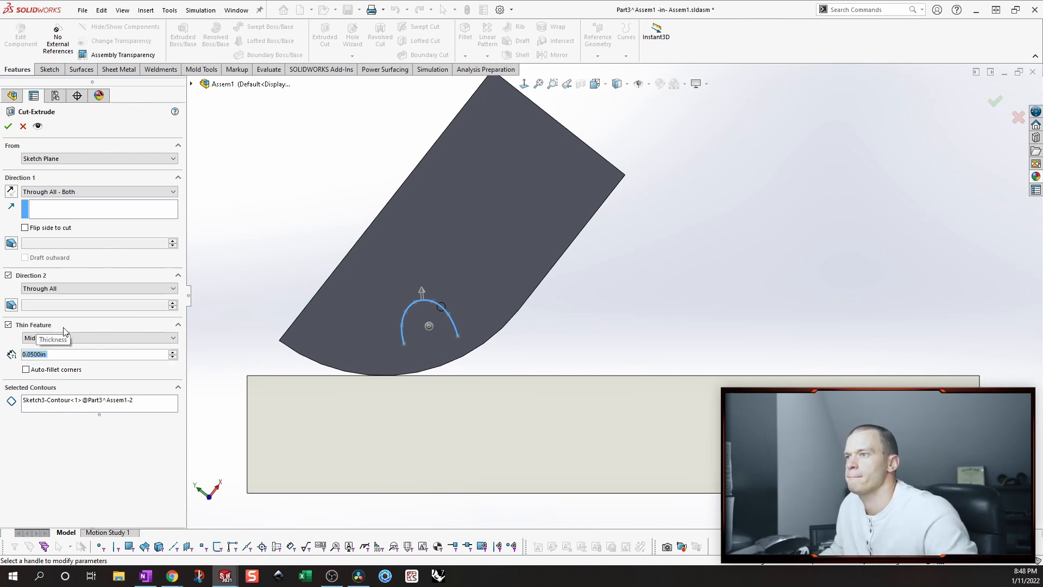
# Set the thin cut's thickness to 0.5 in and create the curved slot through the rocker.
pyautogui.scroll(2, 761, 354)
pyautogui.scroll(-2, 774, 358)
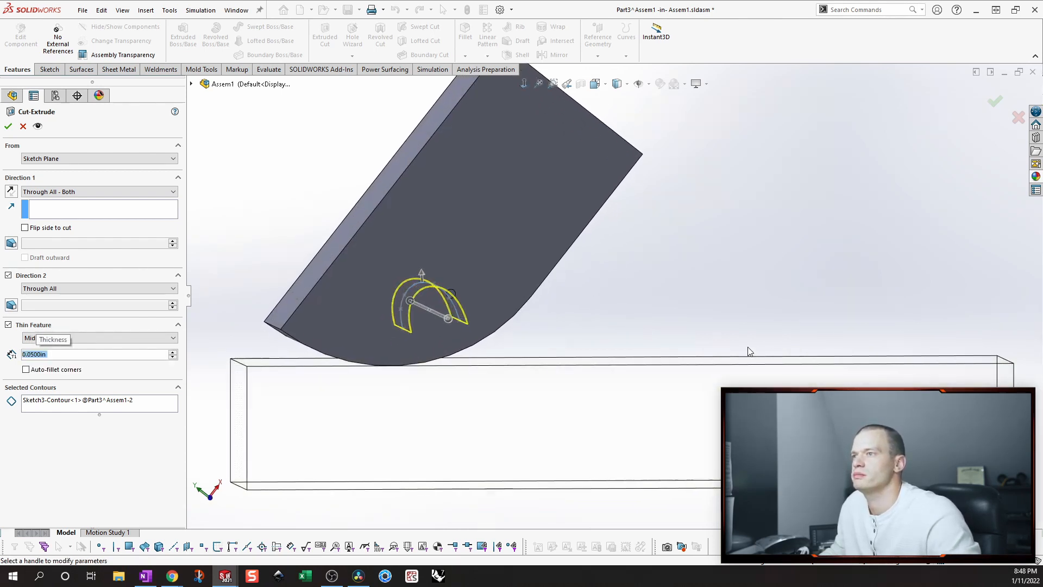
pyautogui.scroll(-6, 749, 352)
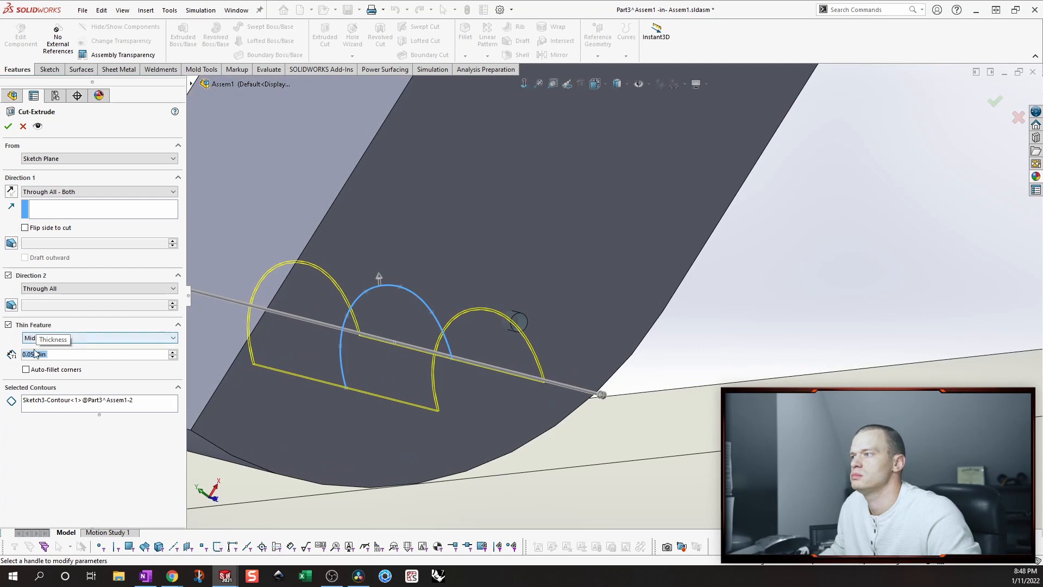
pyautogui.click(65, 353)
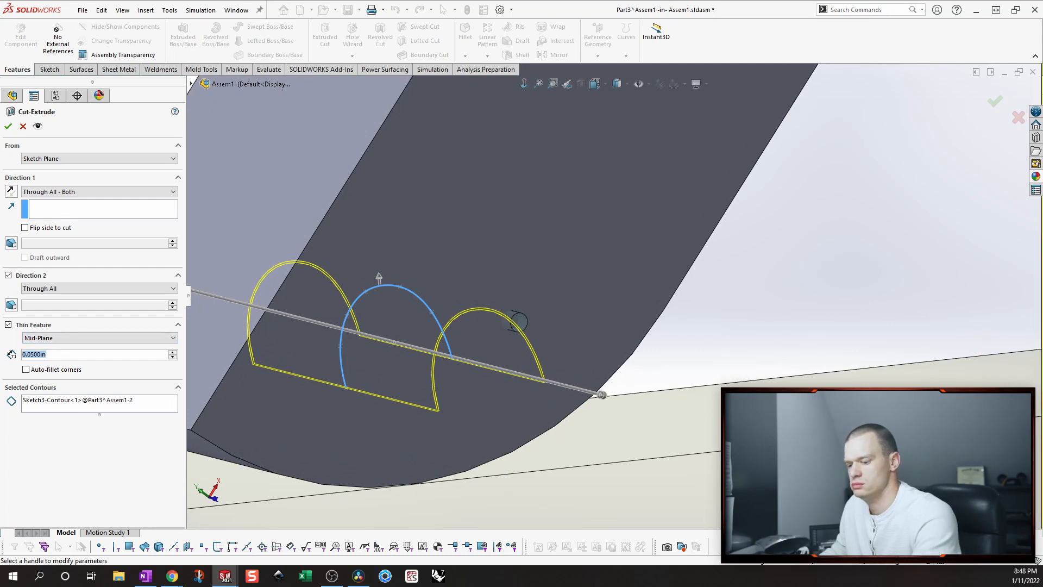
pyautogui.write('.5')
pyautogui.press('Return')
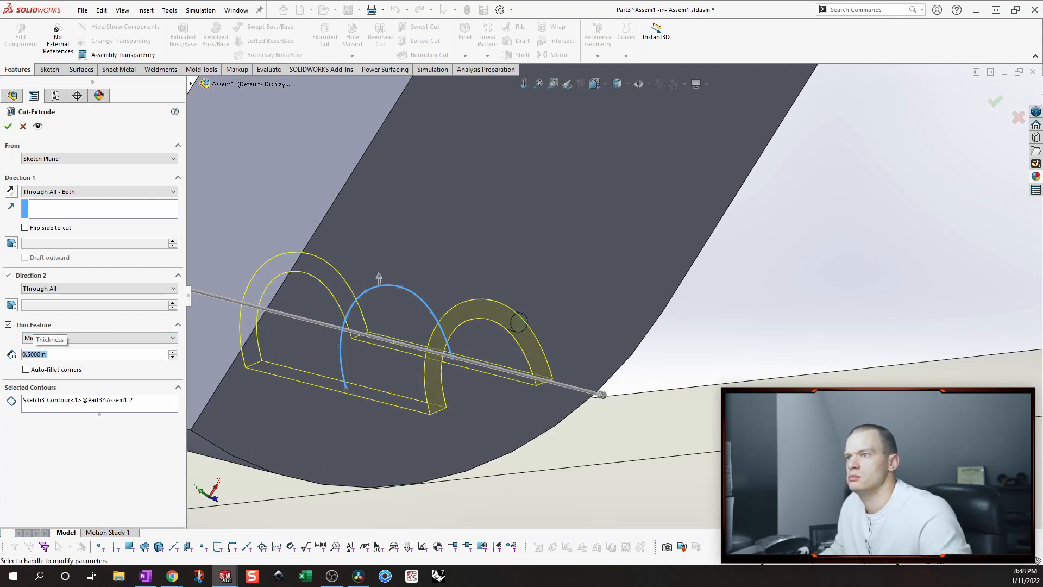
pyautogui.click(7, 129)
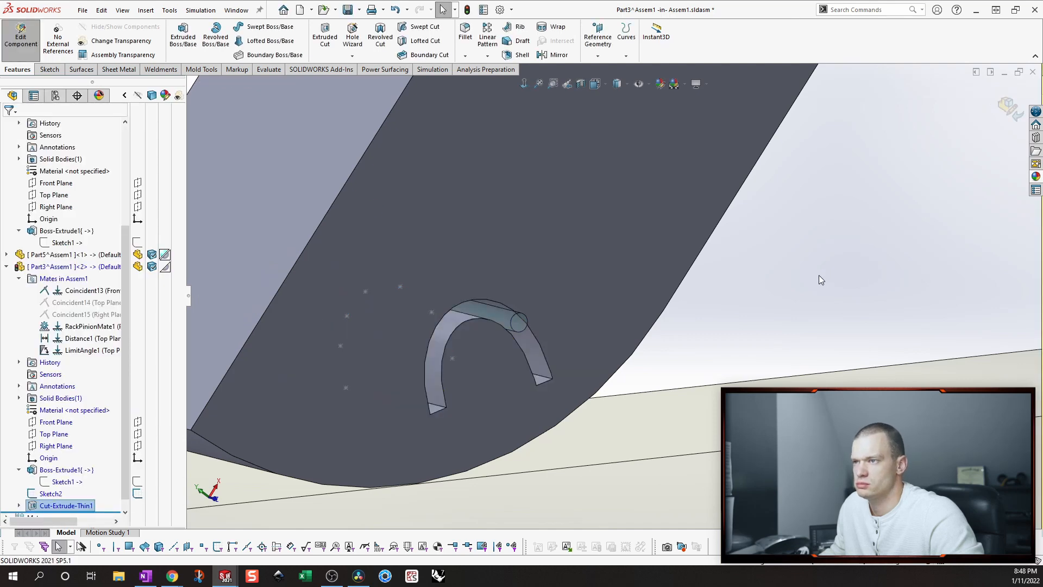
# Return to editing the assembly and roll the rocker toward upright until the pin reaches the end of the slot.
pyautogui.moveTo(820, 276); pyautogui.dragTo(859, 258, button='middle')
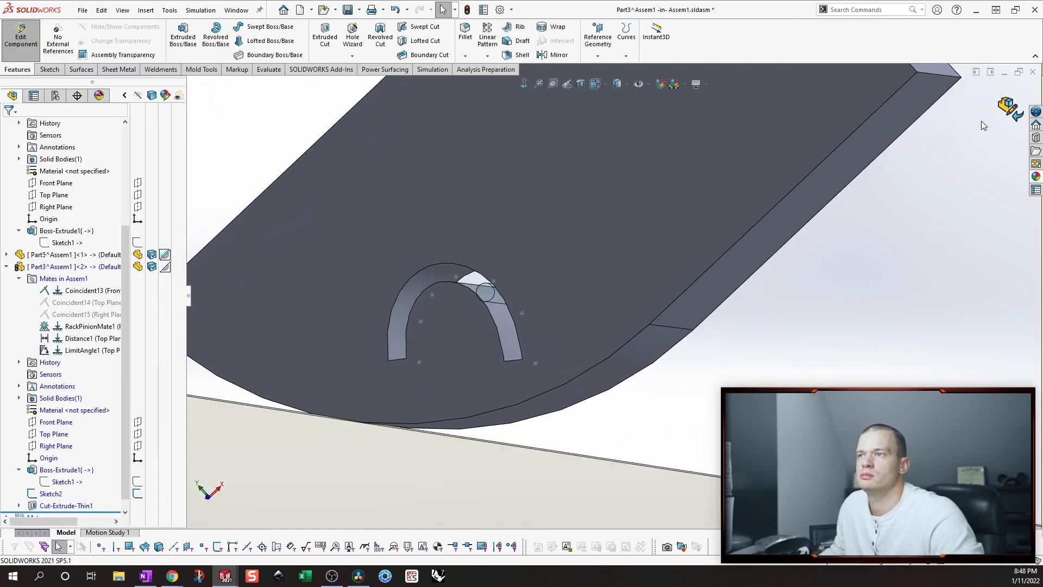
pyautogui.click(1009, 109)
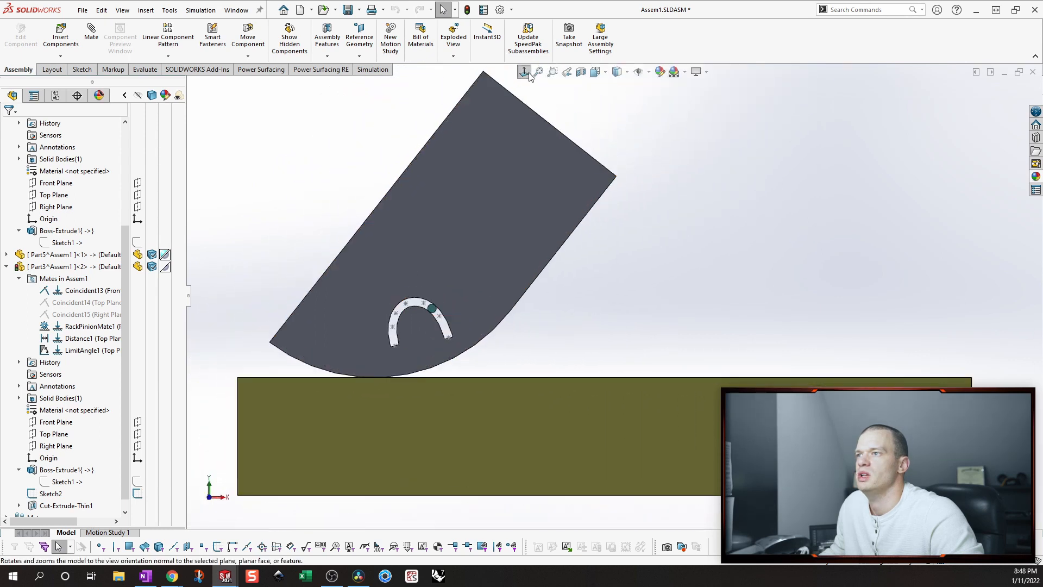
pyautogui.scroll(-3, 733, 198)
pyautogui.scroll(1, 733, 198)
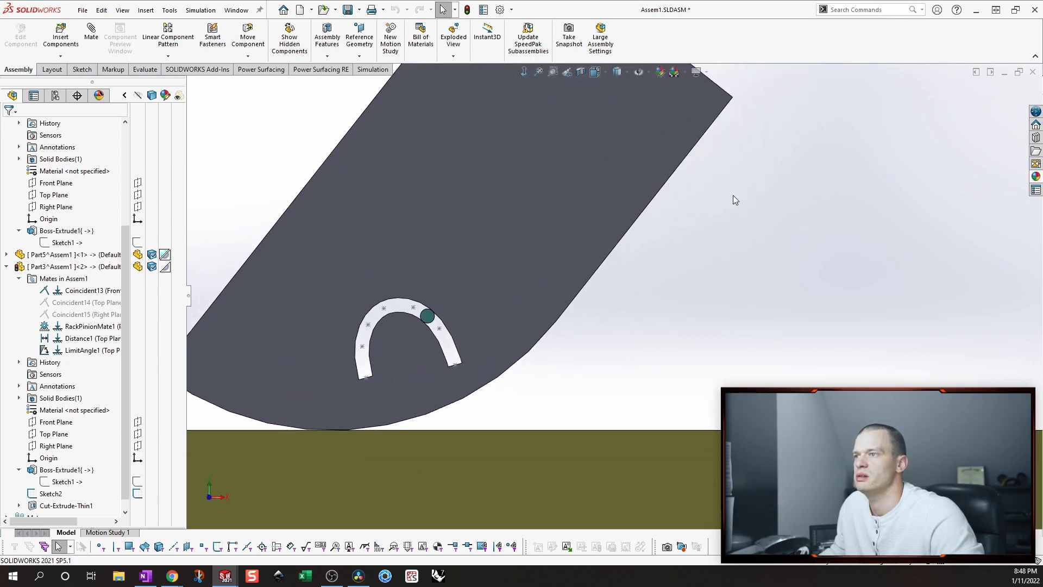
pyautogui.click(585, 223)
pyautogui.moveTo(547, 180); pyautogui.dragTo(511, 134)
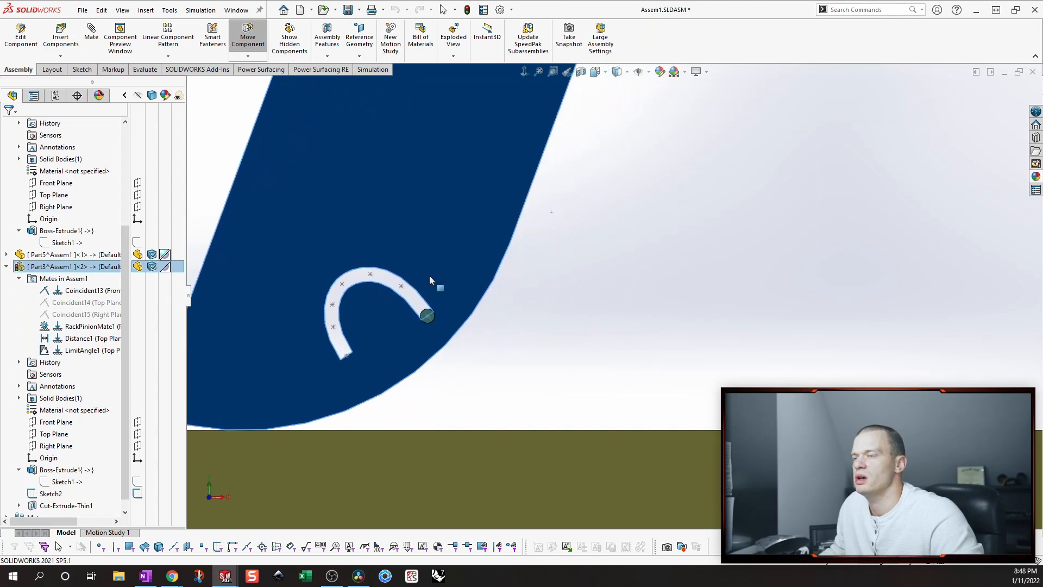
pyautogui.press('Escape')
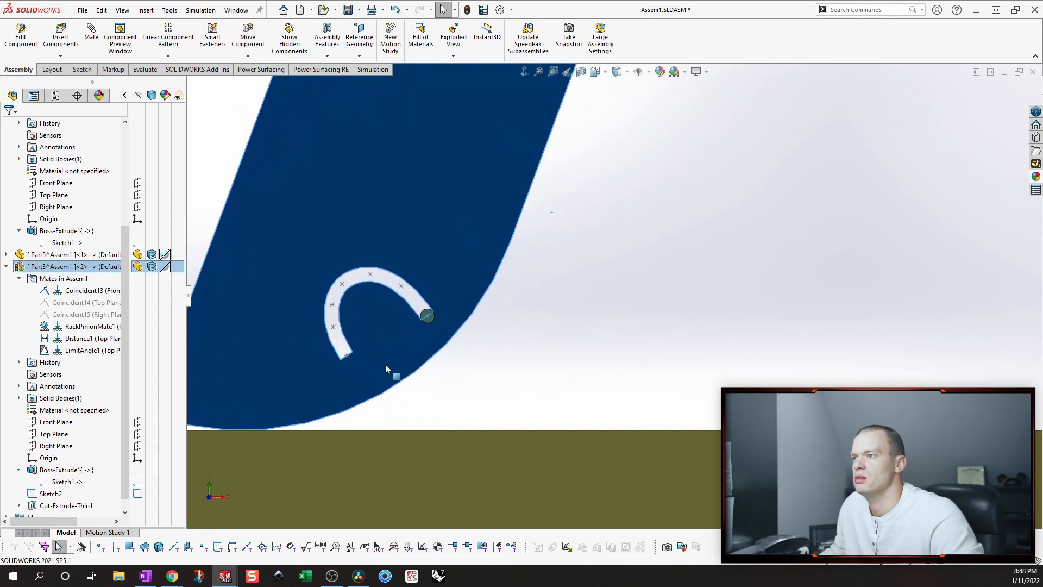
pyautogui.click(576, 293)
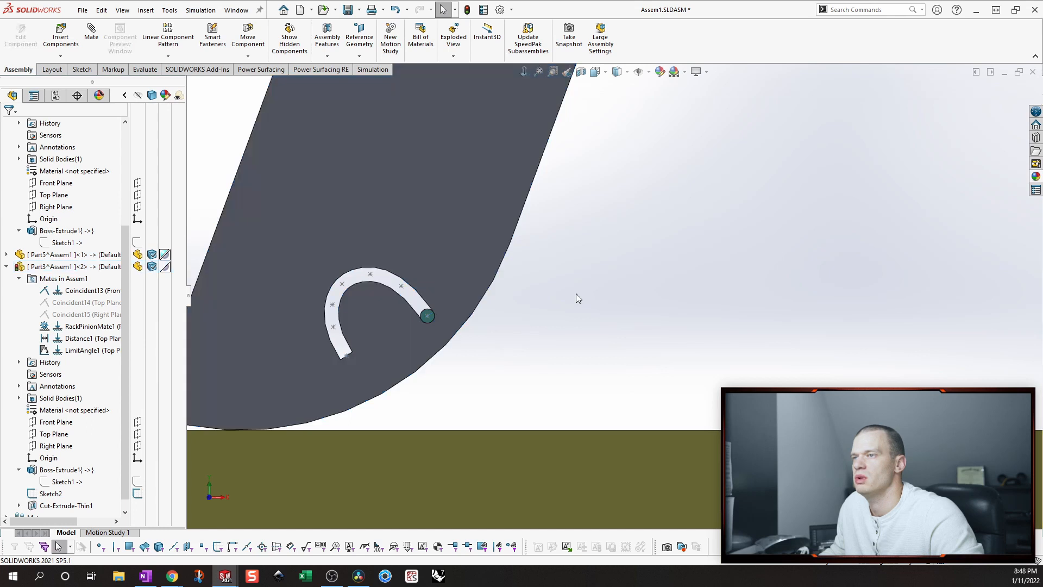
pyautogui.click(54, 421)
pyautogui.click(63, 391)
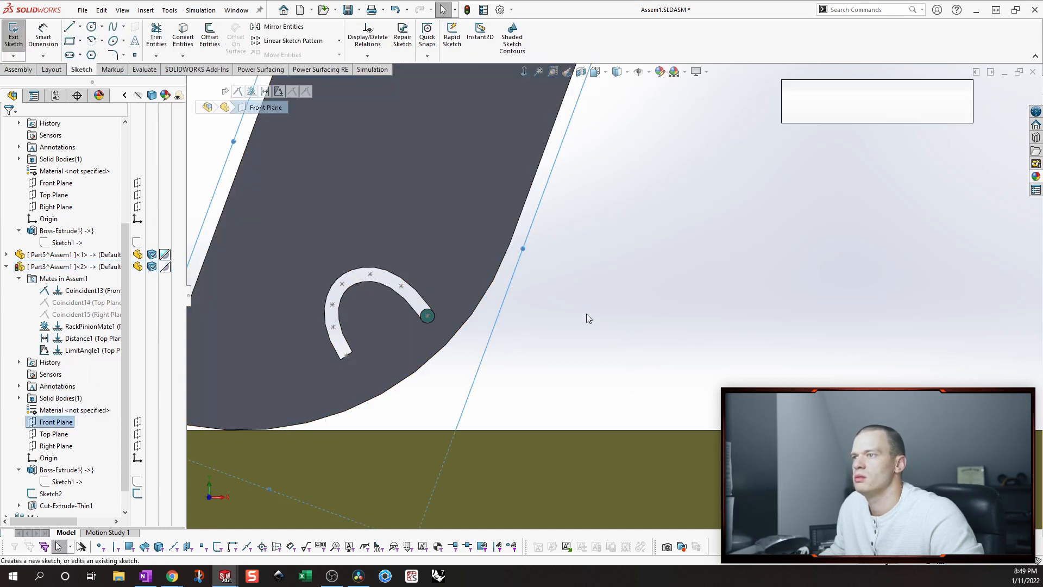
pyautogui.click(1018, 108)
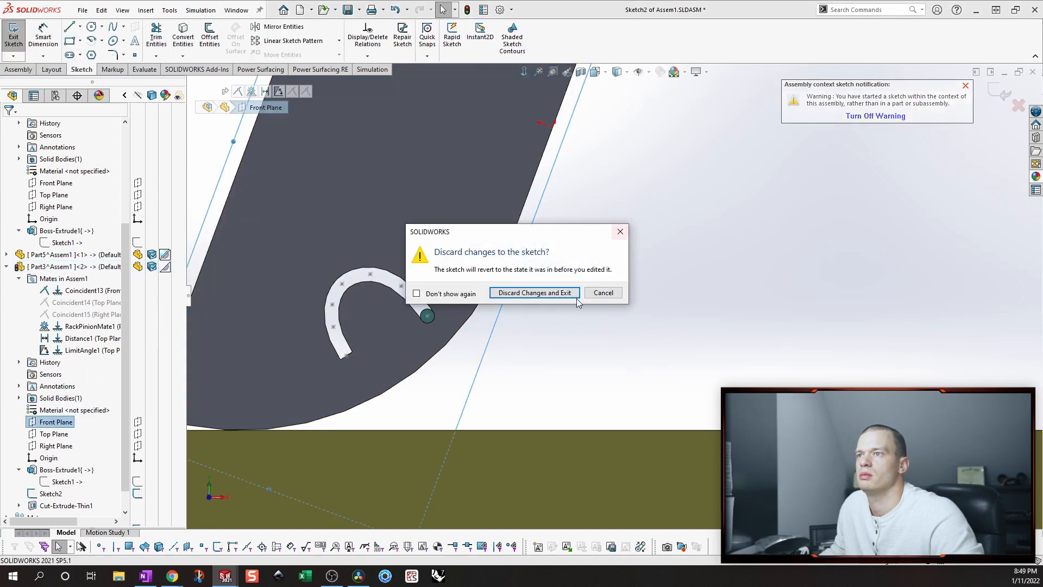
pyautogui.click(540, 296)
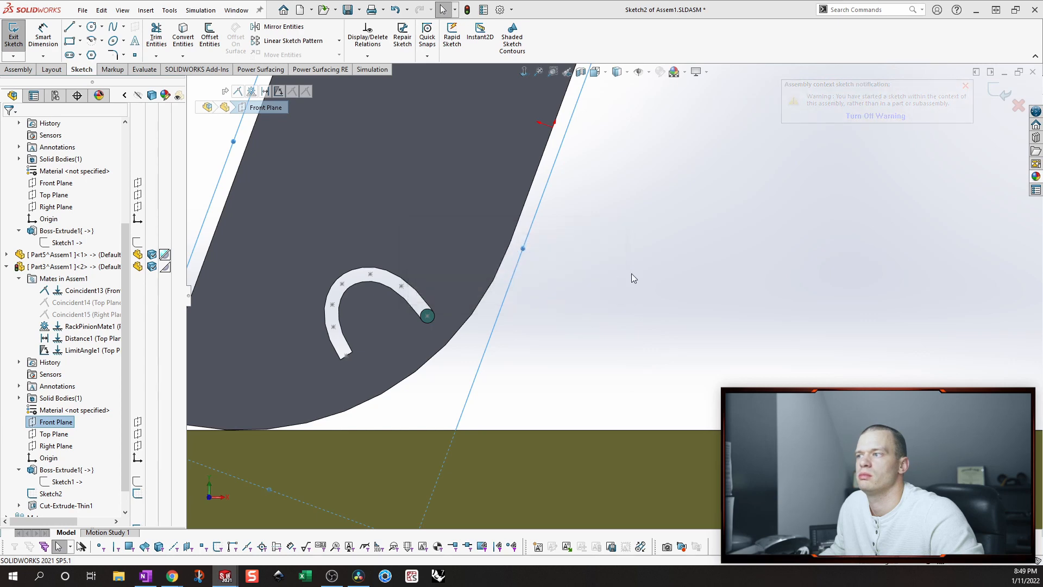
# Edit the copied rocker in context and start a sketch on its Front Plane.
pyautogui.rightClick(51, 266)
pyautogui.click(114, 165)
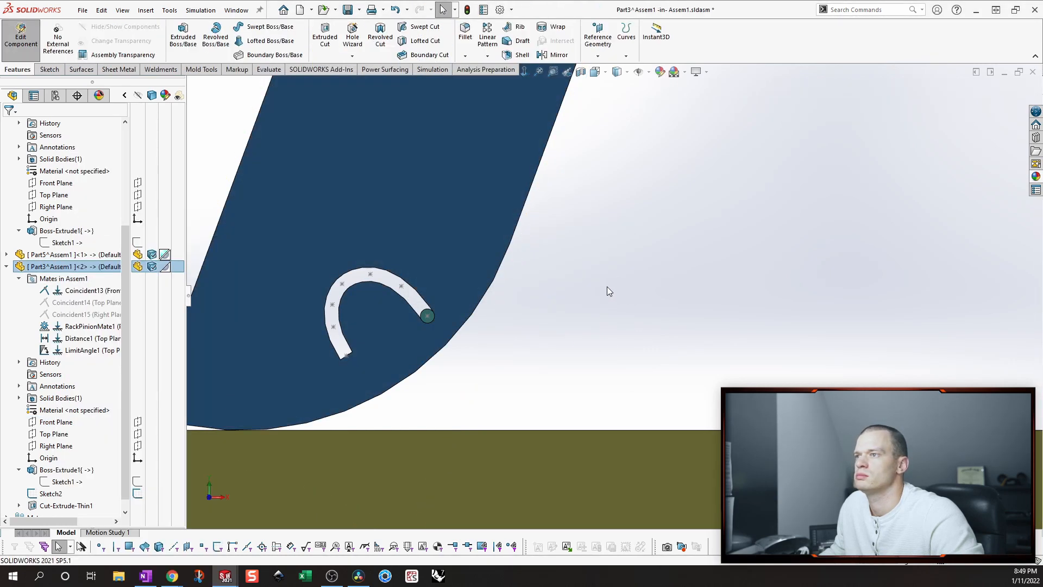
pyautogui.click(55, 422)
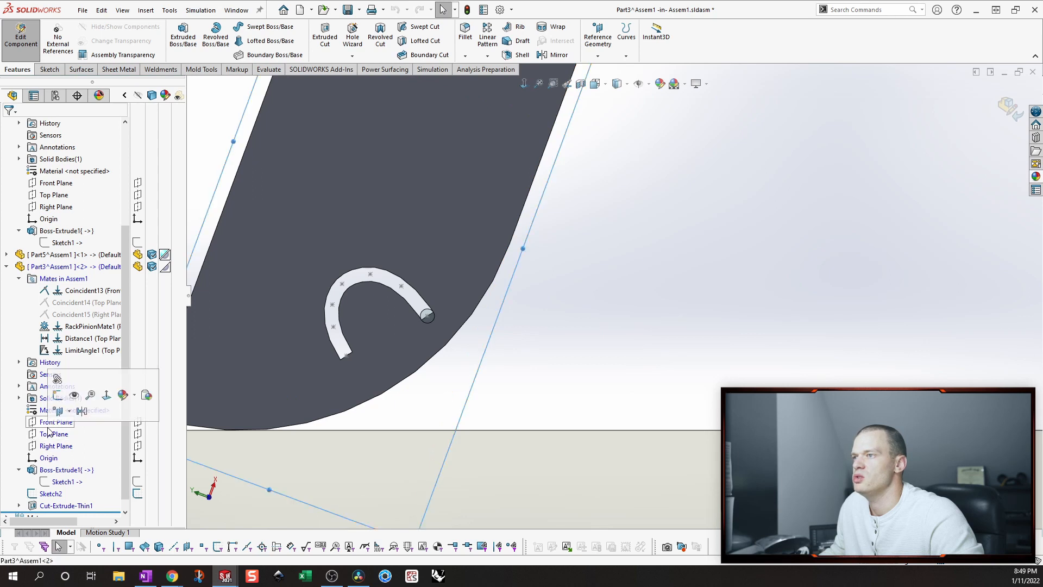
pyautogui.click(57, 396)
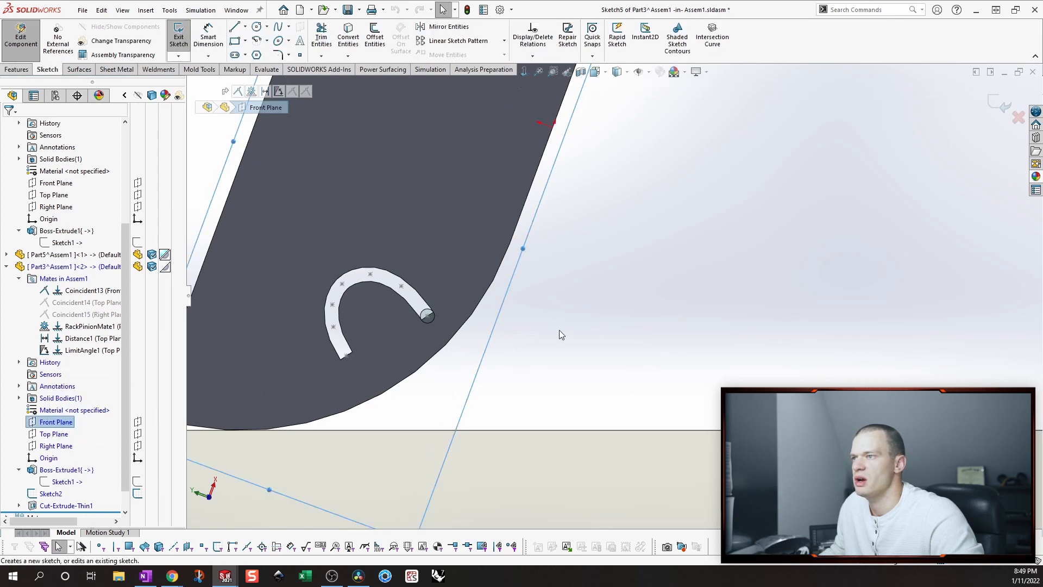
# Sketch a circle of about 0.64 in radius centred on the slot end where the pin sits.
pyautogui.press('s')
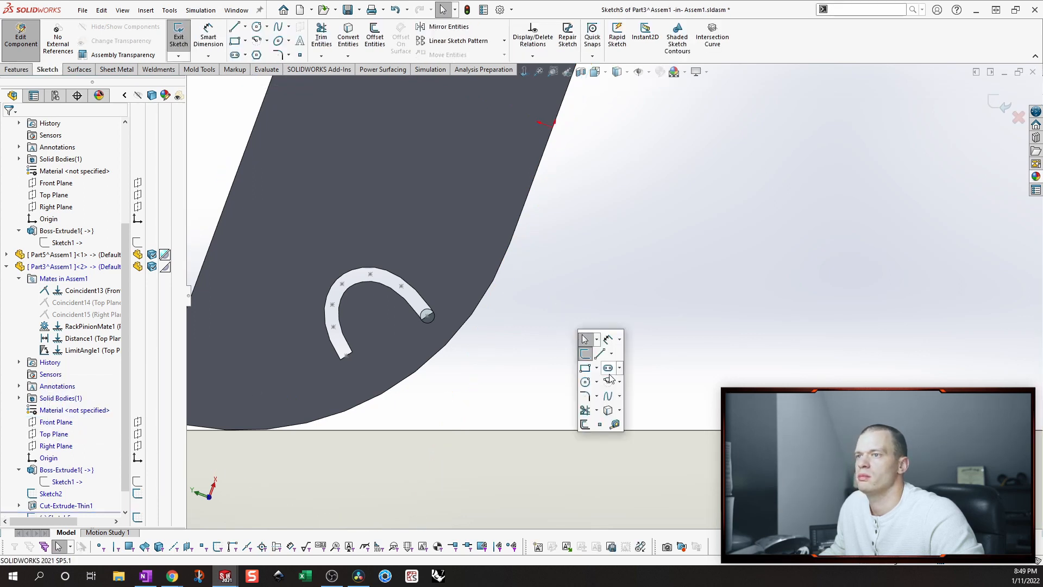
pyautogui.click(585, 383)
pyautogui.scroll(-5, 587, 391)
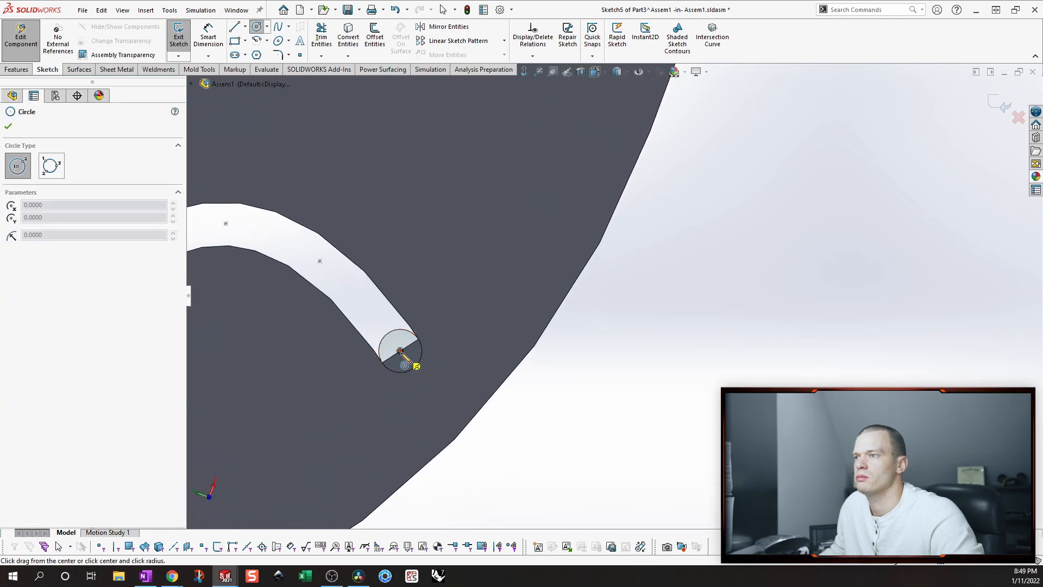
pyautogui.moveTo(401, 352); pyautogui.dragTo(433, 398)
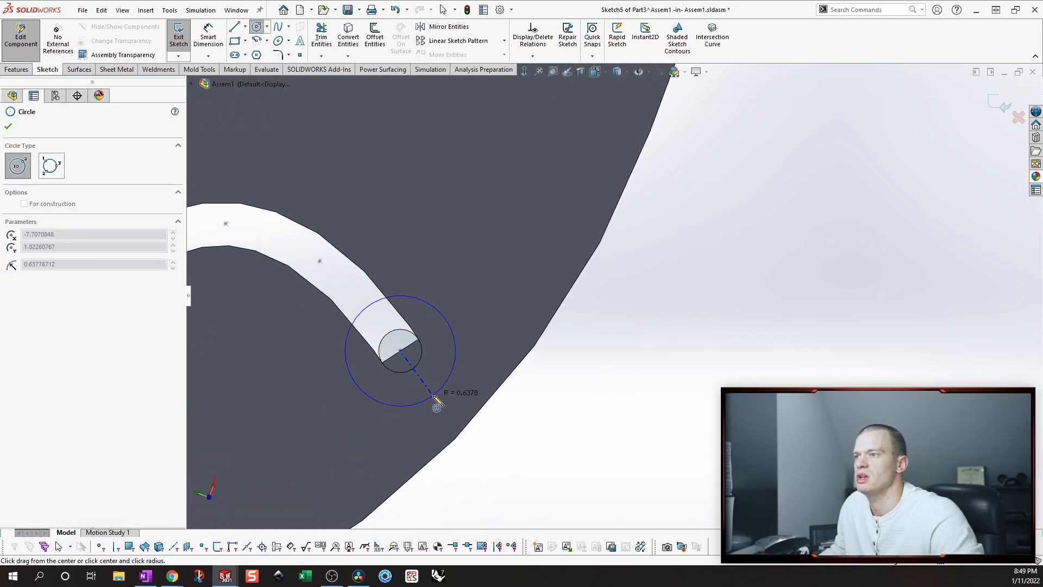
pyautogui.press('Escape')
# Sketch a second circle of about 0.52 in radius centred on the opposite end of the curved slot.
pyautogui.scroll(3, 448, 433)
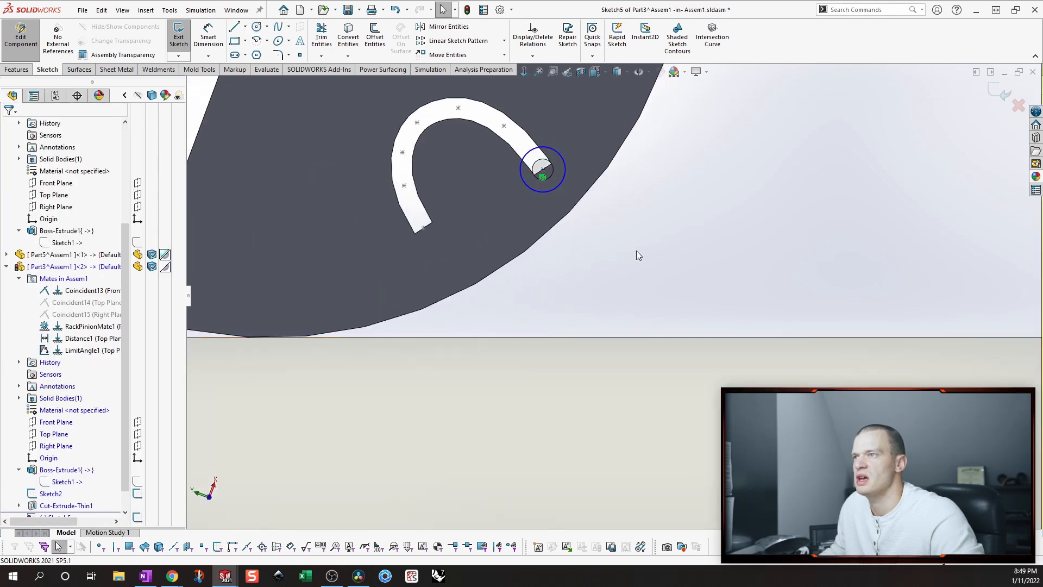
pyautogui.press('s')
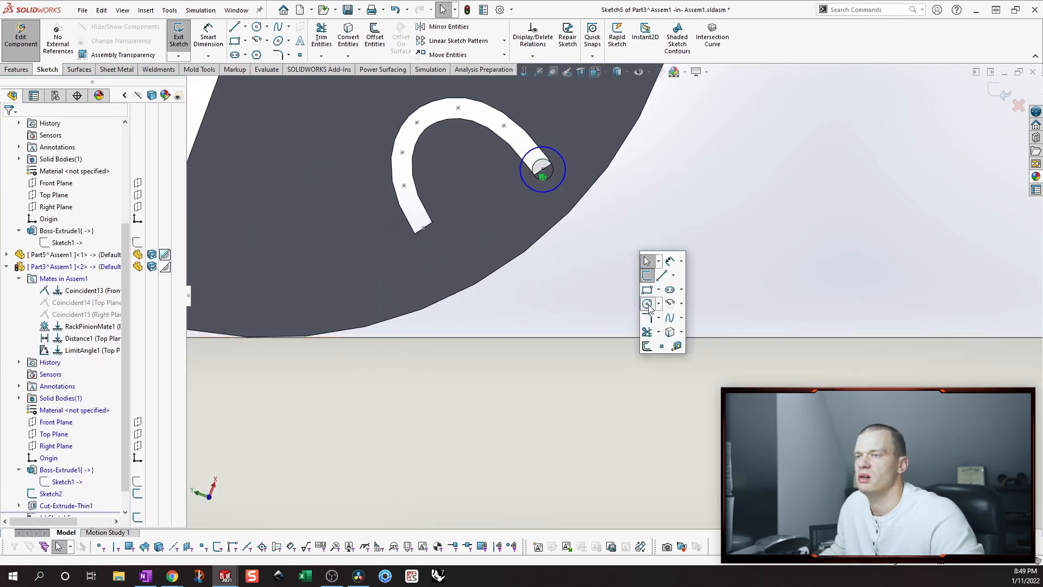
pyautogui.click(647, 304)
pyautogui.scroll(-3, 634, 310)
pyautogui.moveTo(361, 272); pyautogui.dragTo(390, 298)
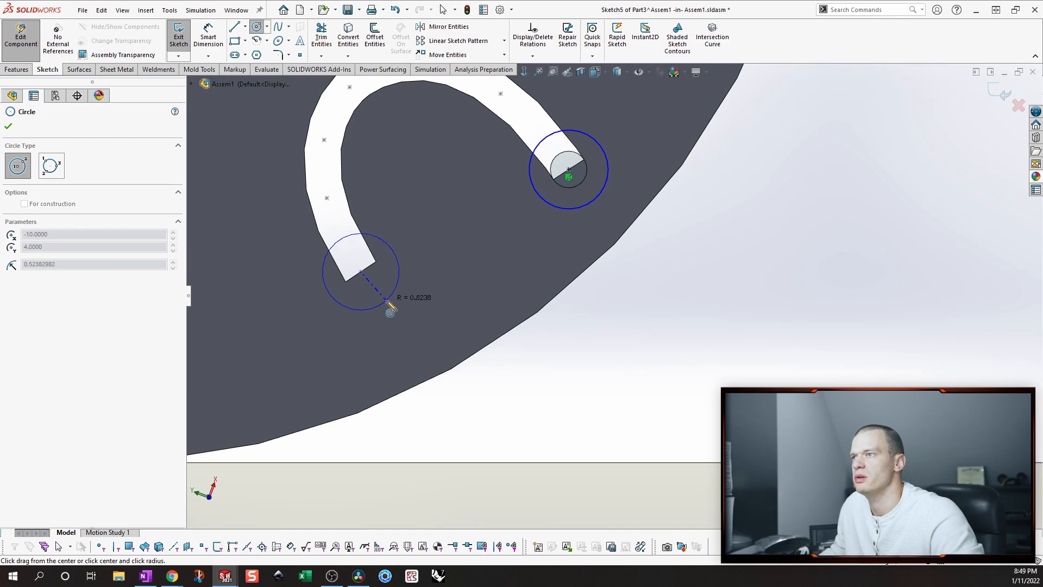
pyautogui.press('Escape')
# Add an Equal relation between the two circles at the slot ends.
pyautogui.click(400, 281)
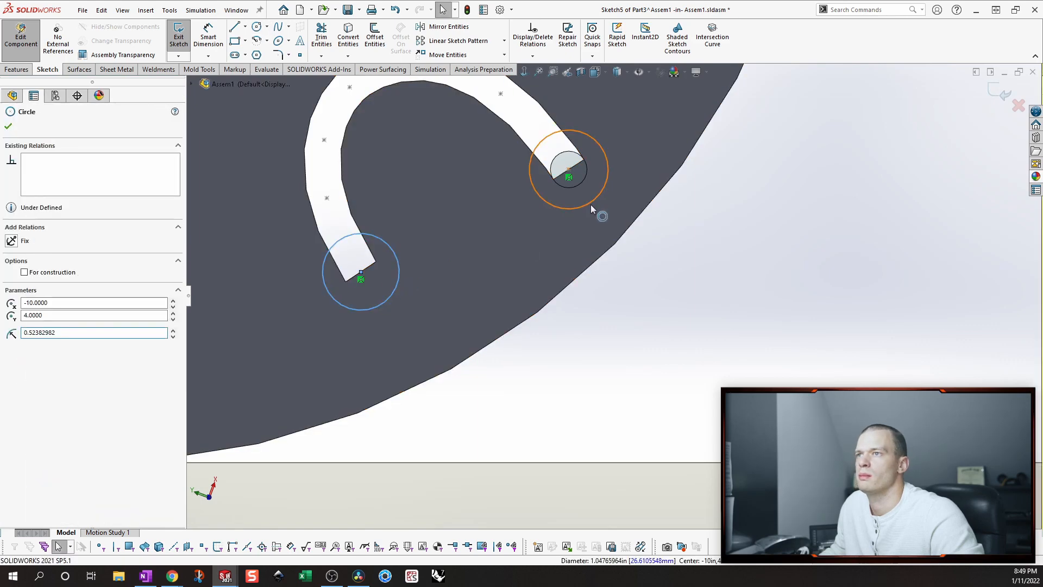
pyautogui.keyDown('ctrl'); pyautogui.click(591, 205); pyautogui.keyUp('ctrl')
pyautogui.click(677, 150)
pyautogui.click(745, 261)
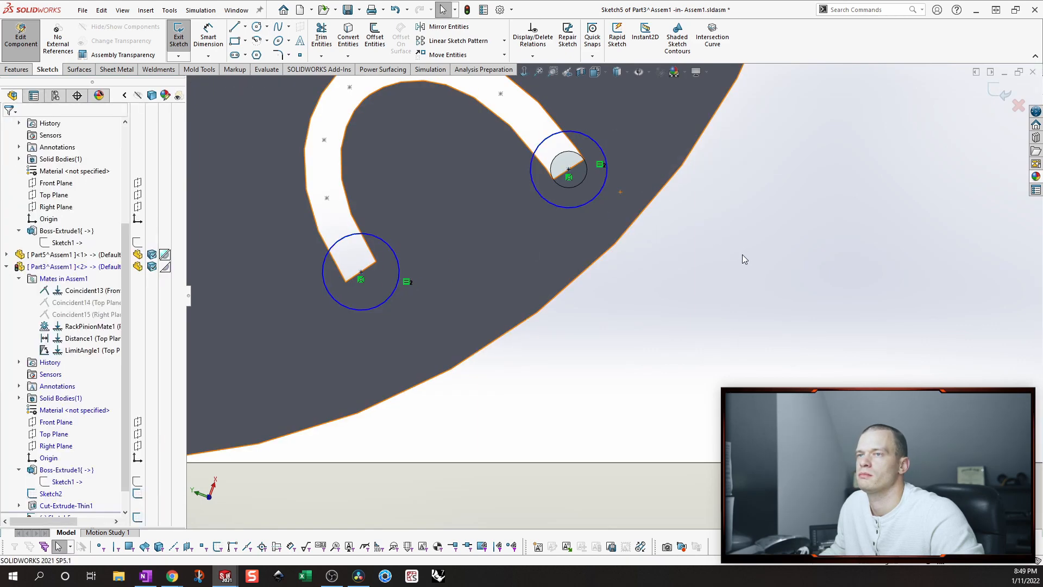
# Dimension the circle around the pin with a 0.5 in diameter.
pyautogui.press('s')
pyautogui.click(774, 267)
pyautogui.click(590, 206)
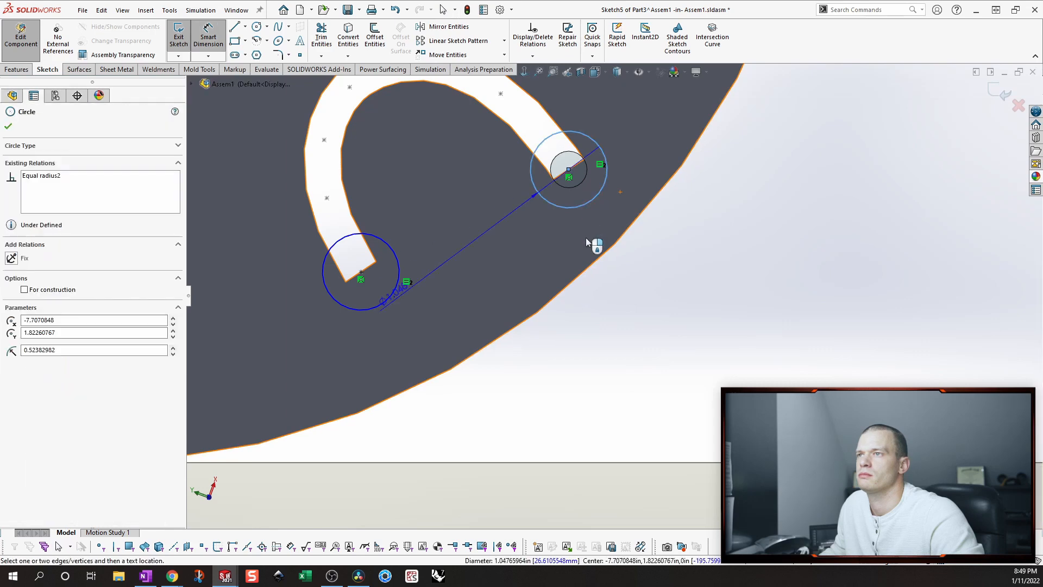
pyautogui.click(556, 234)
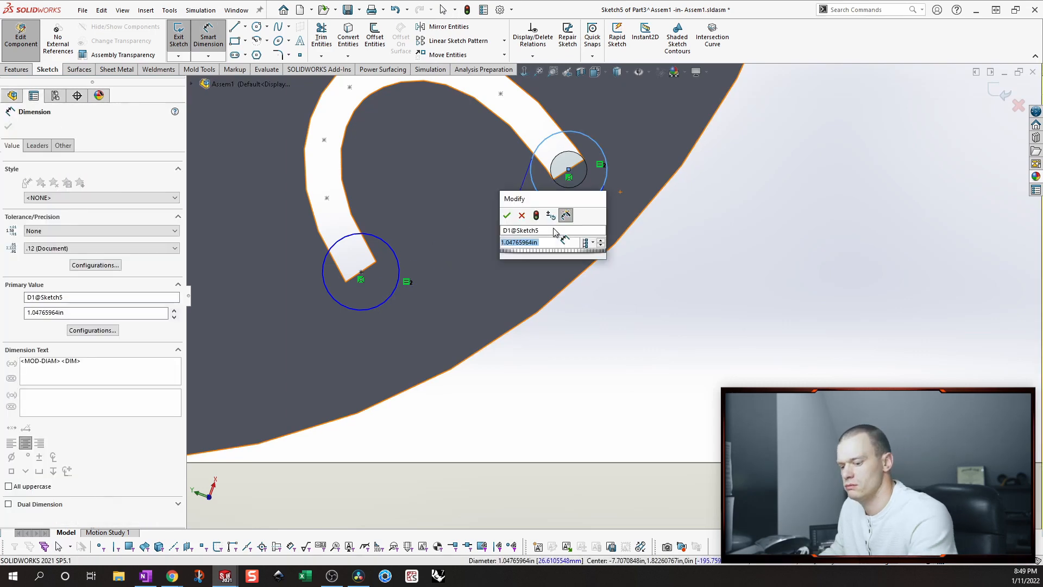
pyautogui.write('.05')
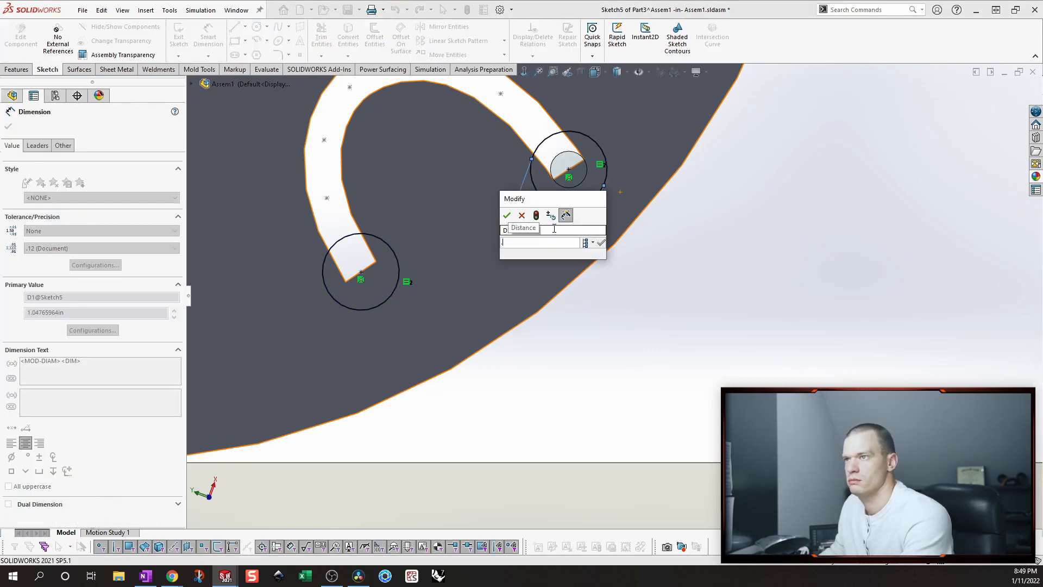
pyautogui.press('Return')
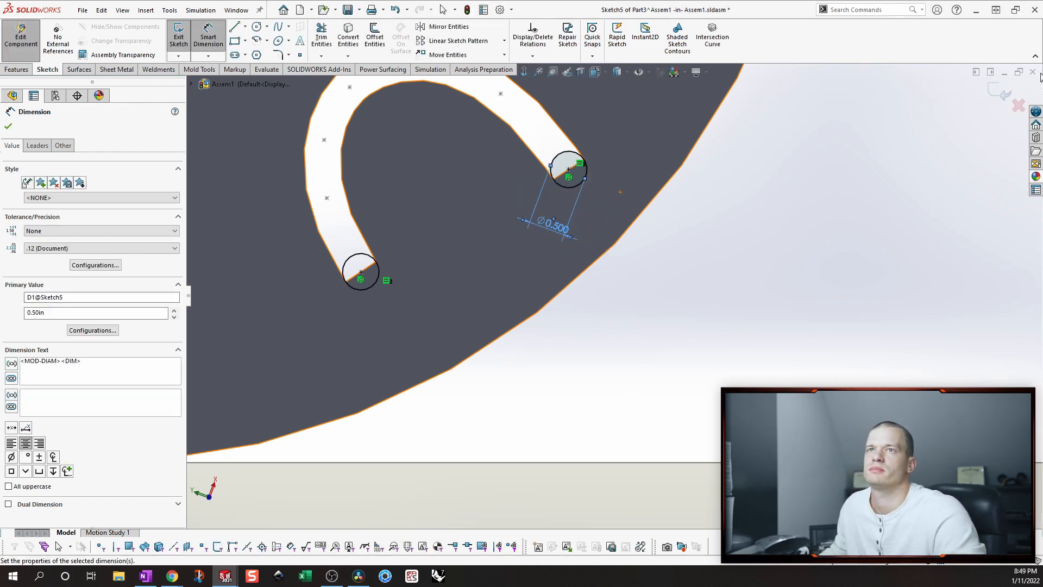
# Round the slot ends by cutting both circles with an Extruded Cut set to Through All.
pyautogui.click(22, 71)
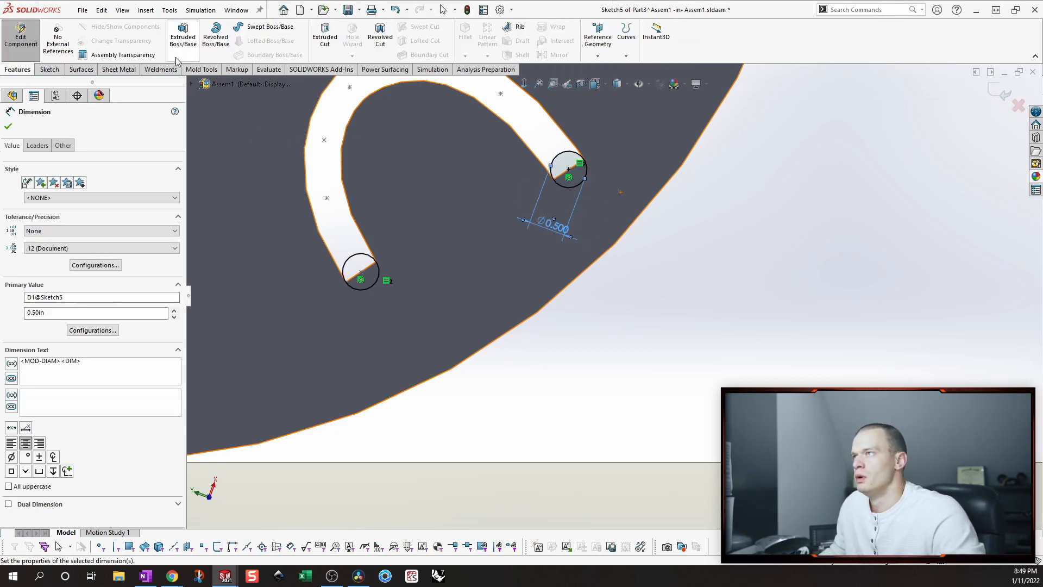
pyautogui.click(325, 36)
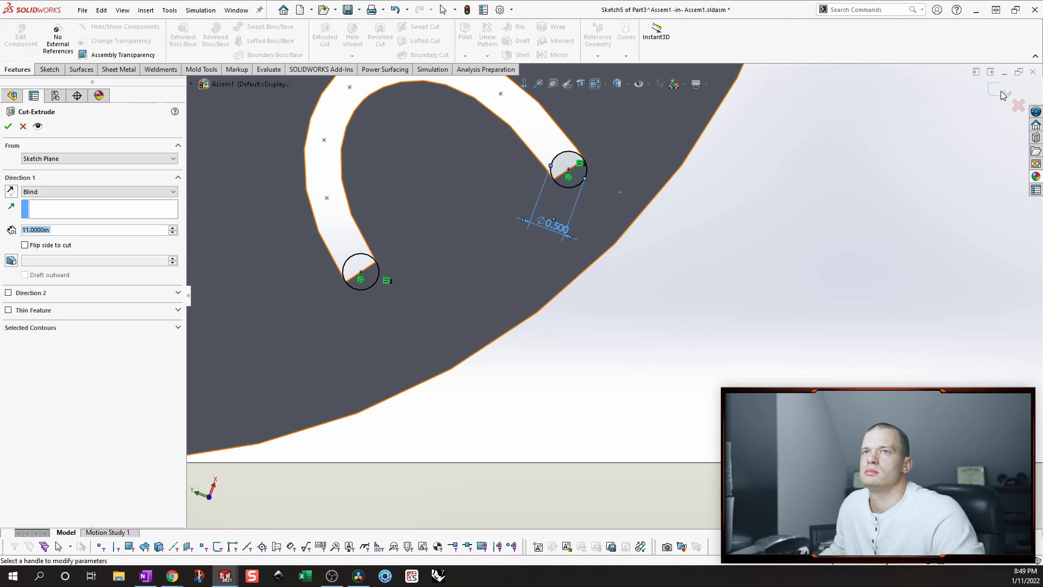
pyautogui.click(128, 192)
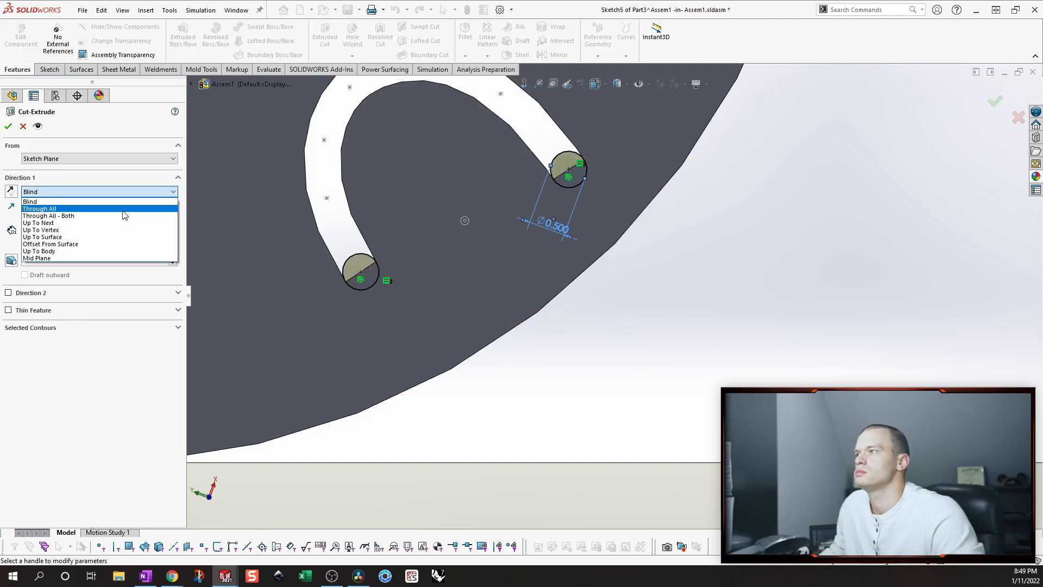
pyautogui.click(55, 211)
pyautogui.click(8, 126)
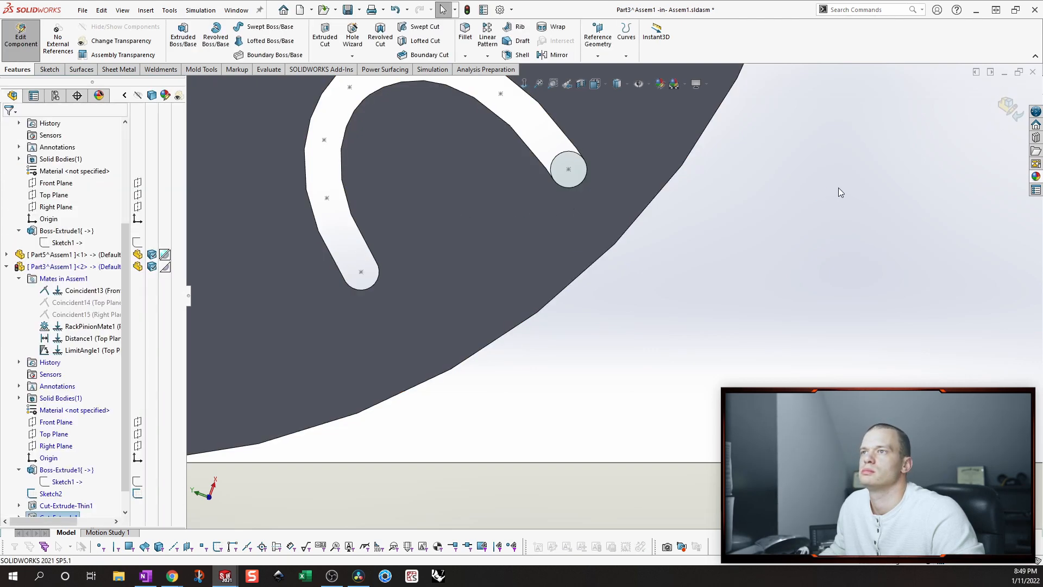
# Return to editing the assembly and hide the rocker sketch that holds the traced pin points.
pyautogui.click(1009, 106)
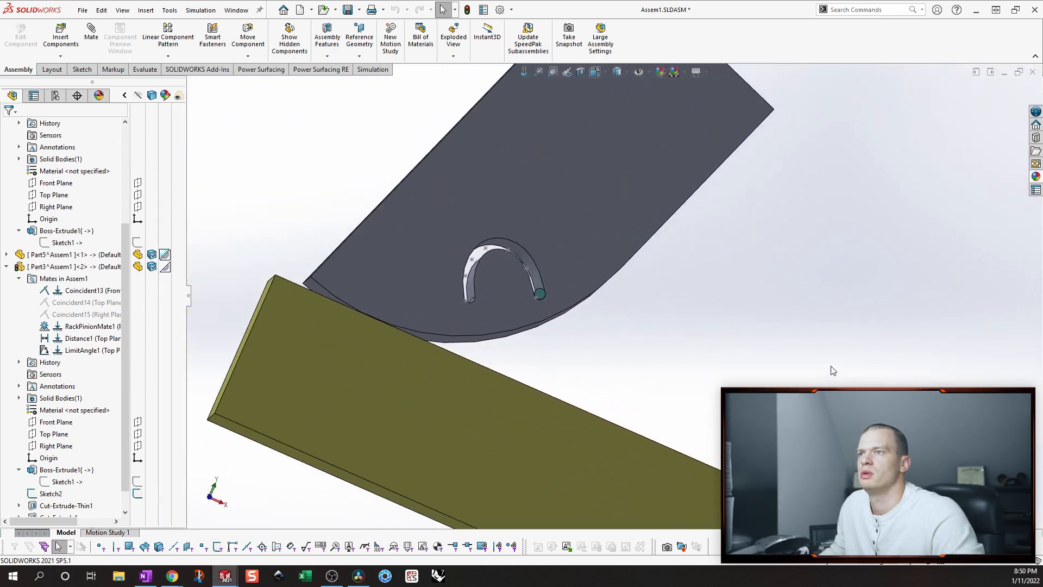
pyautogui.click(561, 259)
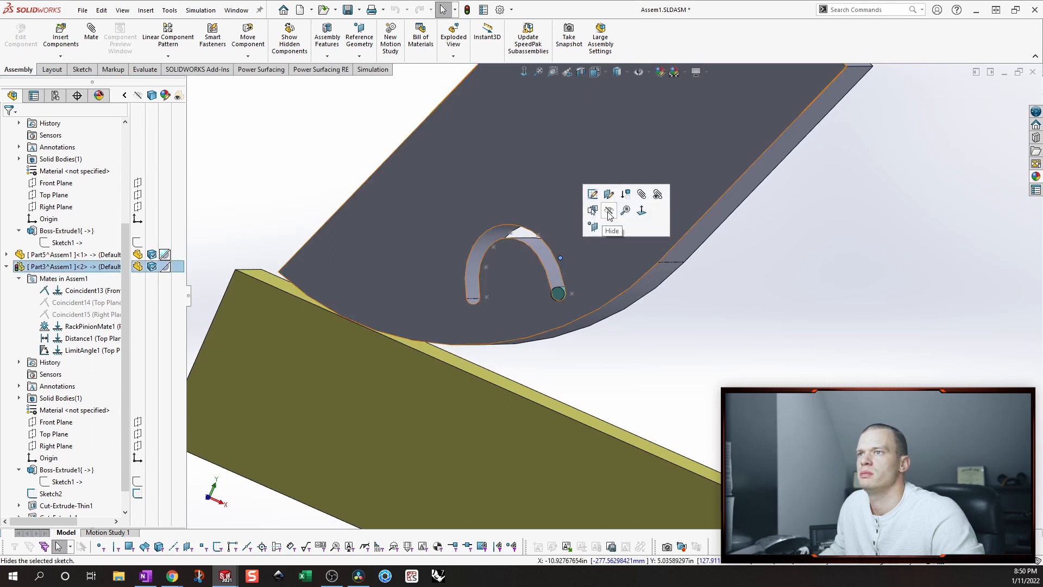
pyautogui.click(853, 287)
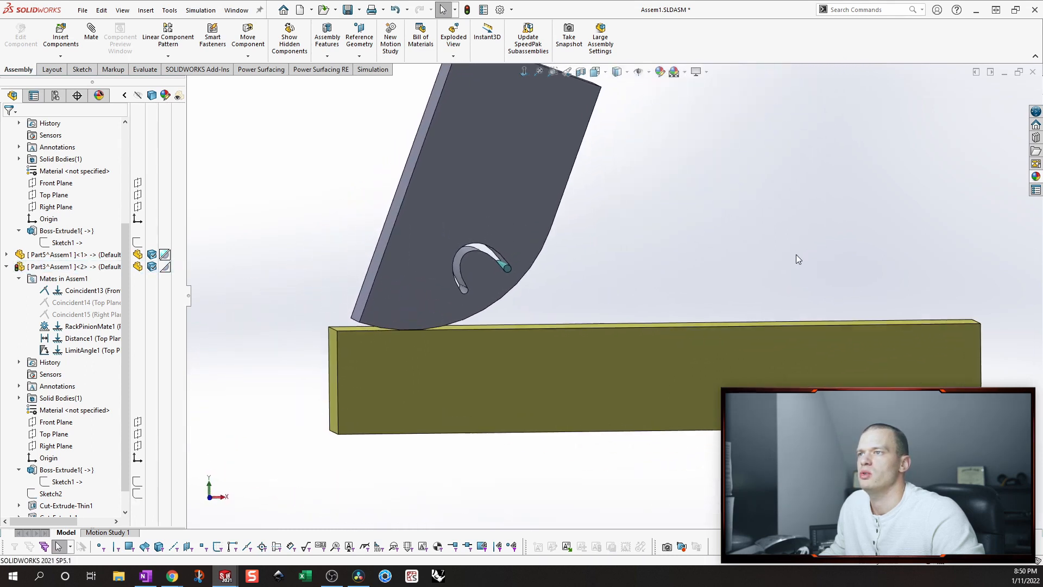
# Roll the rocker from its tipped position until it lies flat on the base, checking the pin's travel in the slot.
pyautogui.click(532, 78)
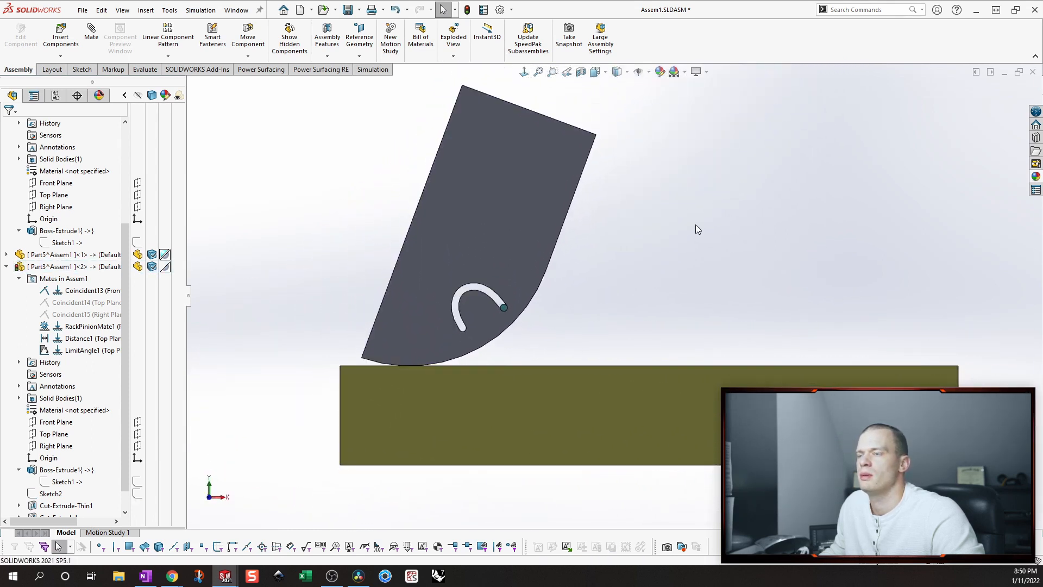
pyautogui.click(542, 167)
pyautogui.moveTo(561, 175); pyautogui.dragTo(696, 351)
pyautogui.click(553, 151)
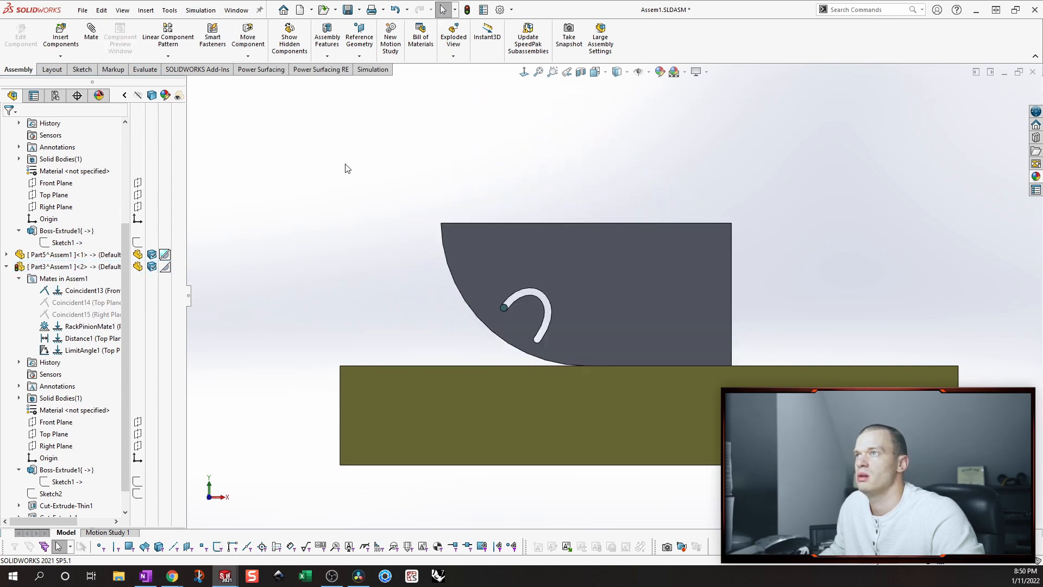
# Save the assembly, rebuilding the document first.
pyautogui.scroll(-1, 696, 154)
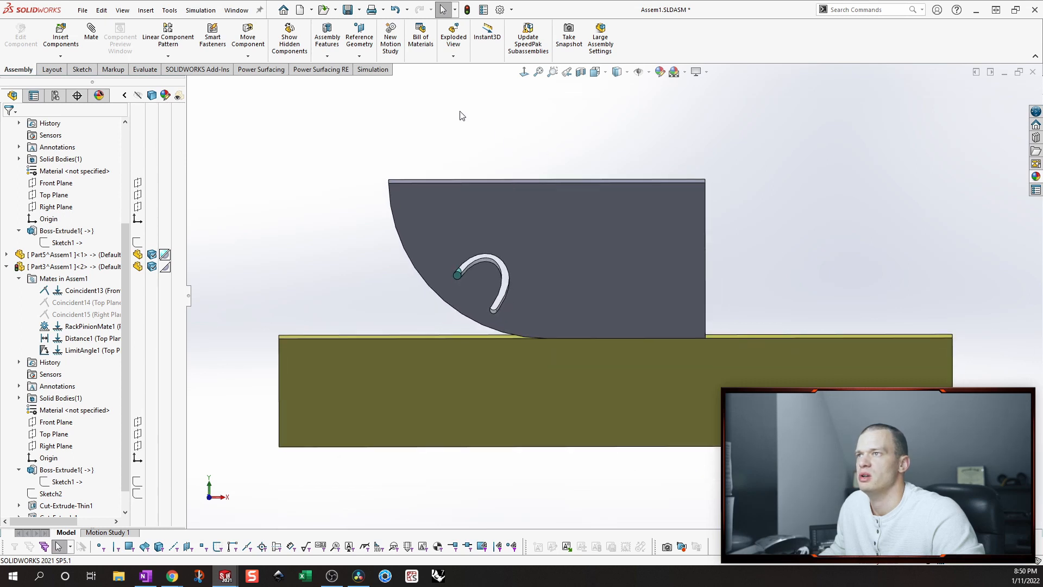
pyautogui.click(348, 9)
pyautogui.click(621, 337)
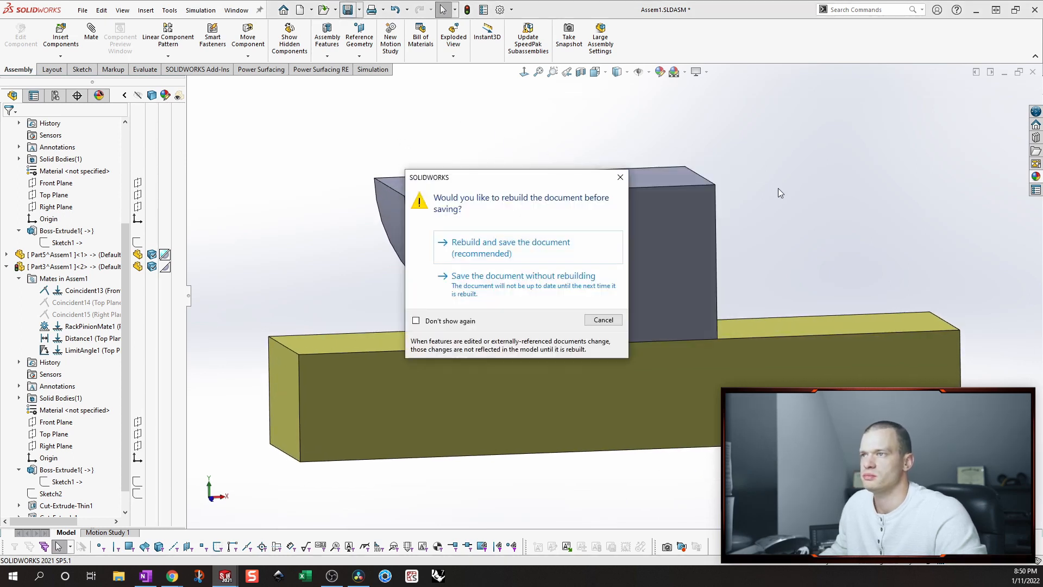
pyautogui.click(530, 243)
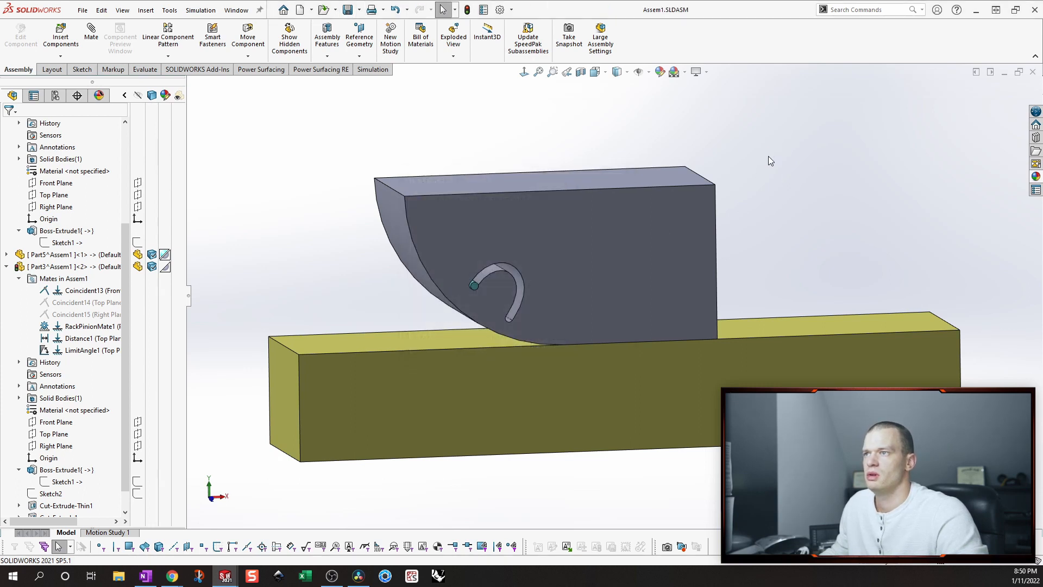